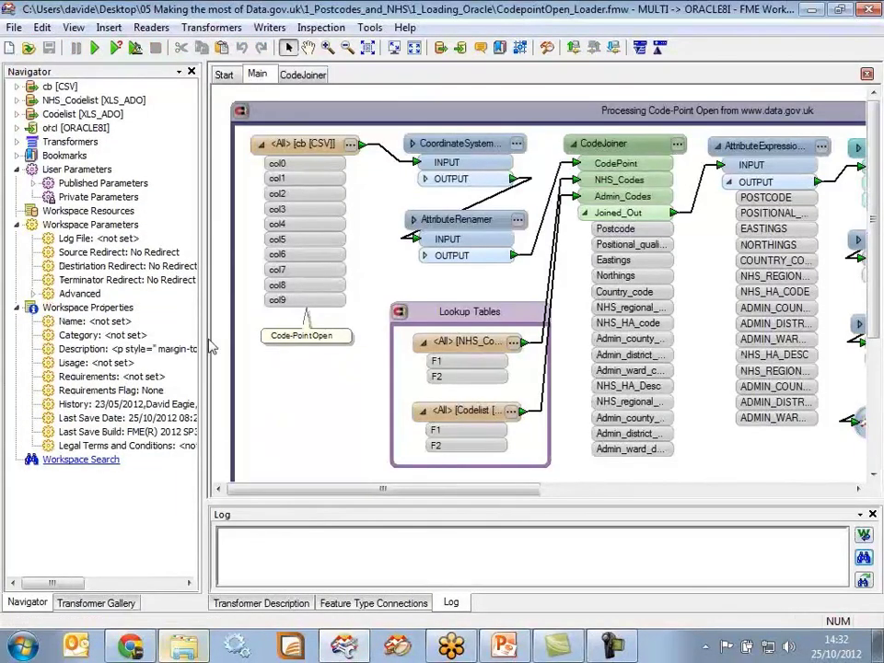
# Examine the Code-Point Open workflow from the CSV source and lookup tables through CodeJoiner to the postcode validation and point transformers.
pyautogui.click(368, 48)
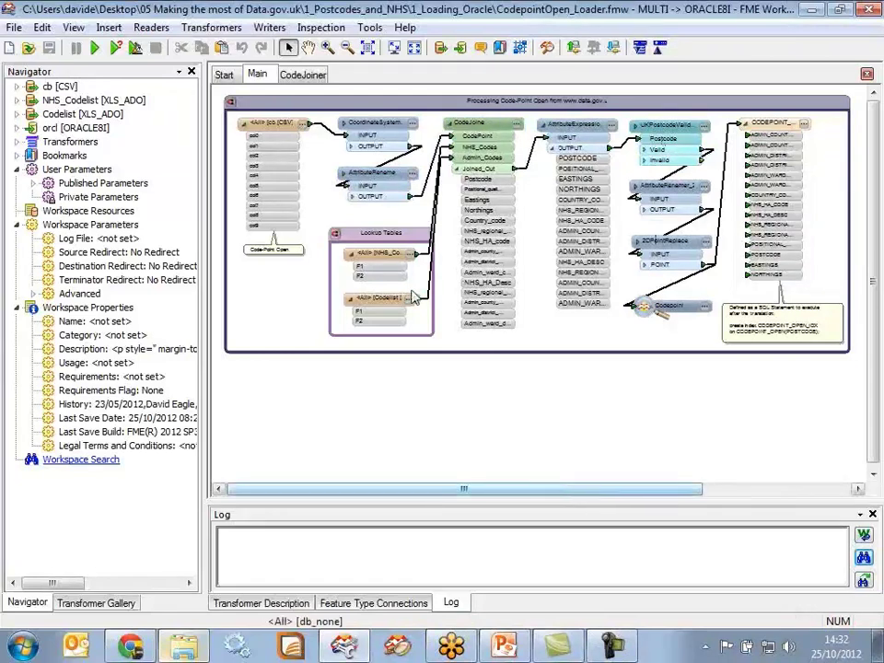
pyautogui.click(327, 47)
pyautogui.moveTo(324, 103); pyautogui.dragTo(589, 235)
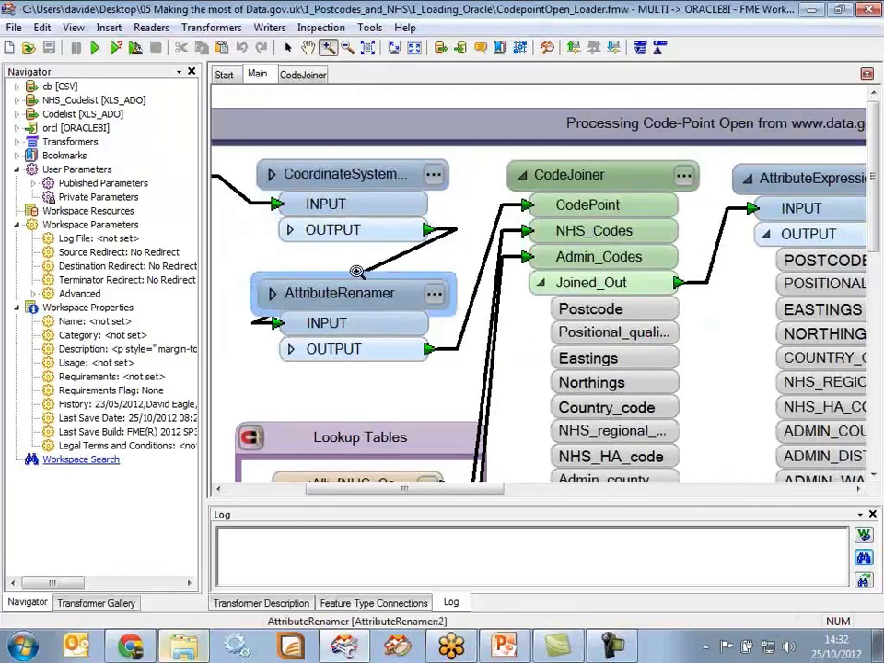
pyautogui.click(287, 48)
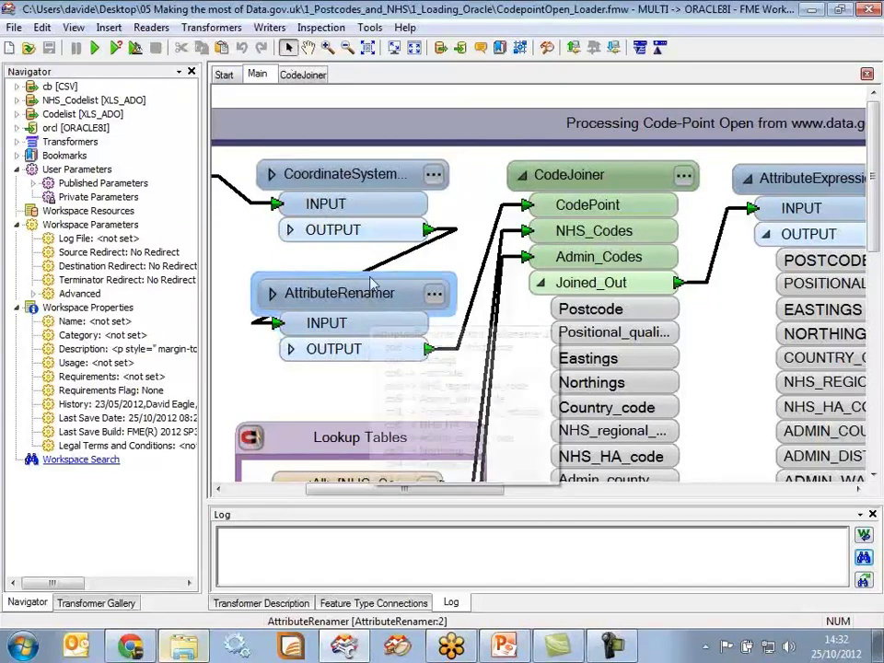
pyautogui.click(347, 47)
pyautogui.click(489, 353)
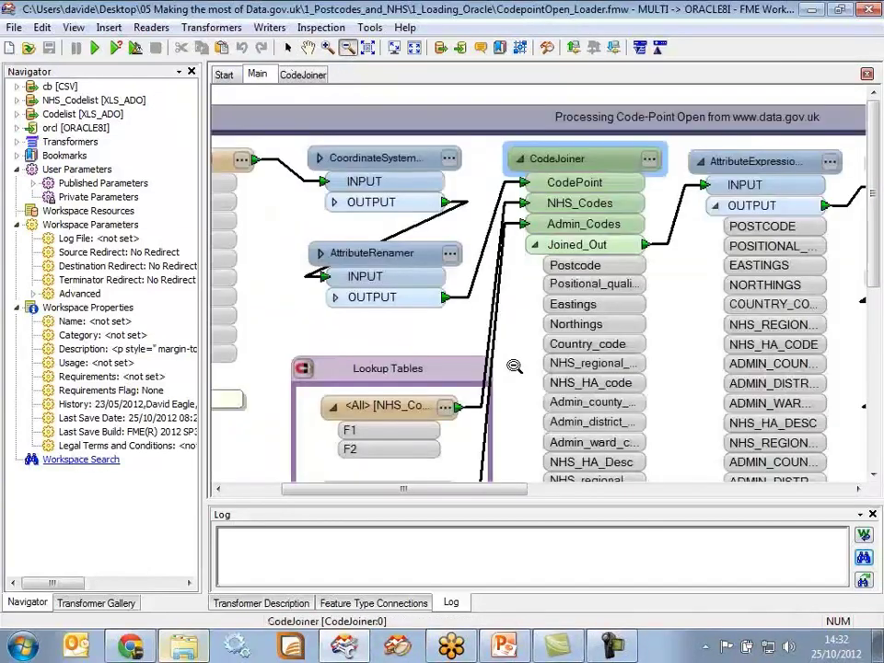
pyautogui.moveTo(485, 483); pyautogui.dragTo(552, 488)
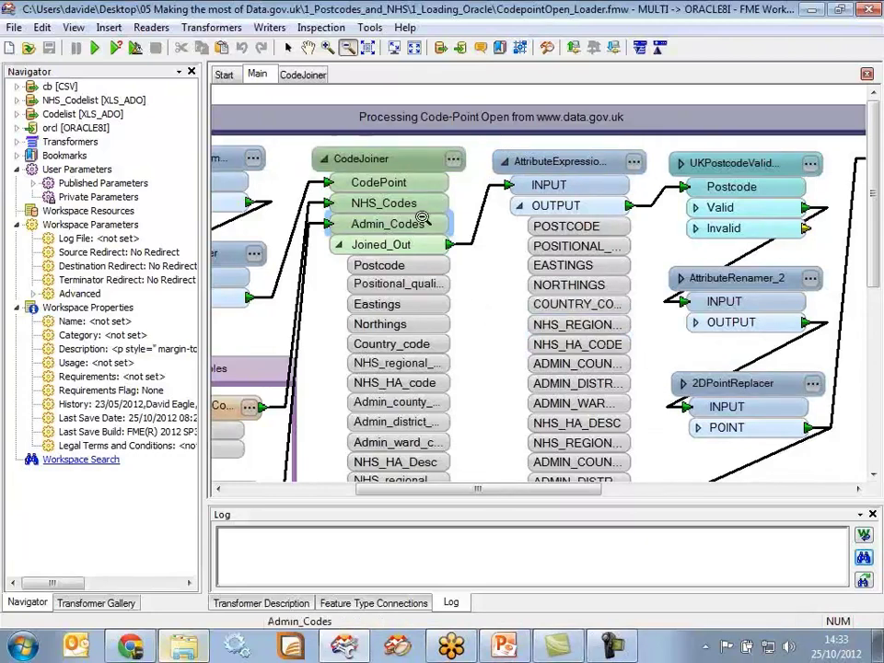
pyautogui.click(288, 47)
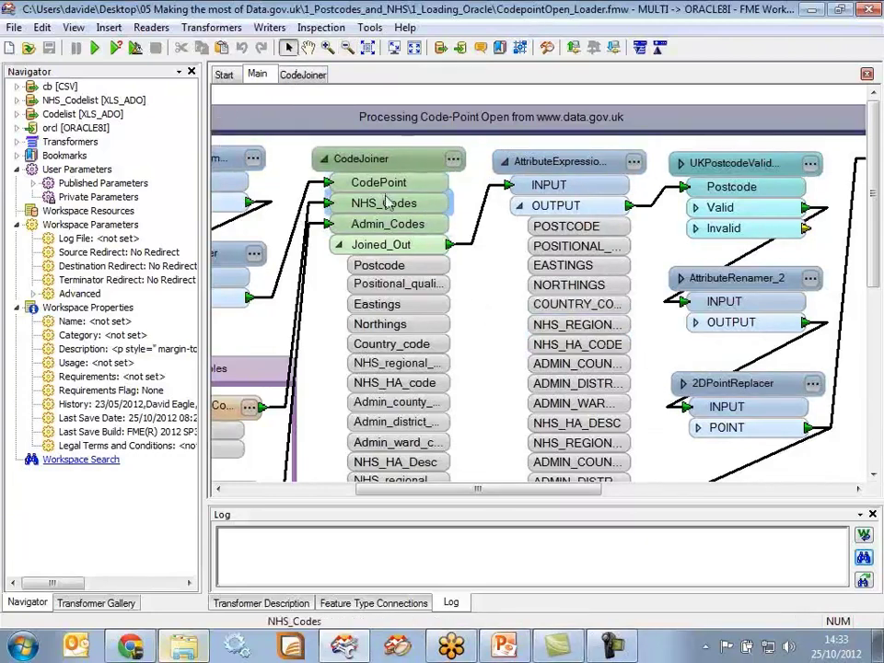
pyautogui.rightClick(409, 166)
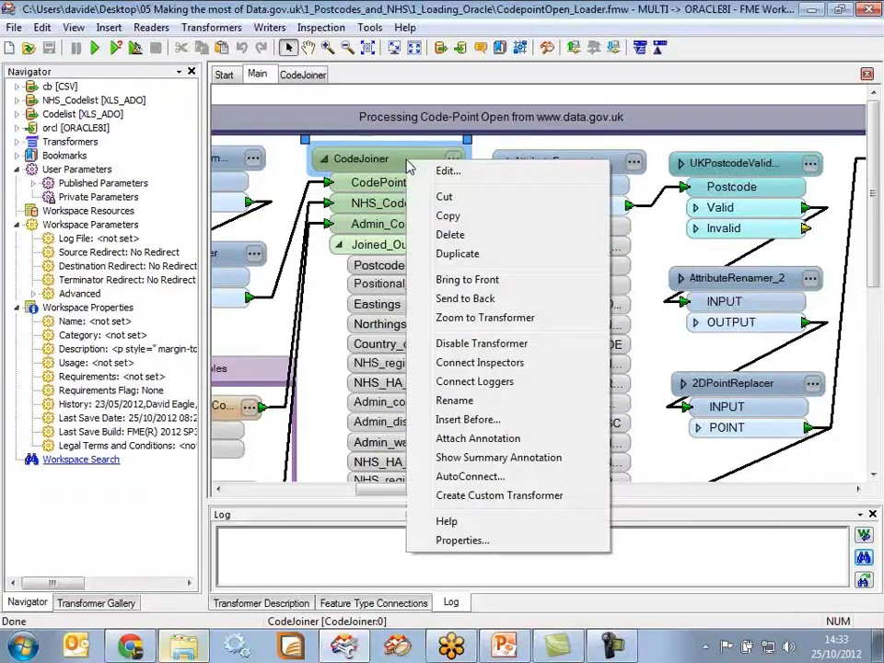
pyautogui.click(335, 329)
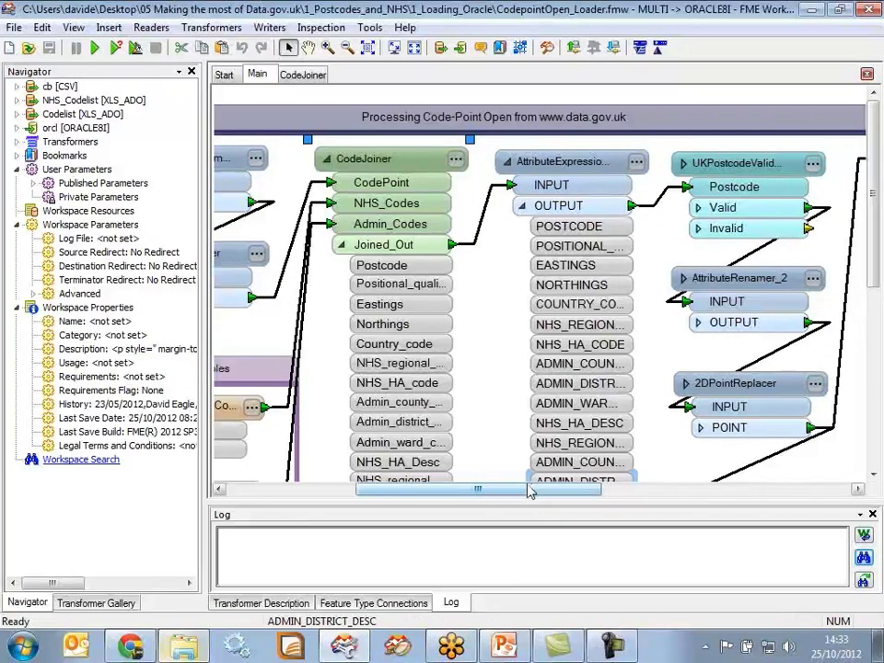
# Open the folder that contains the source data of the cb [CSV] reader feature type and show it full screen.
pyautogui.moveTo(532, 488); pyautogui.dragTo(376, 495)
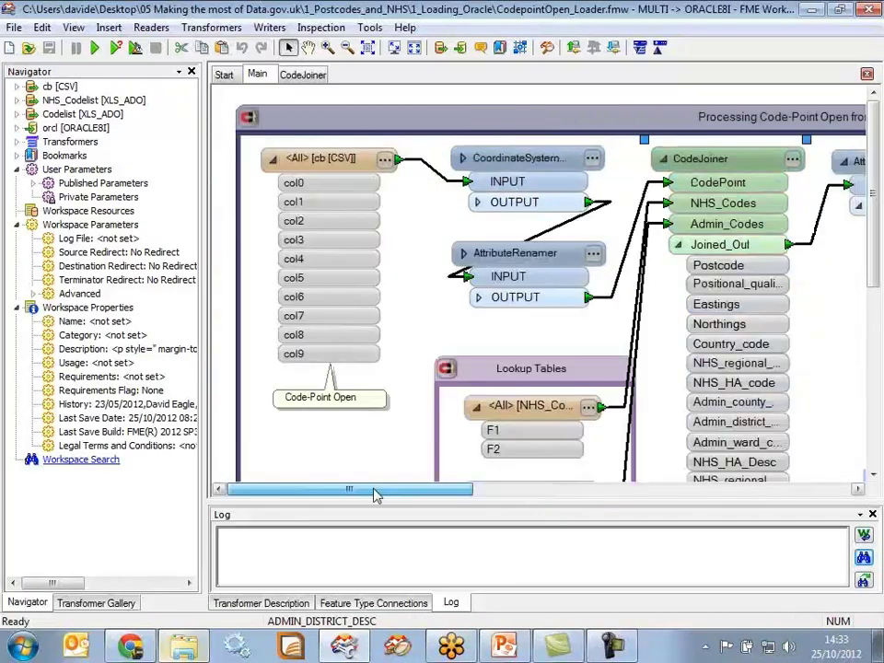
pyautogui.rightClick(350, 170)
pyautogui.click(451, 536)
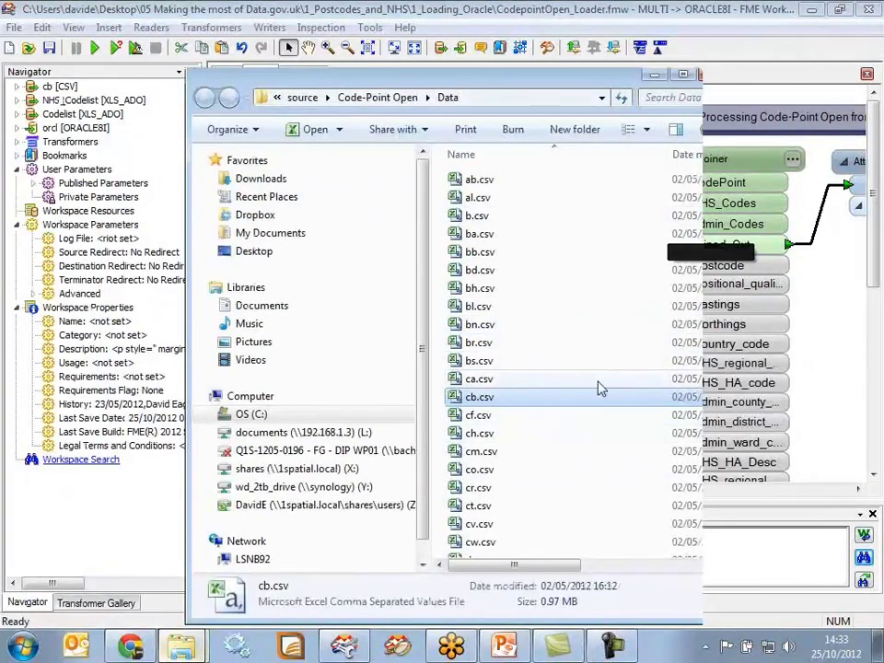
pyautogui.moveTo(596, 86); pyautogui.dragTo(398, 23)
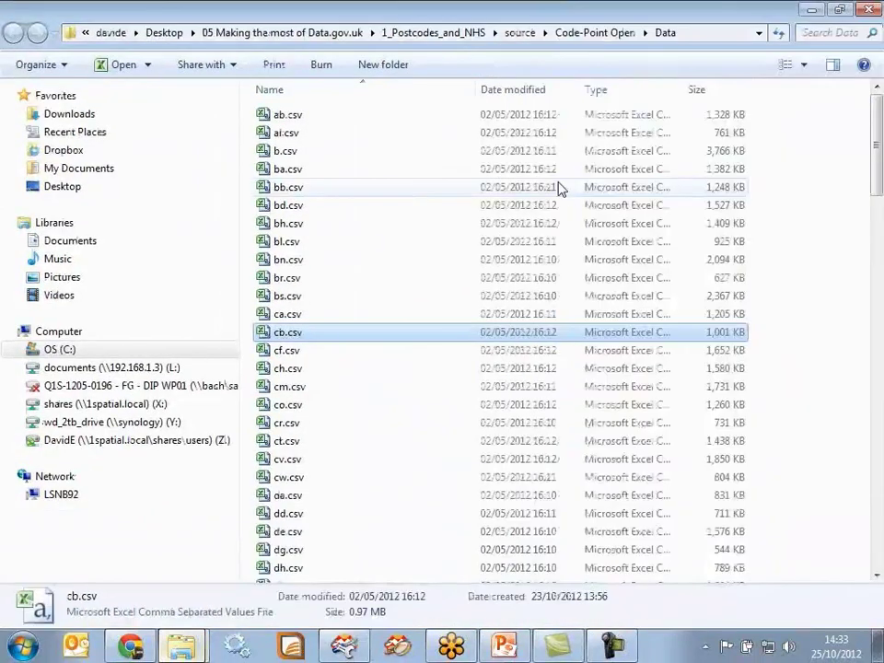
# Open the source file bl.csv in Notepad++ to view its raw text.
pyautogui.click(282, 242)
pyautogui.rightClick(285, 245)
pyautogui.click(406, 365)
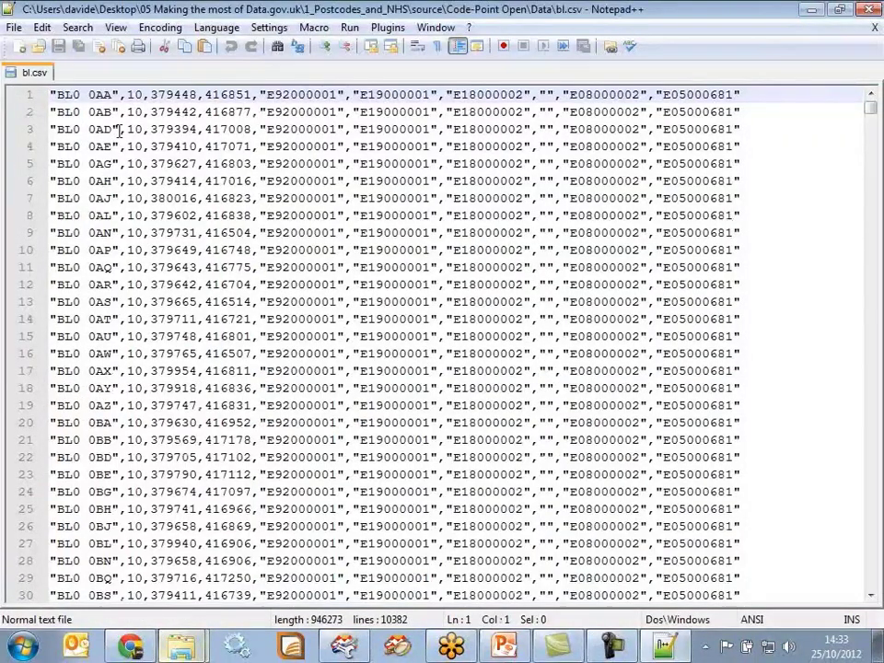
# Inspect the postcode, coordinate and area code values in the first record of bl.csv, and close the file.
pyautogui.moveTo(114, 94); pyautogui.dragTo(49, 94)
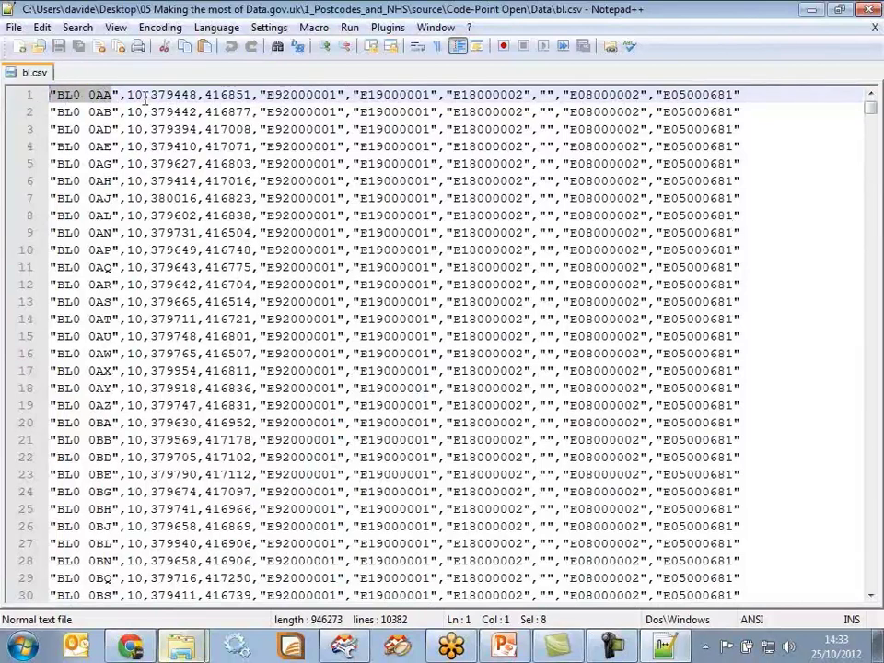
pyautogui.moveTo(148, 94); pyautogui.dragTo(430, 94)
pyautogui.click(204, 94)
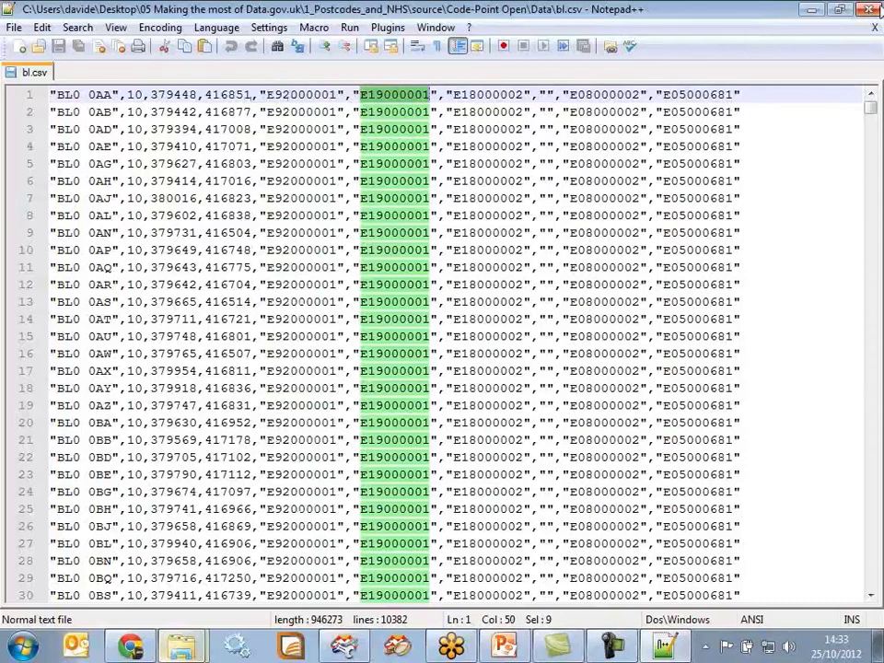
pyautogui.click(117, 48)
pyautogui.hotkey('alt', 'F4')
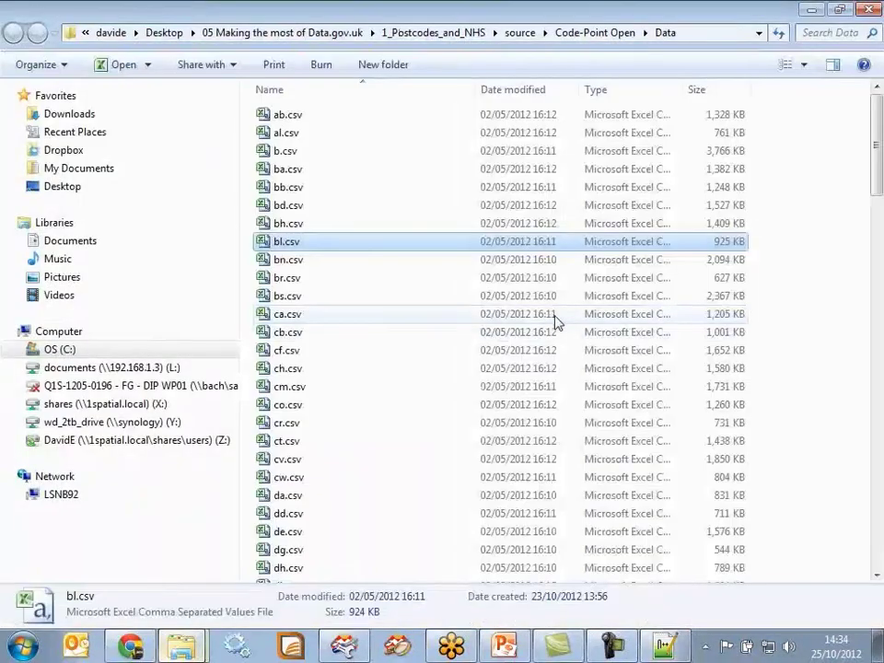
# Open NHS_Codelist.xls from the Code-Point Open Doc folder, review its English SHA and English PanSHA sheets, and close Excel.
pyautogui.click(592, 34)
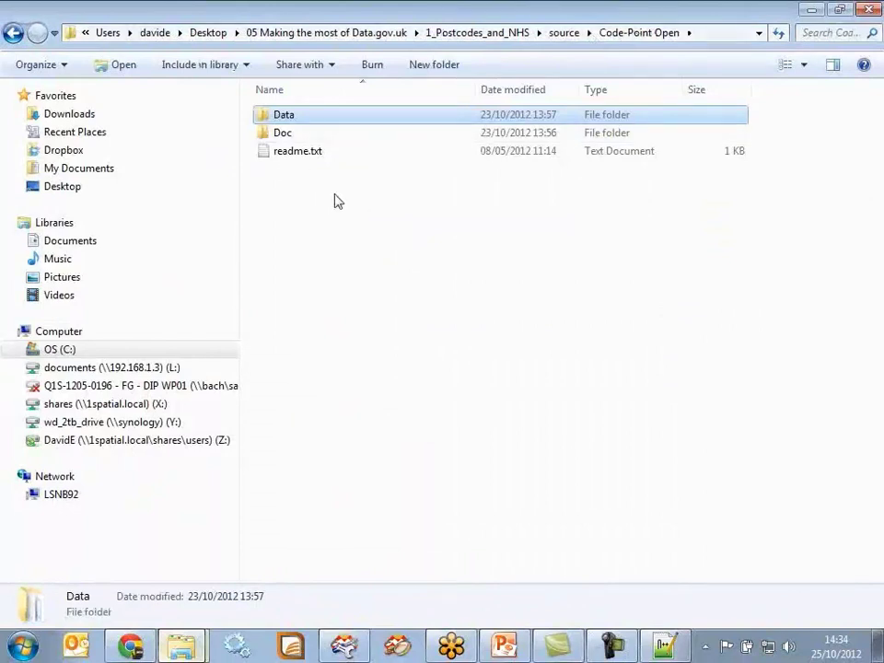
pyautogui.doubleClick(289, 137)
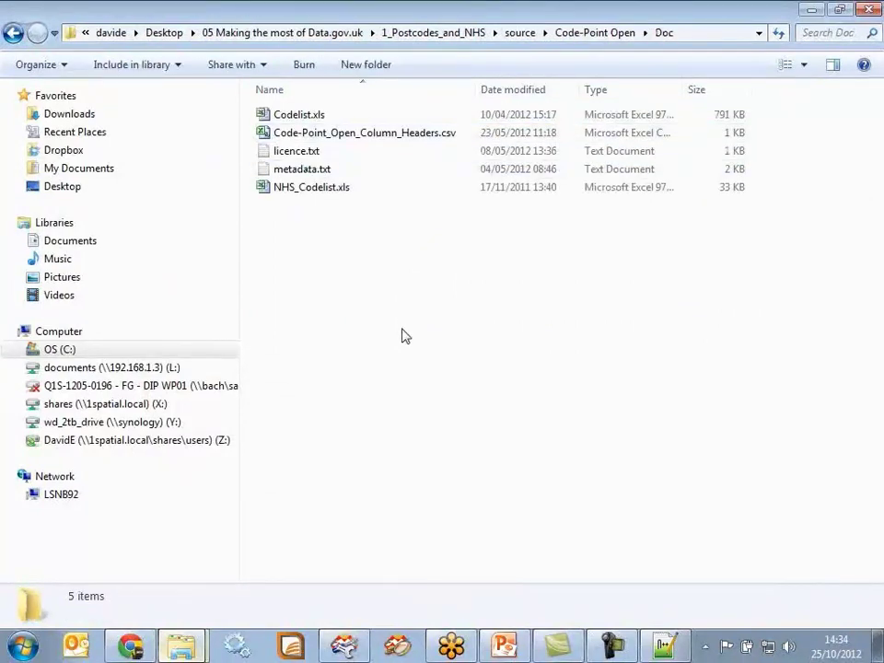
pyautogui.doubleClick(309, 189)
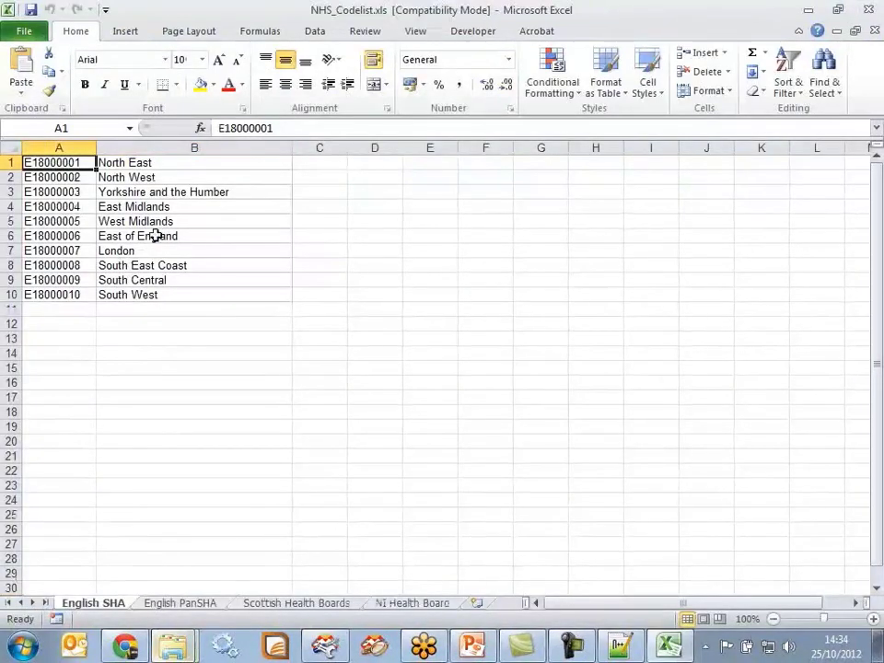
pyautogui.click(147, 175)
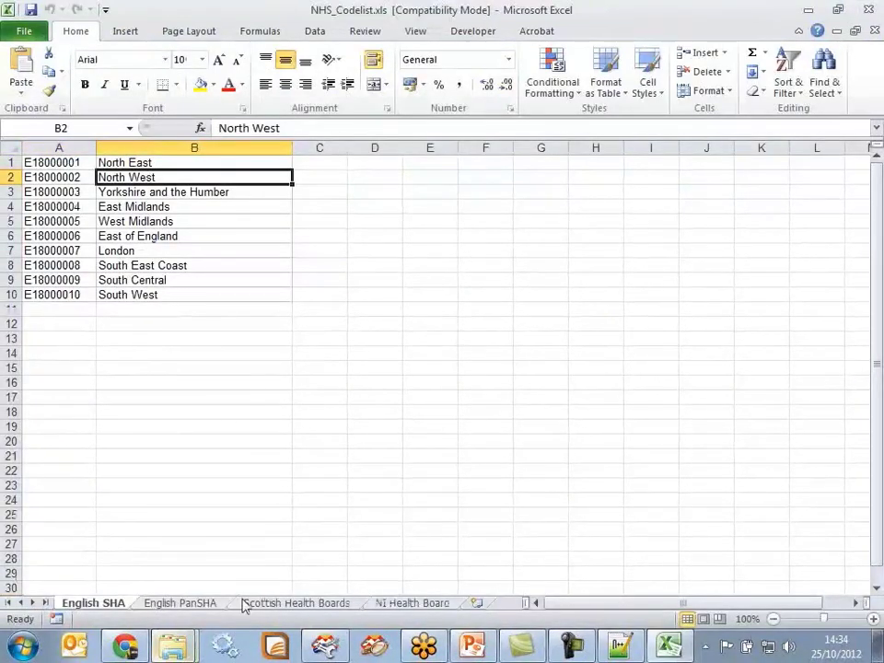
pyautogui.click(199, 610)
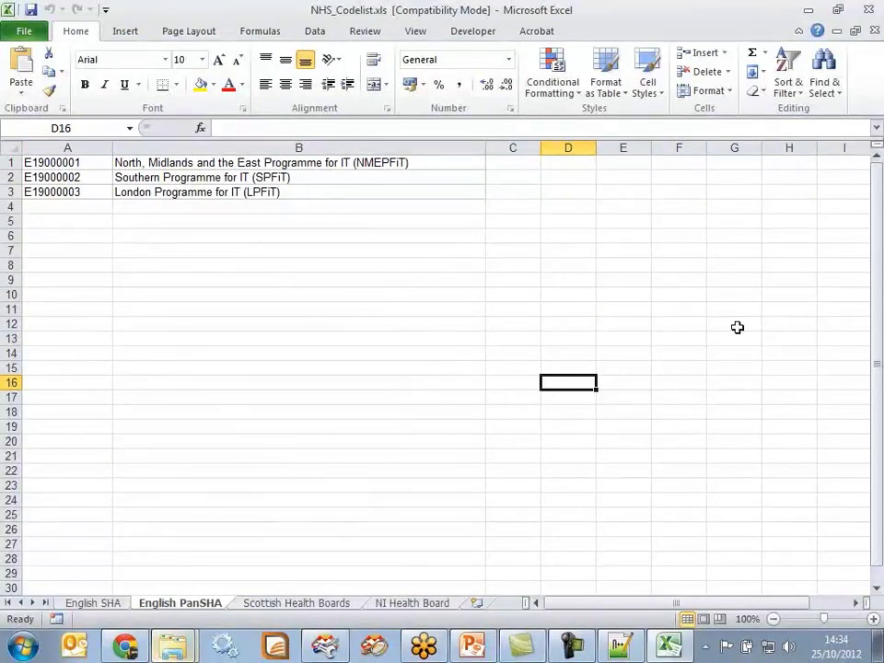
pyautogui.click(870, 30)
pyautogui.click(869, 10)
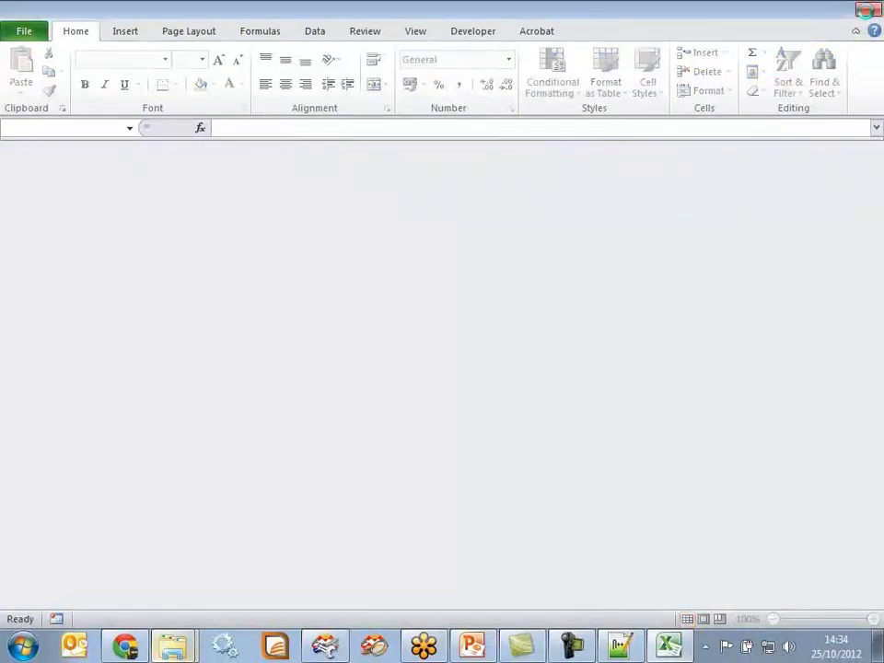
# Open Codelist.xls from the Doc folder and look at the District and County entries on the AREA_CODES sheet.
pyautogui.click(385, 324)
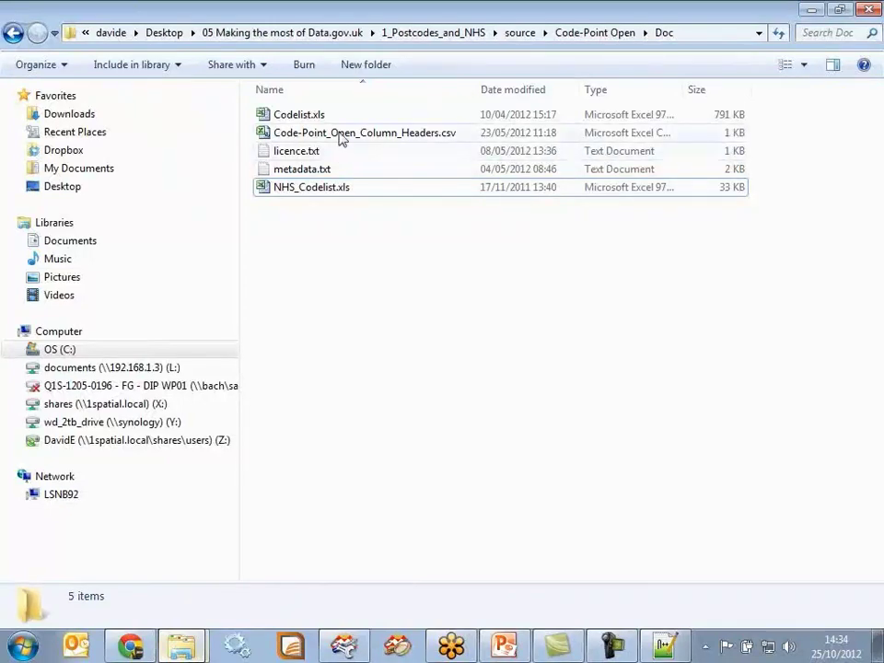
pyautogui.click(295, 118)
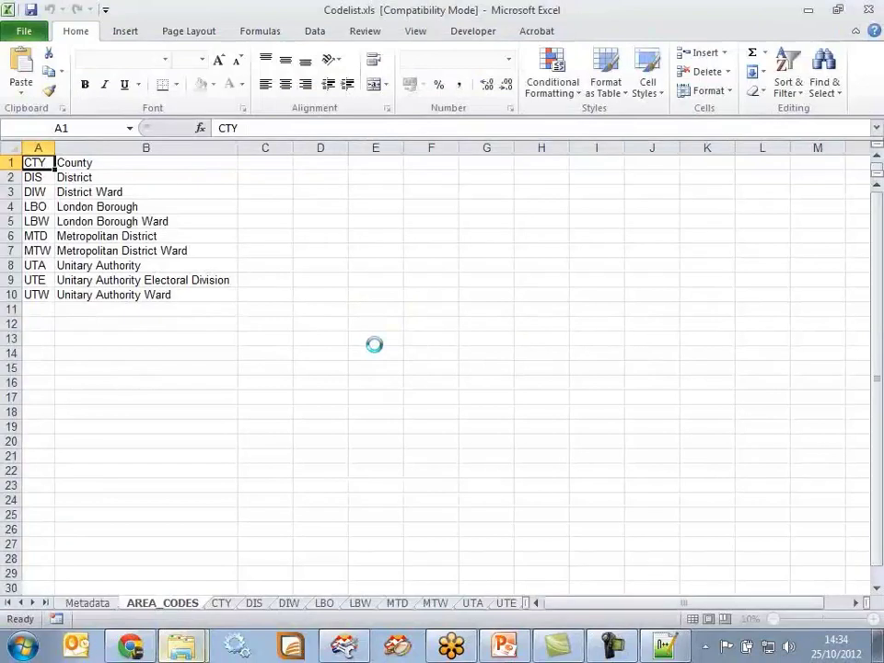
pyautogui.click(109, 202)
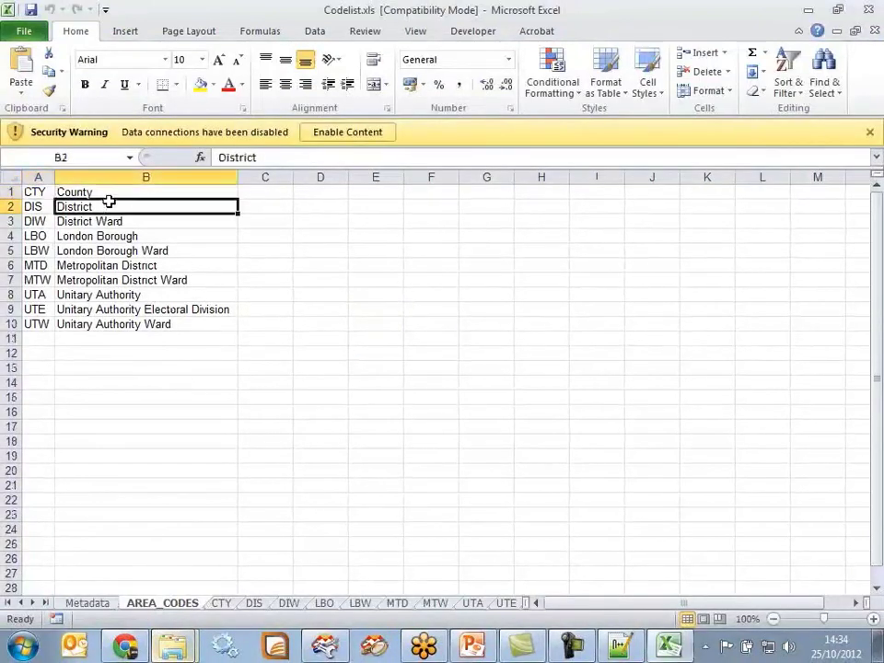
pyautogui.click(114, 191)
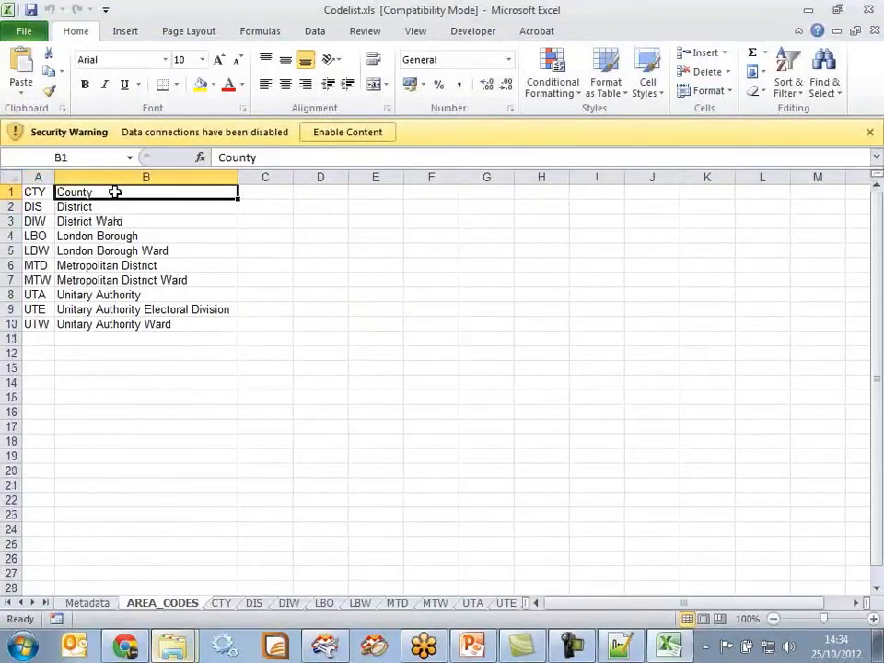
# Review the CTY, DIS and DIW sheets, checking the code and name of Buckingham South Ward.
pyautogui.click(221, 603)
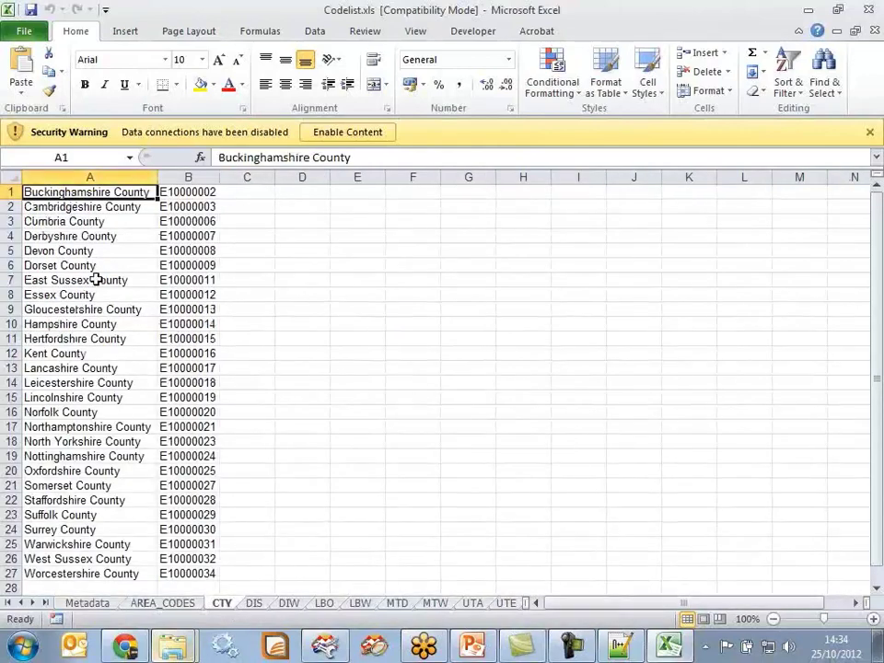
pyautogui.click(90, 281)
pyautogui.click(254, 603)
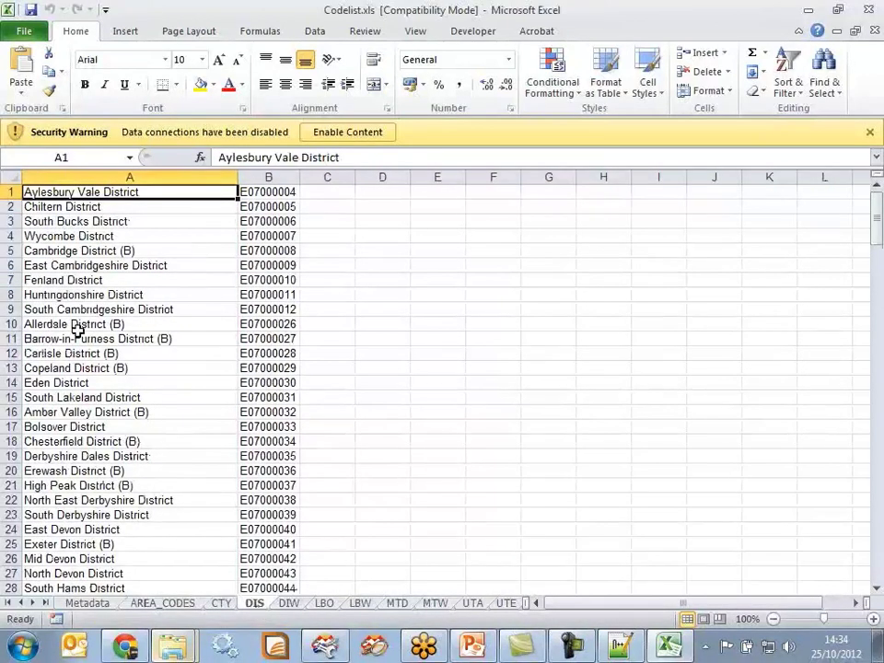
pyautogui.click(289, 603)
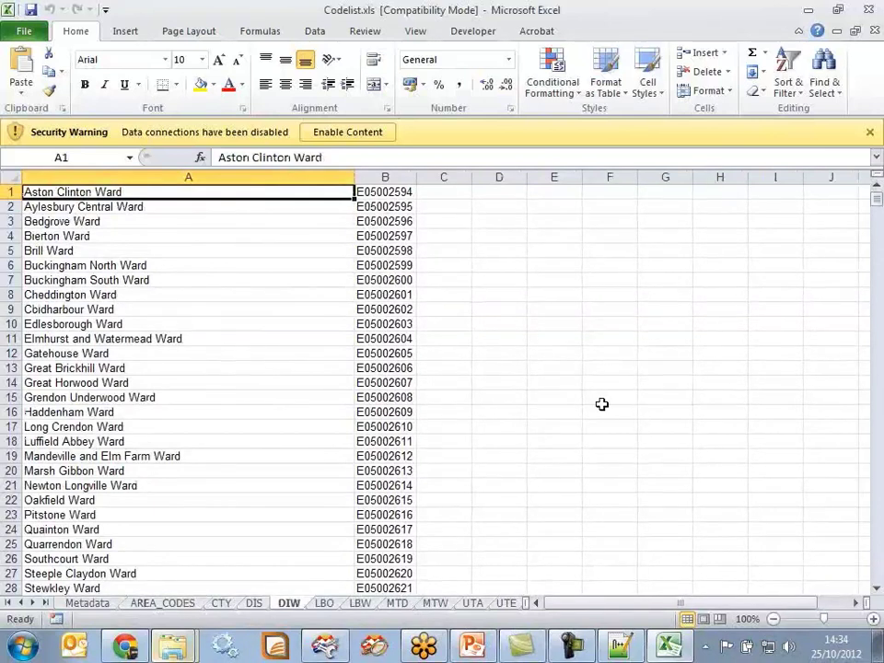
pyautogui.click(385, 281)
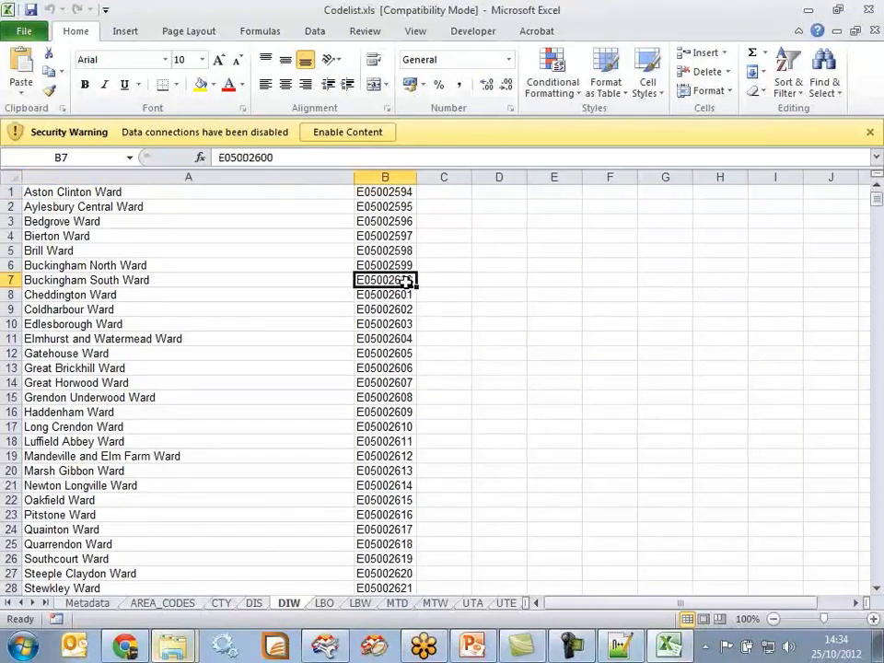
pyautogui.click(192, 278)
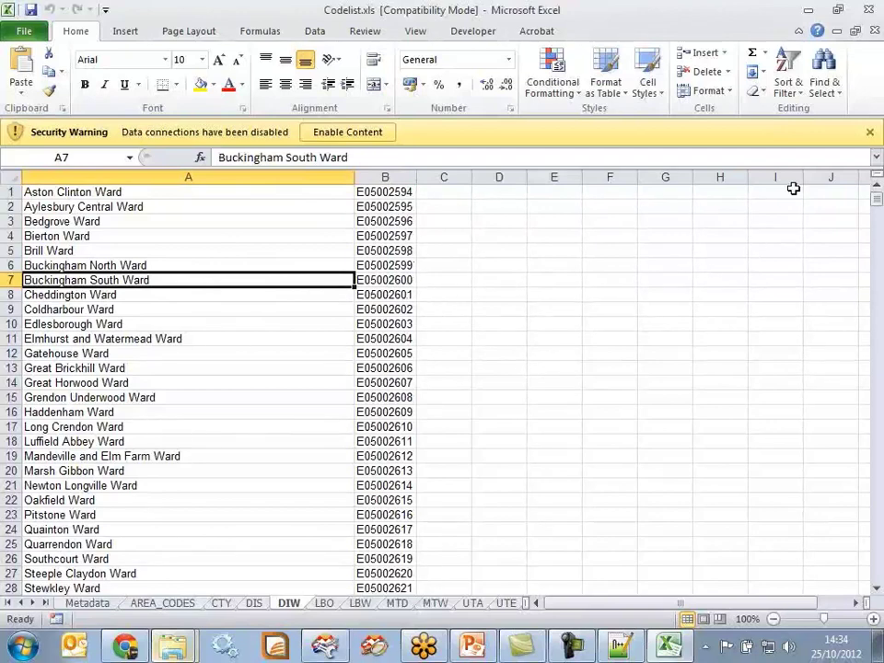
# Close Codelist.xls without saving the changes and exit Excel.
pyautogui.click(875, 31)
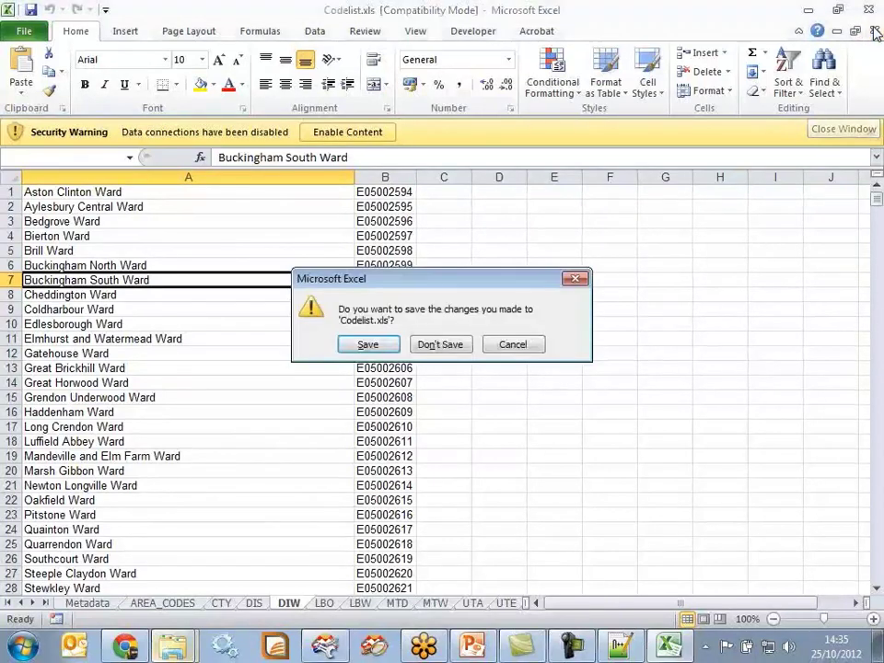
pyautogui.click(456, 346)
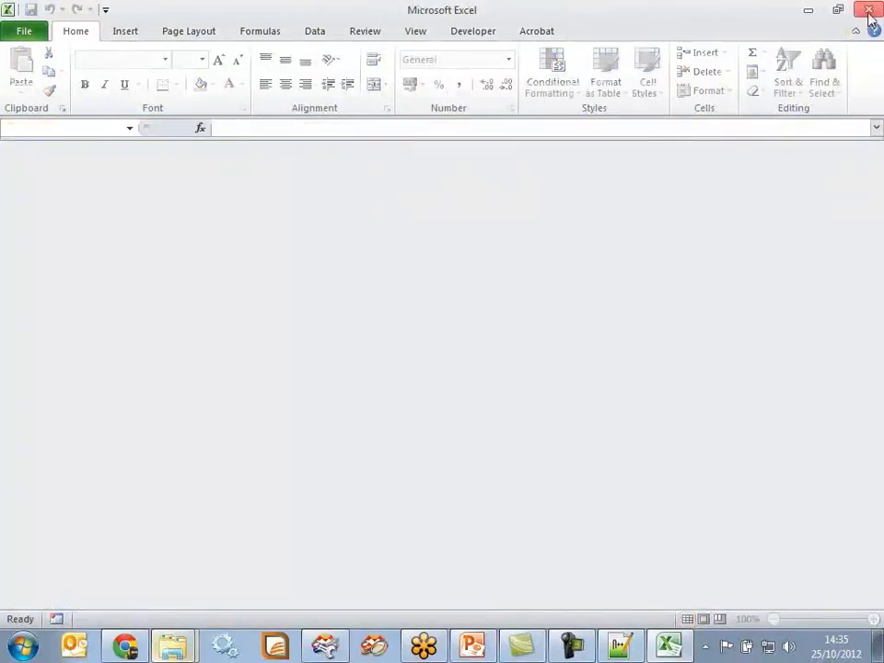
pyautogui.click(868, 9)
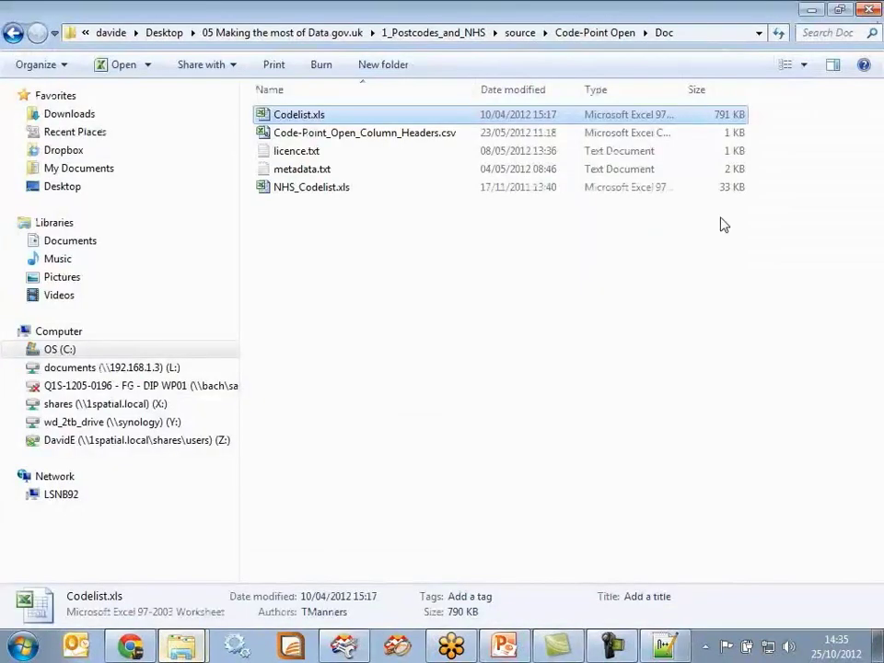
# Switch back to FME Workbench and select the cb [CSV] reader among the workspace's readers.
pyautogui.click(355, 653)
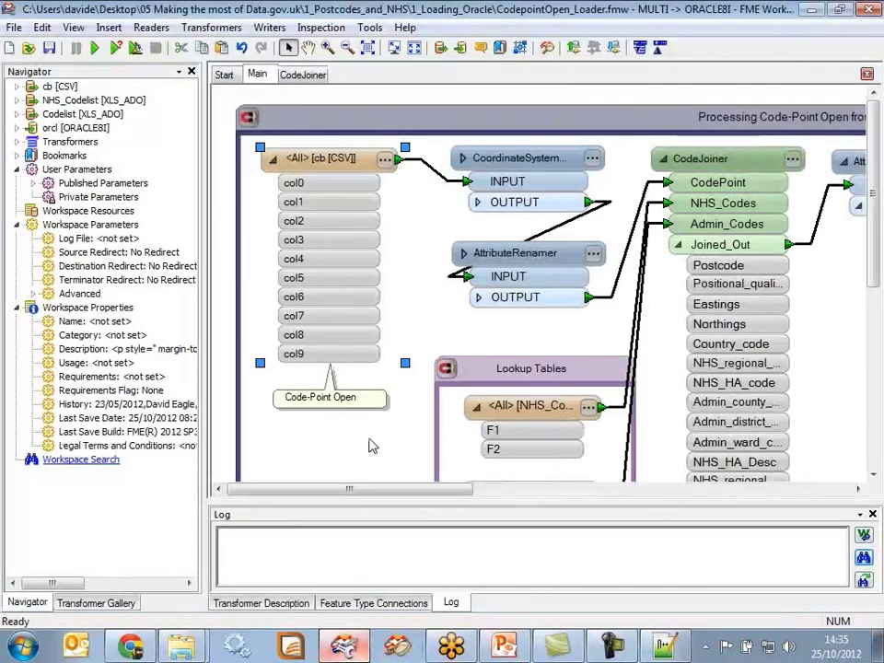
pyautogui.click(57, 88)
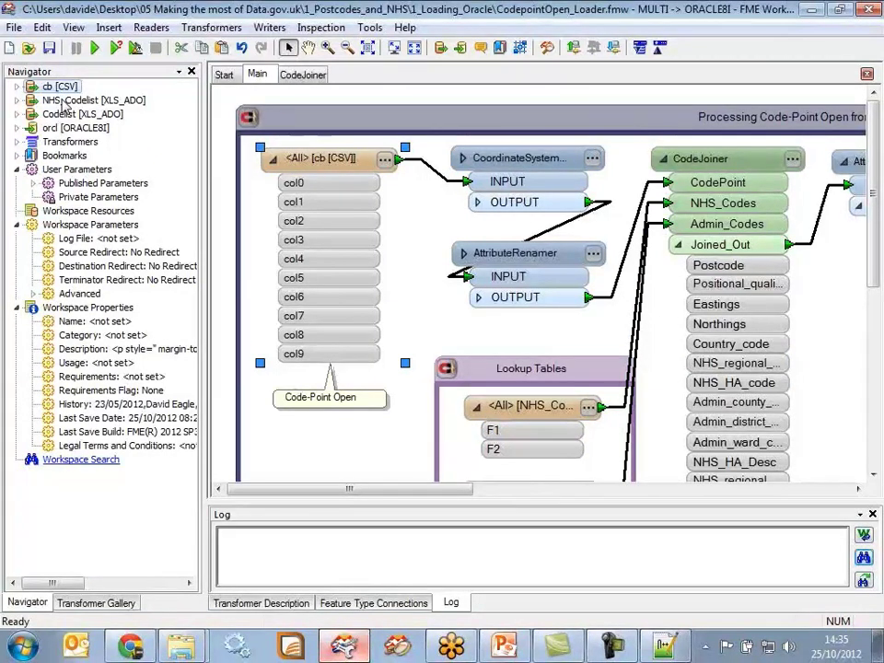
# Locate the NHS_Codelist and Codelist readers and examine their feature types inside the Lookup Tables bookmark.
pyautogui.click(64, 101)
pyautogui.click(70, 116)
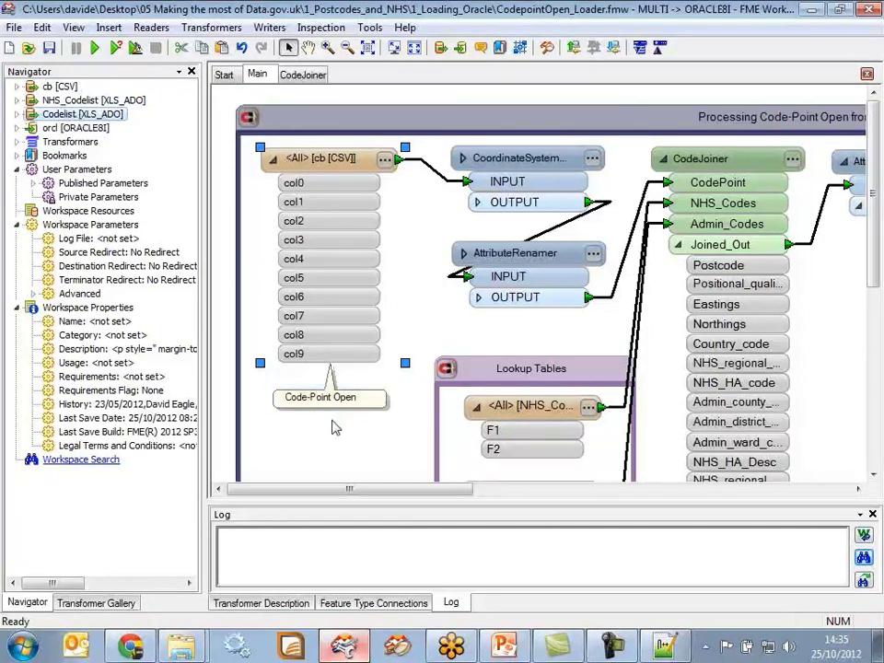
pyautogui.moveTo(877, 247); pyautogui.dragTo(876, 347)
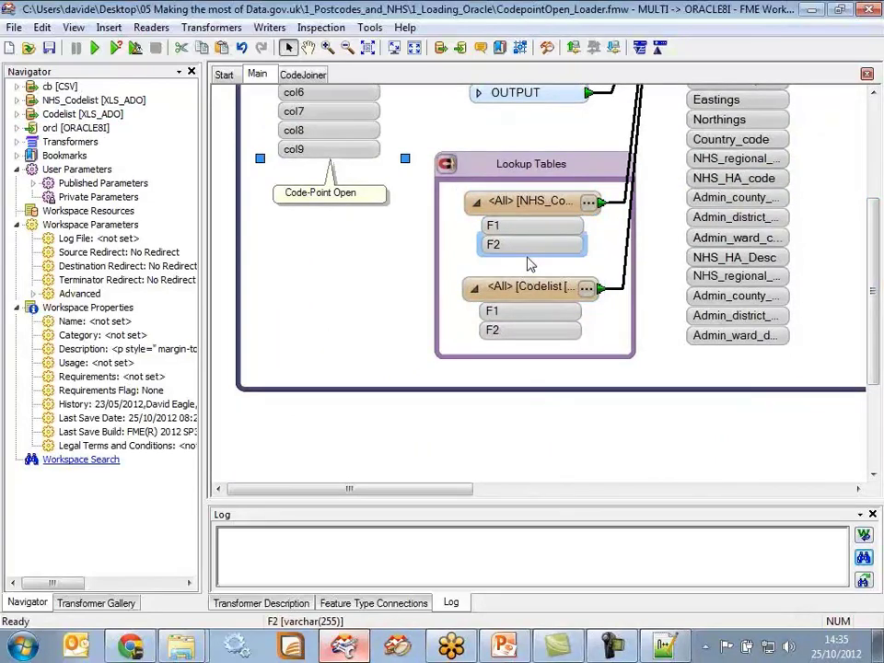
pyautogui.moveTo(876, 301); pyautogui.dragTo(876, 207)
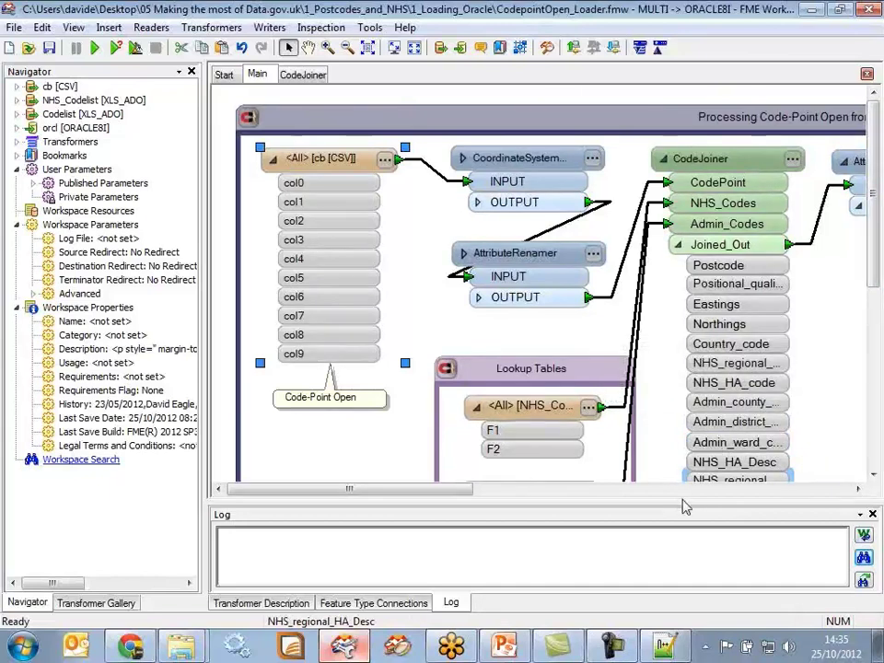
# Select the CoordinateSystemSetter and AttributeRenamer together and look at the option for turning them into a custom transformer, without applying it.
pyautogui.moveTo(413, 346); pyautogui.dragTo(624, 344)
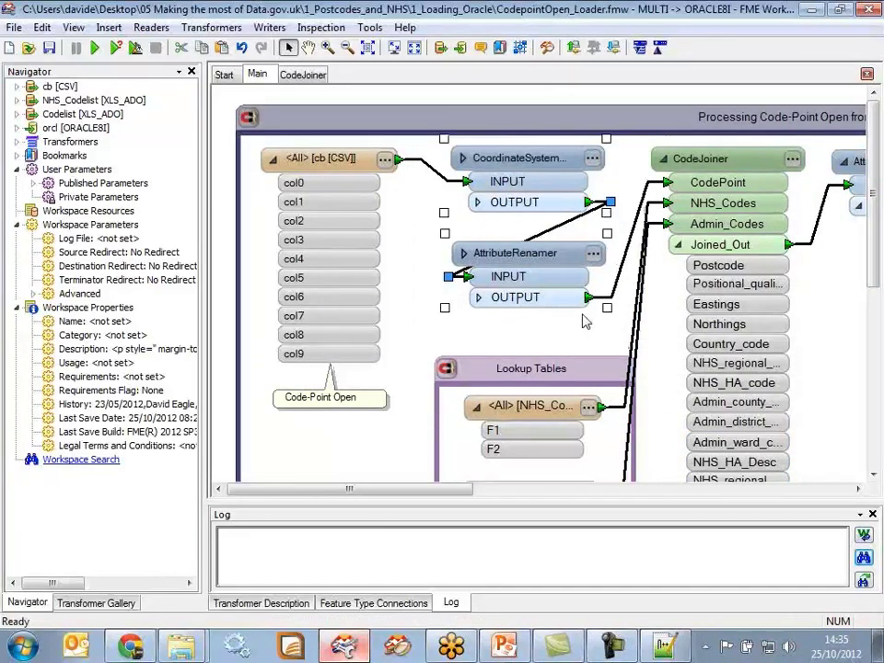
pyautogui.rightClick(530, 256)
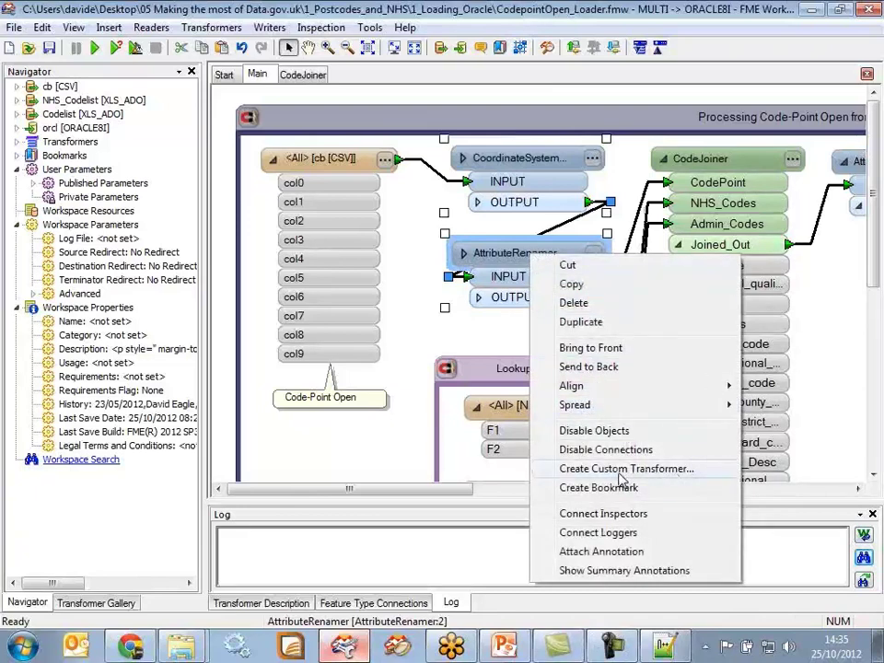
pyautogui.click(828, 369)
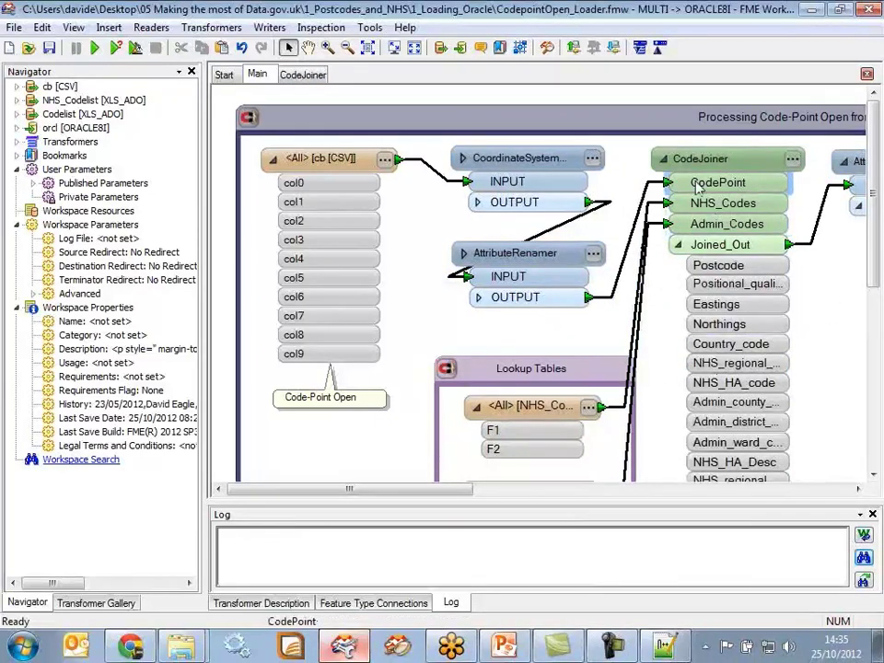
# Open the CodeJoiner definition and examine its whole chain of FeatureMergers and AttributeRenamers.
pyautogui.click(307, 76)
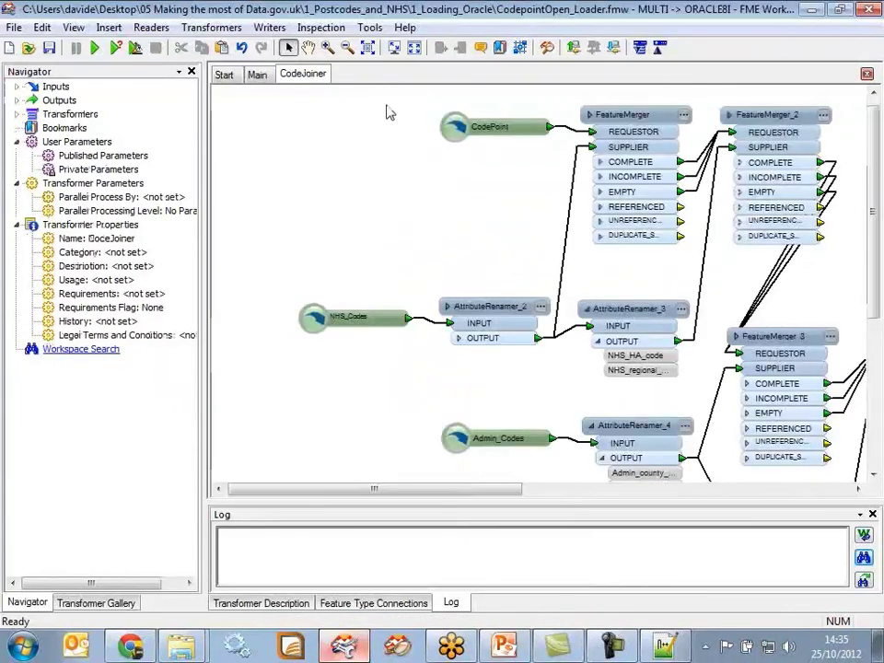
pyautogui.moveTo(501, 502); pyautogui.dragTo(617, 550)
pyautogui.click(348, 47)
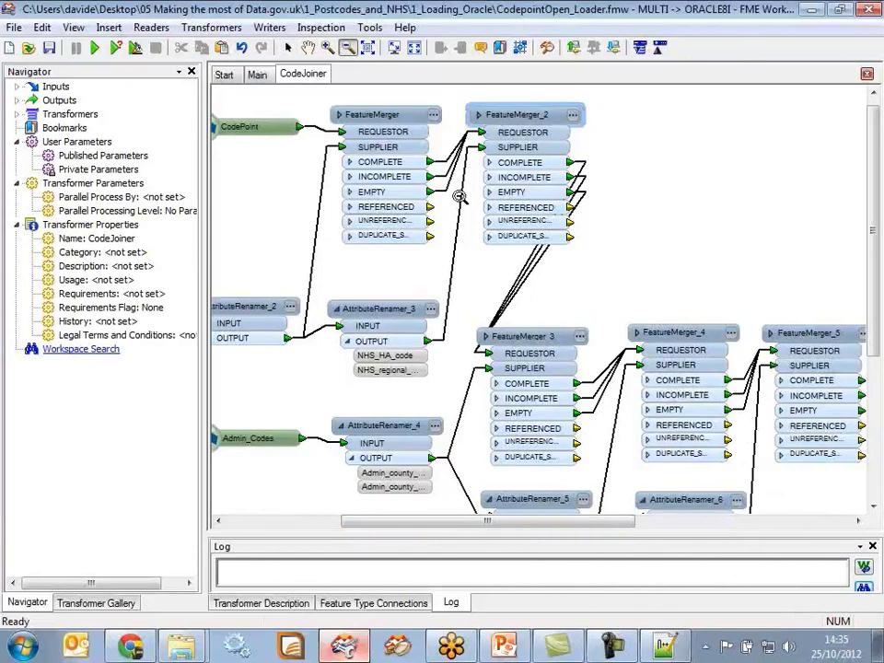
pyautogui.rightClick(508, 282)
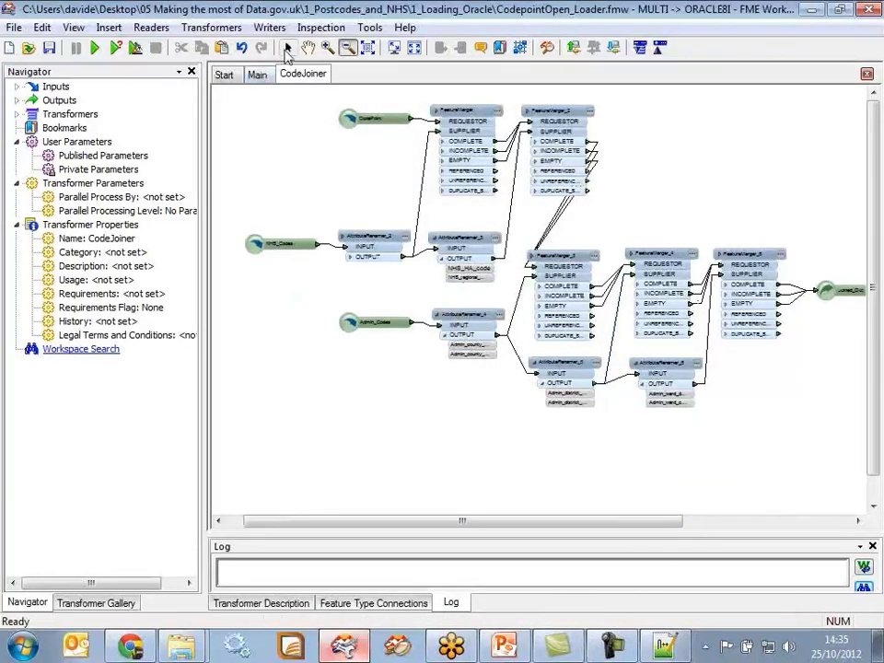
pyautogui.click(287, 48)
# Return to the Main canvas and close the CodeJoiner definition.
pyautogui.click(260, 81)
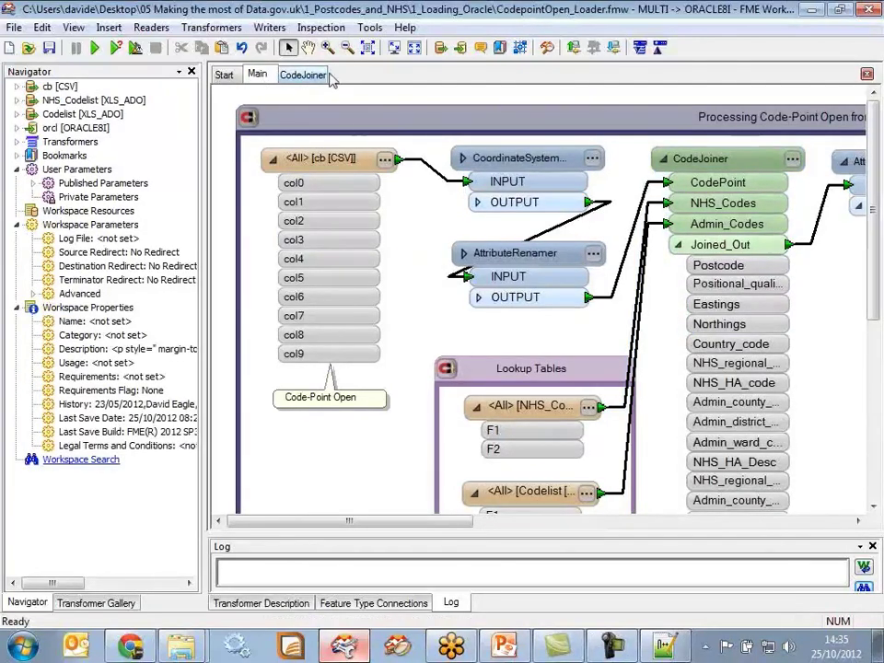
pyautogui.click(348, 47)
pyautogui.click(659, 348)
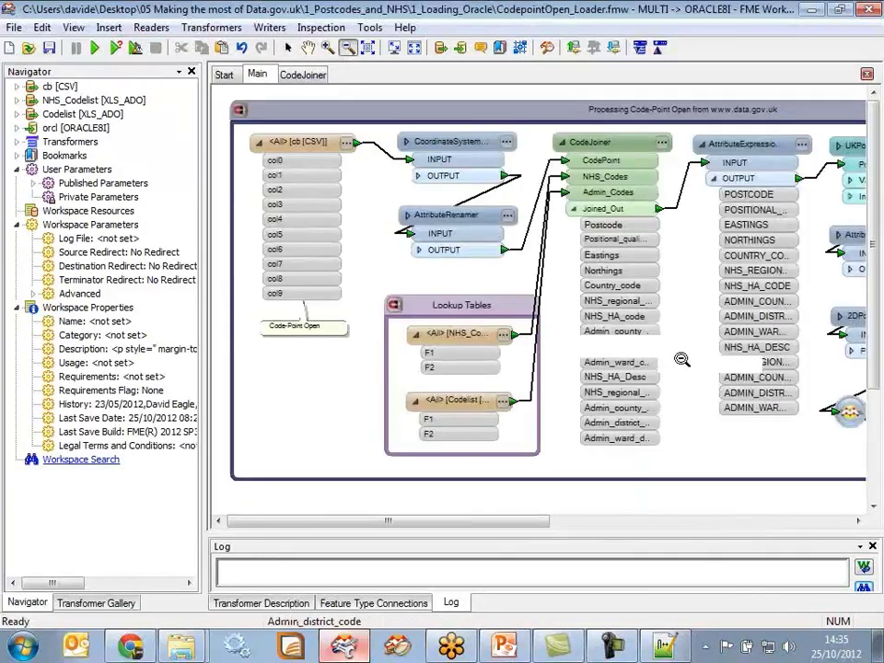
pyautogui.rightClick(310, 81)
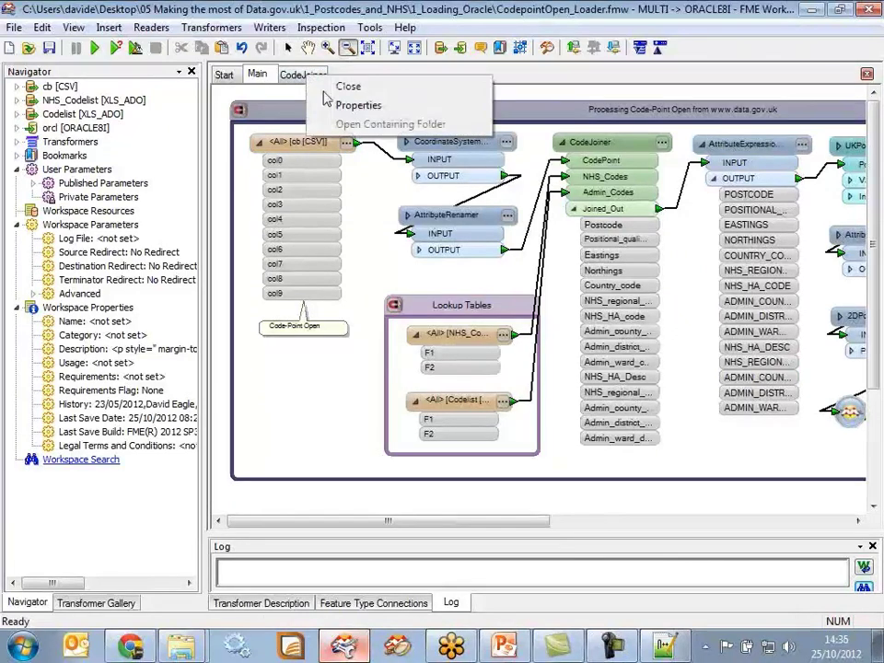
pyautogui.click(343, 86)
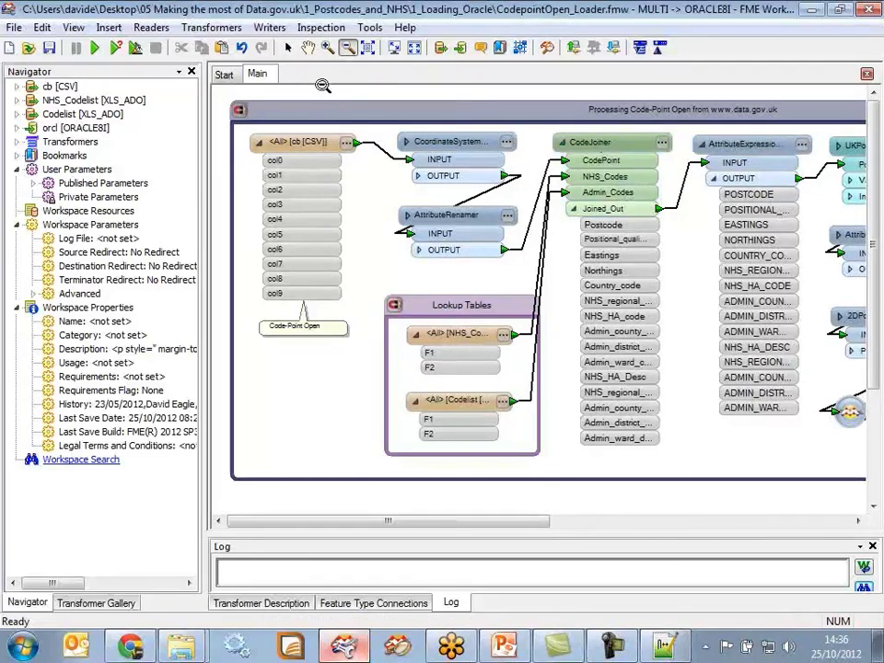
# Reopen the CodeJoiner definition for editing from its transformer on the Main canvas.
pyautogui.click(289, 47)
pyautogui.rightClick(611, 159)
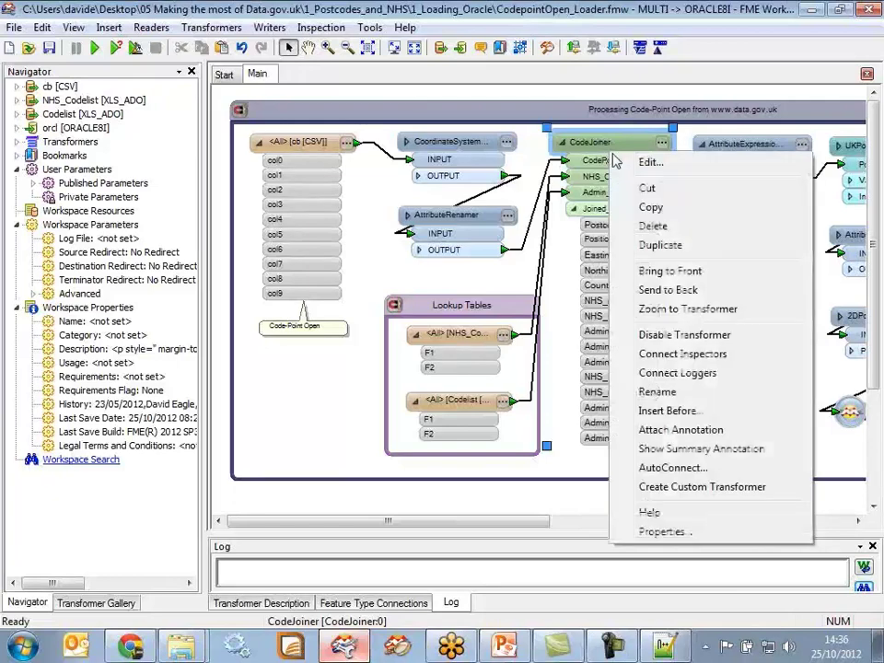
pyautogui.click(645, 163)
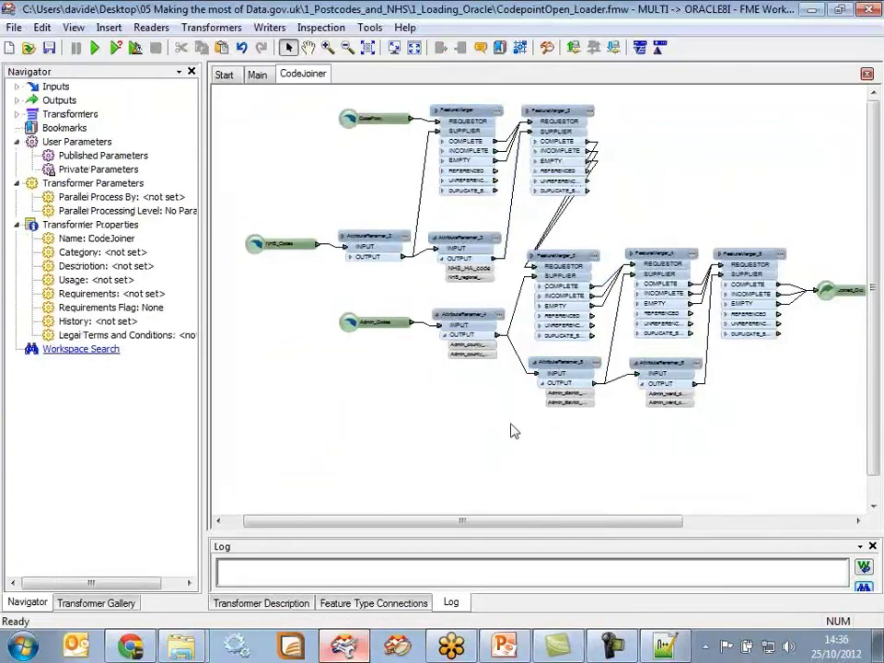
# Return to the Main canvas and examine CodeJoiner's CodePoint, NHS_Codes and Admin_Codes input ports up close.
pyautogui.click(260, 75)
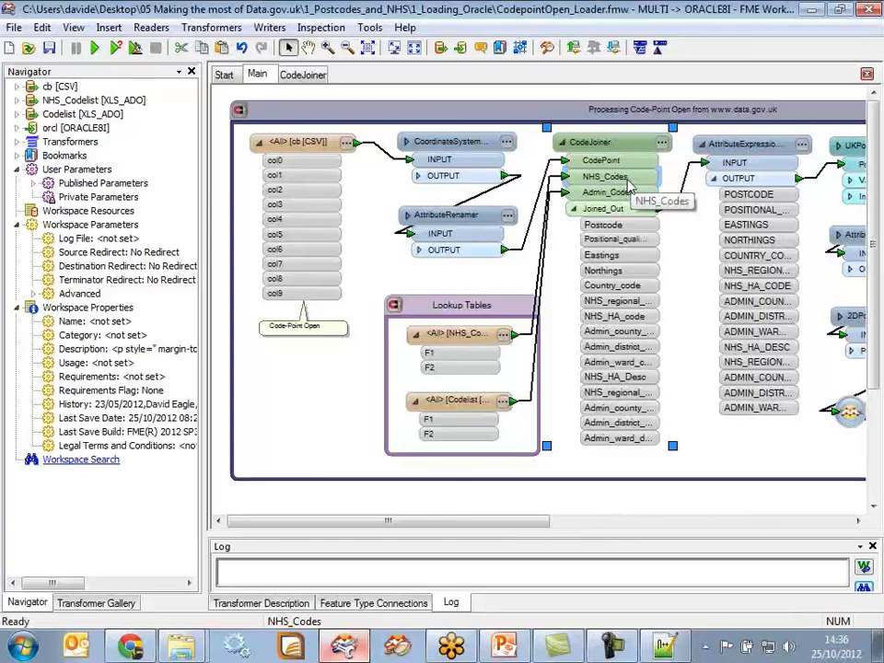
pyautogui.click(327, 47)
pyautogui.moveTo(521, 112); pyautogui.dragTo(701, 252)
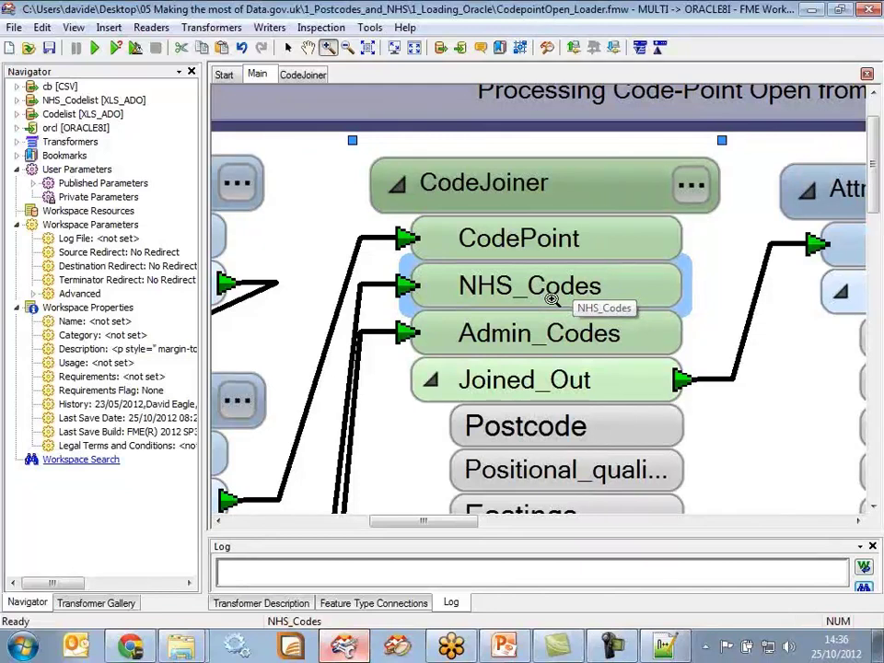
# Rename the NHS_Codes input inside the CodeJoiner definition to NHS_Code.
pyautogui.click(295, 74)
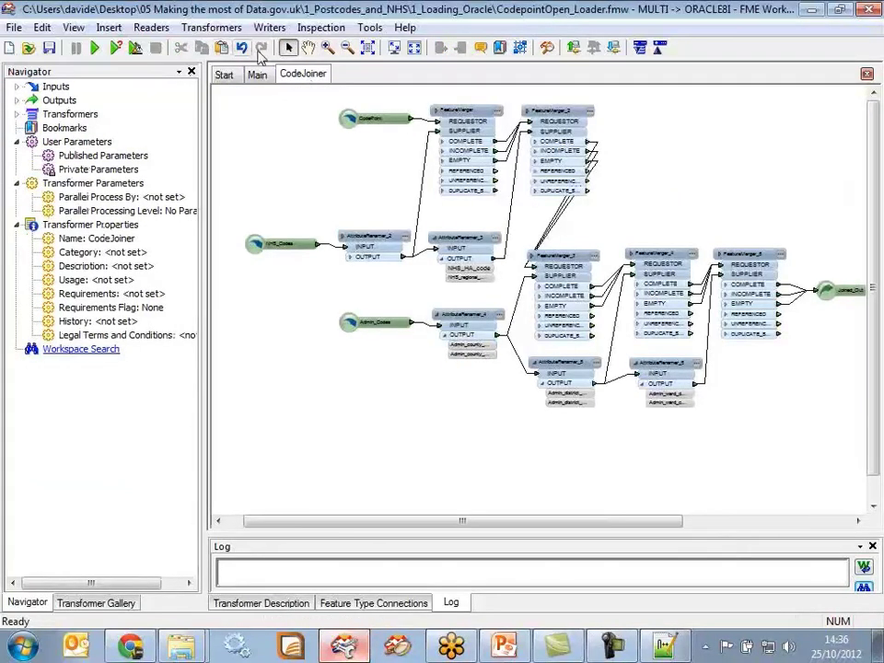
pyautogui.click(327, 47)
pyautogui.moveTo(244, 202); pyautogui.dragTo(438, 329)
pyautogui.click(288, 47)
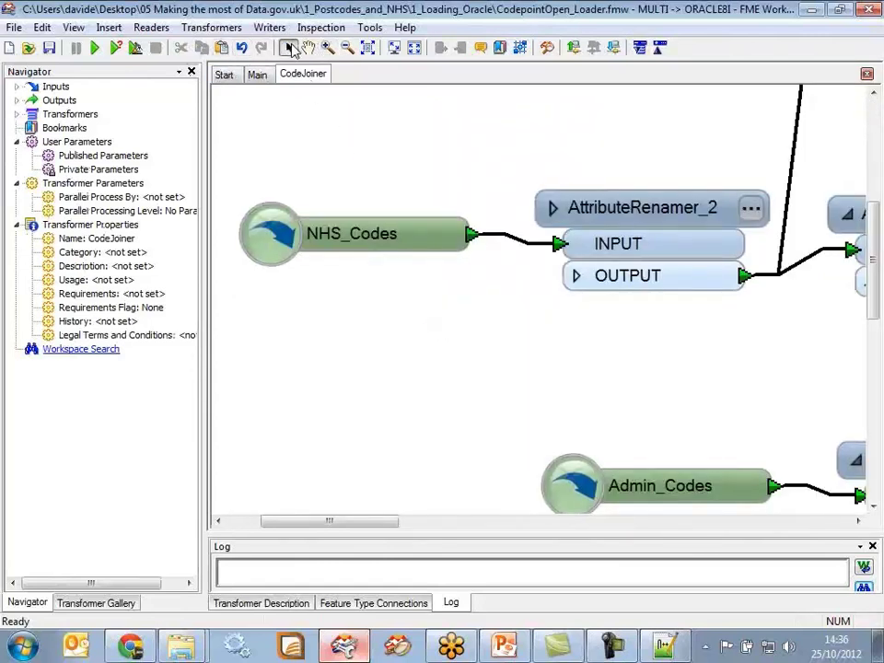
pyautogui.click(355, 239)
pyautogui.click(419, 247)
pyautogui.press('BackSpace')
pyautogui.press('Return')
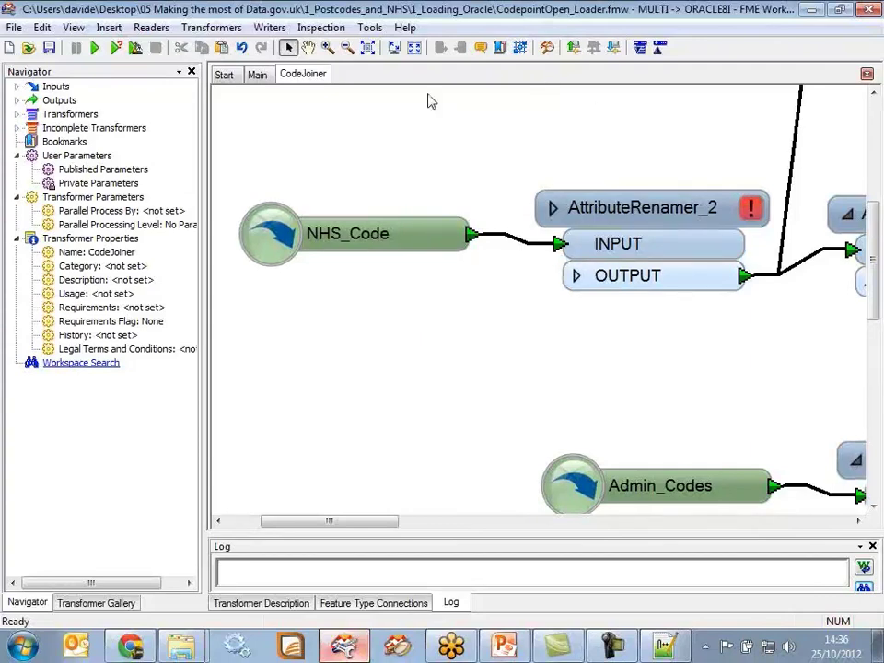
# On the Main canvas, connect the NHS_Codelist feature type to CodeJoiner's NHS_Code input port.
pyautogui.click(263, 75)
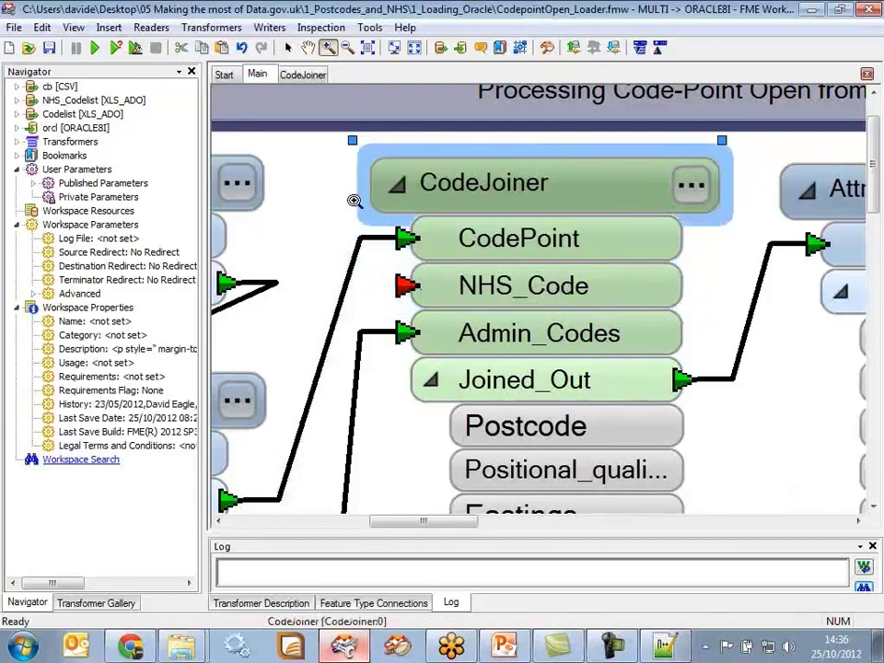
pyautogui.click(348, 47)
pyautogui.click(500, 288)
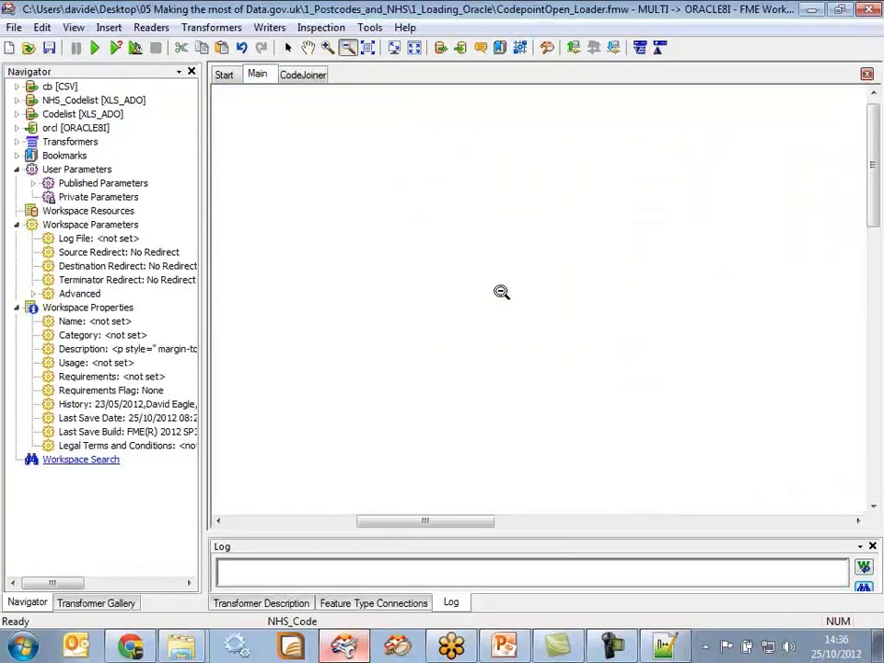
pyautogui.click(500, 287)
pyautogui.click(314, 53)
pyautogui.moveTo(470, 365); pyautogui.dragTo(551, 256)
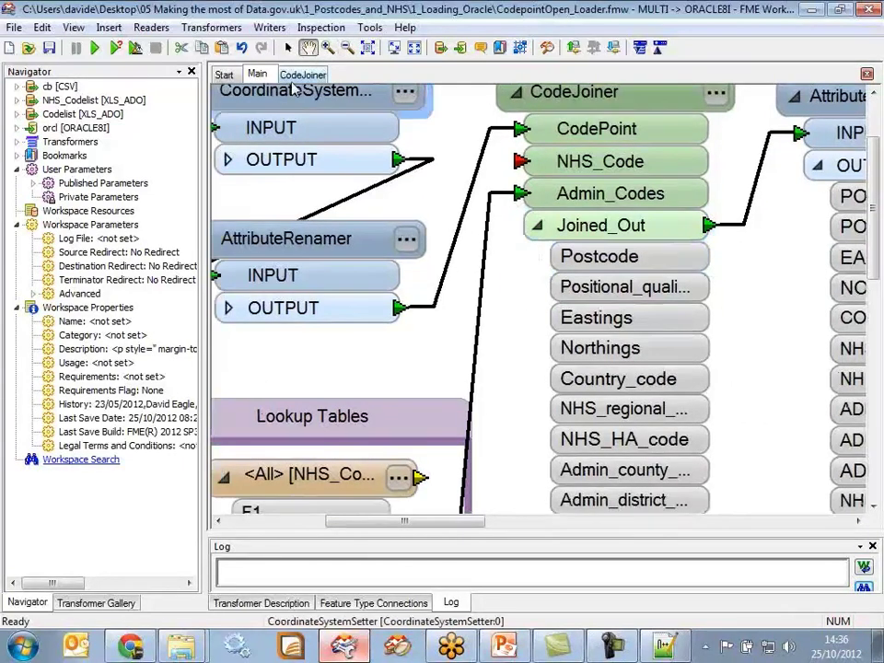
pyautogui.click(287, 47)
pyautogui.click(521, 162)
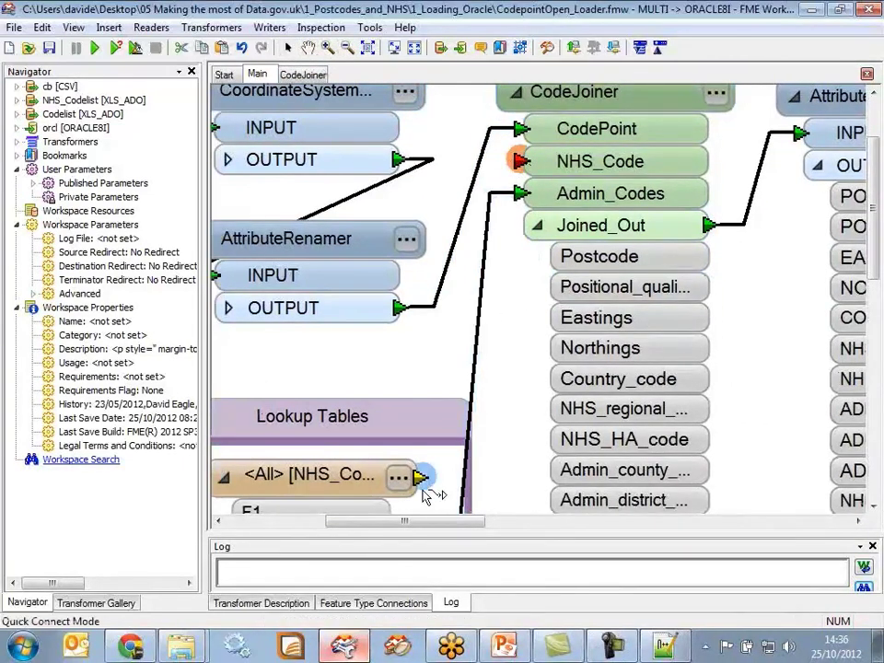
pyautogui.click(445, 476)
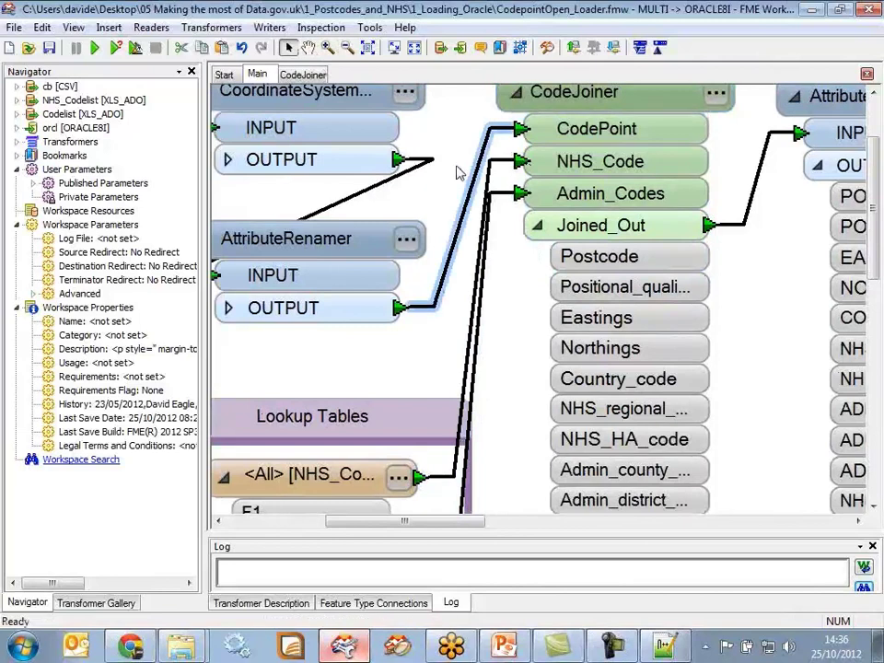
# Rename the NHS_Code input inside the CodeJoiner definition back to NHS_Codes.
pyautogui.click(295, 74)
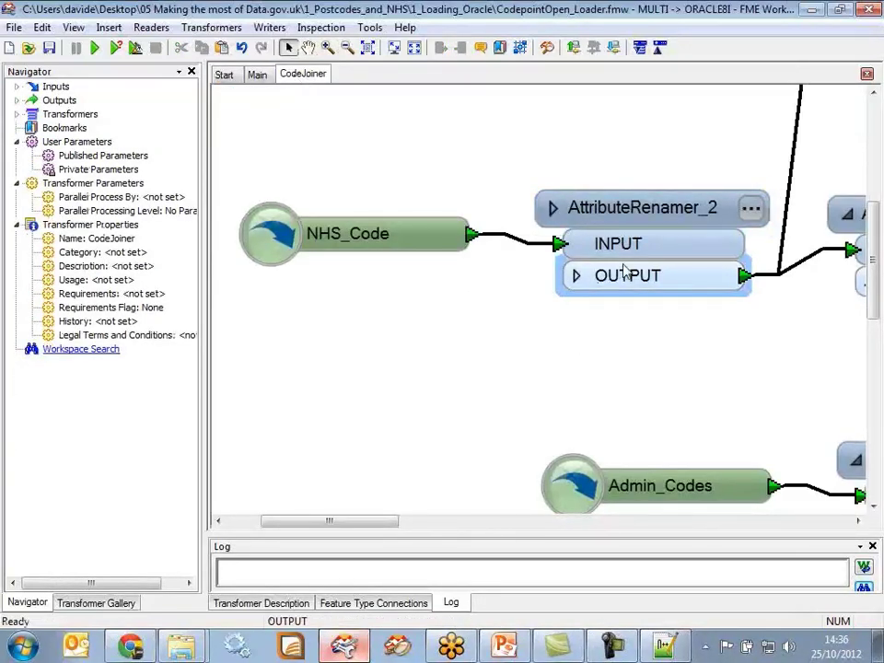
pyautogui.click(400, 241)
pyautogui.click(399, 240)
pyautogui.click(399, 240)
pyautogui.write('s')
pyautogui.click(412, 335)
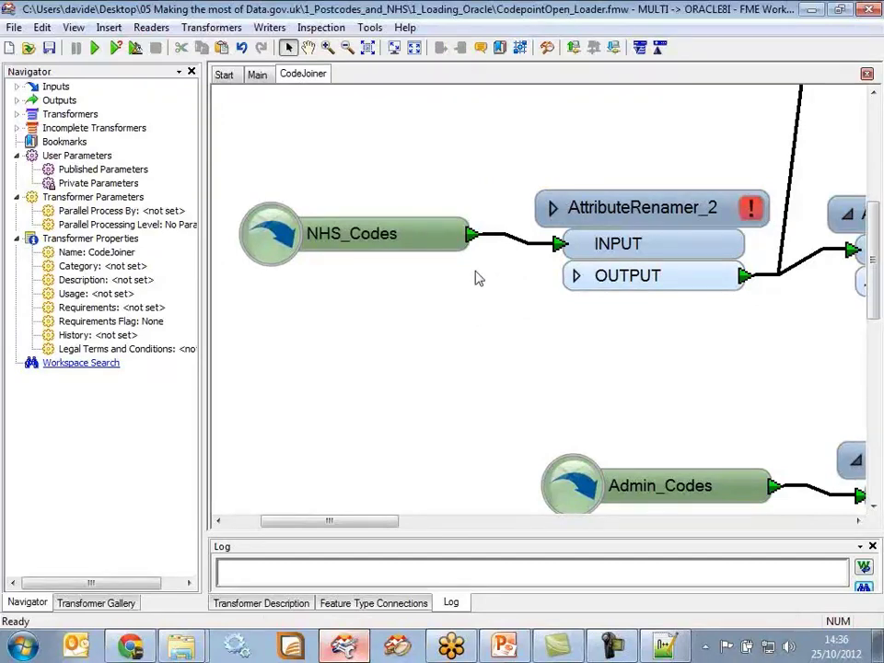
# On the Main canvas, reconnect the NHS_Codelist feature type to CodeJoiner's NHS_Codes input port.
pyautogui.click(258, 76)
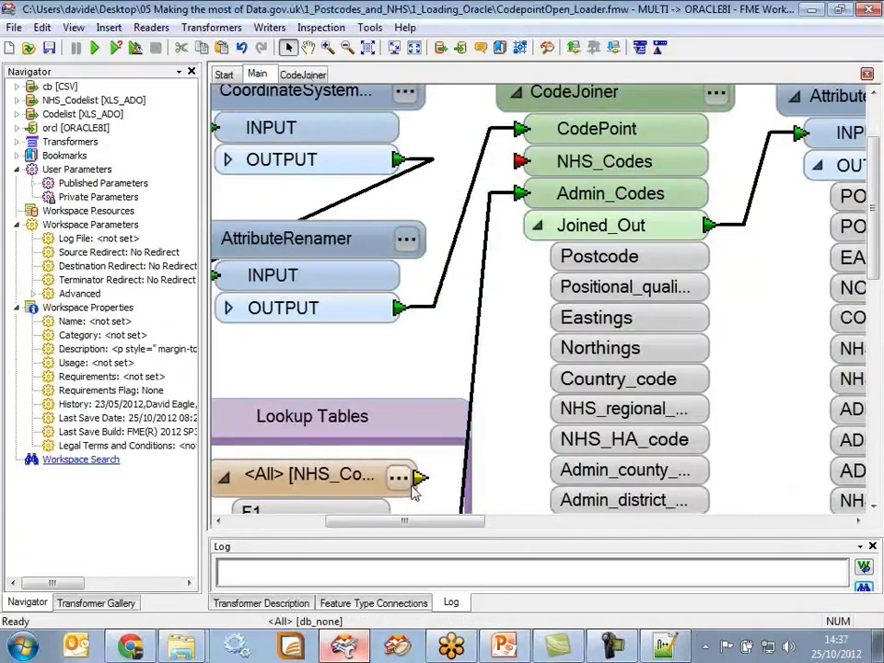
pyautogui.moveTo(443, 380); pyautogui.dragTo(521, 162)
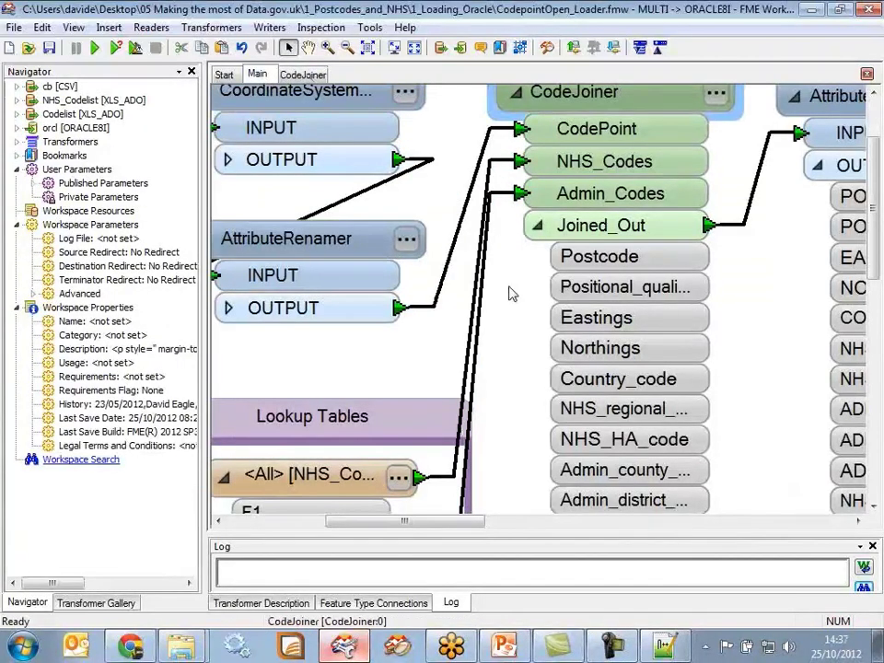
pyautogui.click(341, 97)
pyautogui.click(348, 46)
pyautogui.click(501, 307)
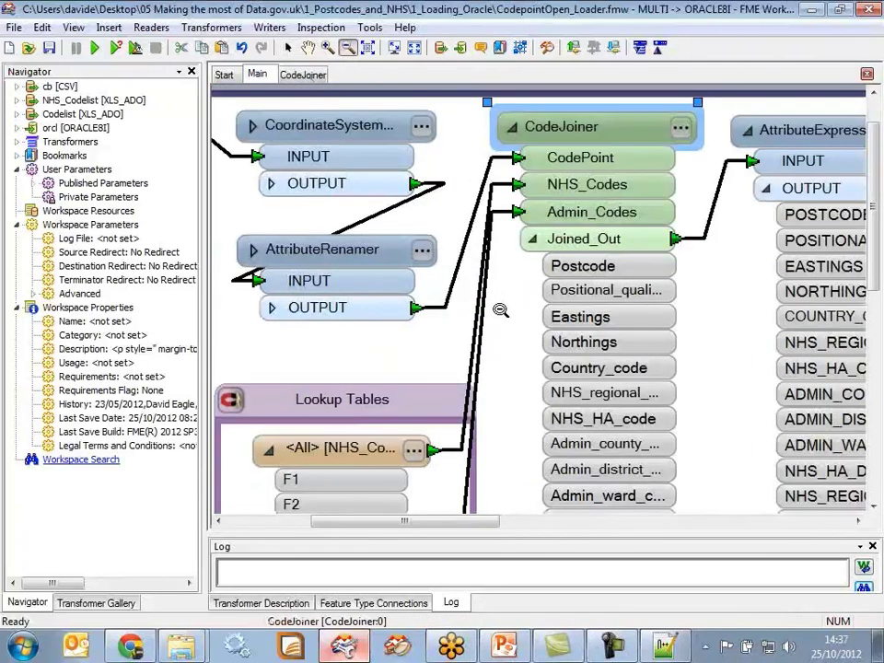
pyautogui.click(499, 311)
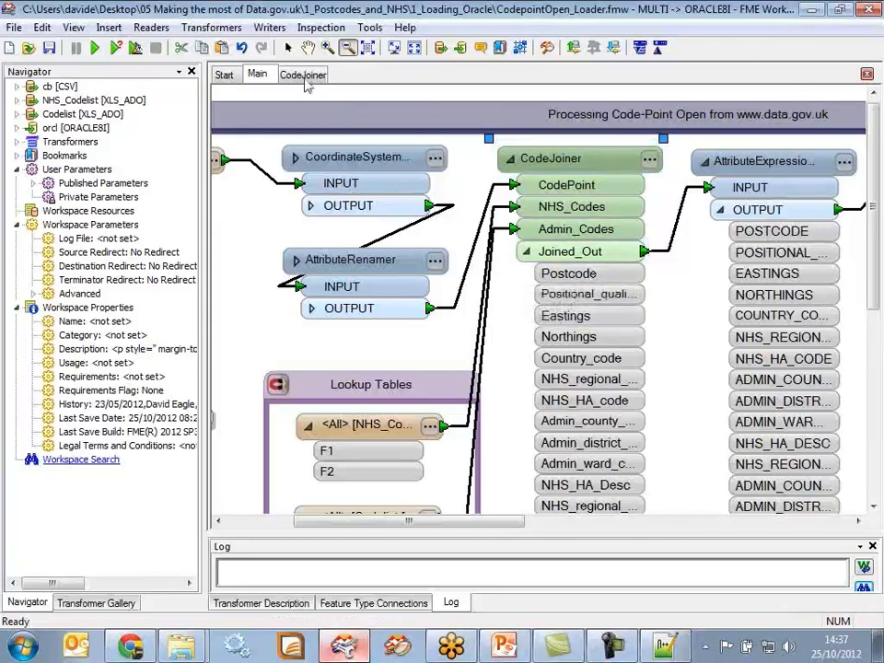
# Open the CodeJoiner definition and view its complete transformer layout.
pyautogui.click(288, 47)
pyautogui.click(545, 166)
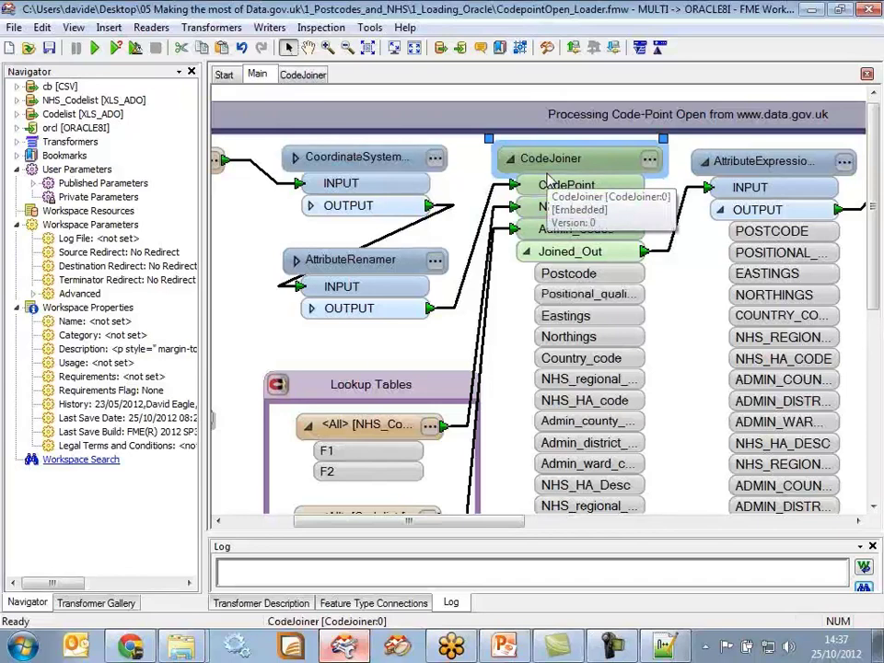
pyautogui.click(306, 75)
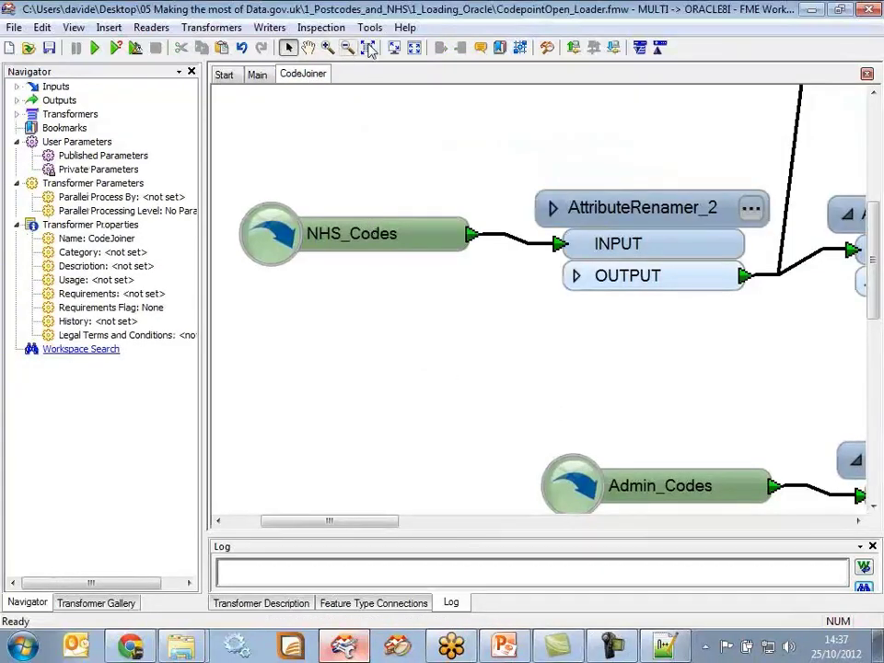
pyautogui.hotkey('ctrl', 'e')
pyautogui.rightClick(362, 273)
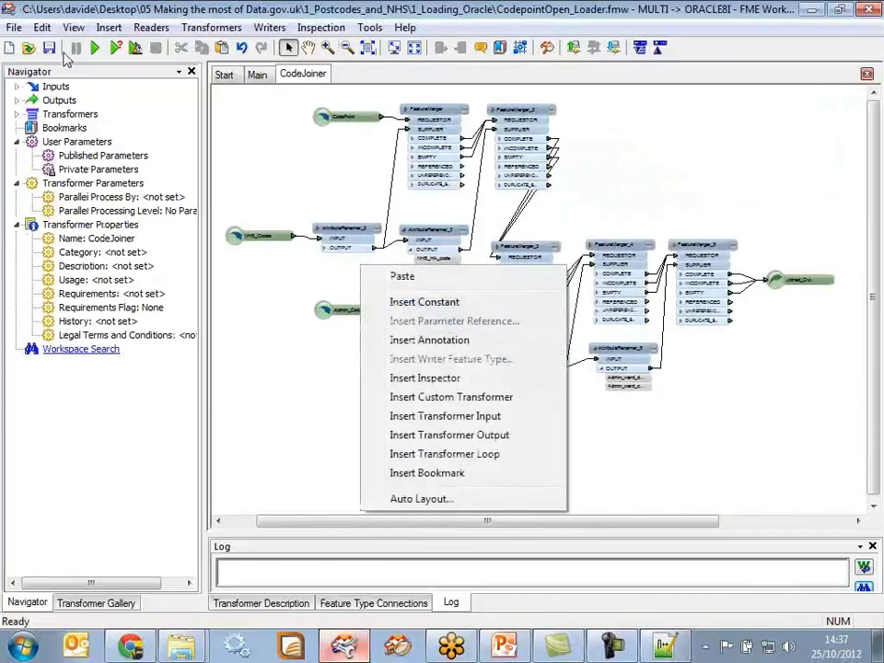
# Review the category and insert mode options for exporting CodeJoiner as a custom transformer, and close the export settings without exporting.
pyautogui.click(14, 27)
pyautogui.click(14, 27)
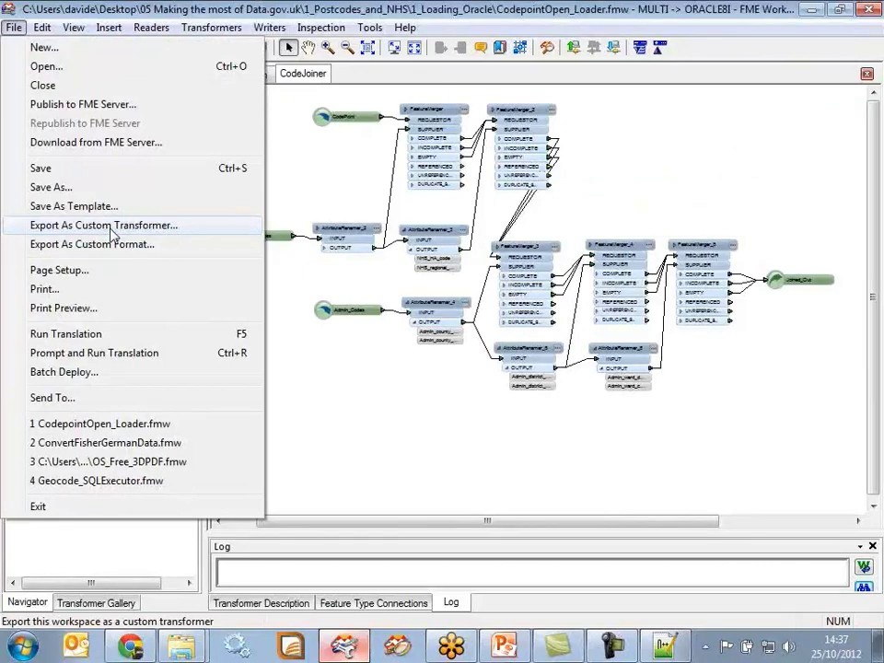
pyautogui.click(110, 227)
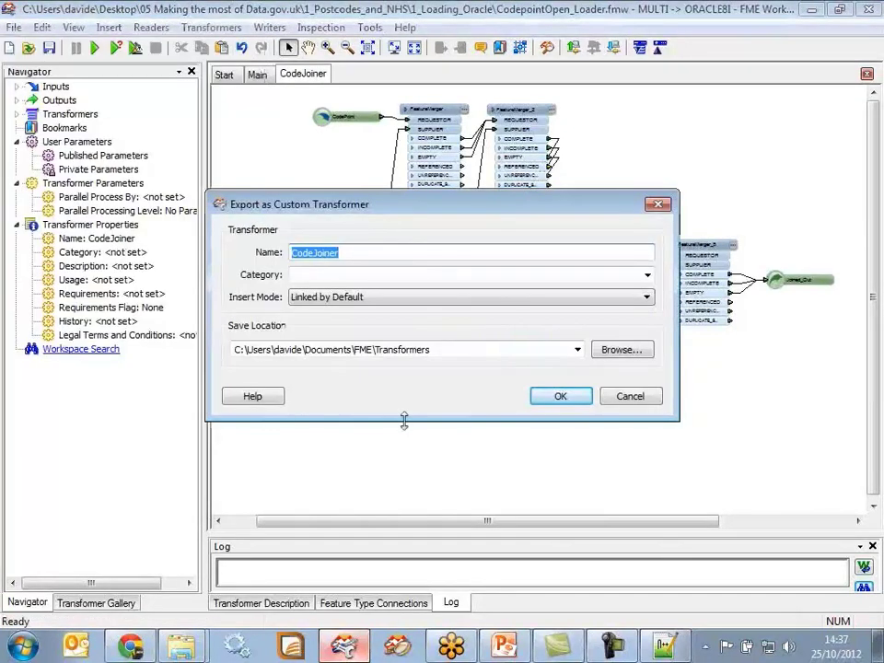
pyautogui.click(385, 250)
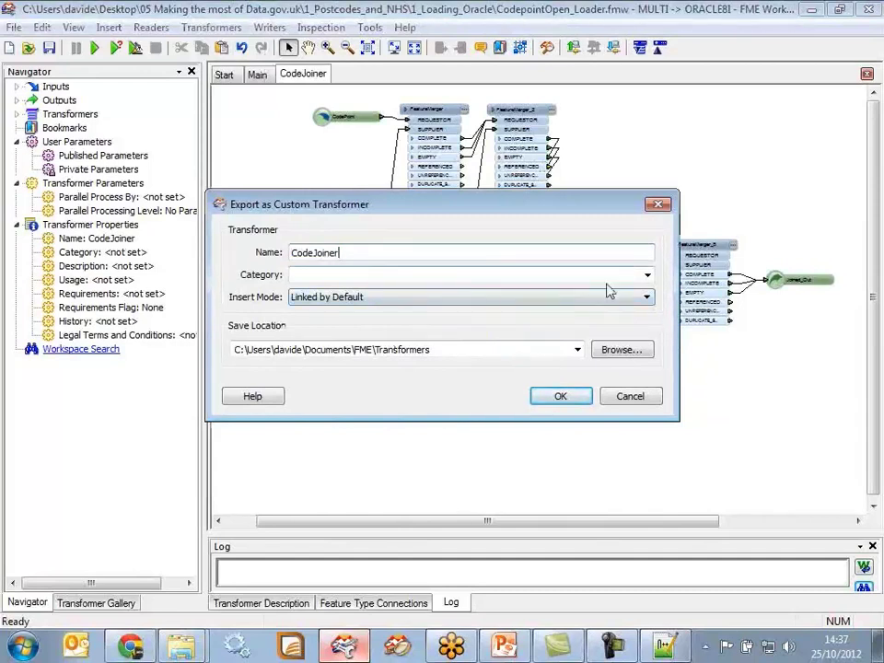
pyautogui.click(645, 276)
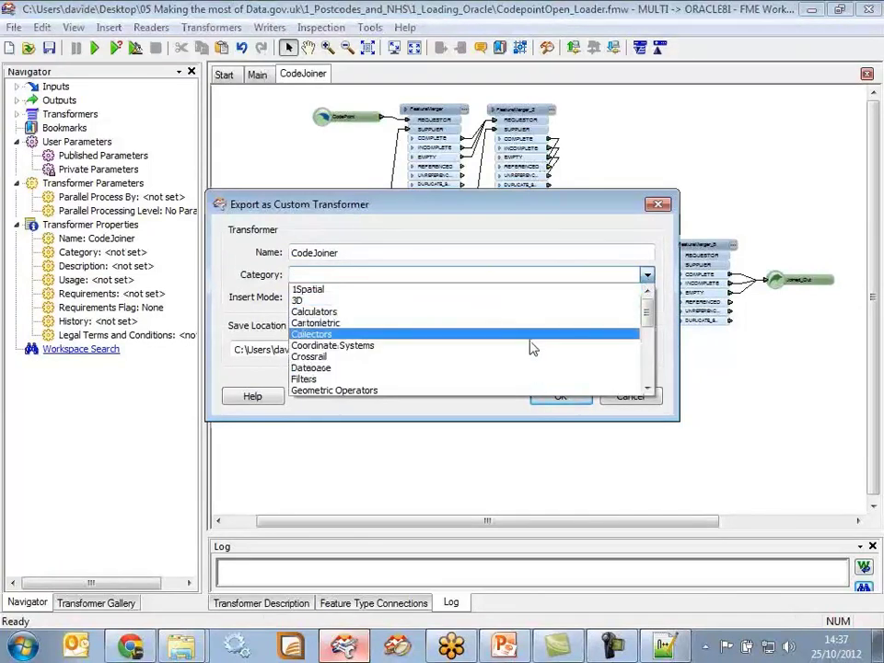
pyautogui.click(426, 269)
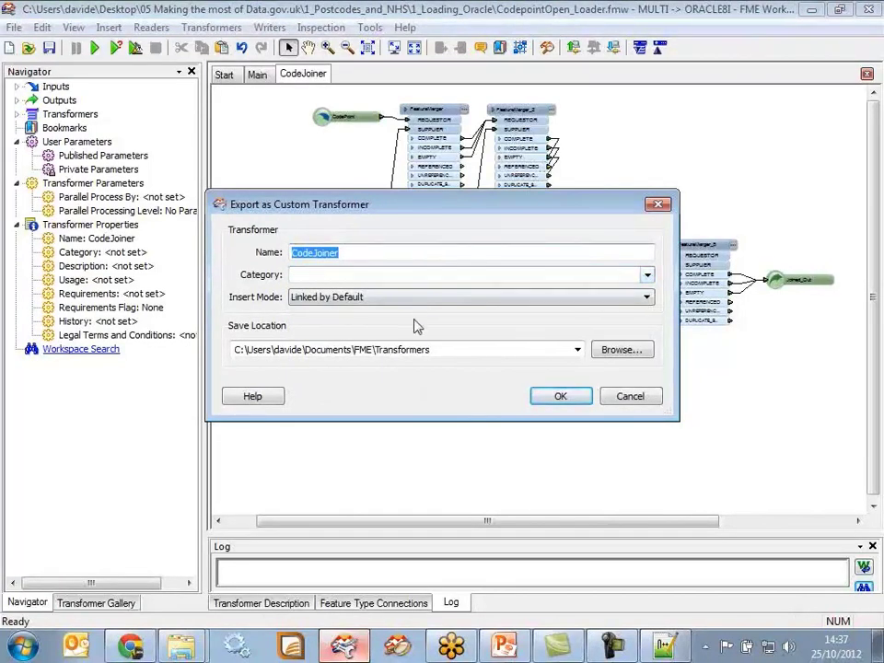
pyautogui.click(405, 299)
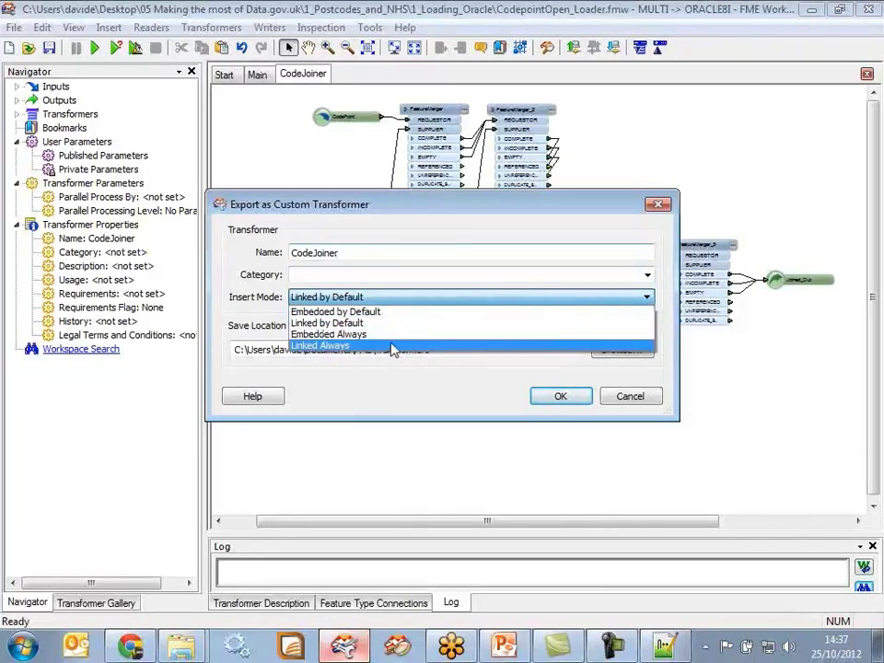
pyautogui.click(387, 275)
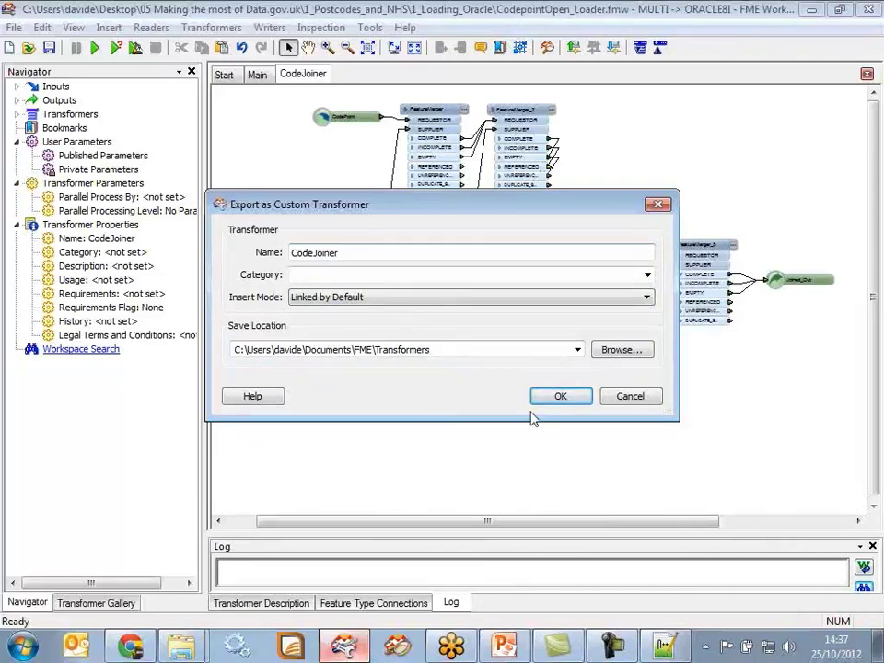
pyautogui.click(630, 397)
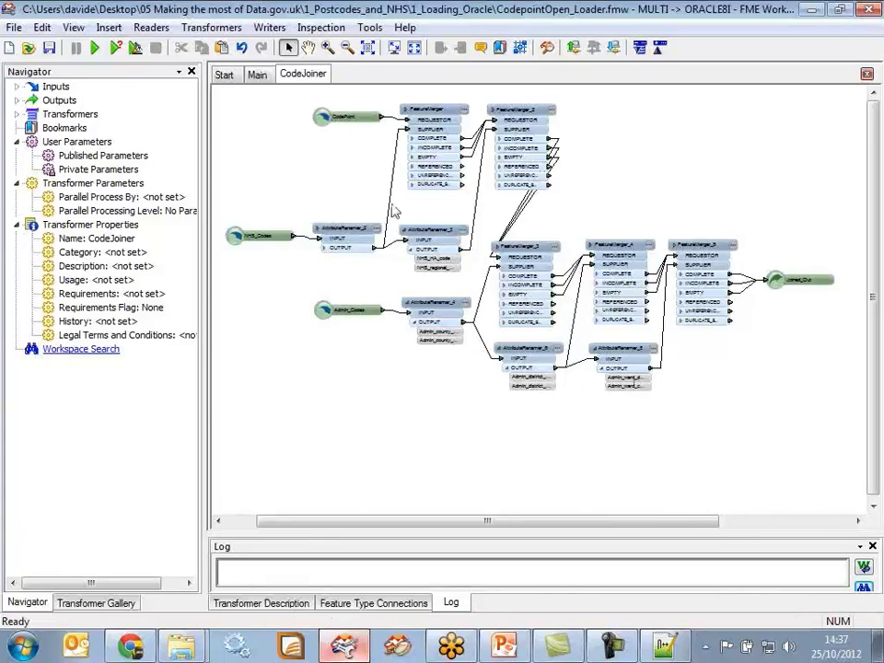
# On the Main canvas, check the parameters of the CodeJoiner transformer and close them without changes.
pyautogui.click(253, 78)
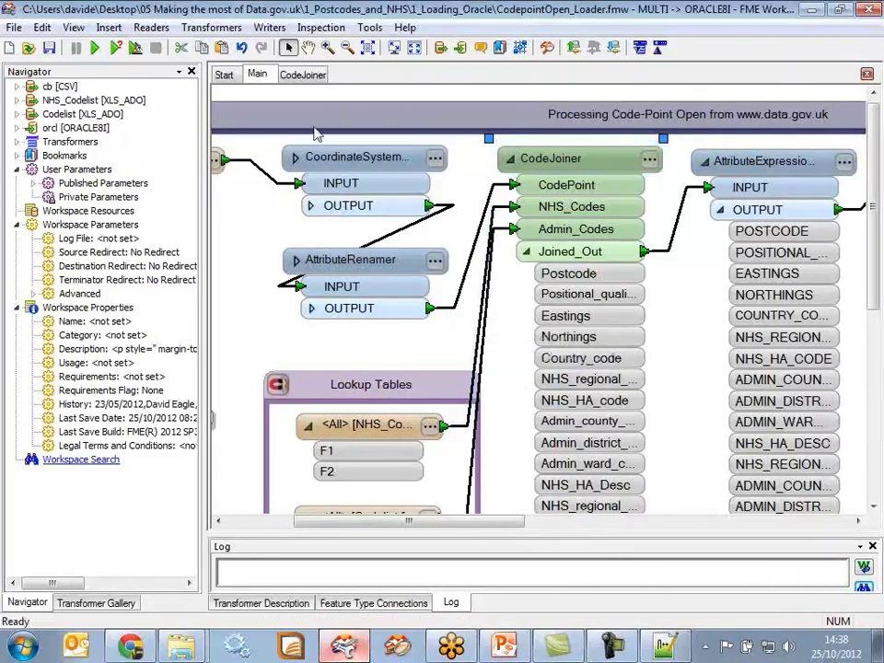
pyautogui.click(309, 46)
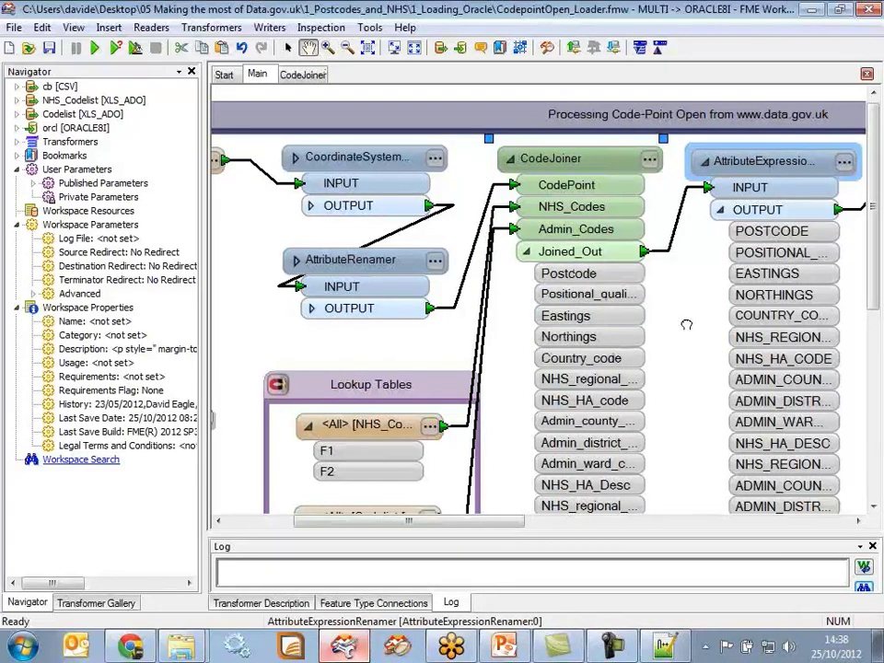
pyautogui.moveTo(685, 325); pyautogui.dragTo(553, 337)
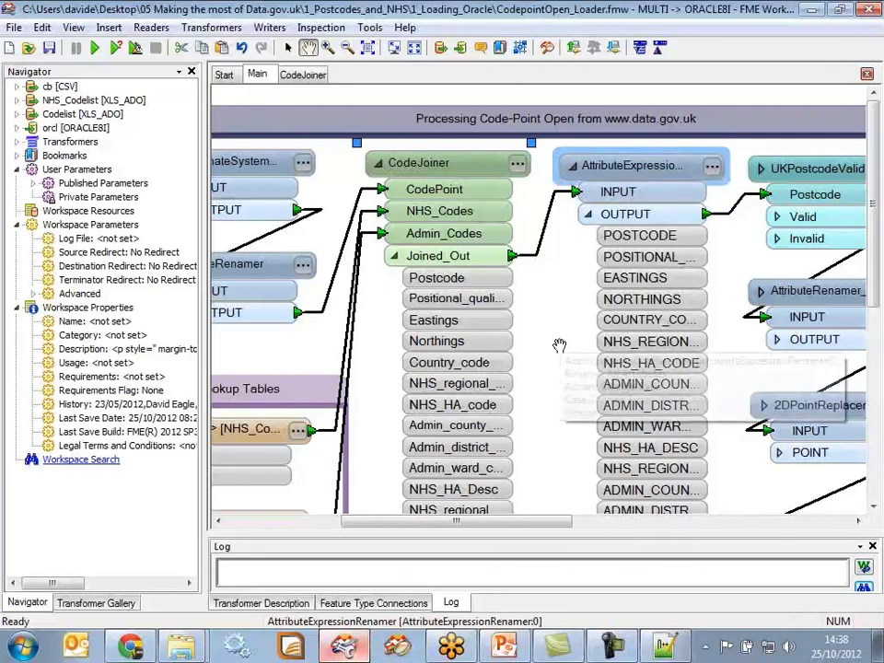
pyautogui.moveTo(559, 349); pyautogui.dragTo(451, 351)
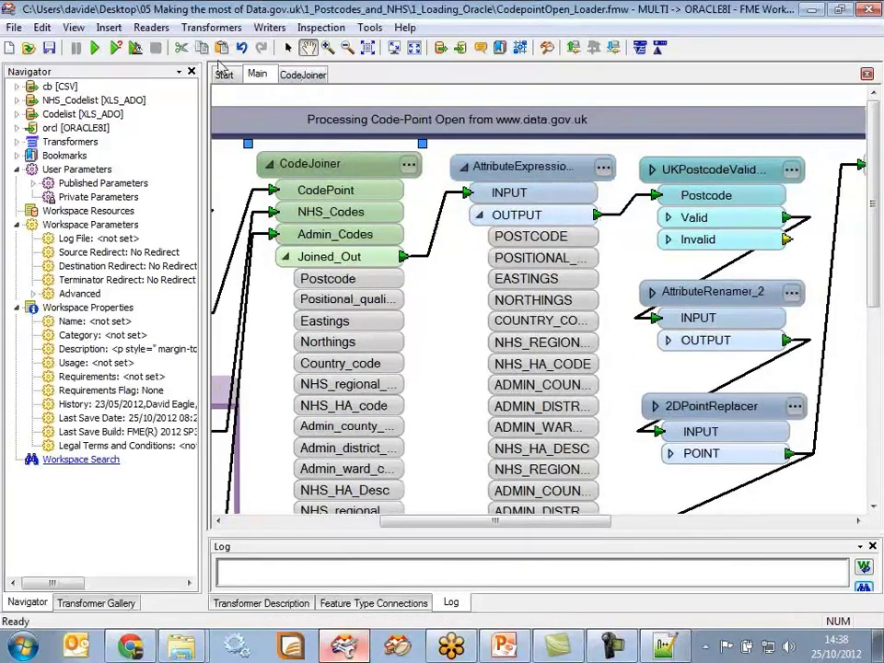
pyautogui.click(287, 48)
pyautogui.click(407, 164)
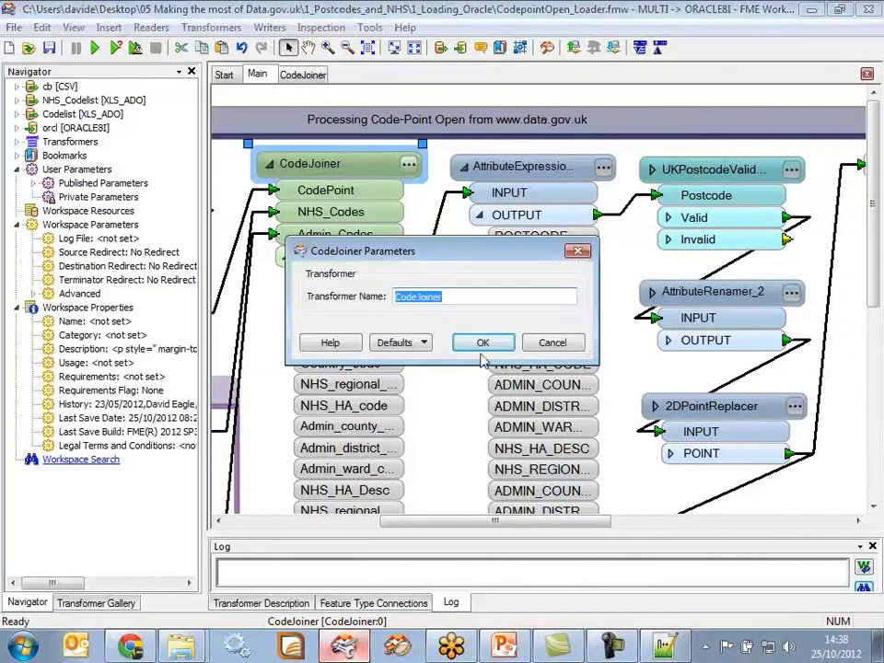
pyautogui.click(551, 343)
pyautogui.moveTo(464, 528); pyautogui.dragTo(417, 529)
# In the CodeJoiner definition, inspect the first FeatureMerger's join attributes and follow the merger chain to the Joined_Out output.
pyautogui.click(303, 74)
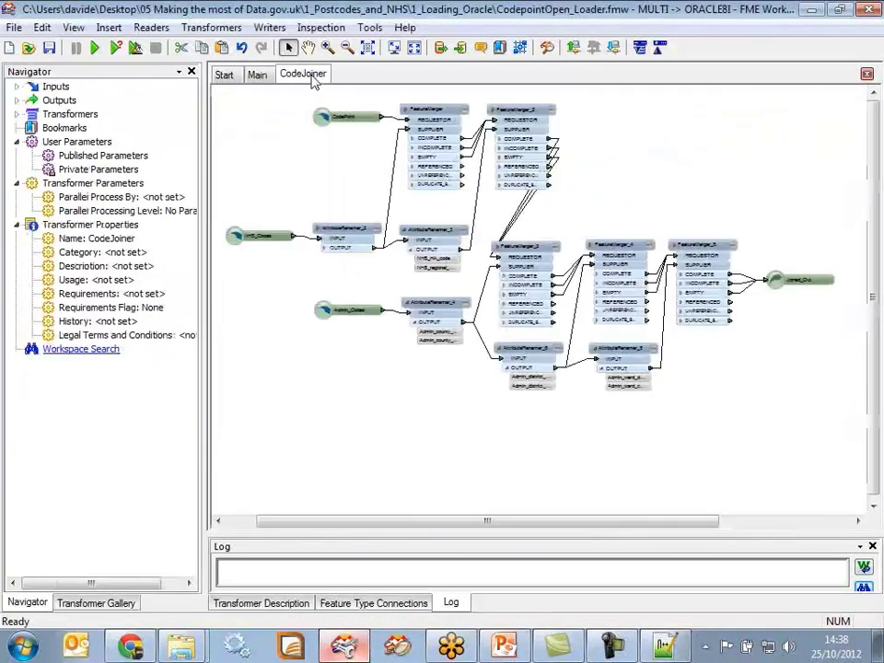
pyautogui.click(328, 47)
pyautogui.moveTo(346, 92); pyautogui.dragTo(576, 419)
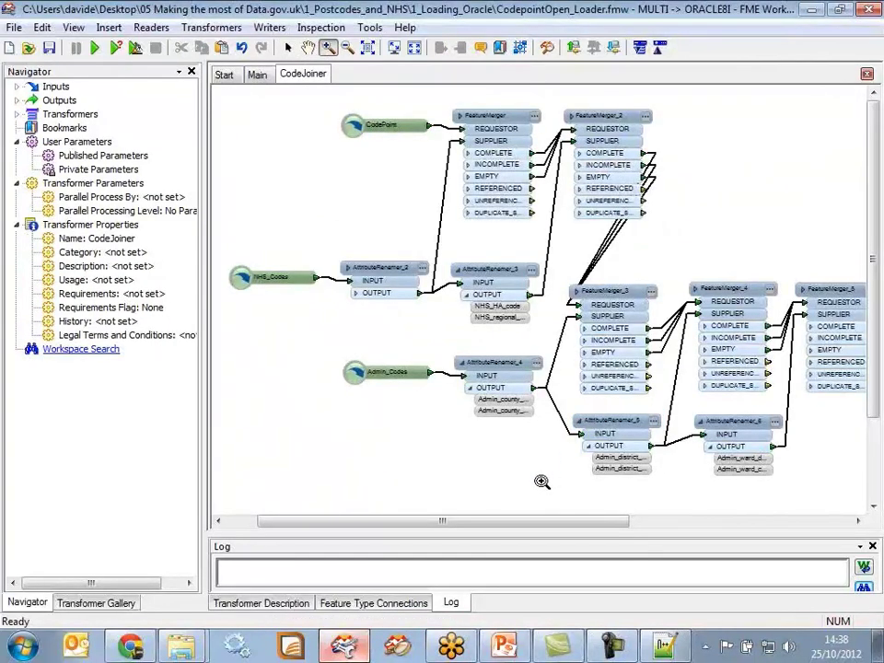
pyautogui.click(289, 47)
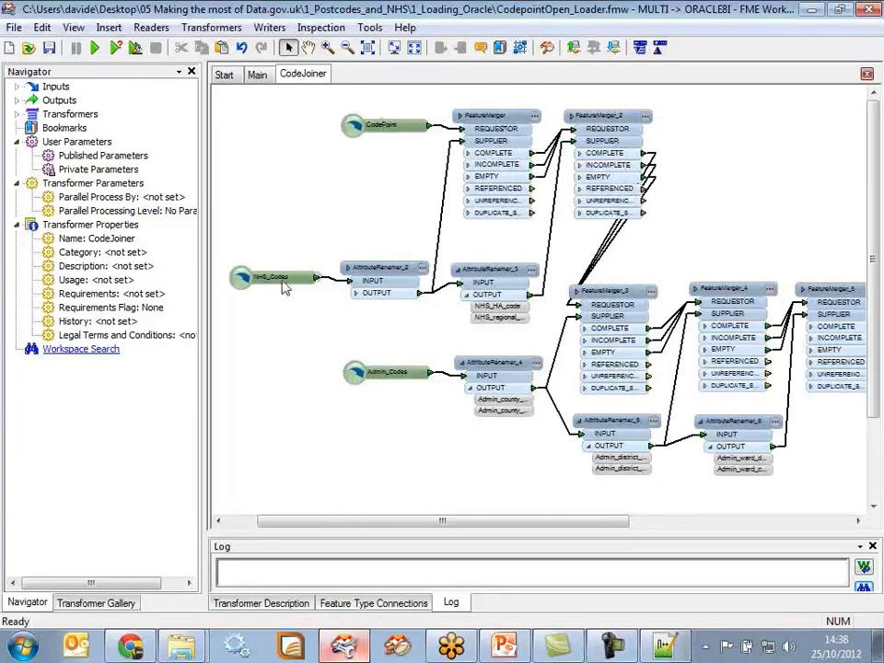
pyautogui.doubleClick(537, 114)
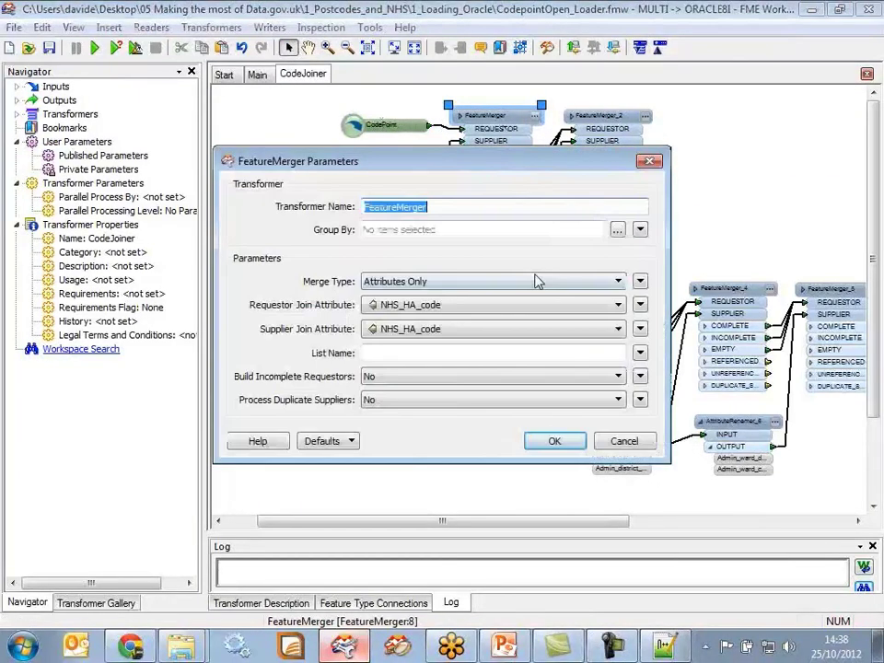
pyautogui.click(447, 332)
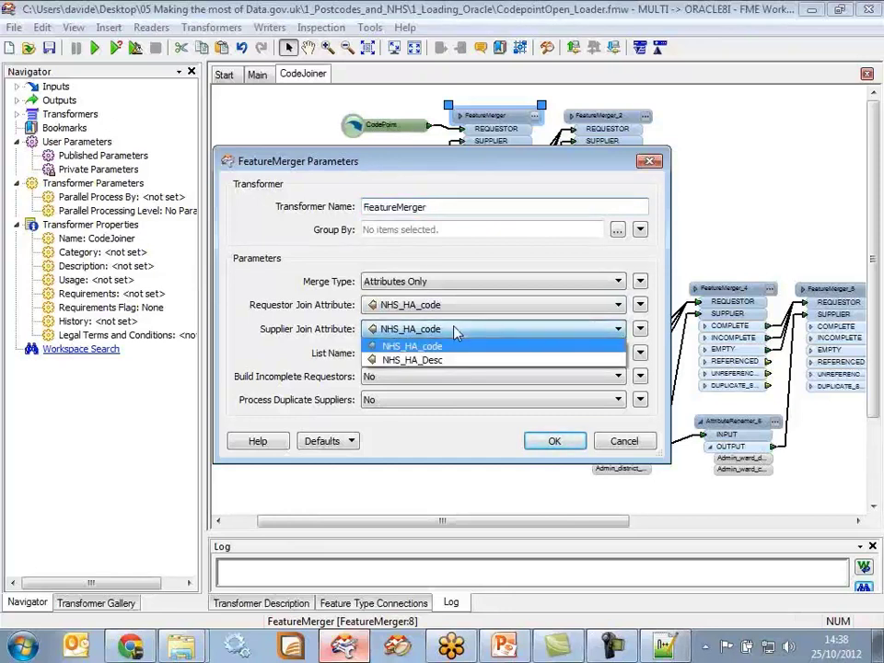
pyautogui.click(457, 346)
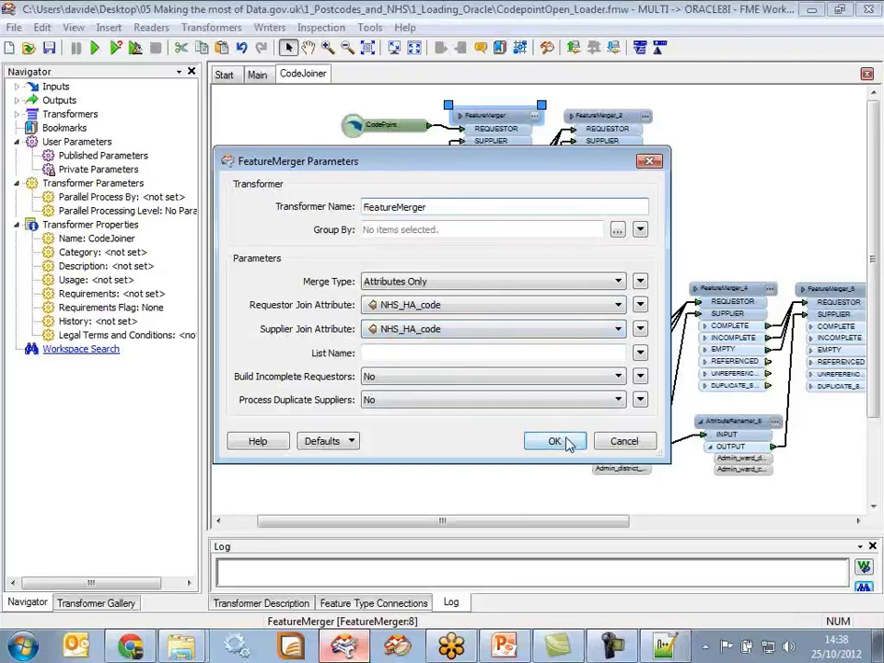
pyautogui.click(599, 443)
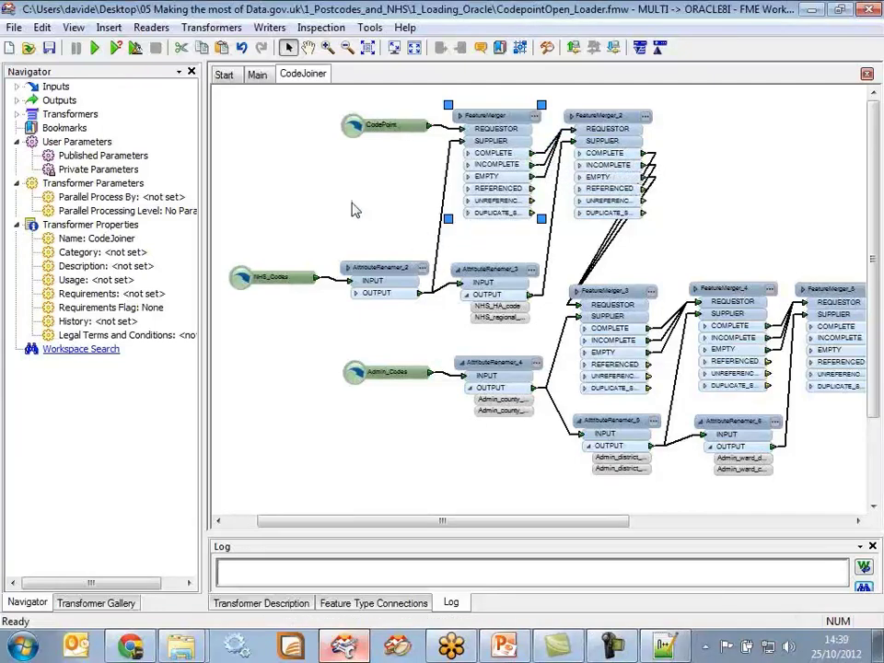
pyautogui.moveTo(544, 521); pyautogui.dragTo(663, 526)
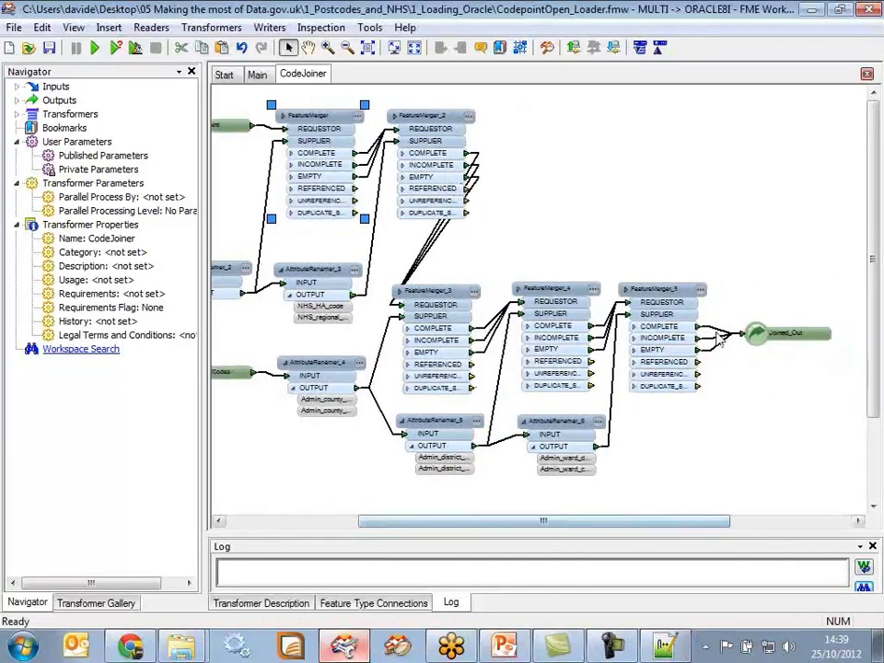
# On the Main canvas, examine the attributes listed under CodeJoiner's Joined_Out port.
pyautogui.click(258, 76)
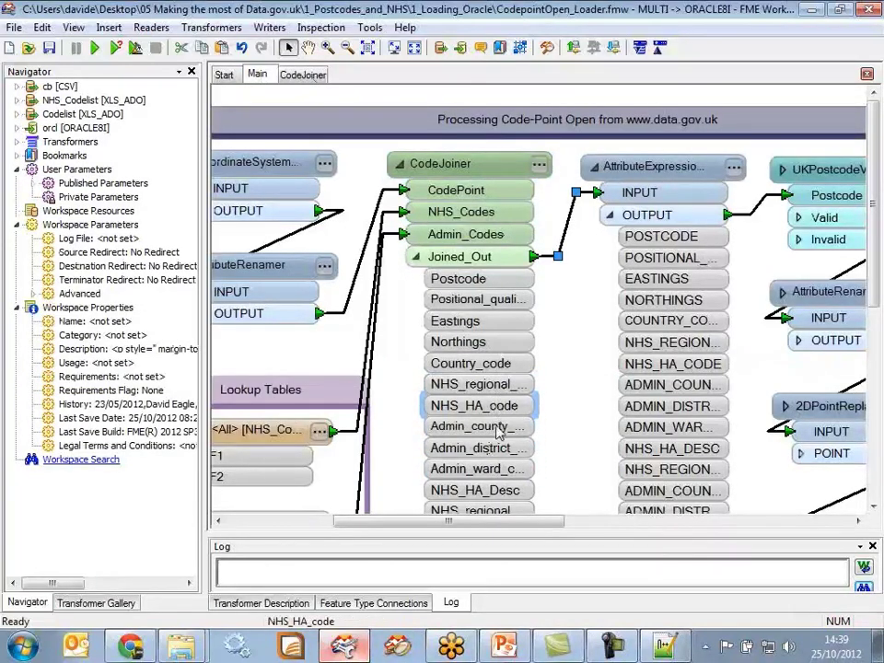
pyautogui.scroll(-3, 502, 479)
pyautogui.scroll(3, 505, 488)
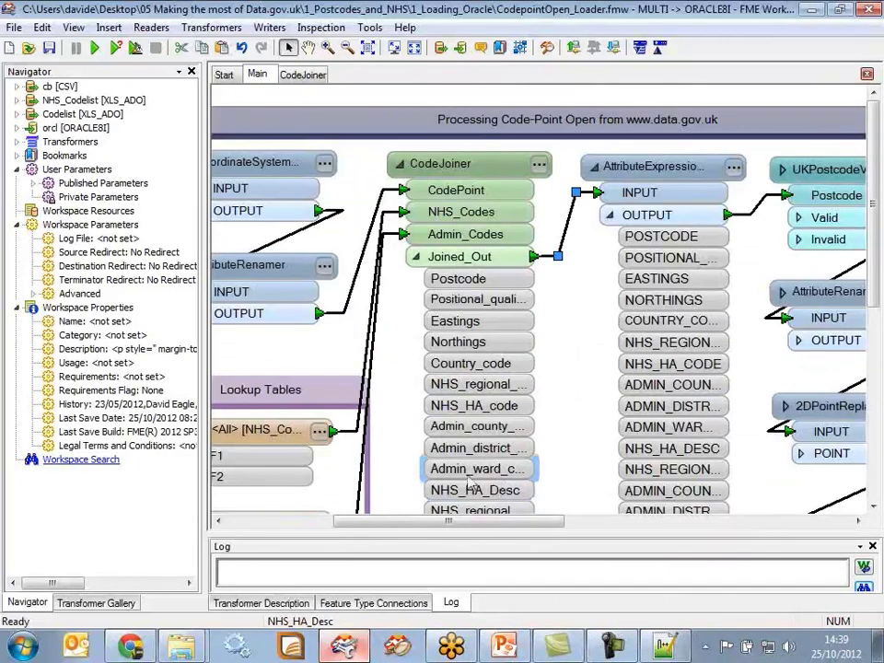
# Inspect the AttributeExpressionRenamer's parameters and available actions, cancel without changes, and view the transformers leading to the CODEPOINT writer feature type.
pyautogui.moveTo(544, 527); pyautogui.dragTo(598, 525)
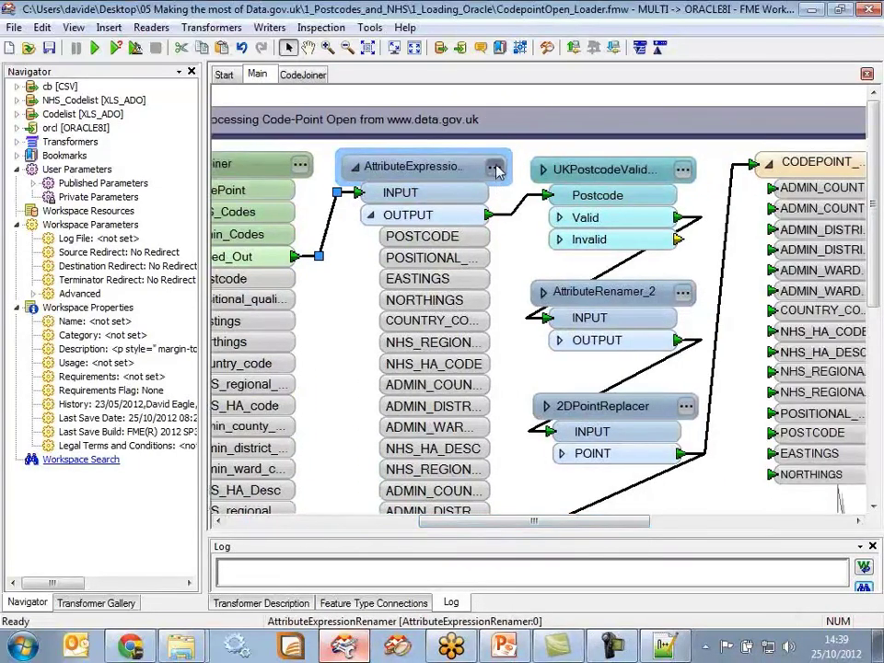
pyautogui.doubleClick(492, 177)
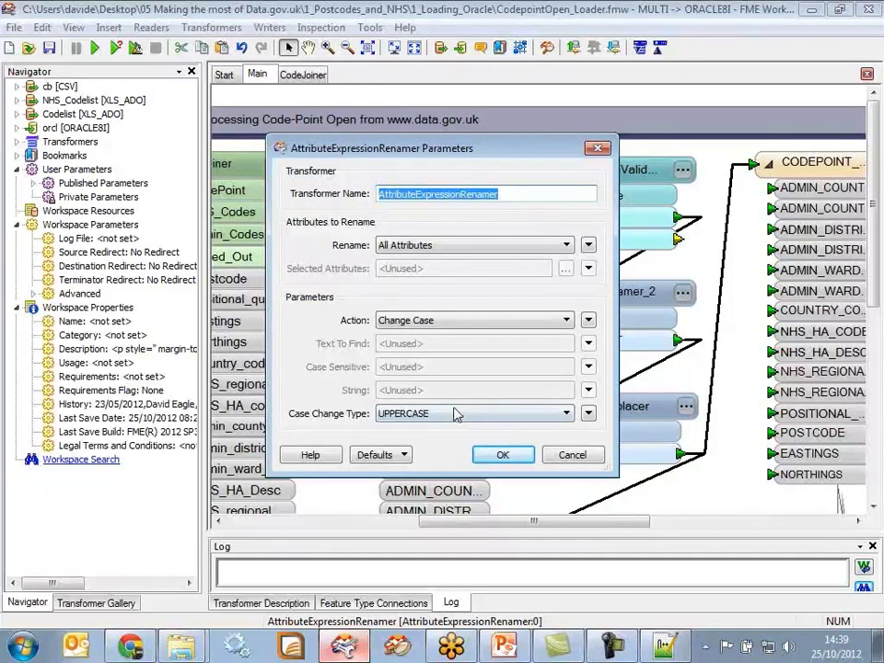
pyautogui.click(476, 320)
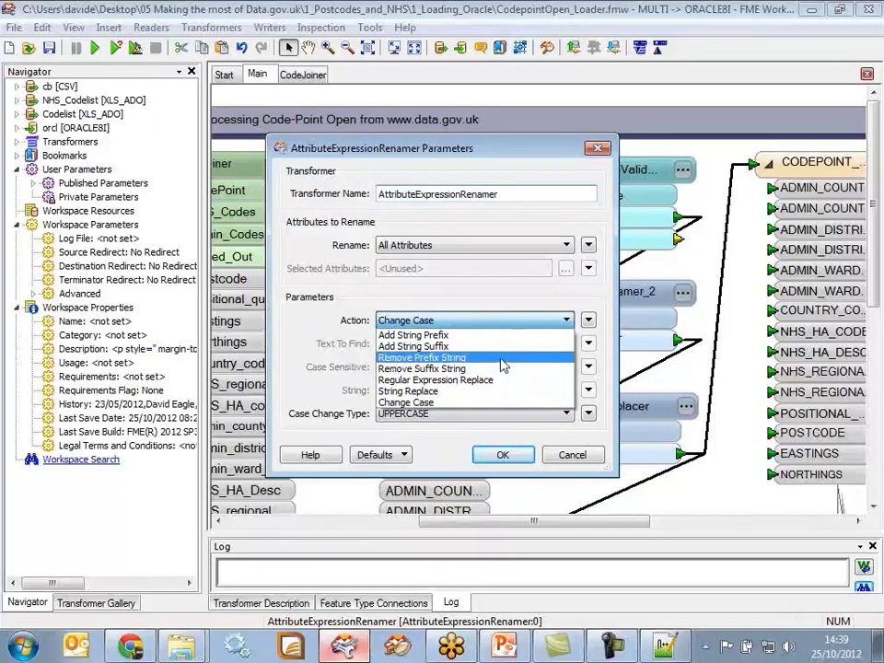
pyautogui.click(568, 452)
pyautogui.click(568, 452)
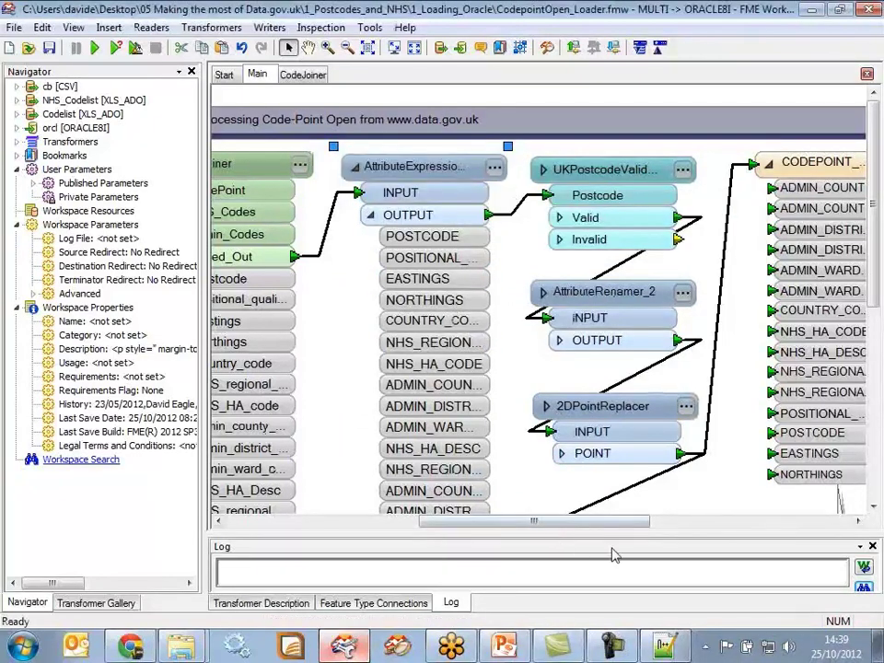
pyautogui.moveTo(616, 526); pyautogui.dragTo(638, 530)
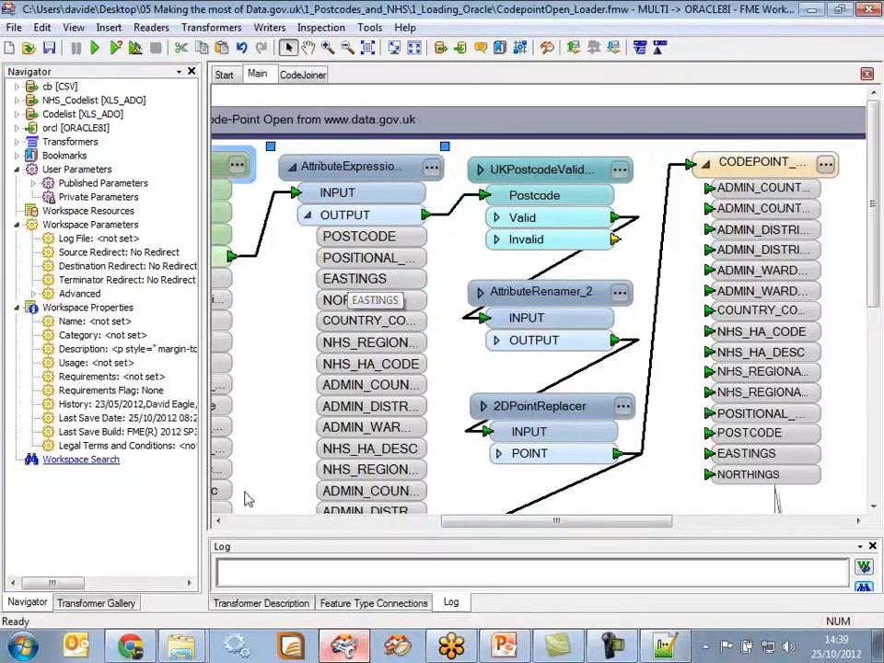
# Browse the FME Store Transformers in the Transformer Gallery and list those in the Geometric Operators category.
pyautogui.click(118, 604)
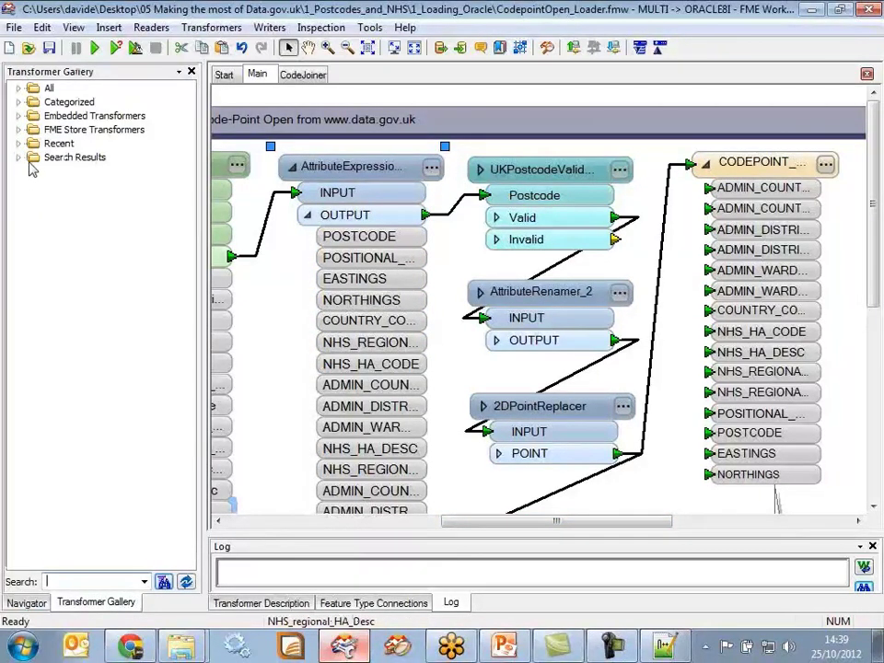
pyautogui.click(20, 130)
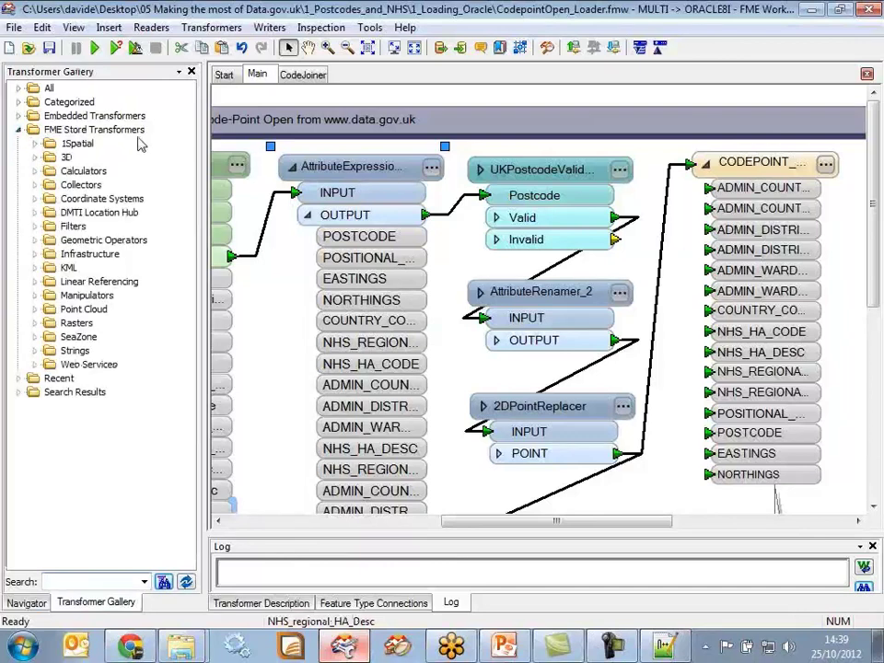
pyautogui.click(92, 132)
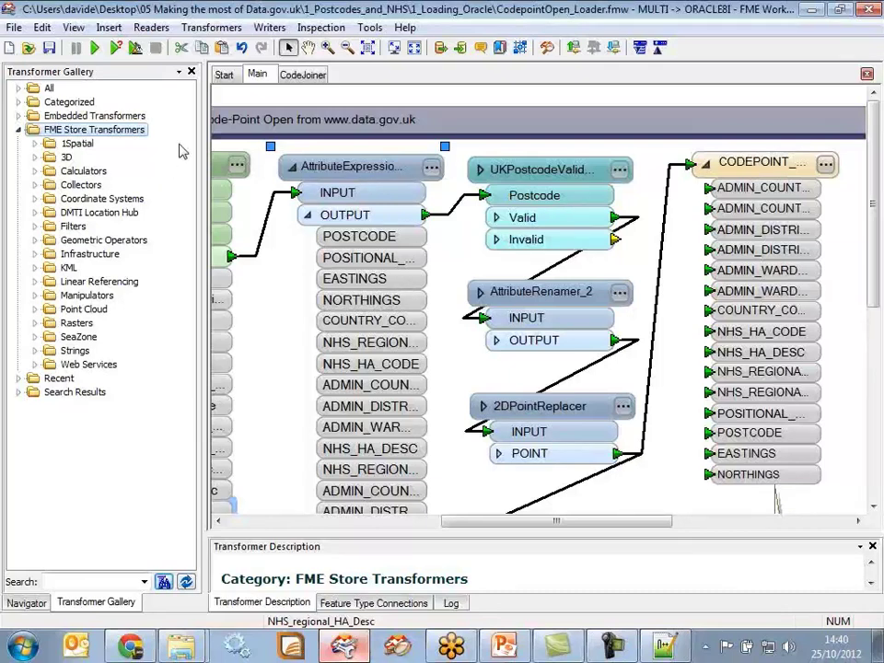
pyautogui.click(34, 240)
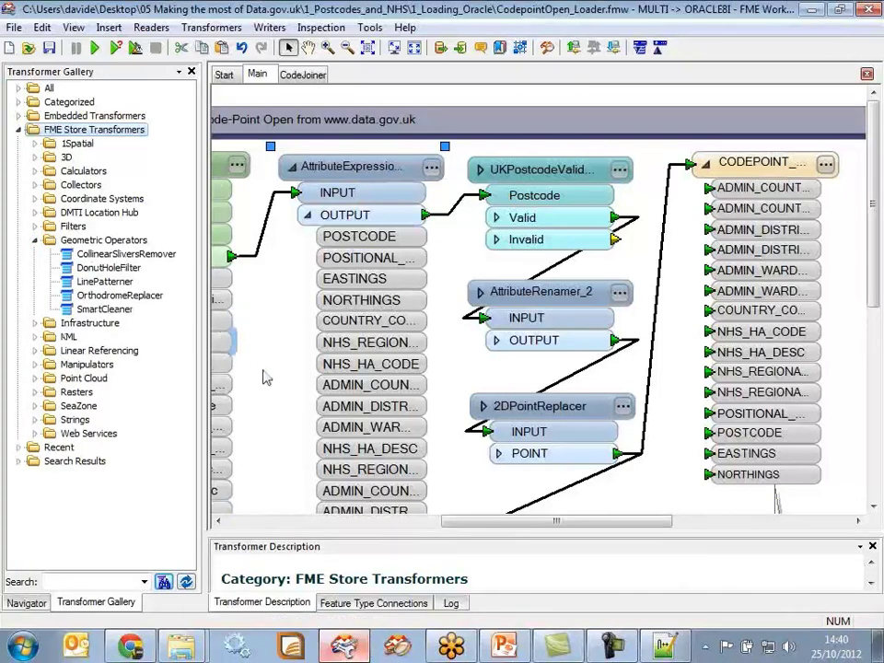
# Add the FME Store SmartCleaner to the Main canvas, place it below the AttributeExpressionRenamer and delete its incoming connection.
pyautogui.doubleClick(101, 310)
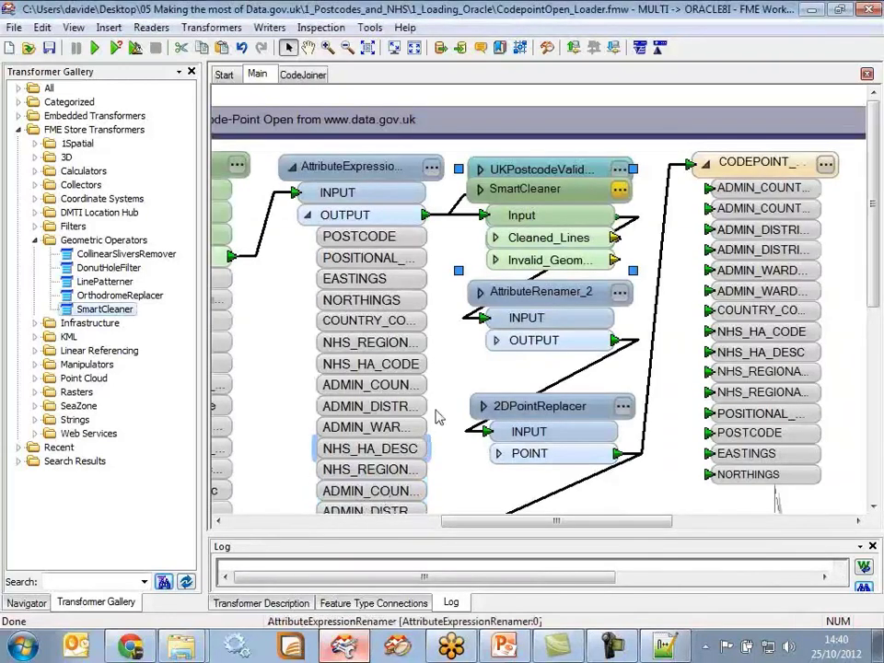
pyautogui.moveTo(545, 190); pyautogui.dragTo(331, 353)
pyautogui.click(308, 214)
pyautogui.click(346, 322)
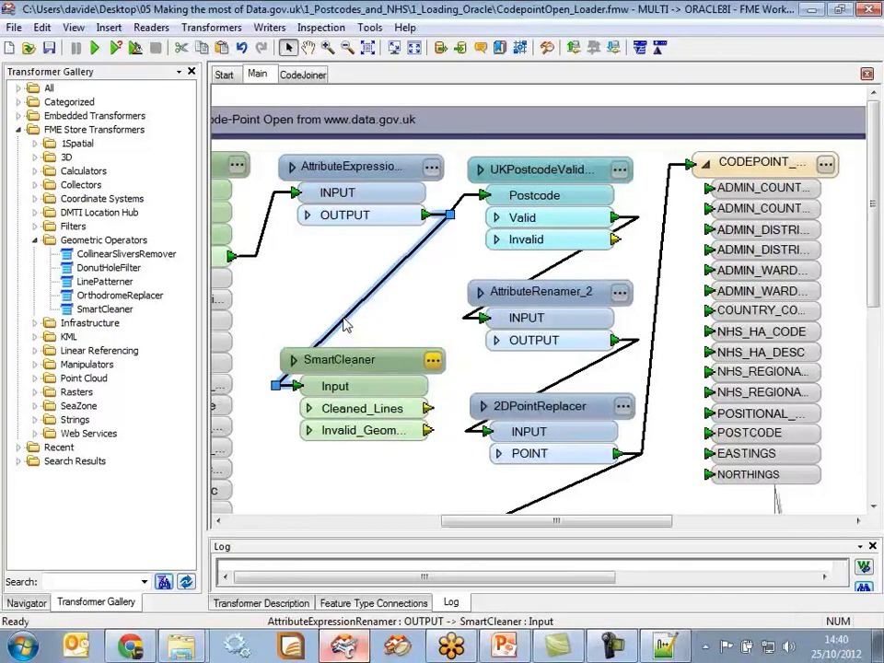
pyautogui.press('Delete')
# Read the SmartCleaner's transformer description in an enlarged pane and delete the SmartCleaner from the canvas.
pyautogui.moveTo(414, 538); pyautogui.dragTo(419, 392)
pyautogui.click(299, 605)
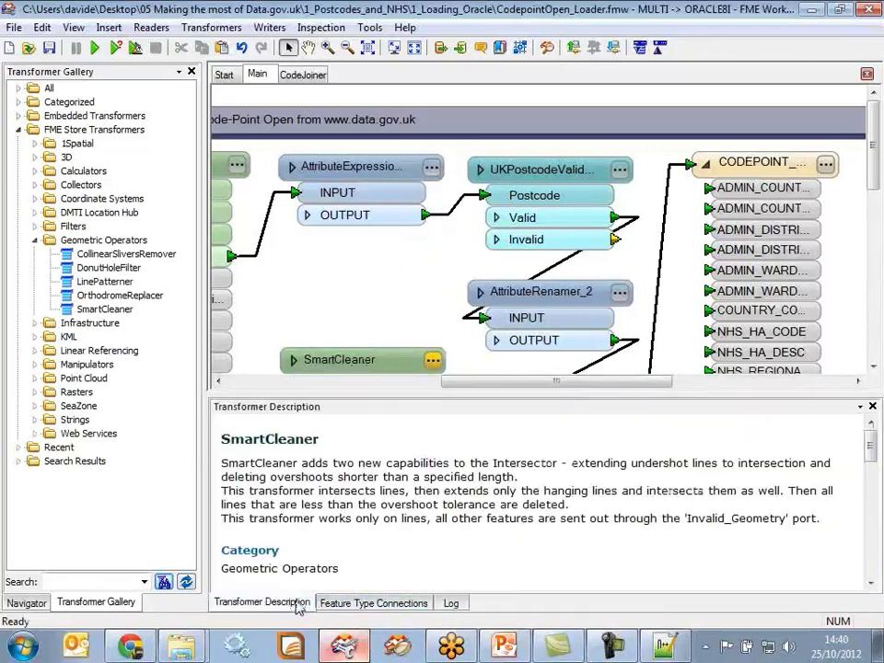
pyautogui.click(341, 361)
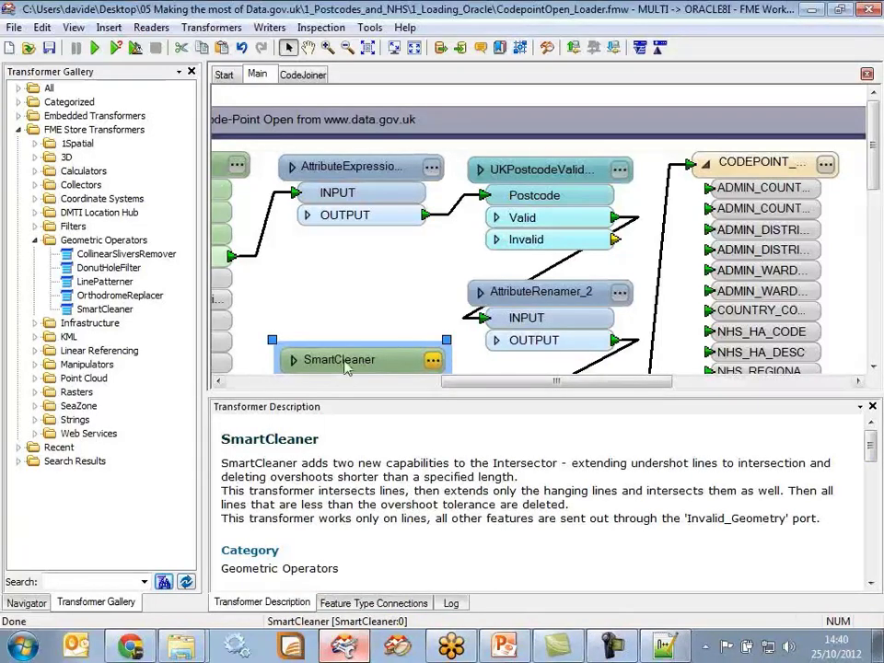
pyautogui.moveTo(350, 360); pyautogui.dragTo(350, 289)
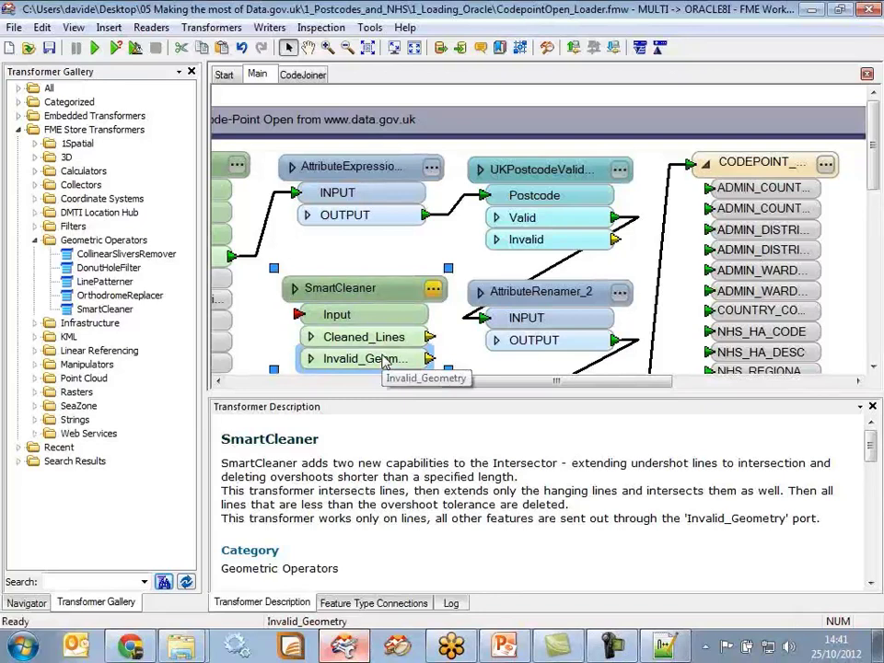
pyautogui.press('Delete')
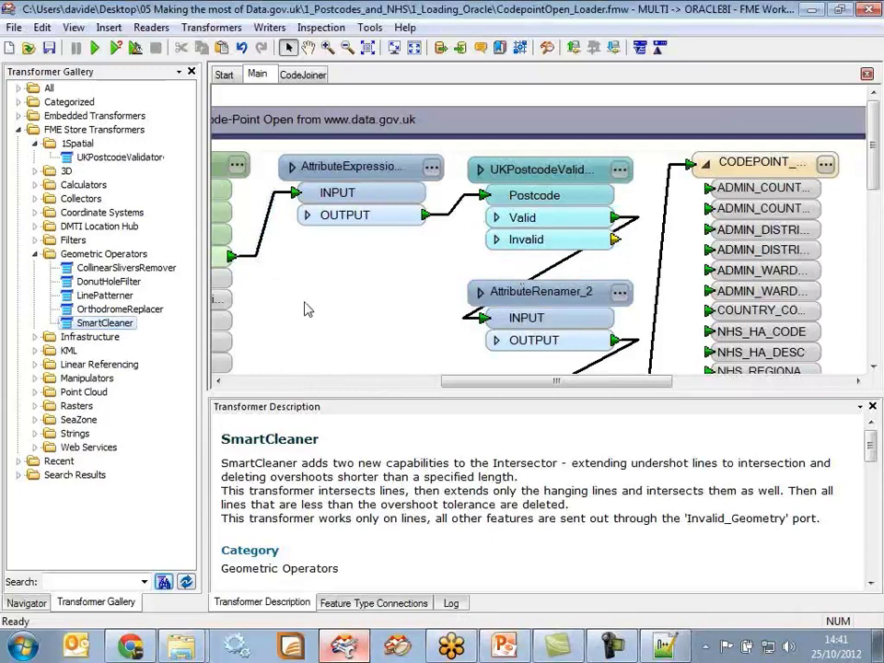
# Read the UKPostcodeValidator's description and try adding a second UKPostcodeValidator below the AttributeExpressionRenamer, deleting it again.
pyautogui.click(123, 159)
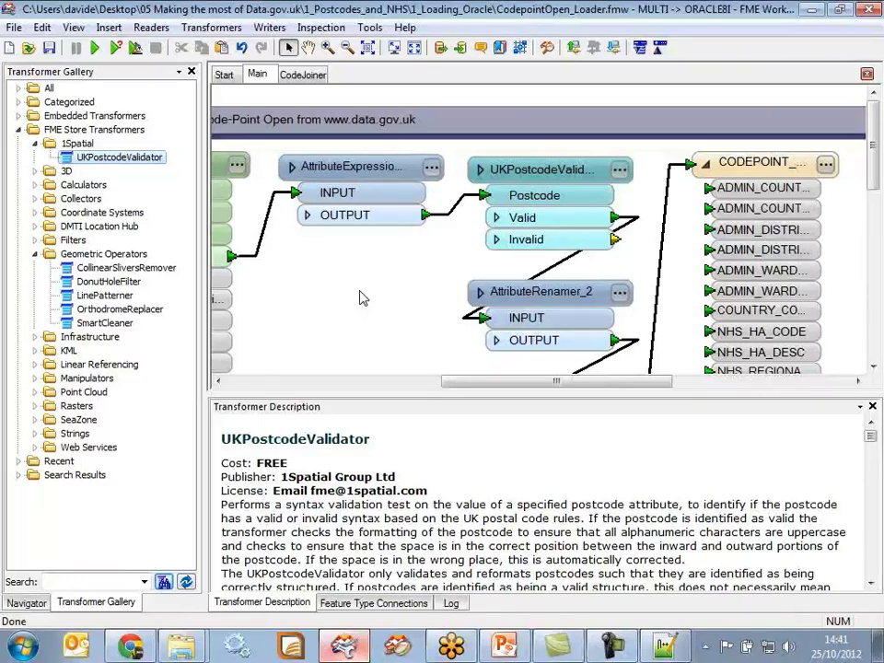
pyautogui.click(362, 297)
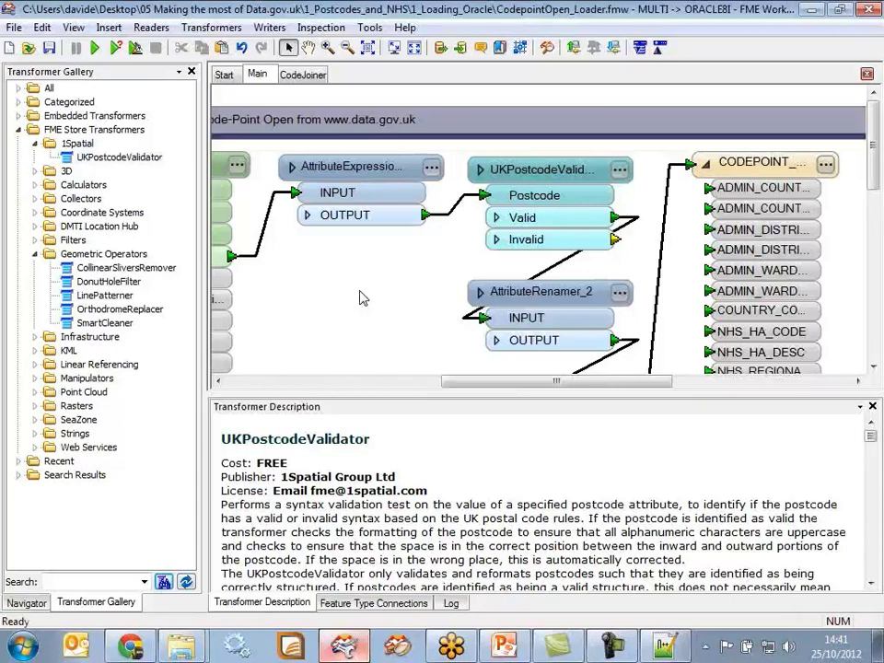
pyautogui.write('uk')
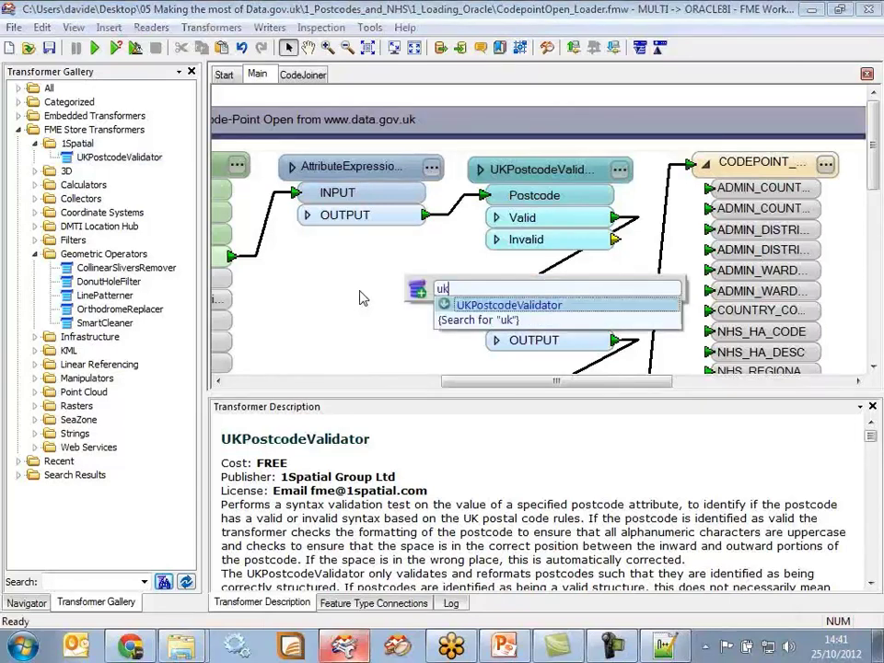
pyautogui.click(508, 306)
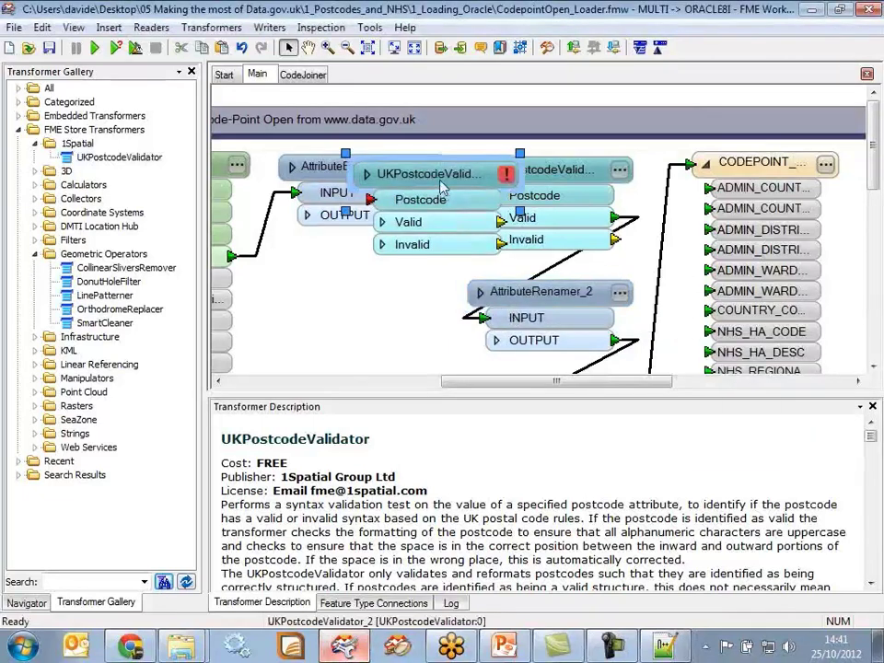
pyautogui.moveTo(415, 182); pyautogui.dragTo(362, 291)
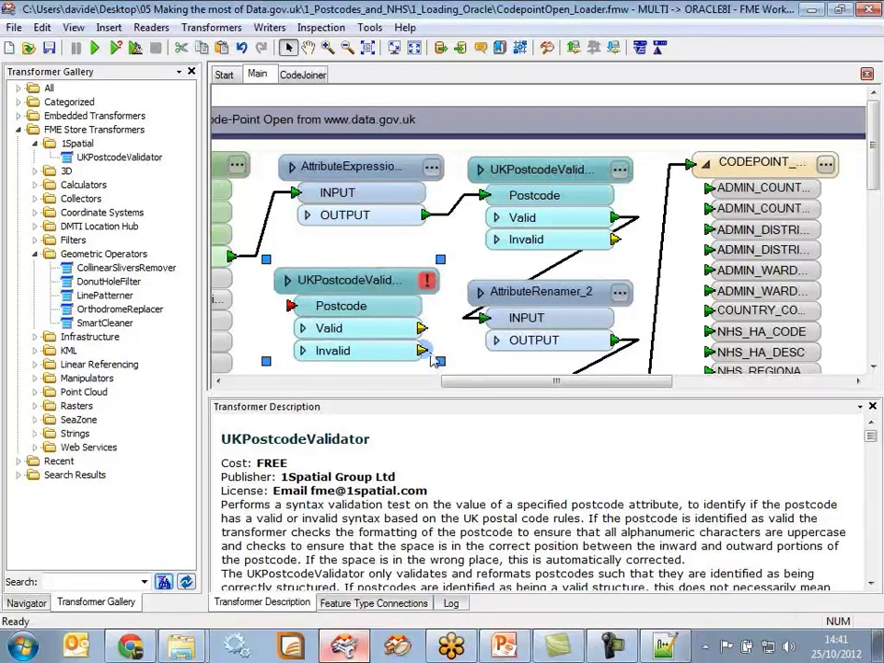
pyautogui.click(365, 292)
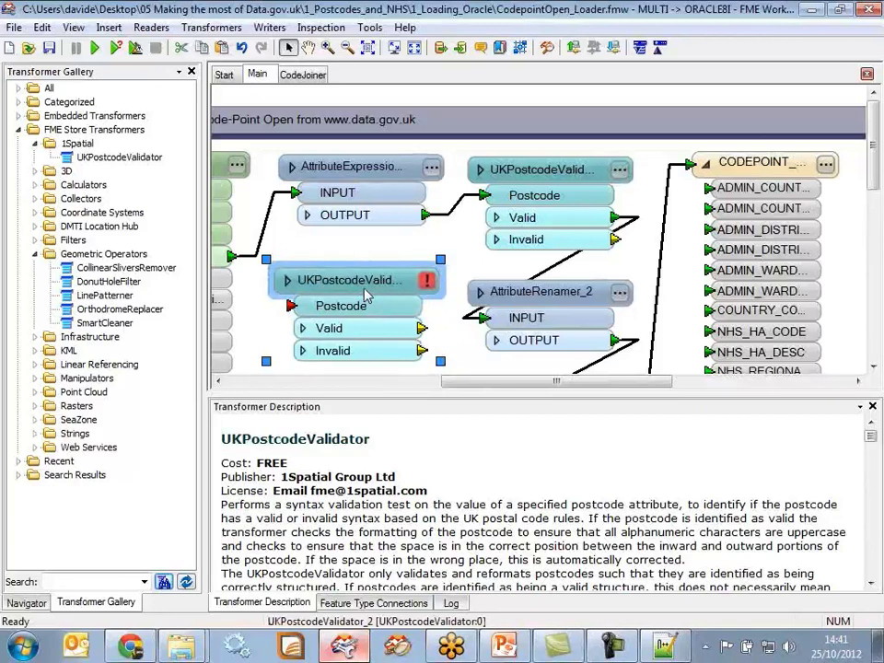
pyautogui.press('Delete')
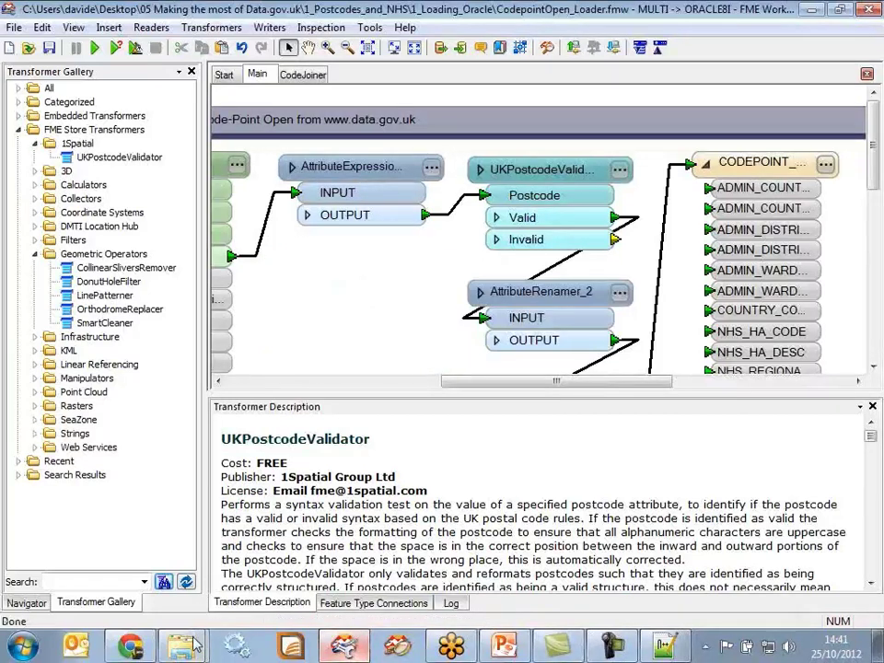
# Switch to Chrome, return to 1Spatial's FME Desktop and Server page and read the UKPostcodeValidator section under 1Spatial Components.
pyautogui.click(144, 648)
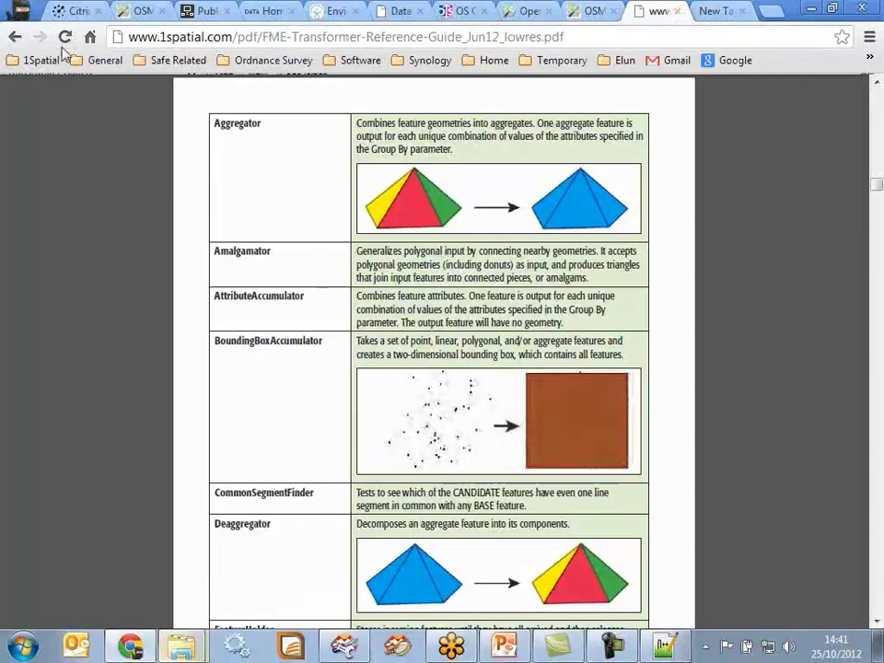
pyautogui.click(20, 39)
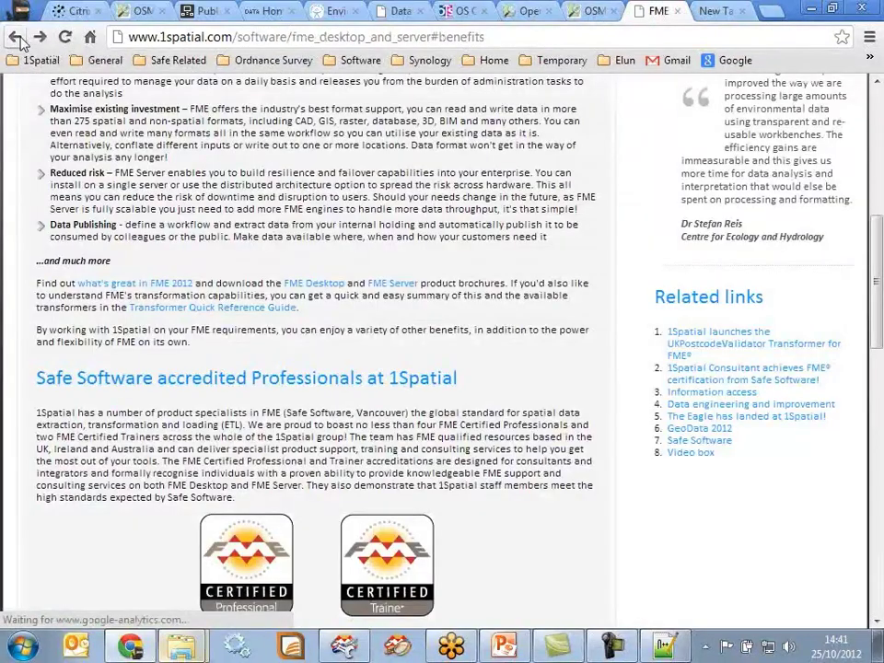
pyautogui.click(16, 37)
pyautogui.scroll(-3, 173, 291)
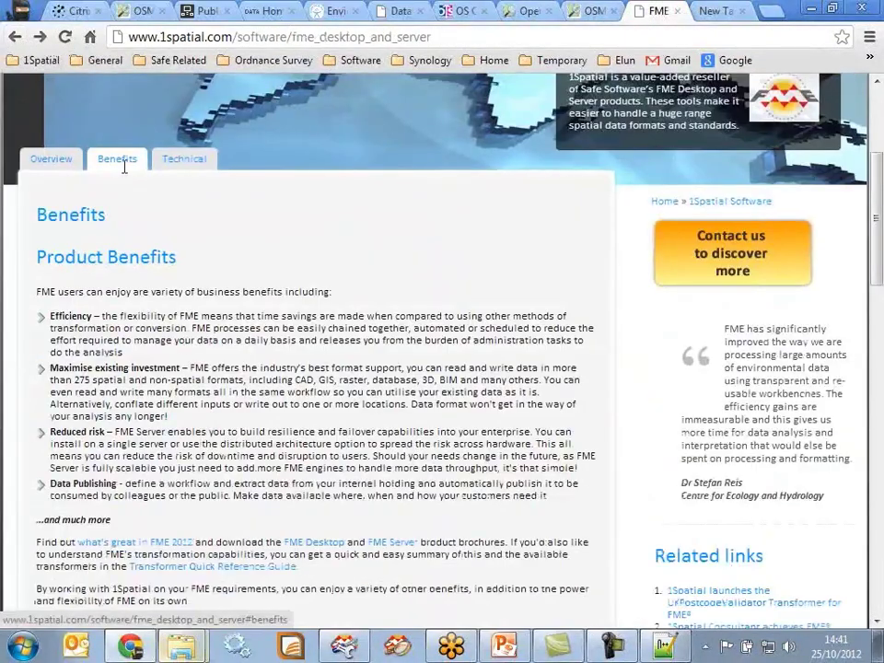
pyautogui.scroll(-15, 214, 371)
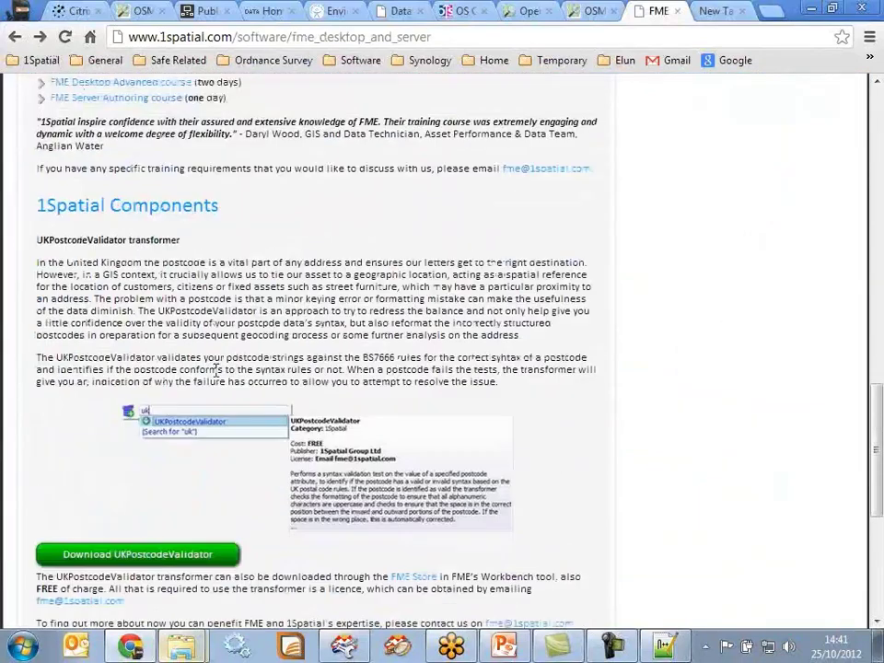
pyautogui.scroll(2, 216, 370)
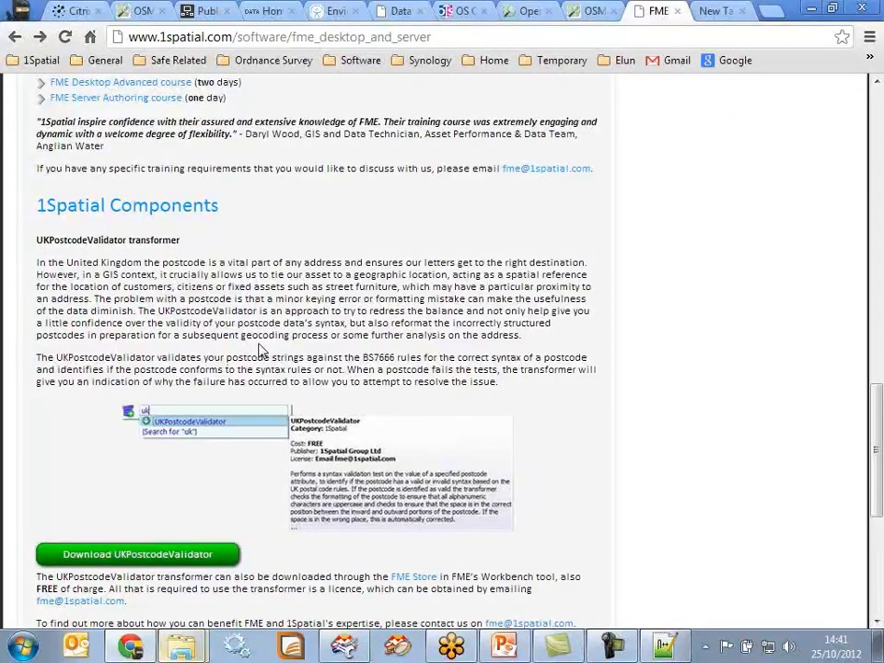
pyautogui.click(465, 37)
pyautogui.write('www.s')
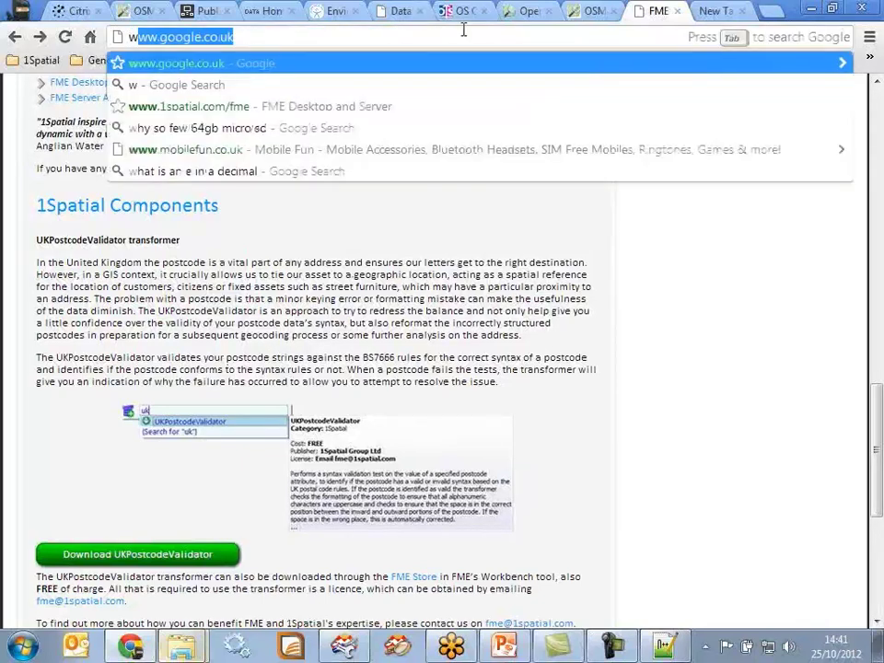
pyautogui.write('afe')
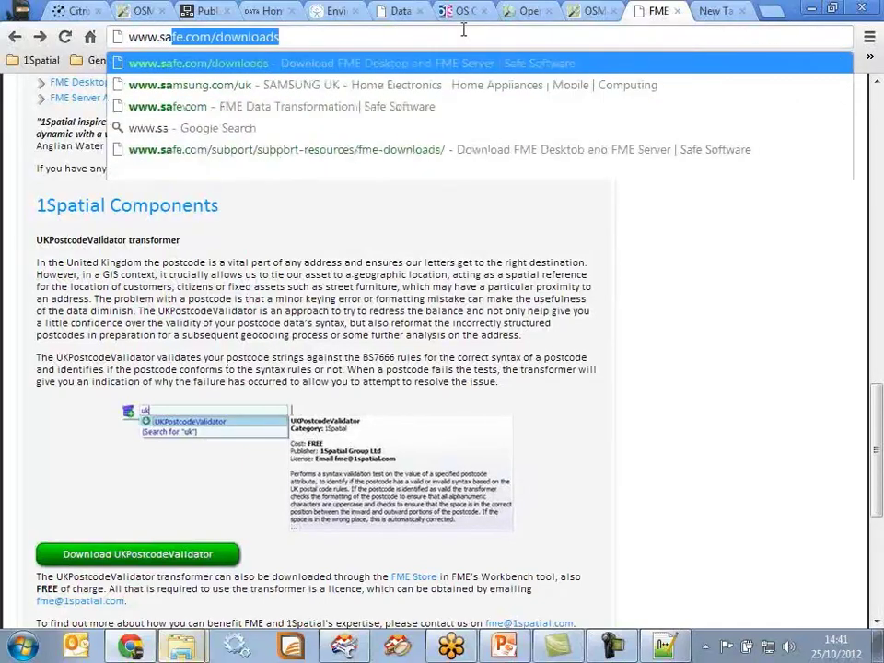
pyautogui.write('.com/down')
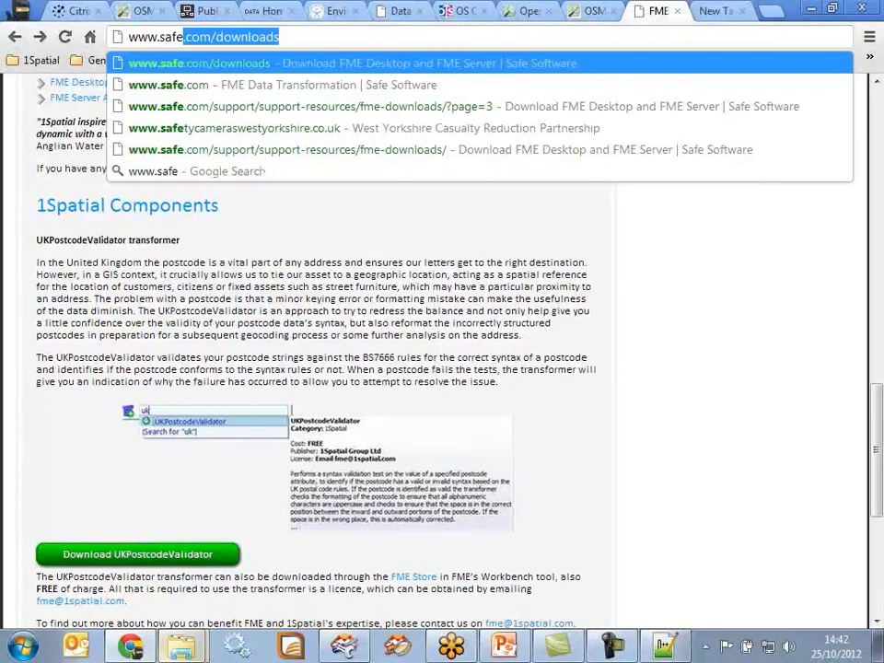
pyautogui.write('l')
pyautogui.press('BackSpace')
pyautogui.press('BackSpace')
pyautogui.press('BackSpace')
pyautogui.press('BackSpace')
pyautogui.press('BackSpace')
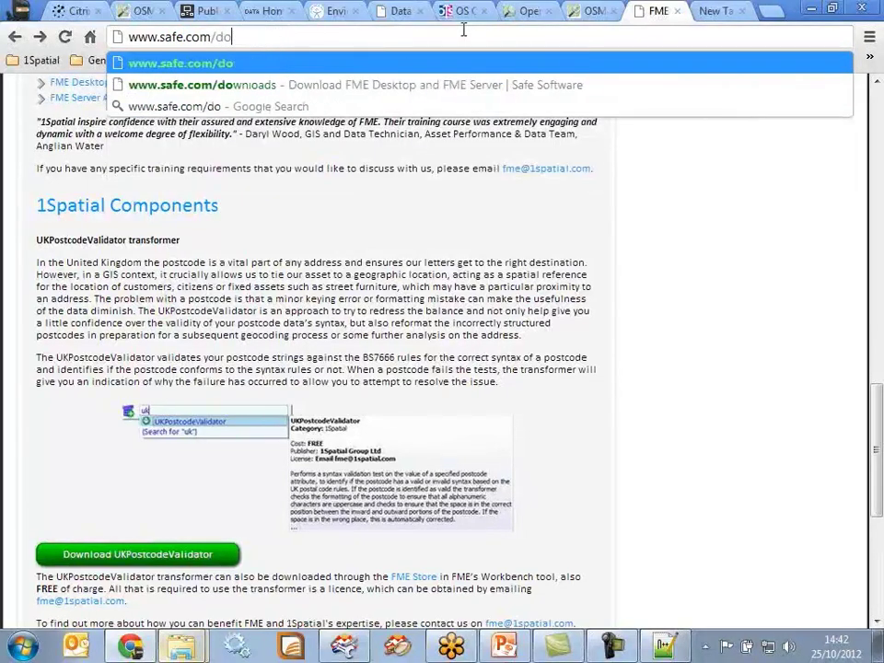
pyautogui.write('fme-store')
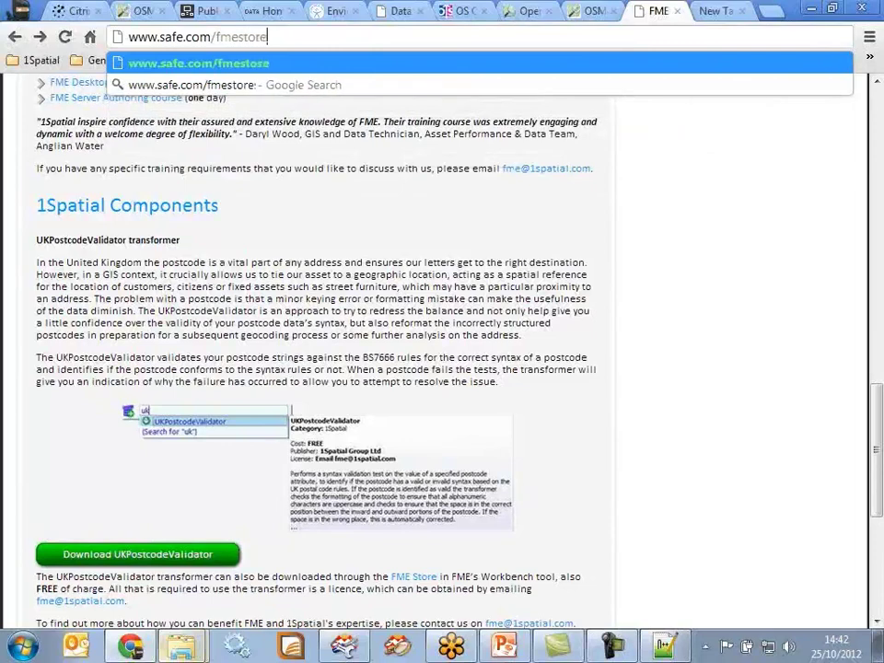
pyautogui.press('Return')
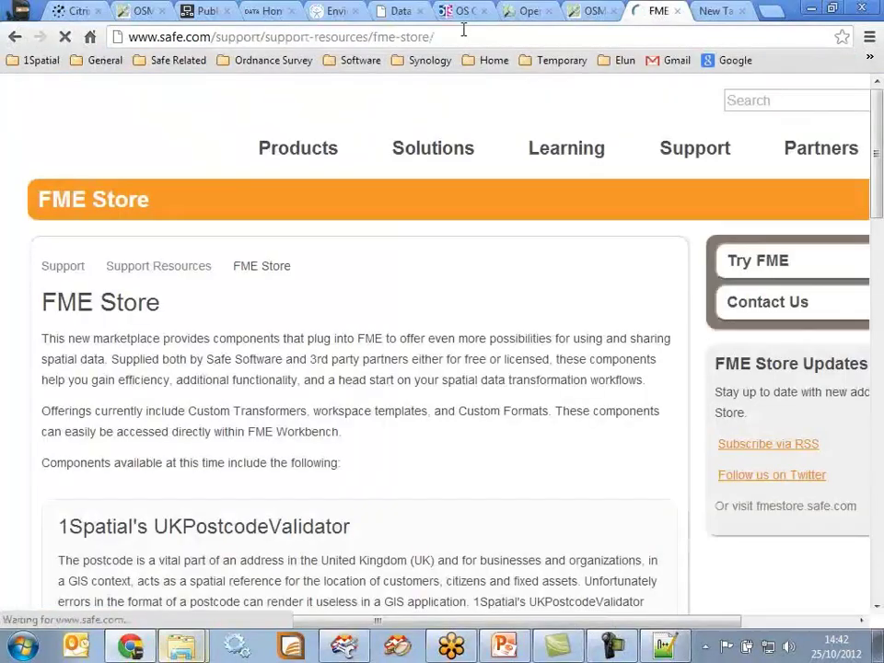
# Review the components offered on the FME Store page, from 1Spatial's UKPostcodeValidator to the SeaZone VorfTransformer.
pyautogui.scroll(-3, 258, 296)
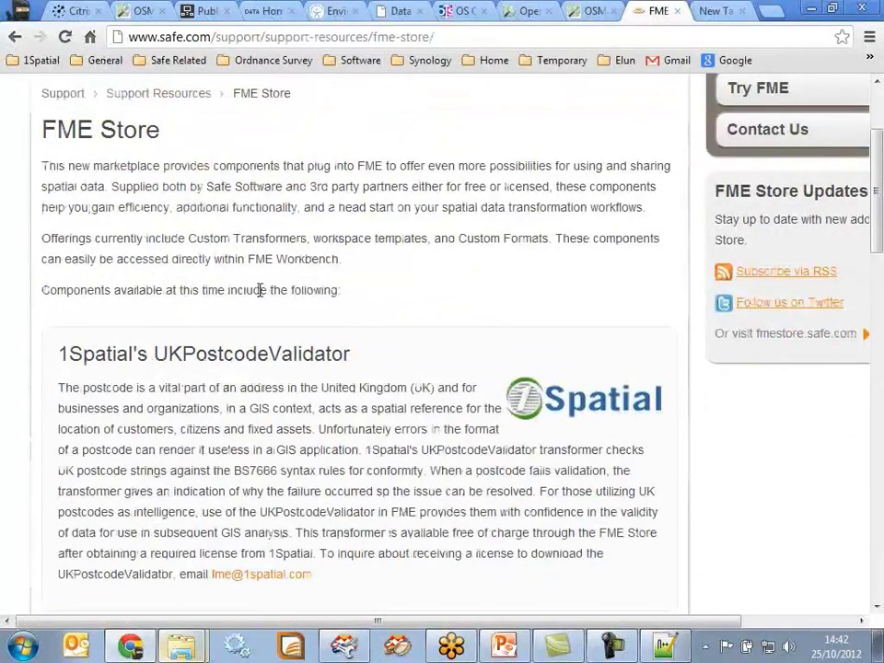
pyautogui.scroll(-1, 398, 230)
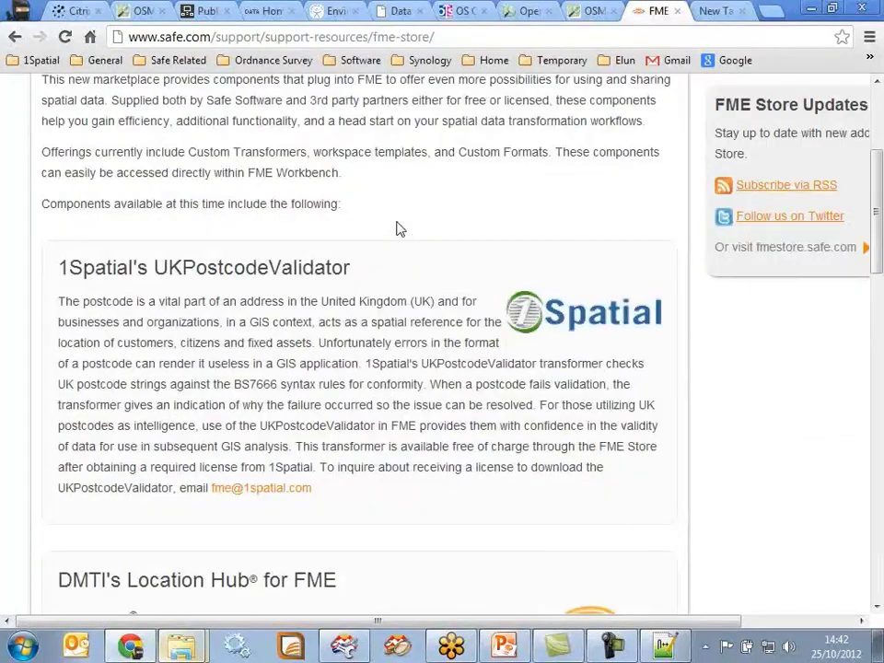
pyautogui.scroll(-4, 401, 224)
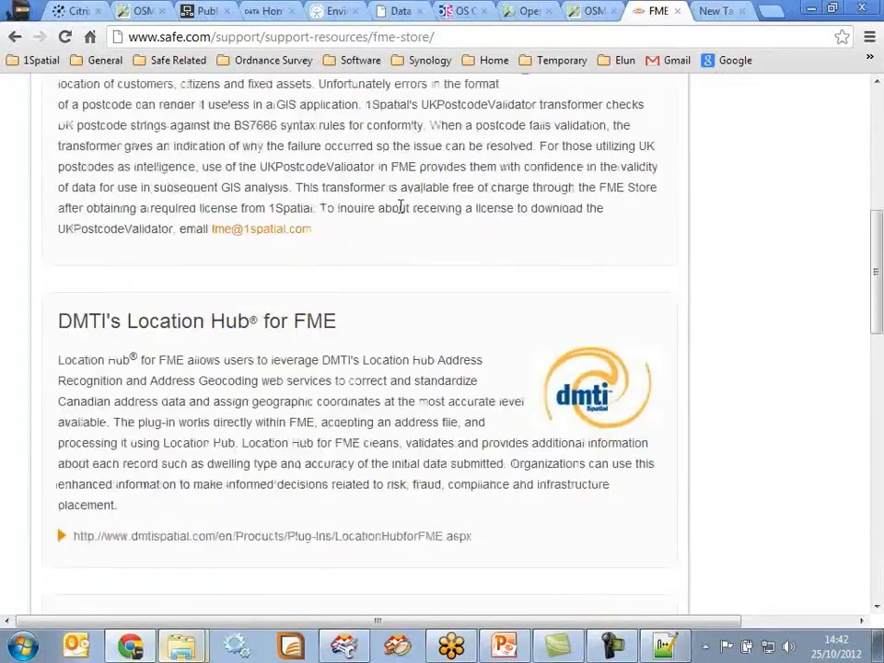
pyautogui.scroll(-2, 398, 218)
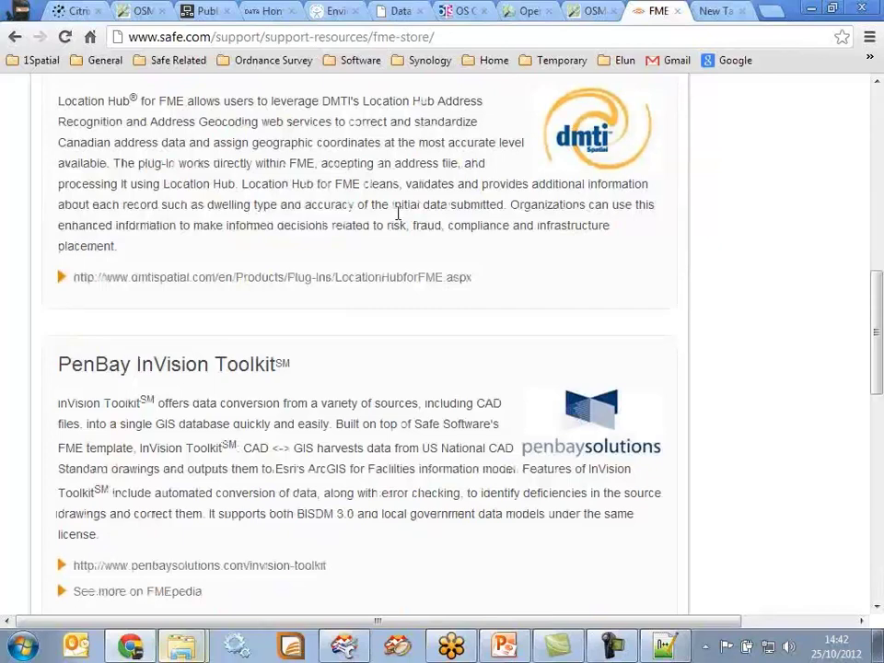
pyautogui.scroll(-4, 398, 214)
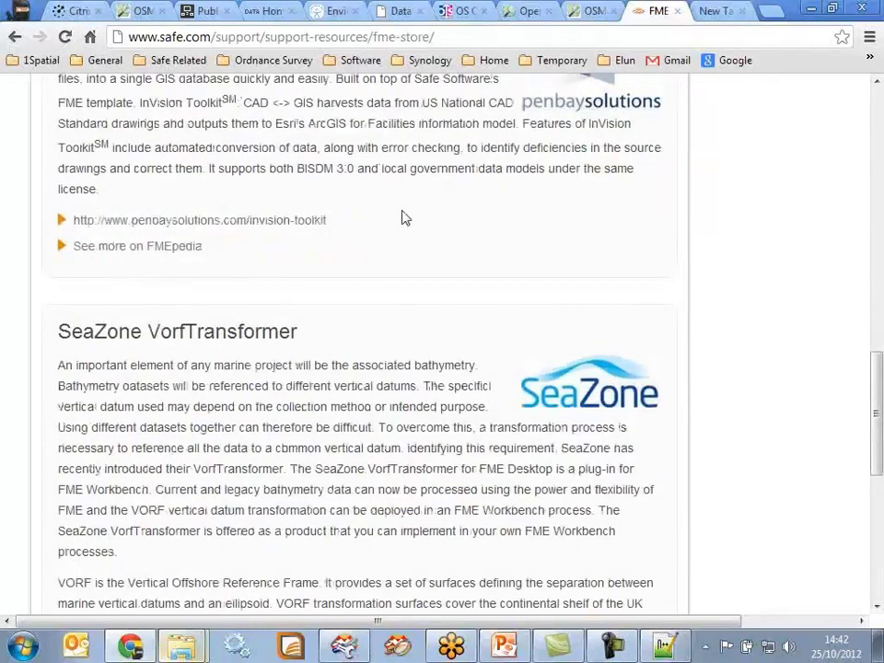
pyautogui.scroll(-1, 406, 218)
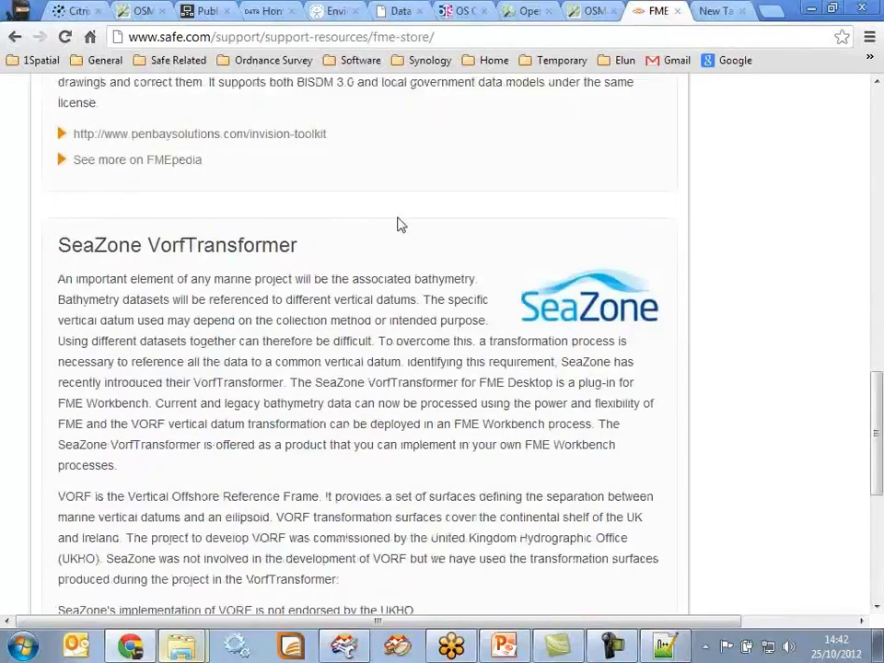
pyautogui.scroll(-3, 403, 219)
pyautogui.scroll(15, 398, 230)
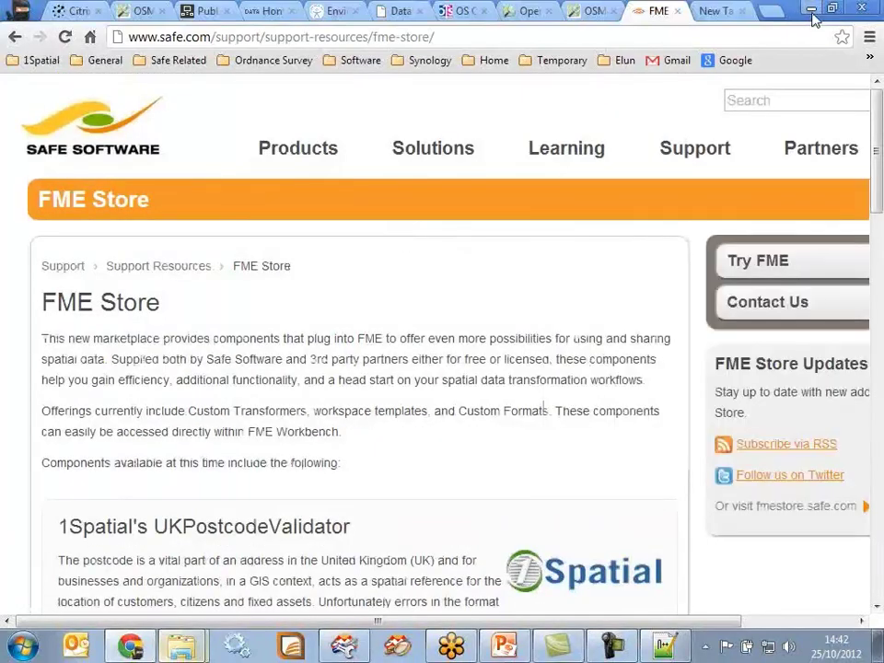
# Return to FME Workbench, enlarge the canvas area and set the UKPostcodeValidator's field to validate to POSTCODE.
pyautogui.click(811, 9)
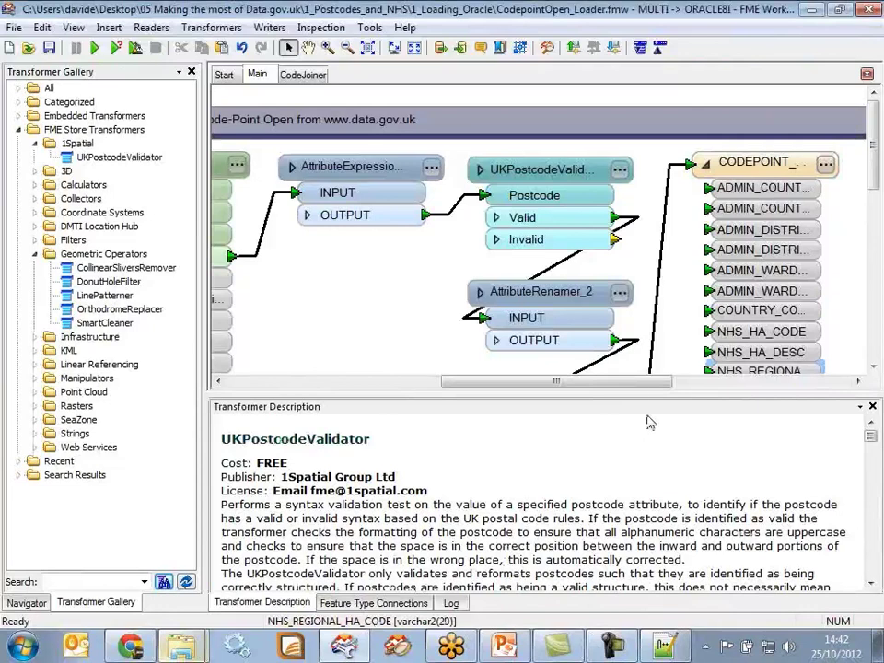
pyautogui.moveTo(635, 398); pyautogui.dragTo(636, 509)
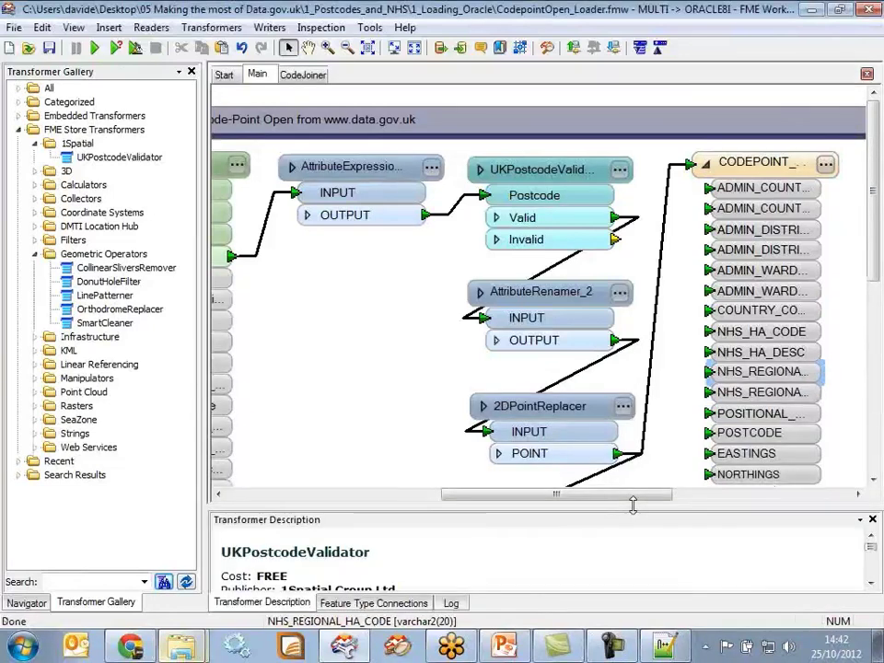
pyautogui.click(624, 173)
pyautogui.click(492, 330)
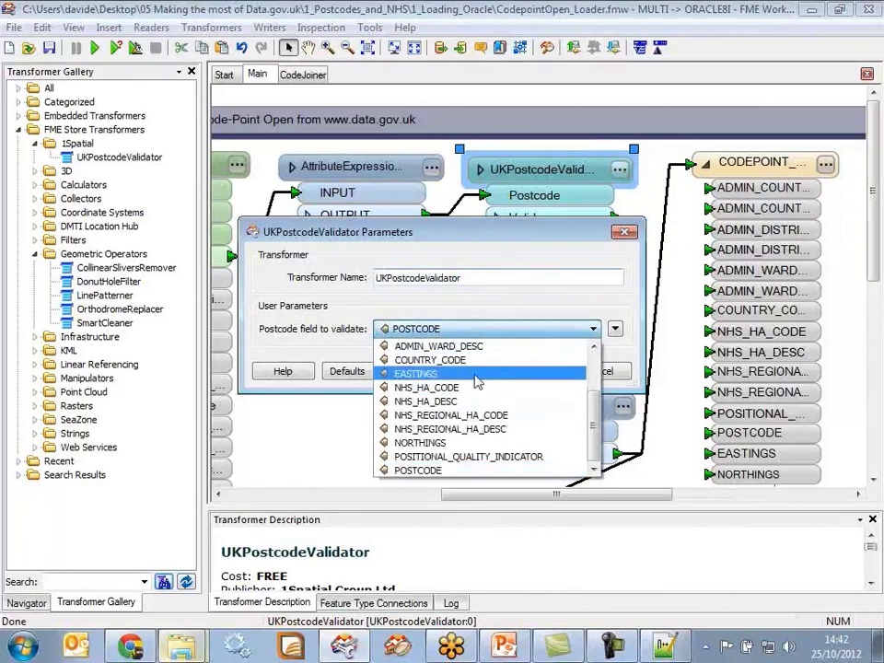
pyautogui.click(442, 469)
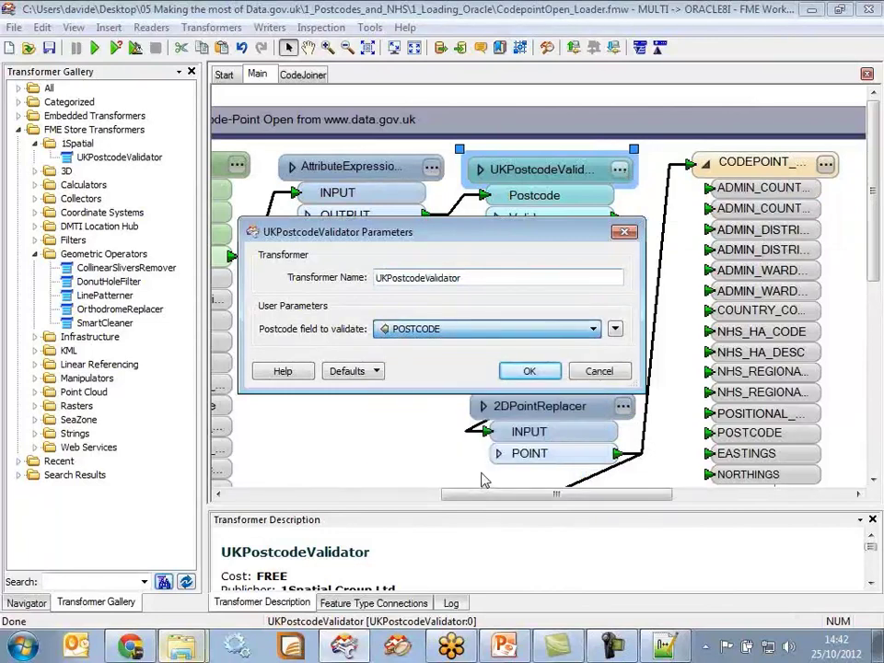
pyautogui.click(542, 378)
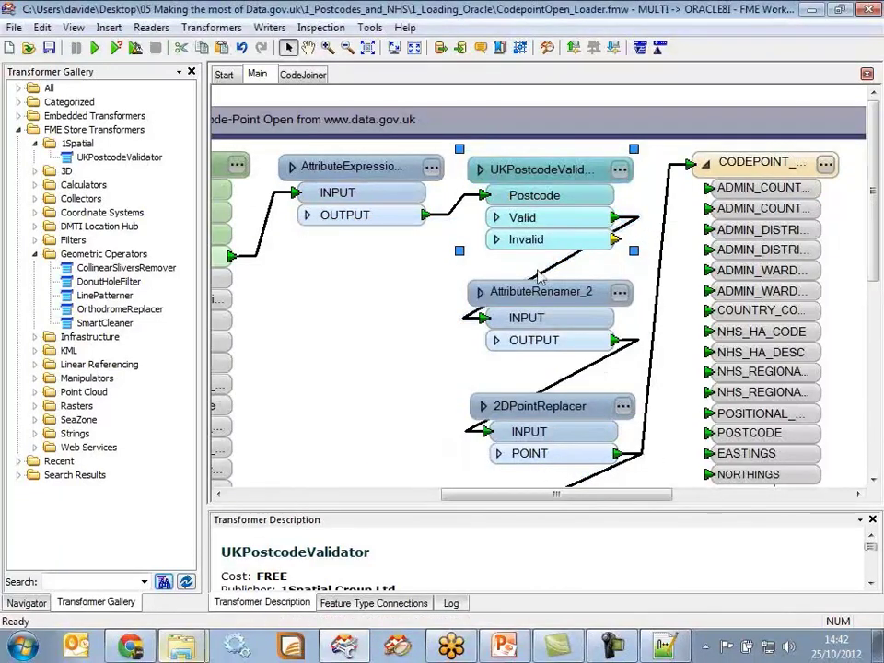
# Expand the UKPostcodeValidator's Invalid port, move the Codepoint Inspector clear of the attribute list, and review the attributes down to _resultIssue.
pyautogui.click(539, 291)
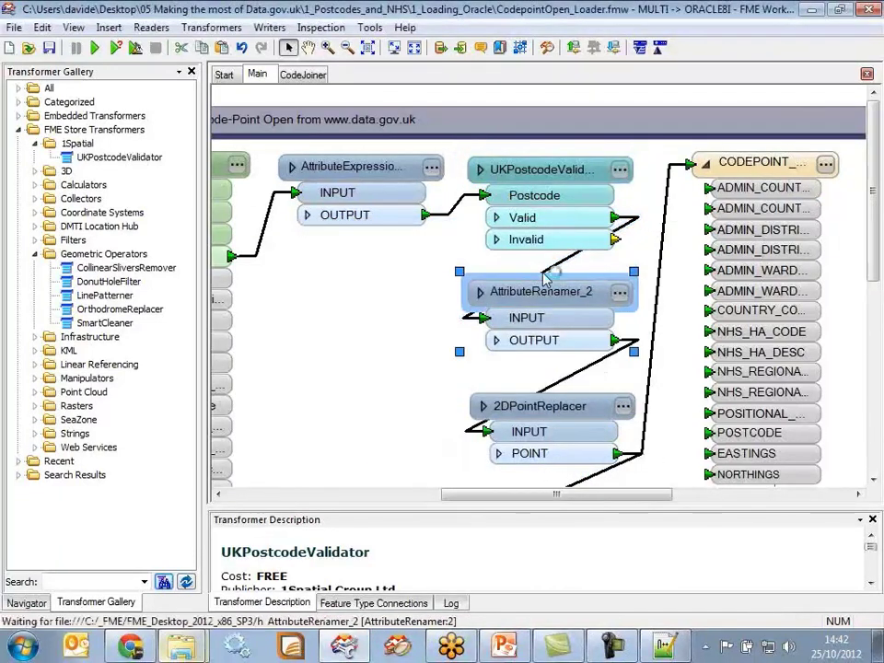
pyautogui.click(497, 242)
pyautogui.scroll(-3, 603, 310)
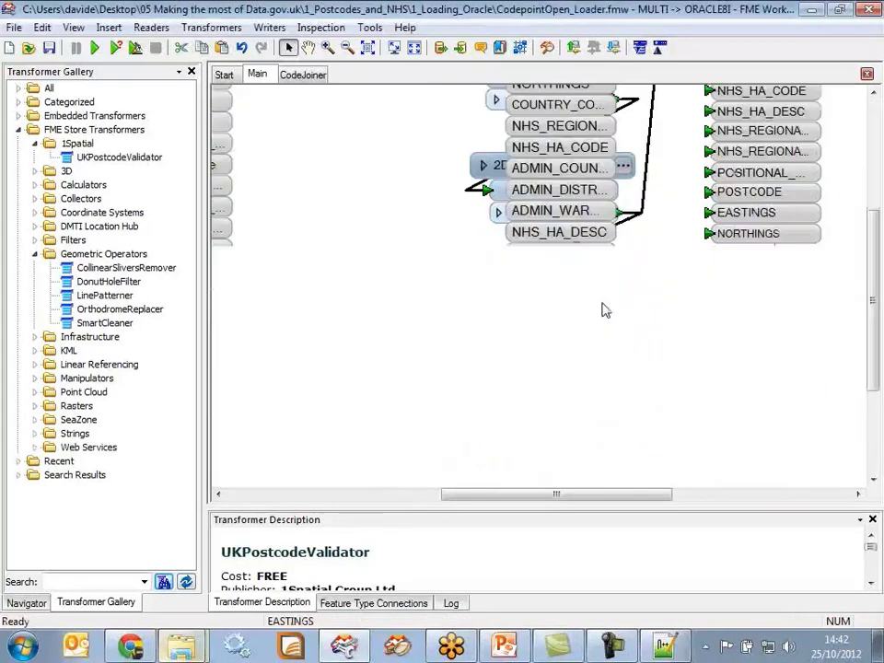
pyautogui.moveTo(555, 297); pyautogui.dragTo(386, 341)
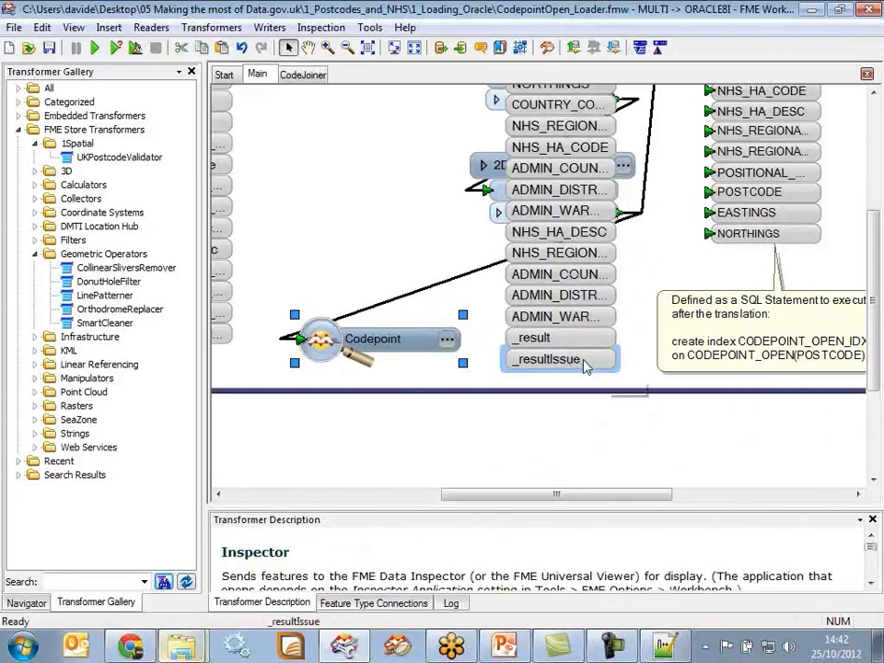
pyautogui.scroll(3, 590, 340)
pyautogui.click(497, 241)
pyautogui.click(498, 248)
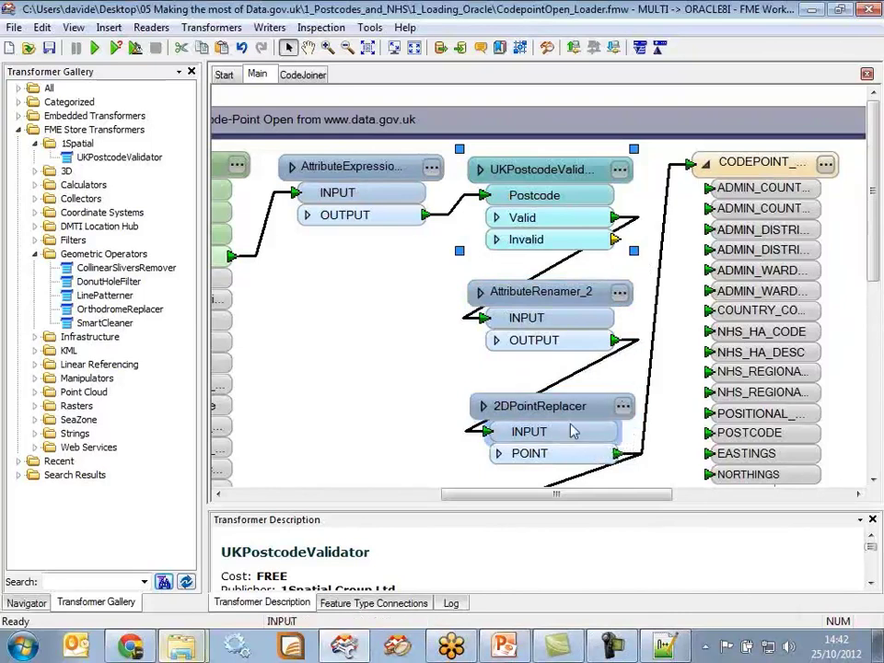
# Check which attributes supply the X and Y values in the 2DPointReplacer's parameters.
pyautogui.doubleClick(611, 417)
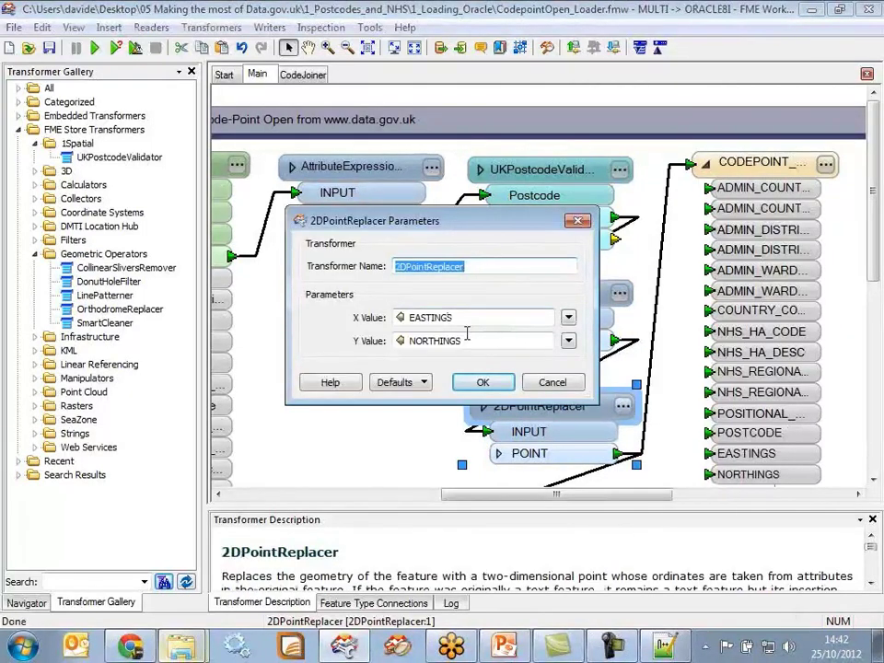
pyautogui.click(550, 380)
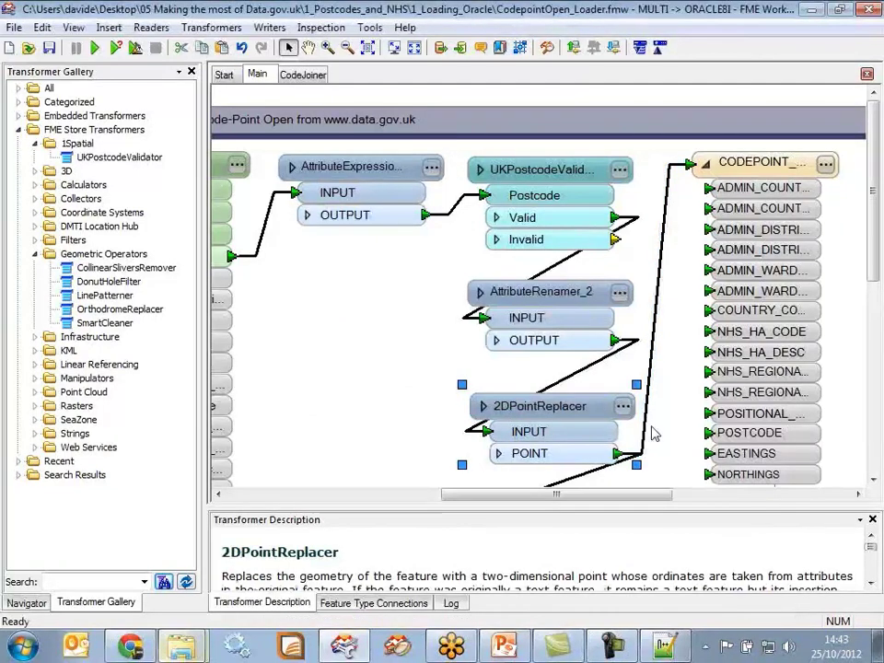
# Show the workspace Navigator and run the translation with prompted parameters, choosing cb.csv as the source CSV file.
pyautogui.click(20, 132)
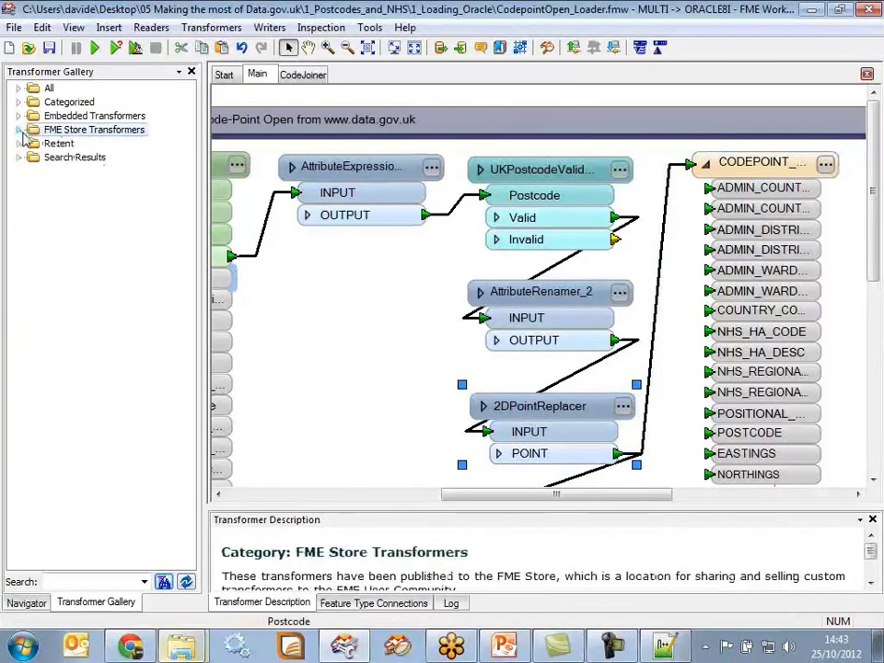
pyautogui.click(33, 608)
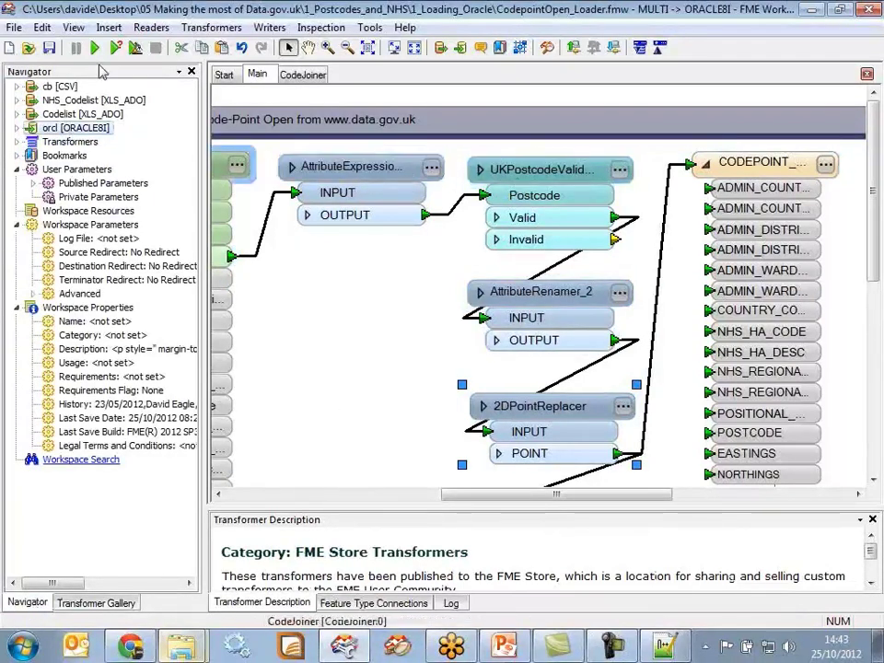
pyautogui.click(115, 50)
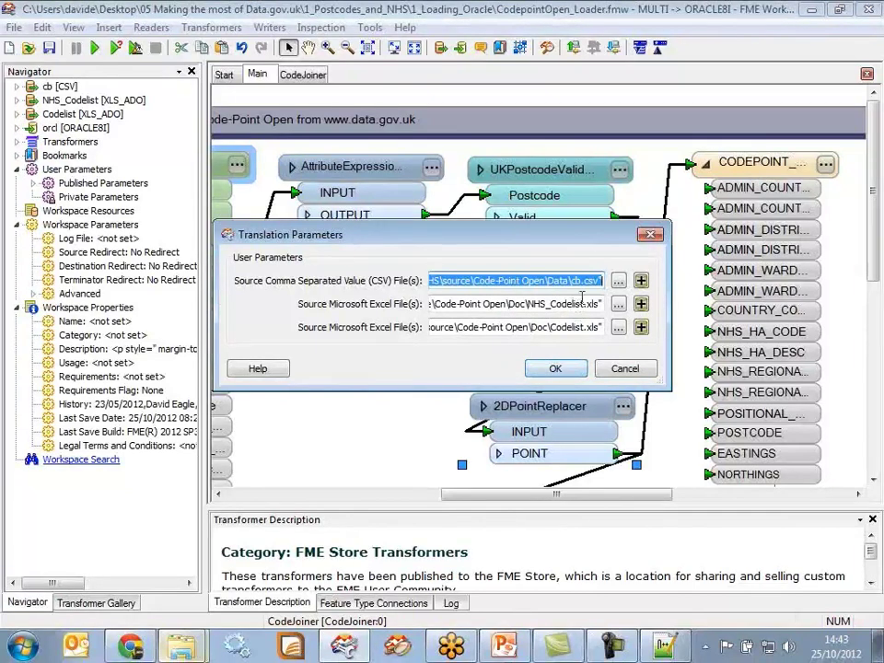
pyautogui.click(618, 281)
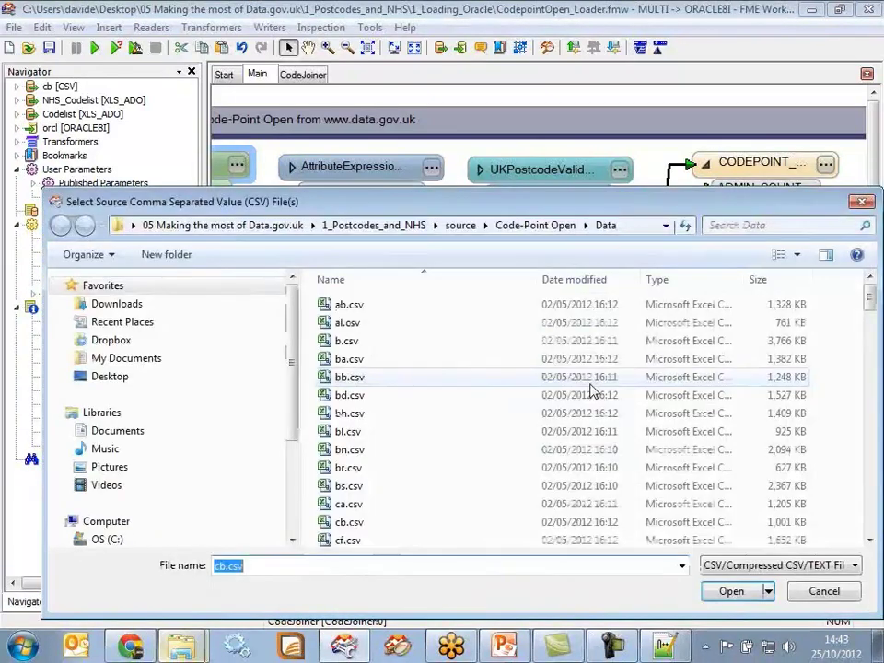
pyautogui.click(354, 522)
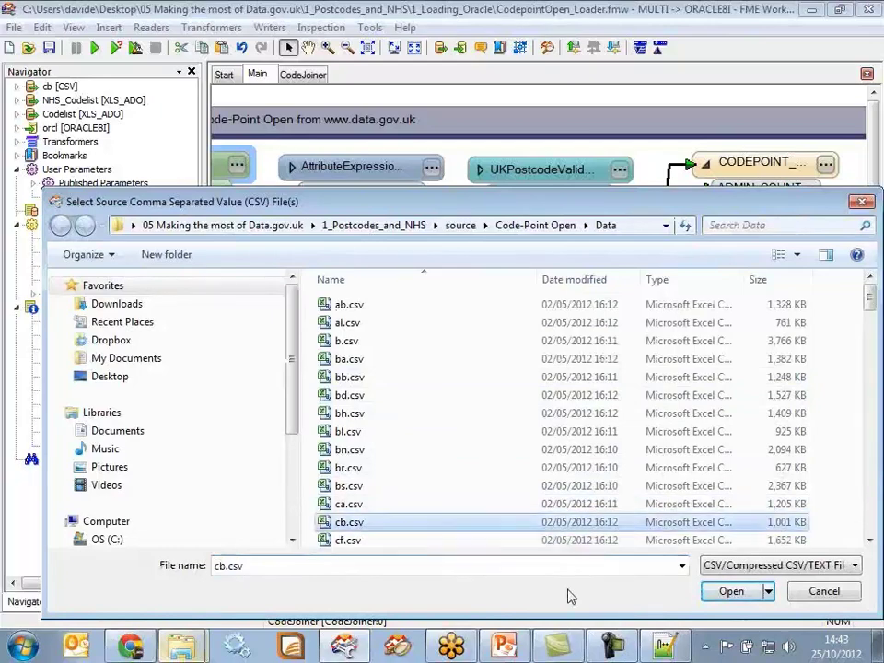
pyautogui.click(734, 592)
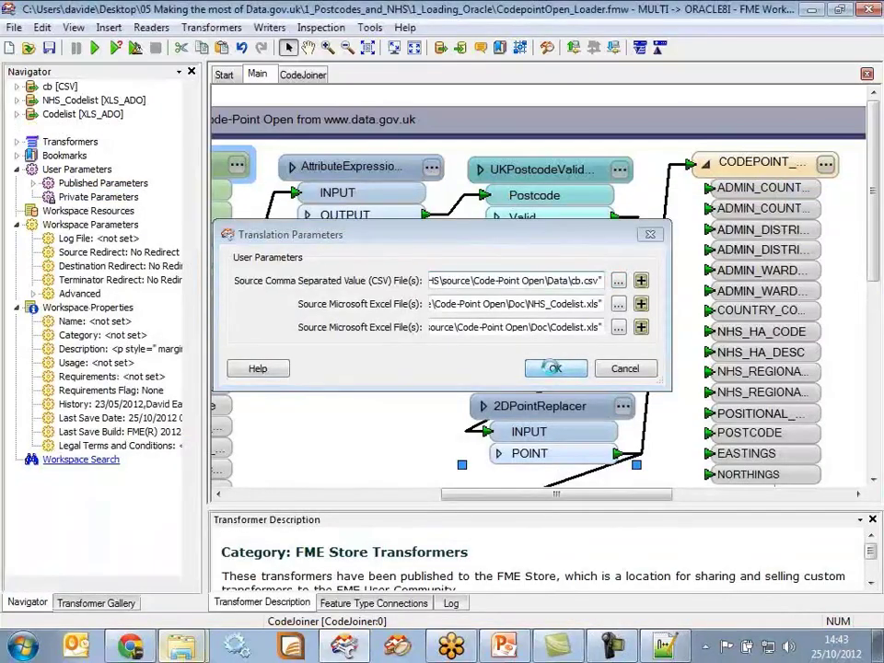
pyautogui.click(556, 367)
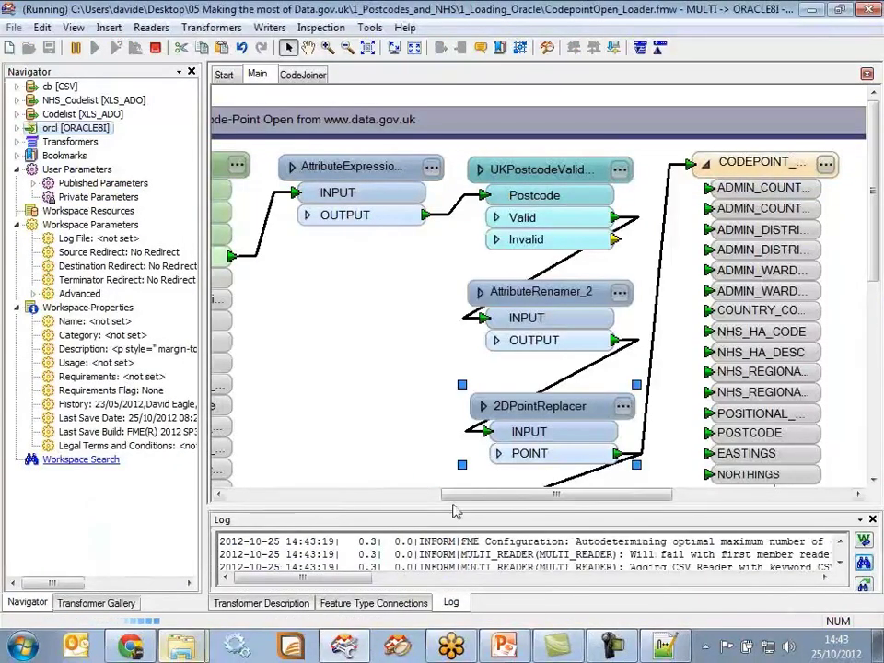
# Open the source CSV feature type's properties and examine its Merge Filter setting.
pyautogui.moveTo(512, 506); pyautogui.dragTo(306, 522)
pyautogui.click(398, 166)
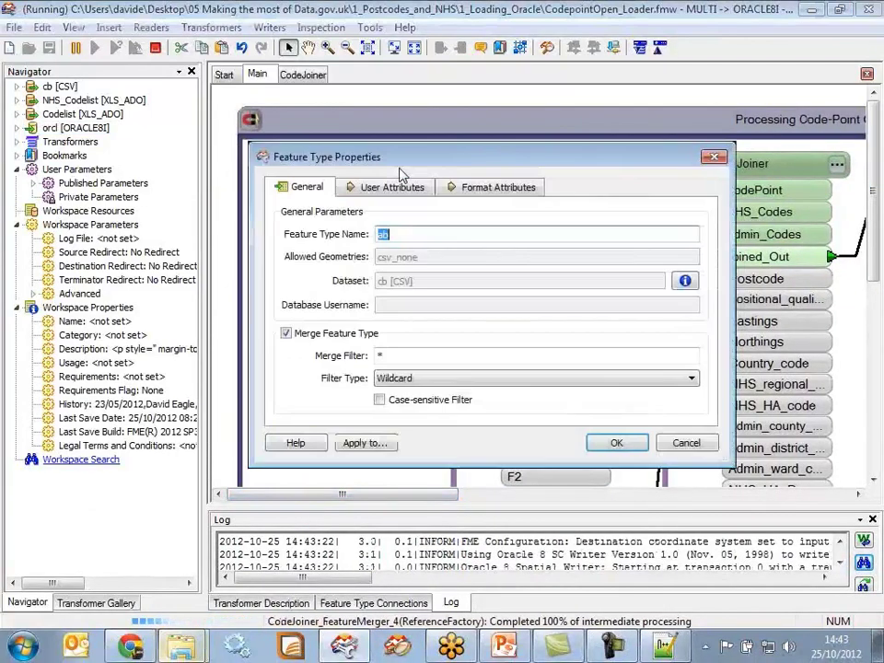
pyautogui.doubleClick(387, 356)
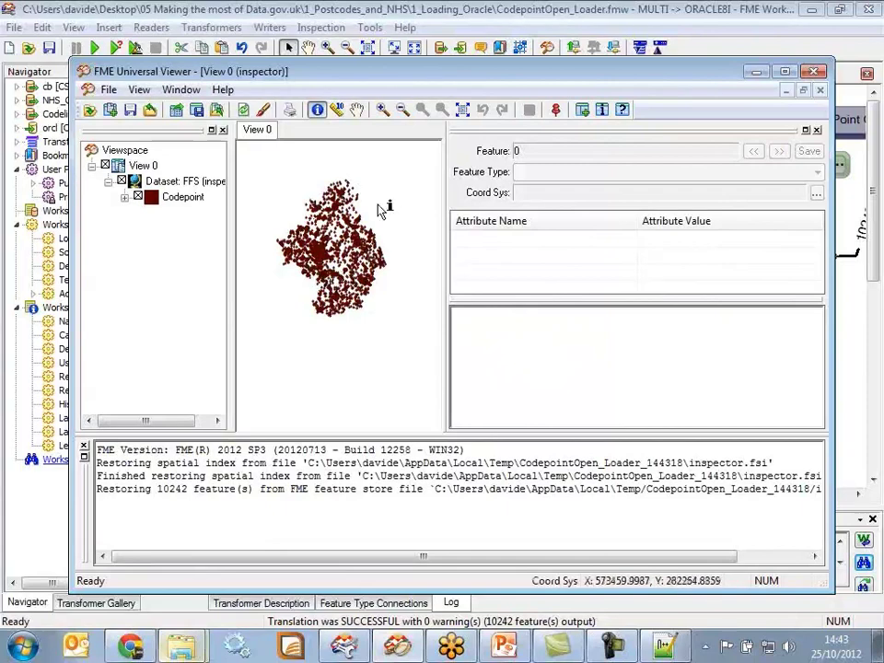
# Zoom in on the Codepoint points in FME Universal Viewer and query one of them.
pyautogui.click(383, 110)
pyautogui.click(405, 302)
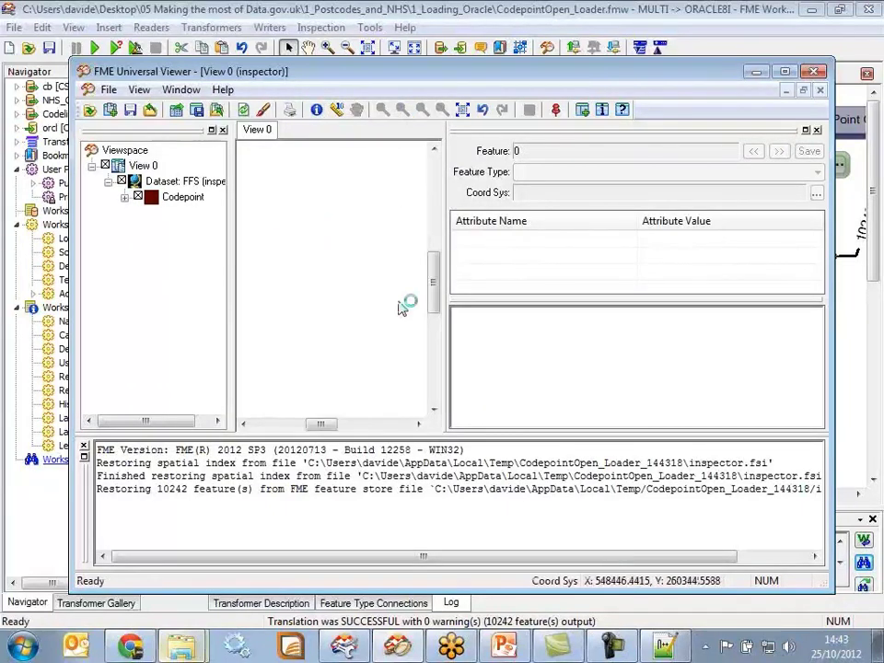
pyautogui.click(351, 341)
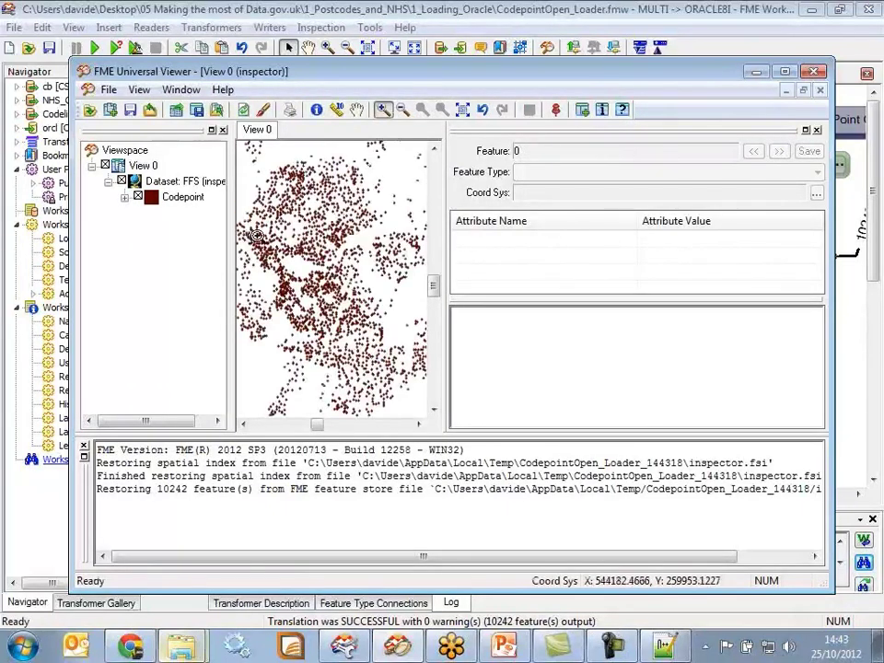
pyautogui.click(371, 354)
pyautogui.click(316, 109)
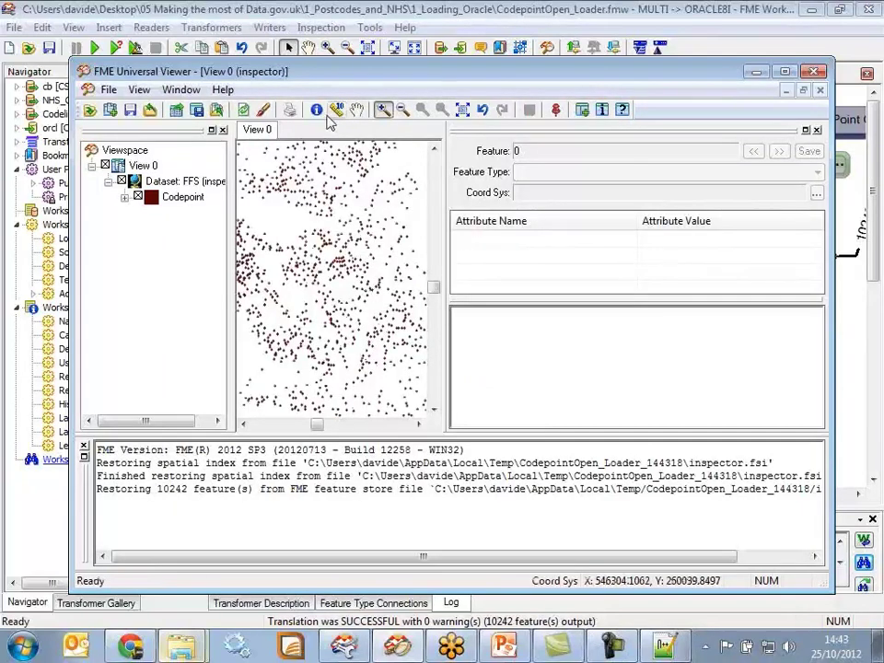
pyautogui.click(337, 202)
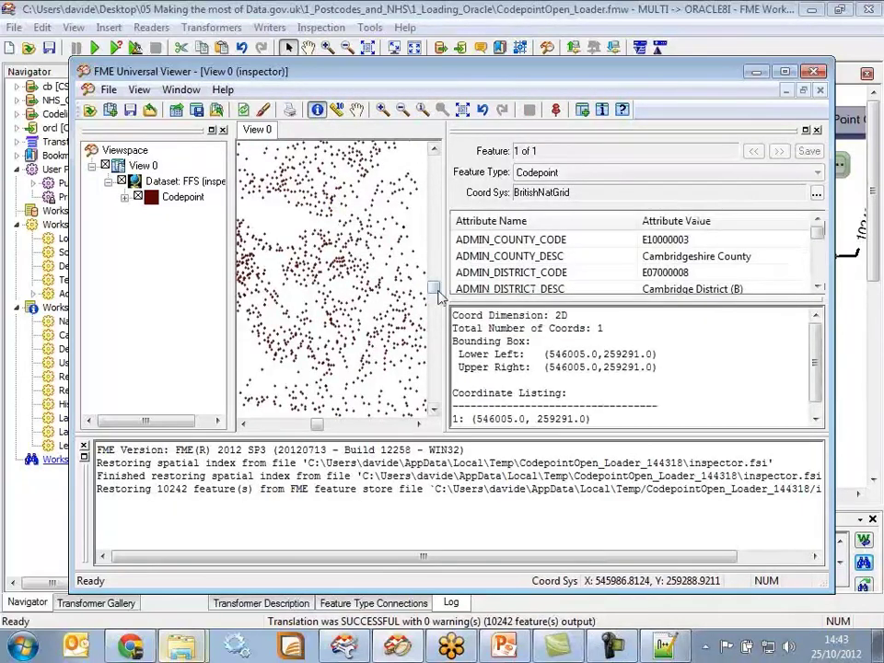
# Maximize the viewer, enlarge the attribute list and examine the queried point's ward, district and county descriptions.
pyautogui.click(784, 71)
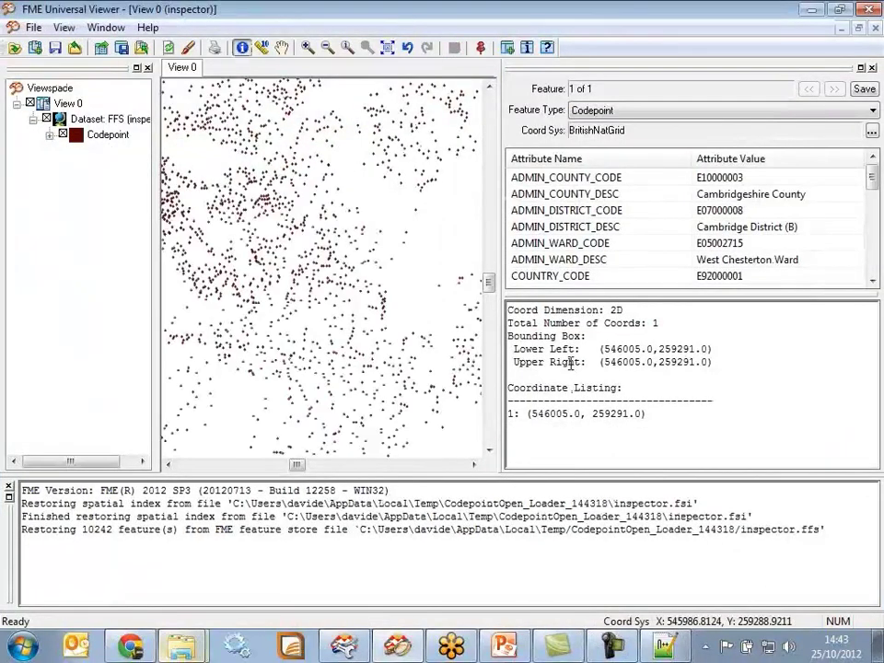
pyautogui.moveTo(588, 295); pyautogui.dragTo(588, 405)
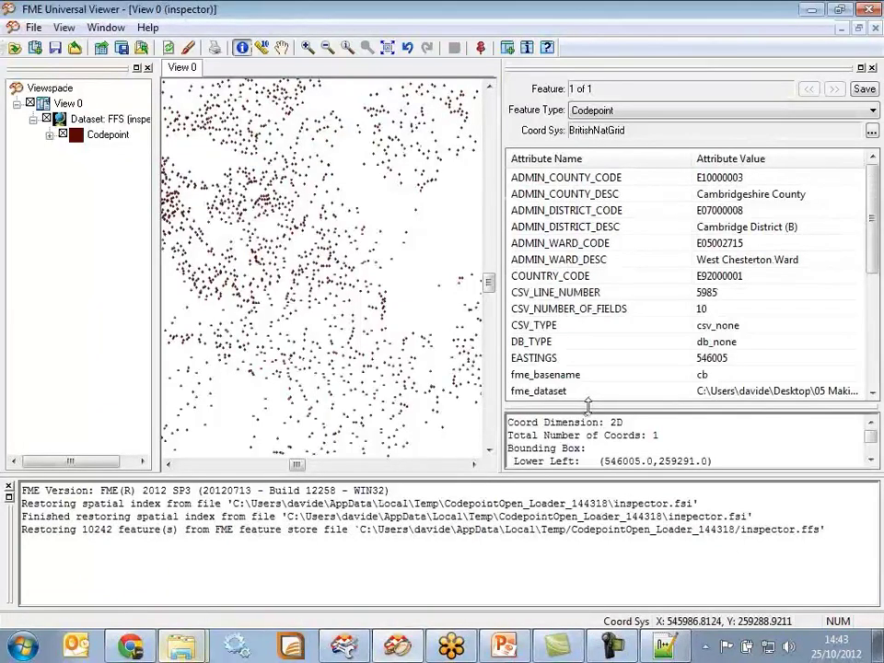
pyautogui.click(685, 280)
pyautogui.click(766, 262)
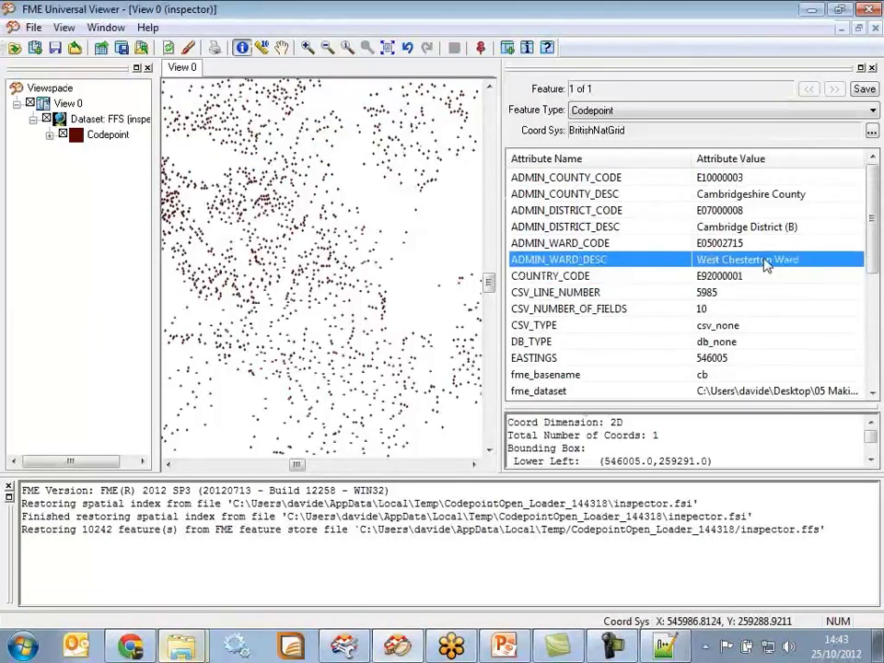
pyautogui.click(744, 229)
pyautogui.click(757, 195)
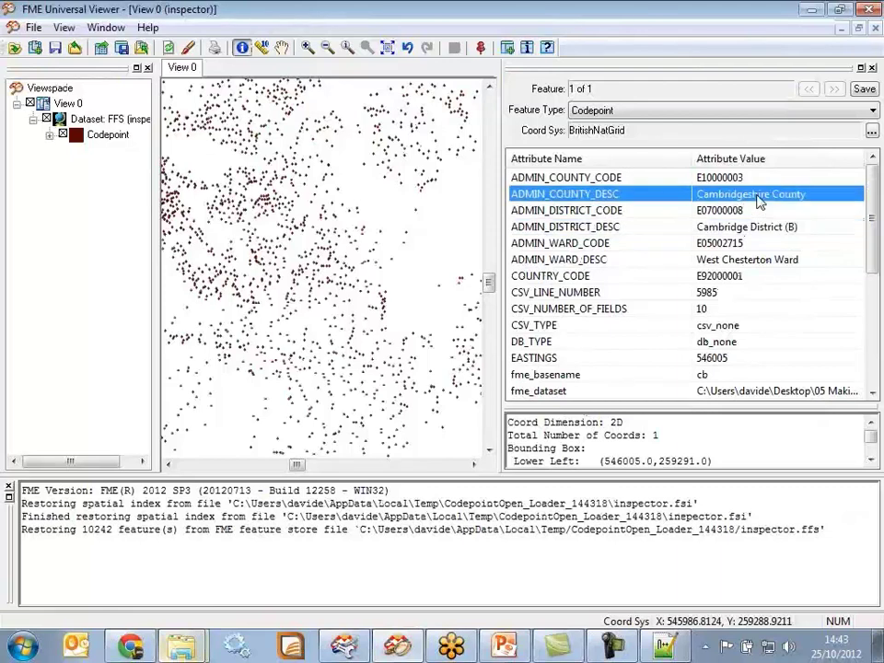
# Examine the queried point's NHS_HA_DESC and NHS_REGIONAL_HA_DESC attributes.
pyautogui.moveTo(874, 249); pyautogui.dragTo(872, 359)
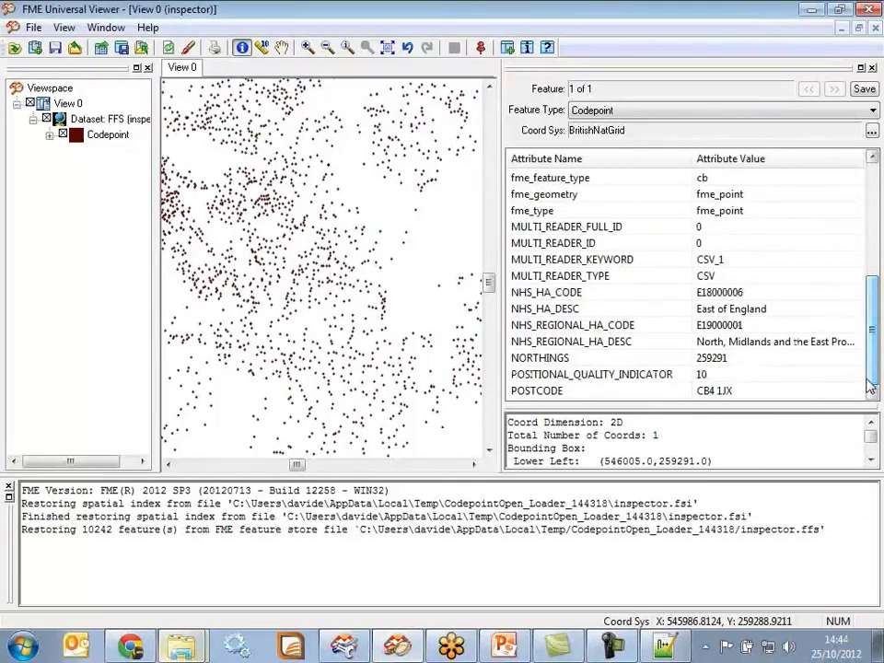
pyautogui.click(593, 311)
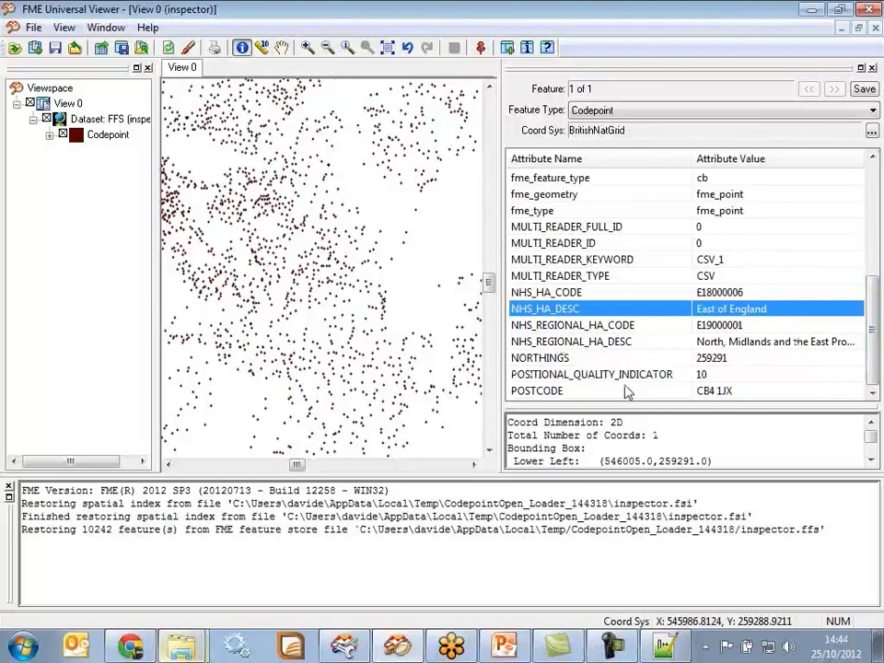
pyautogui.click(624, 343)
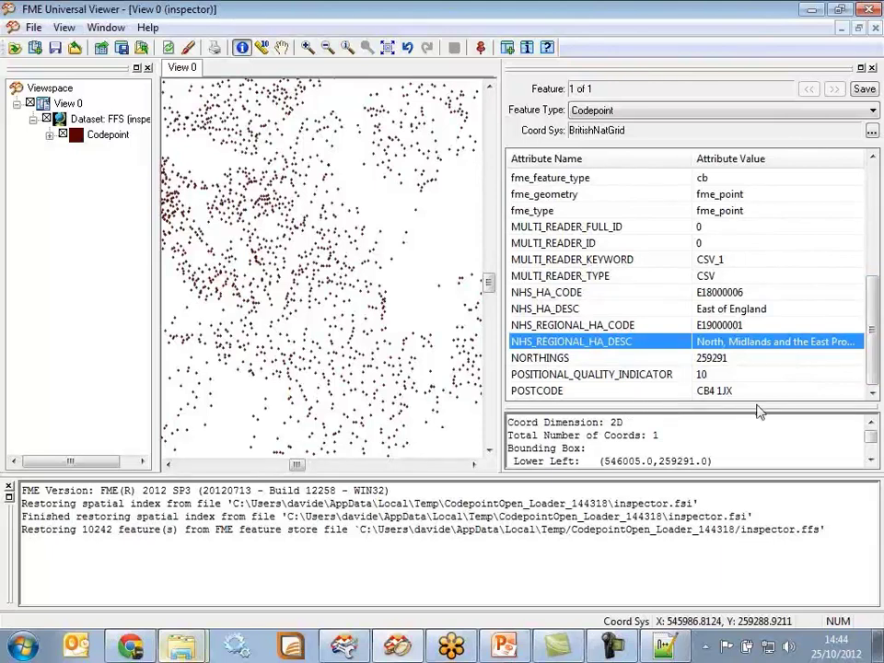
# Return to Workbench, dismiss the source feature type's properties and open the format parameters of the CODEPOINT_OPEN writer feature type.
pyautogui.click(812, 10)
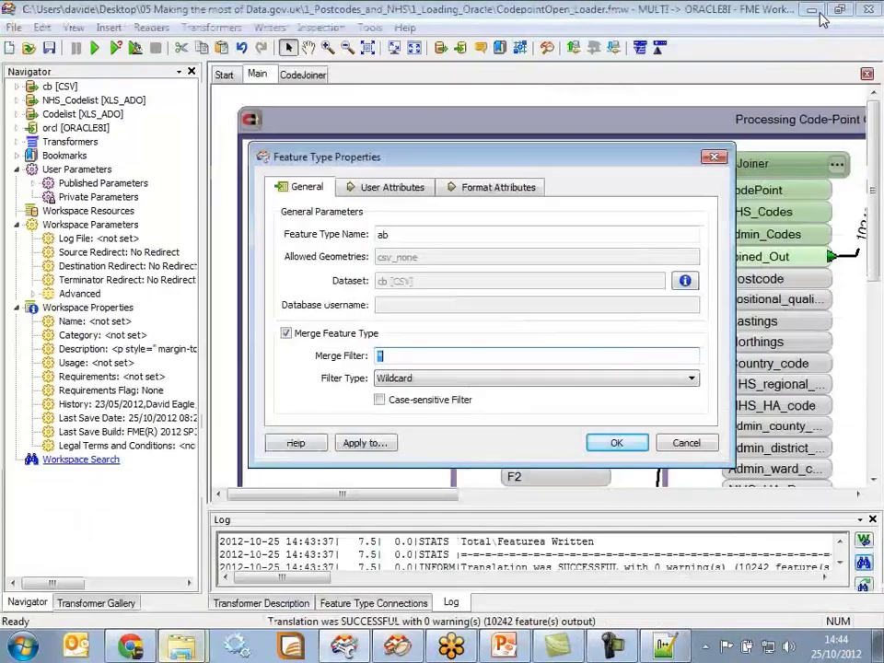
pyautogui.click(686, 444)
pyautogui.moveTo(369, 494); pyautogui.dragTo(636, 494)
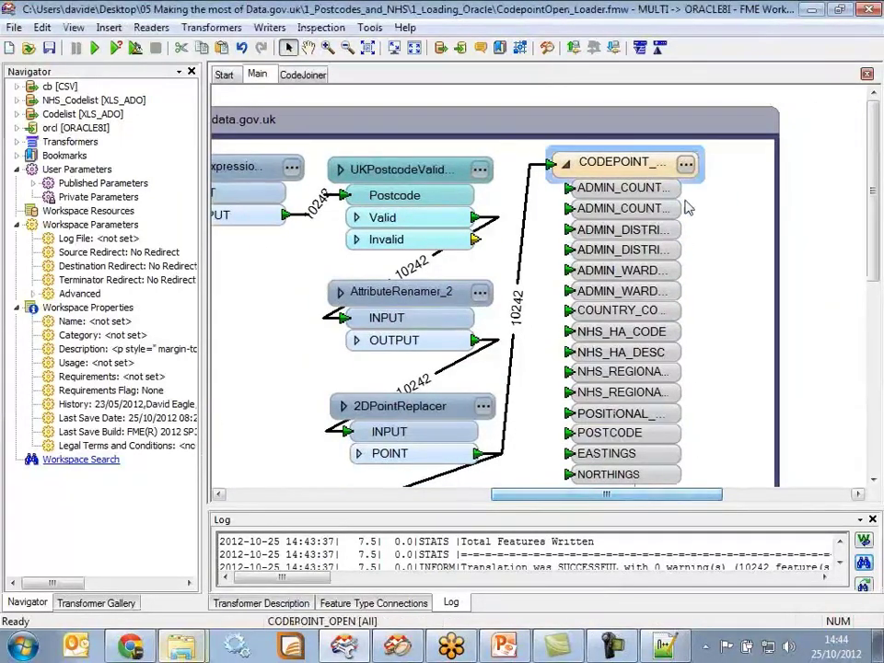
pyautogui.click(686, 165)
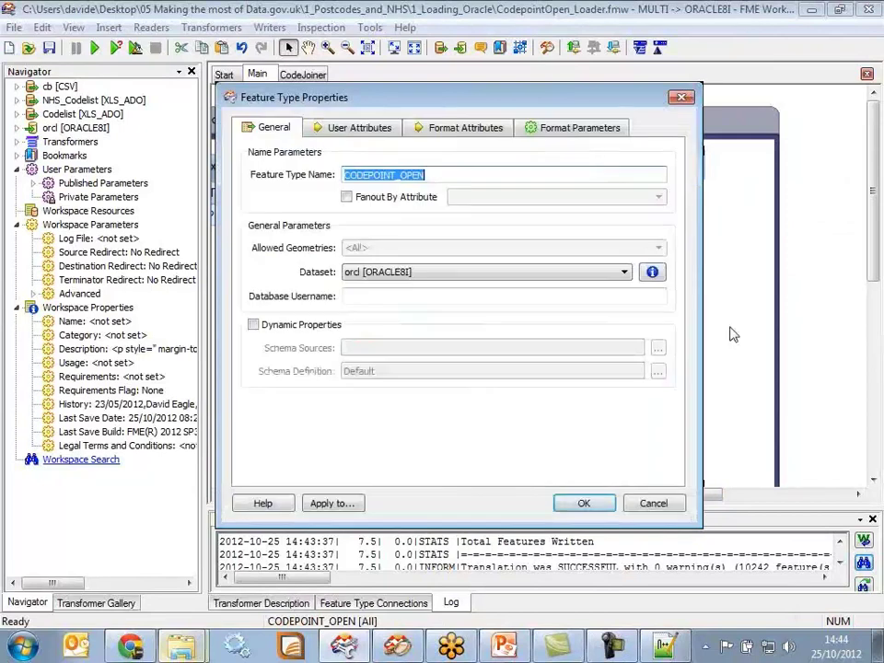
pyautogui.click(580, 128)
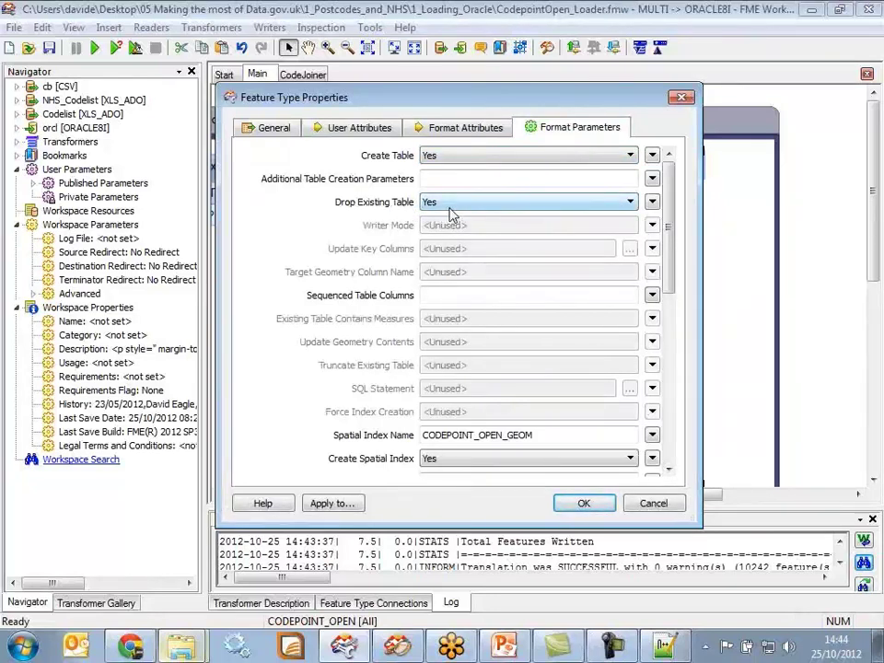
# Preview the format parameters with Create Table set to No, restore it to Yes and dismiss the feature type properties without applying.
pyautogui.click(466, 157)
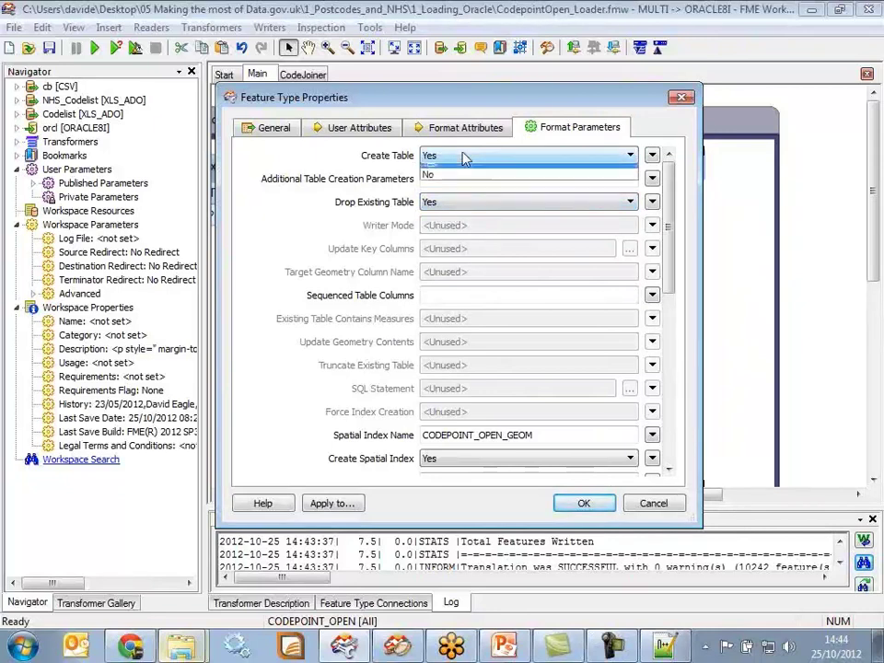
pyautogui.click(466, 192)
pyautogui.click(465, 159)
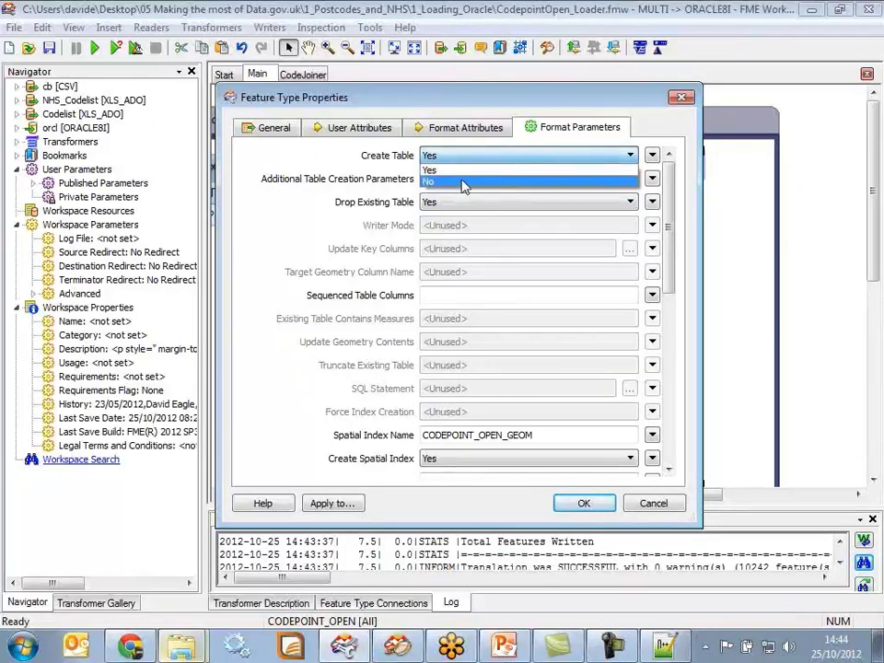
pyautogui.click(466, 181)
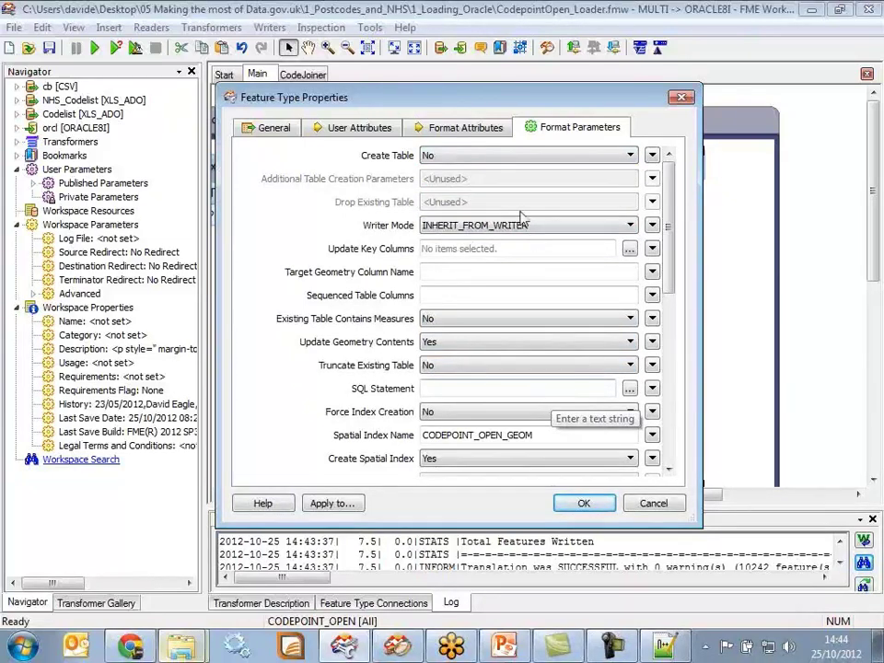
pyautogui.click(483, 155)
pyautogui.click(484, 171)
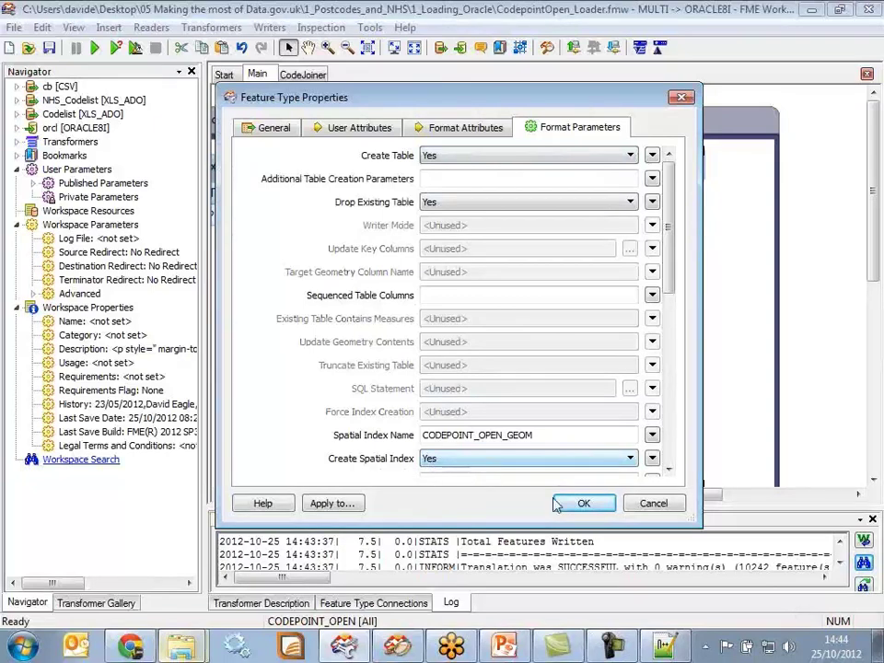
pyautogui.click(651, 502)
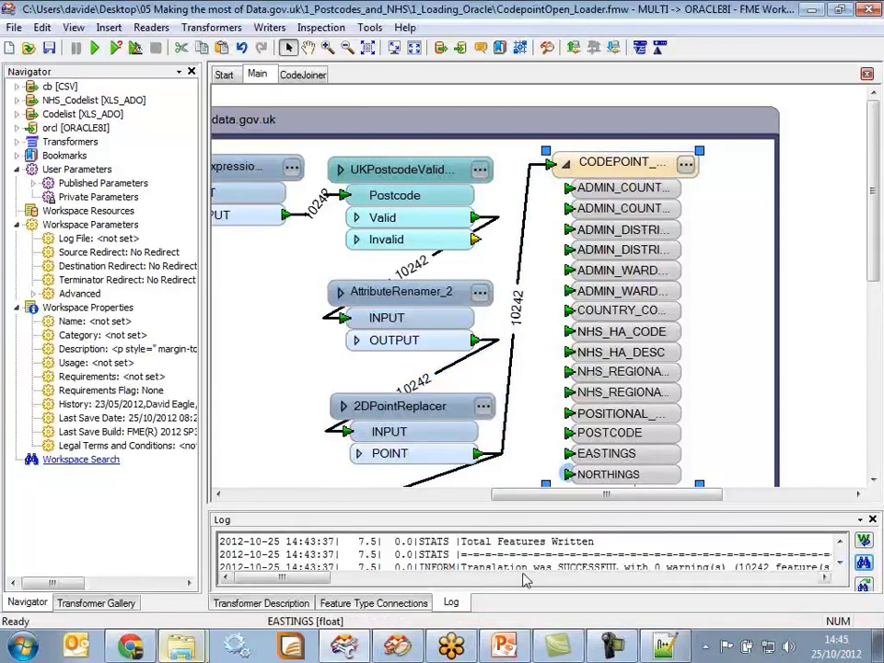
# Switch to FME Universal Viewer and close the current inspector view.
pyautogui.click(387, 650)
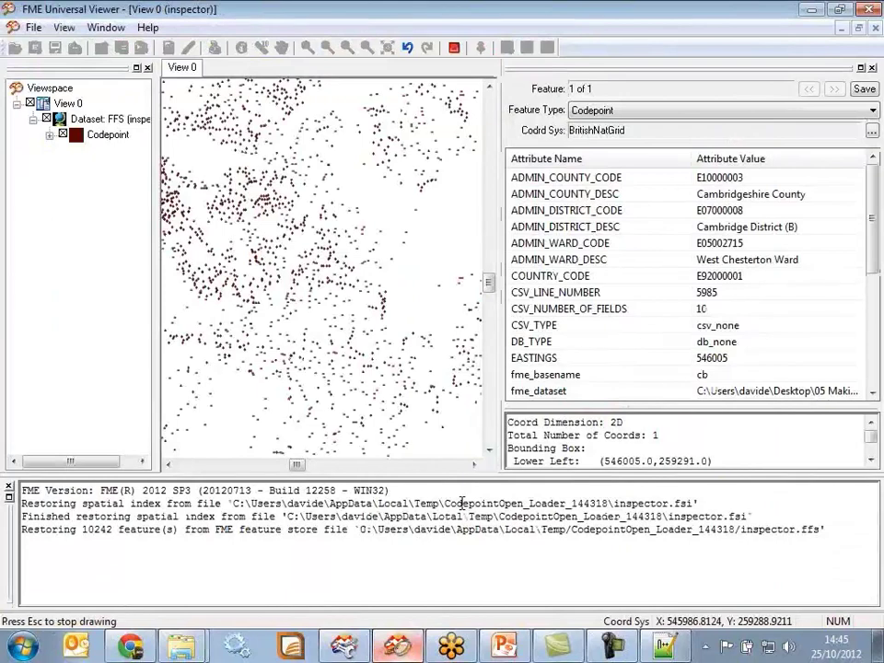
pyautogui.click(33, 26)
pyautogui.click(57, 104)
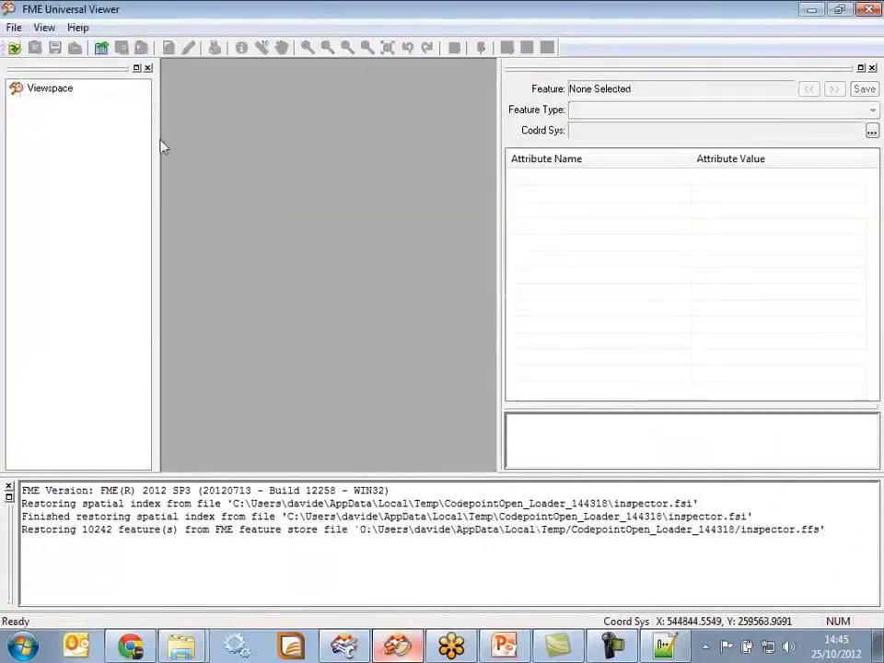
# Open the ADMIN.CODEPOINT_OPEN table from ORCL for viewing in Oracle Spatial Object format and query one of its points.
pyautogui.click(14, 48)
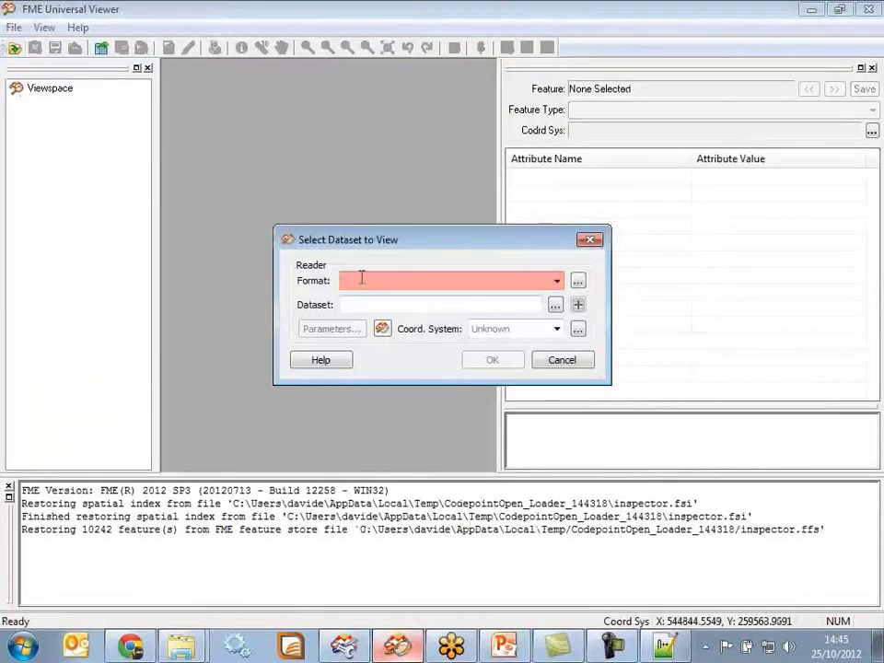
pyautogui.write('g')
pyautogui.write('acle')
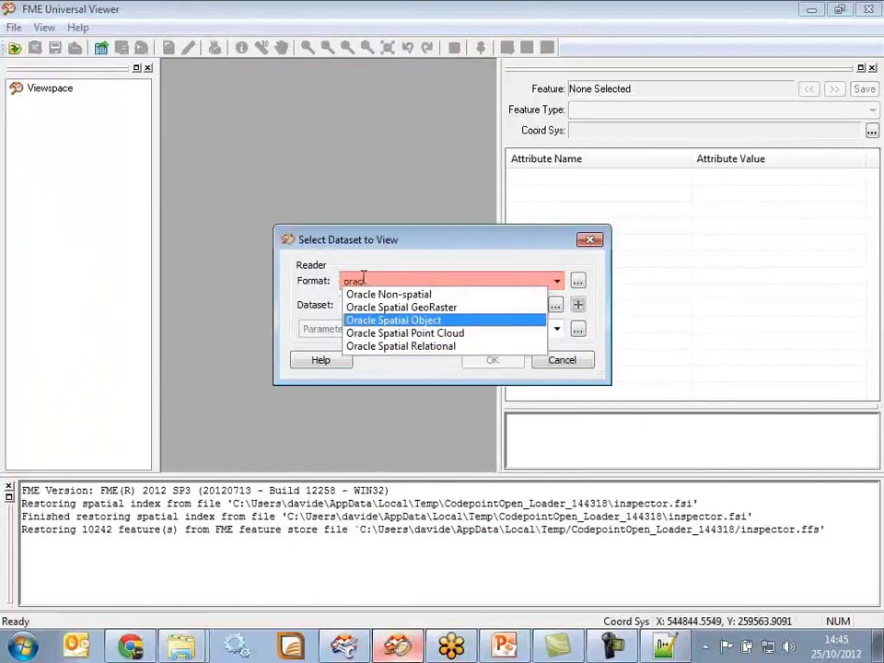
pyautogui.press('Return')
pyautogui.click(353, 330)
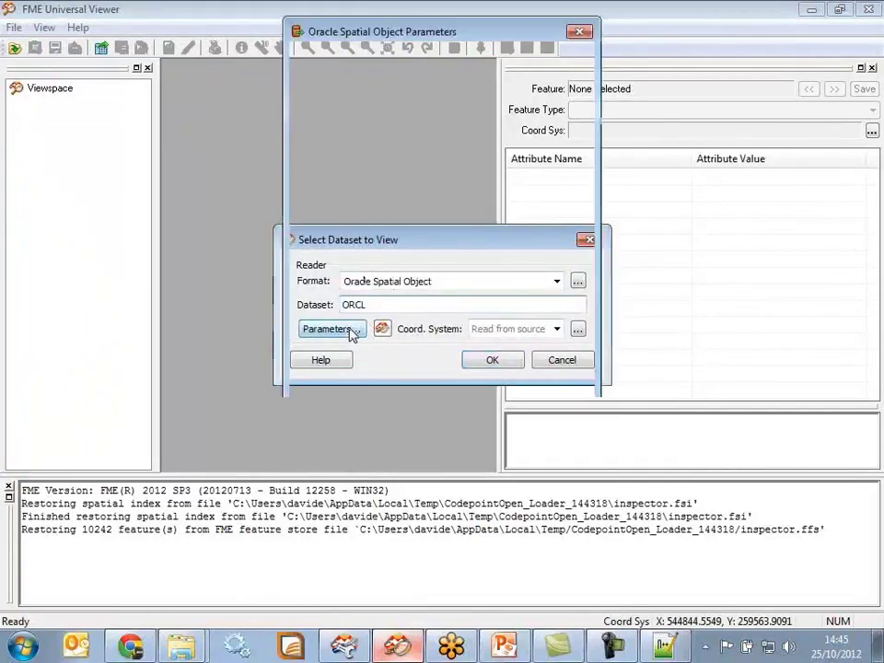
pyautogui.click(570, 242)
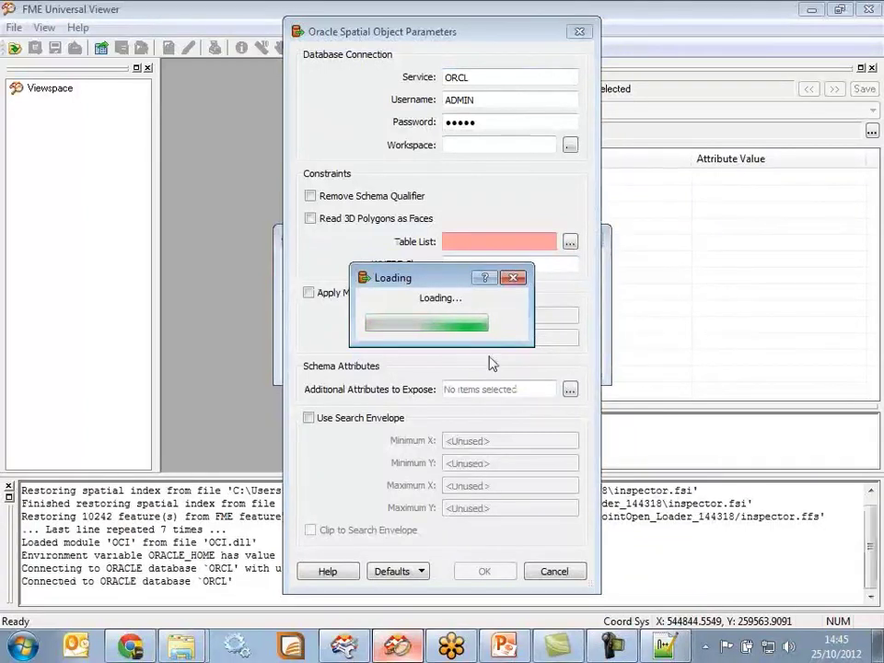
pyautogui.moveTo(426, 191); pyautogui.dragTo(680, 156)
pyautogui.click(677, 213)
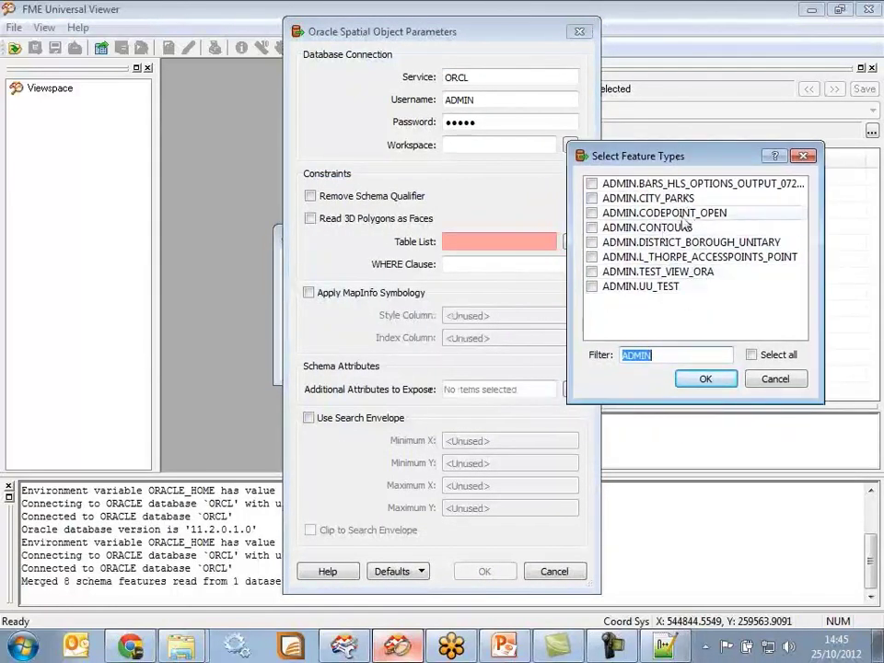
pyautogui.click(707, 380)
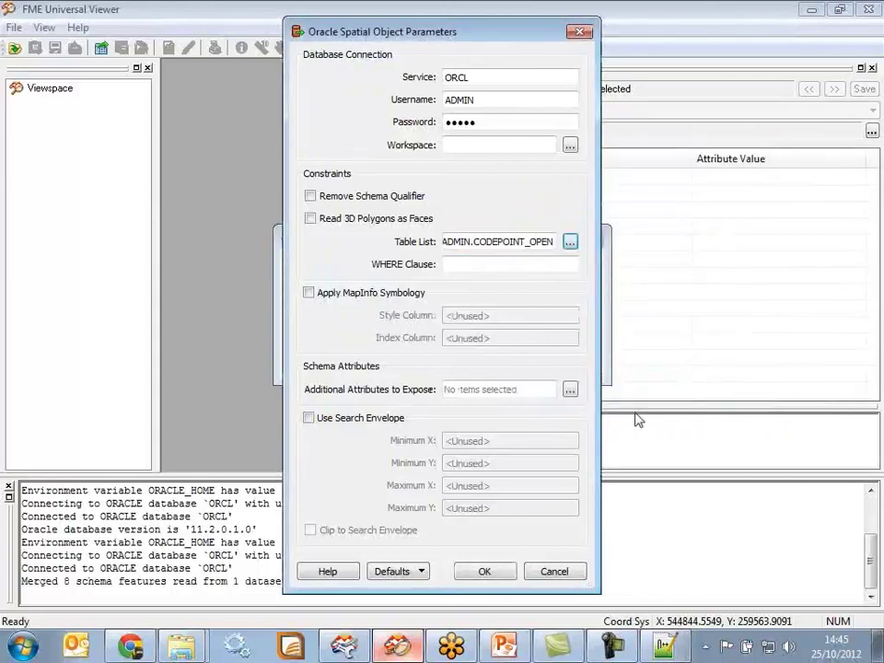
pyautogui.click(485, 571)
pyautogui.click(496, 359)
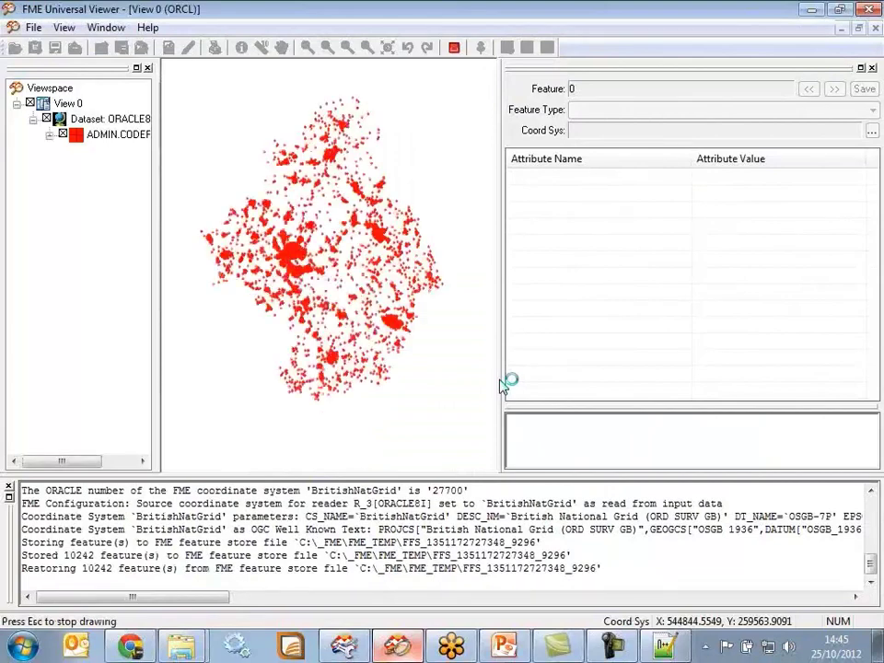
pyautogui.click(370, 353)
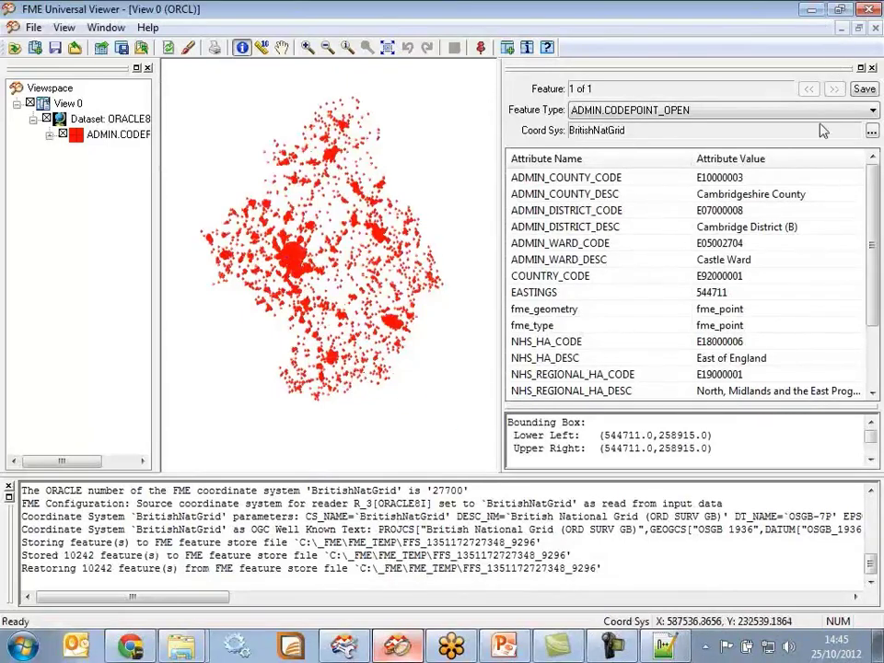
# Return to FME Workbench, close CodepointOpen_Loader.fmw without saving and open the Reading_Oracle.fmw workspace.
pyautogui.click(811, 9)
pyautogui.click(14, 27)
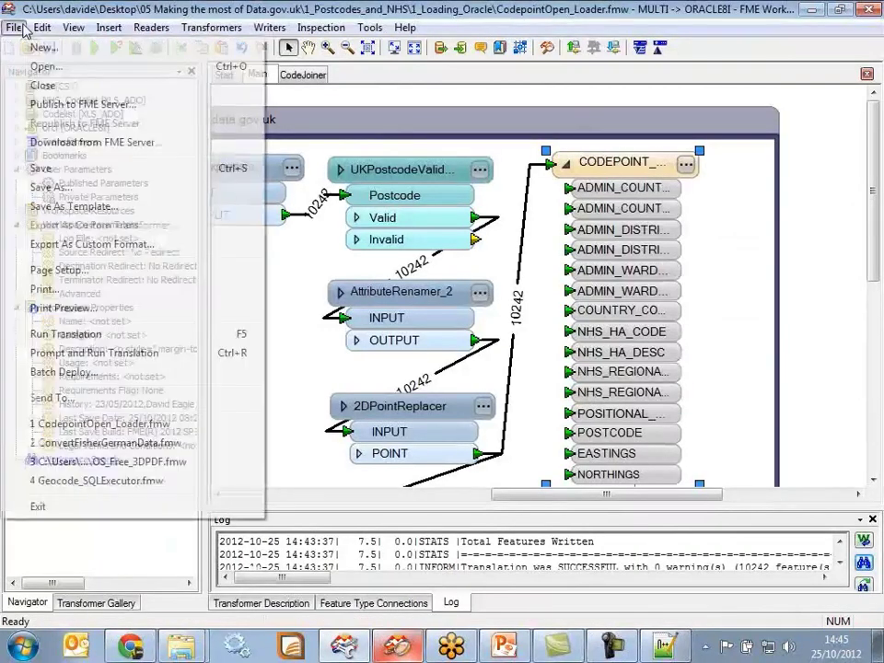
pyautogui.click(71, 86)
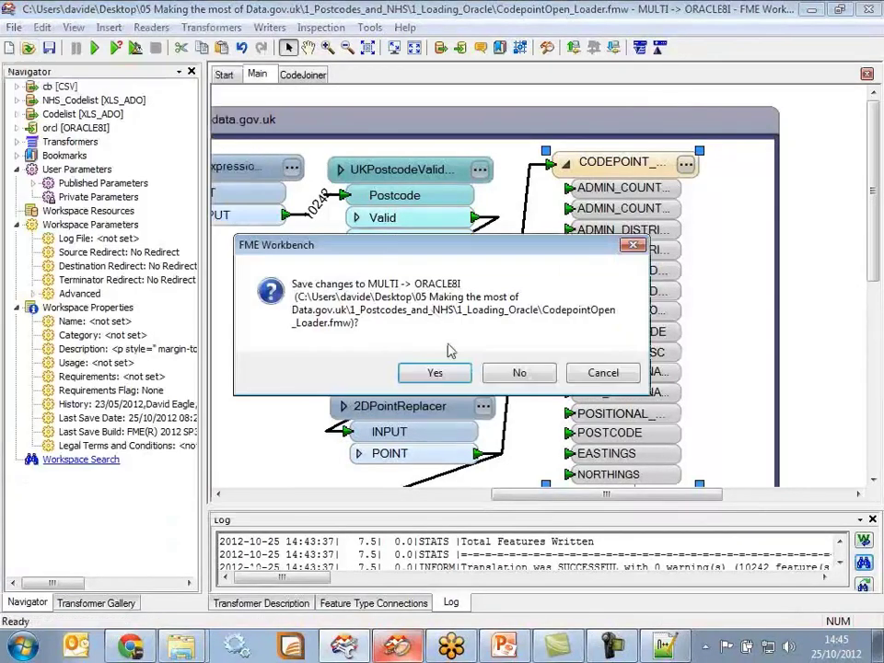
pyautogui.click(517, 371)
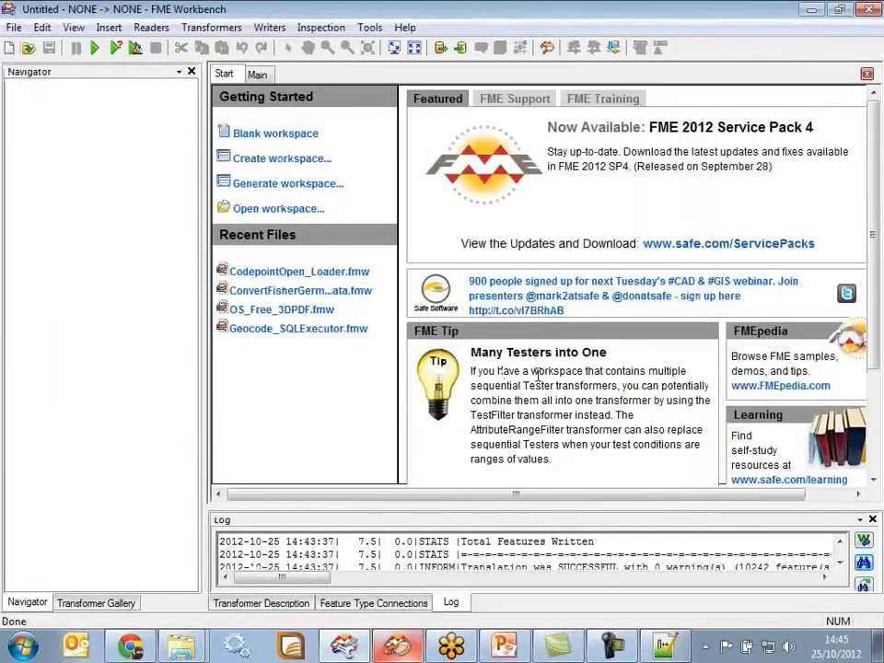
pyautogui.click(257, 76)
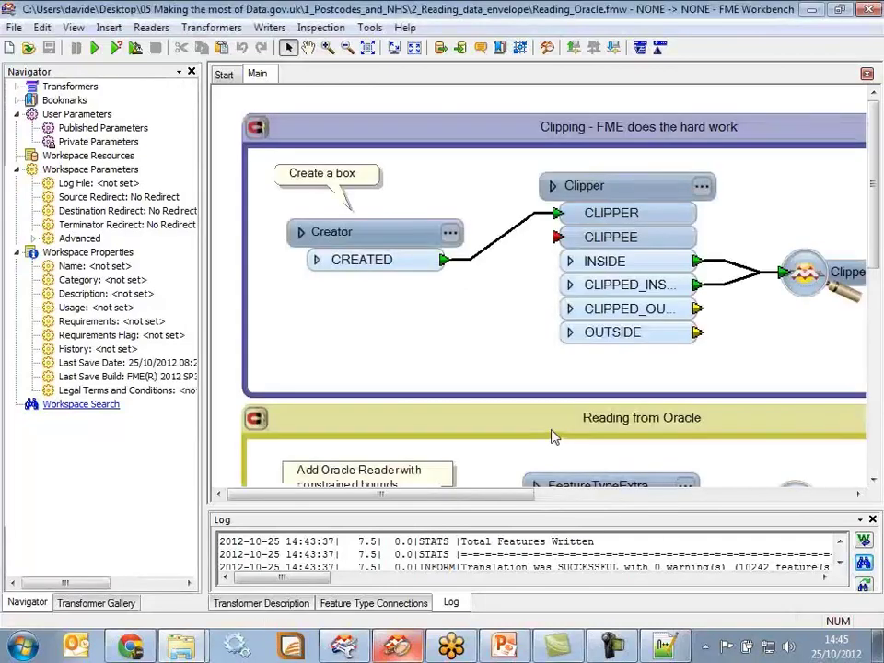
pyautogui.click(367, 47)
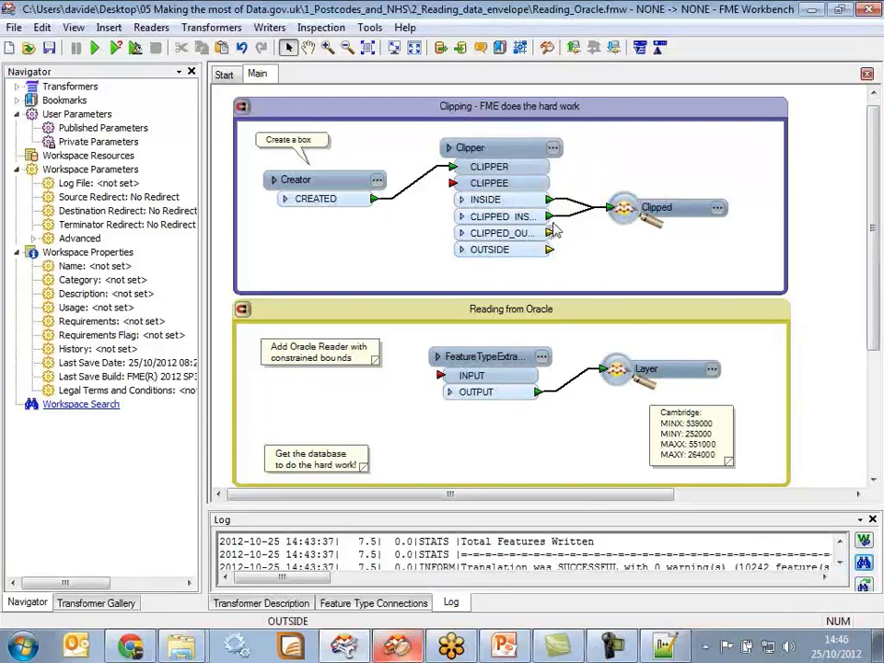
# Add an Oracle Spatial Object reader for the ADMIN.CODEPOINT_OPEN table in ORCL and place its feature type beneath the Creator.
pyautogui.click(145, 31)
pyautogui.click(157, 51)
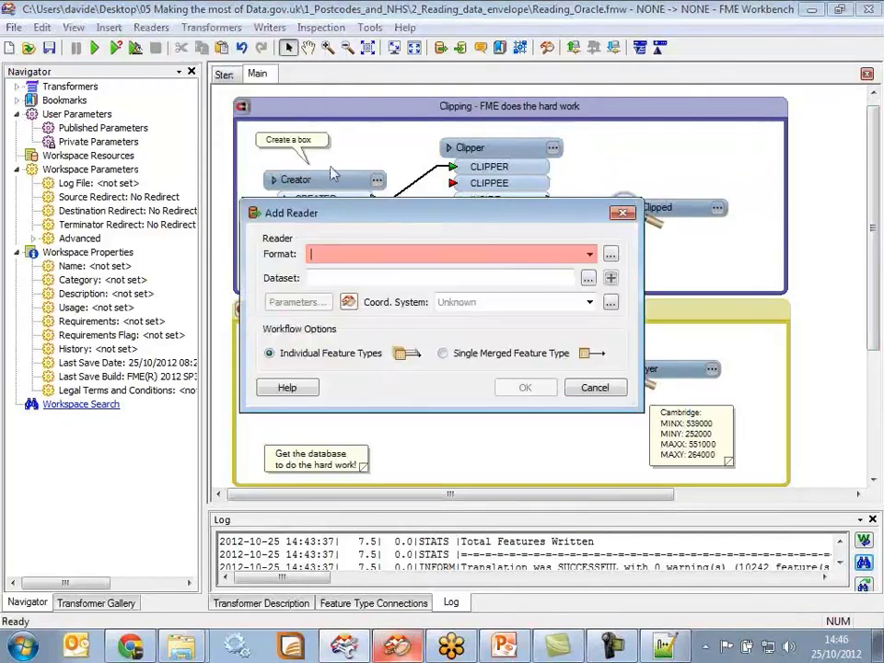
pyautogui.write('oracl')
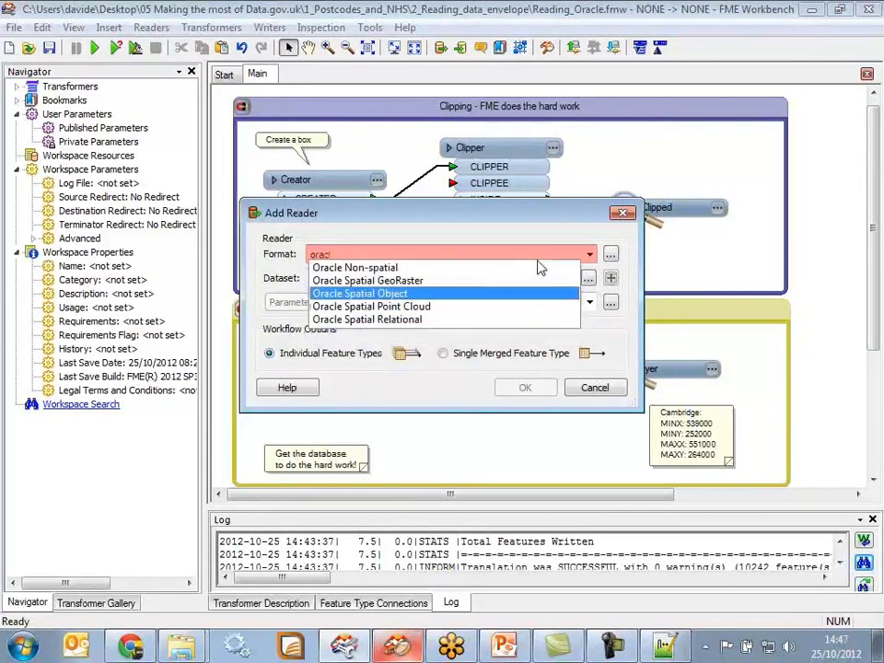
pyautogui.press('Return')
pyautogui.click(313, 306)
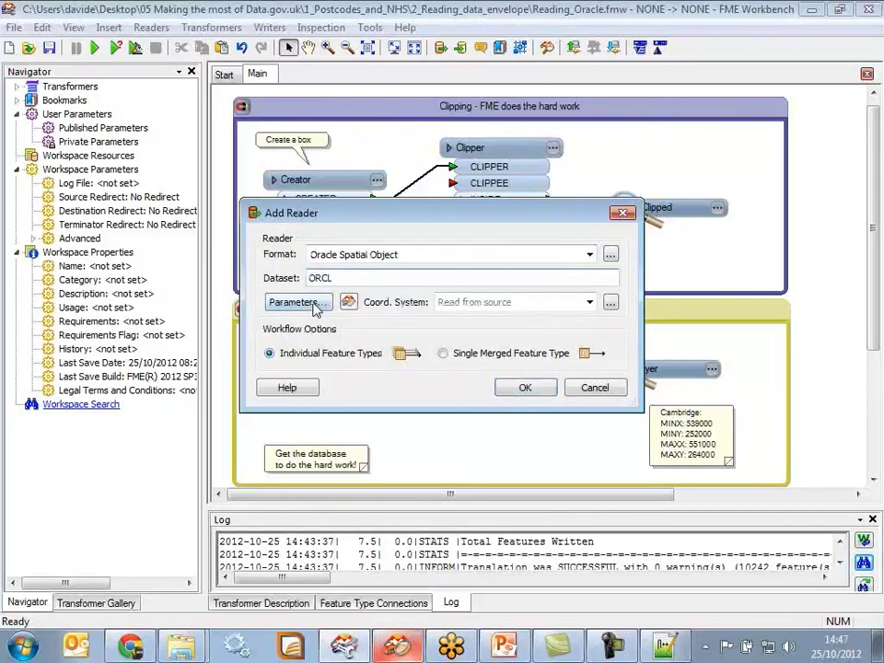
pyautogui.click(570, 241)
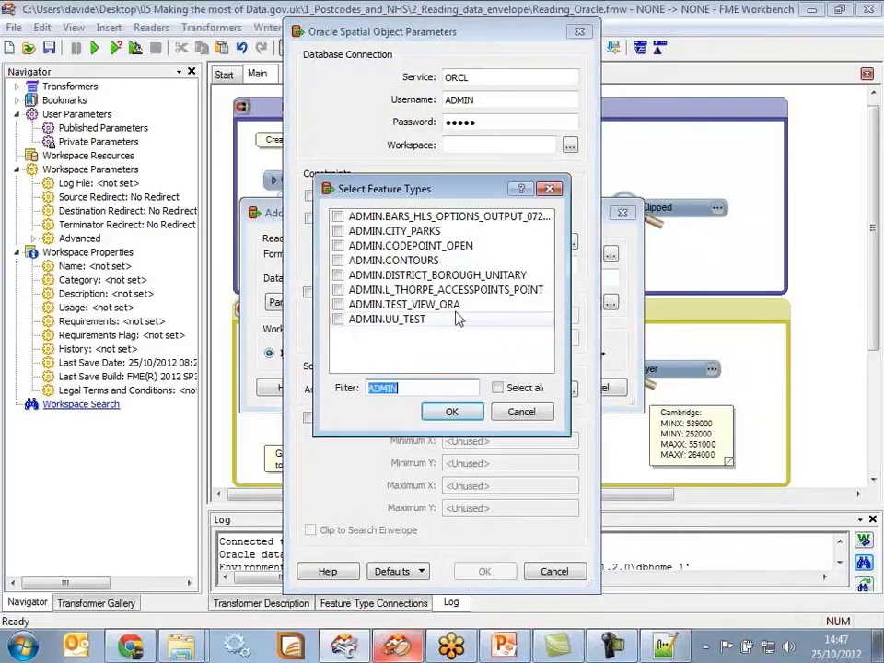
pyautogui.click(405, 246)
pyautogui.click(451, 412)
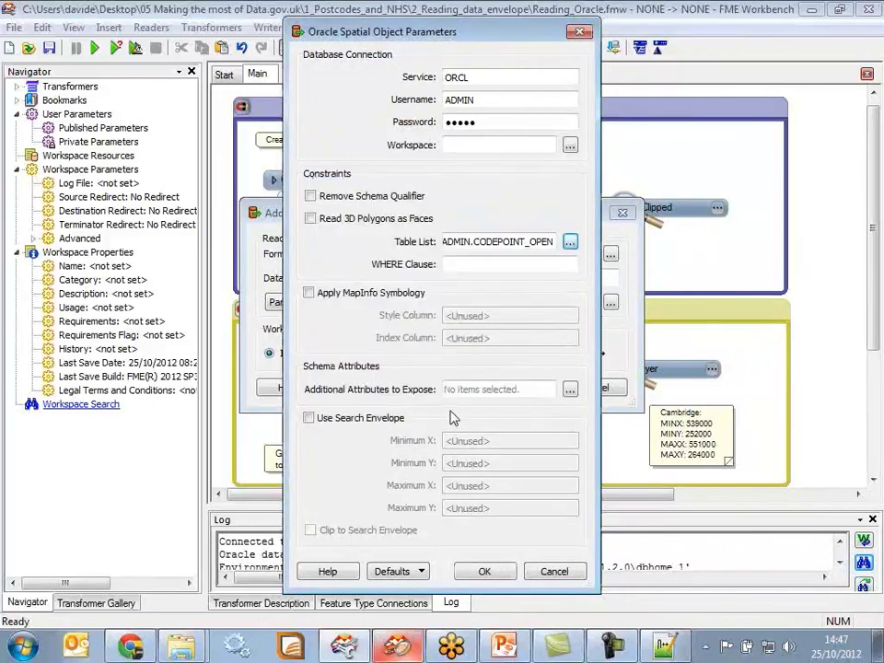
pyautogui.click(485, 571)
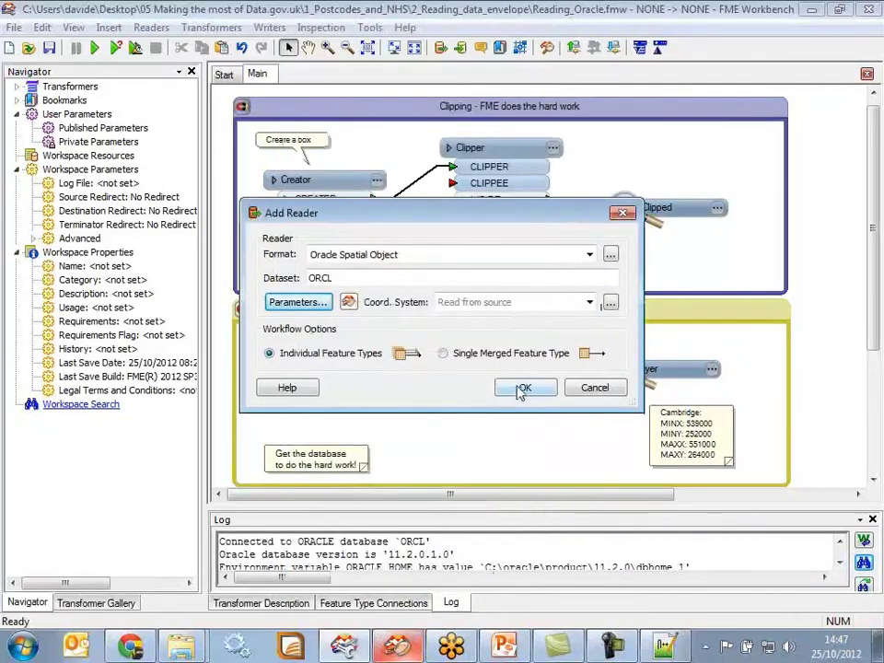
pyautogui.click(523, 388)
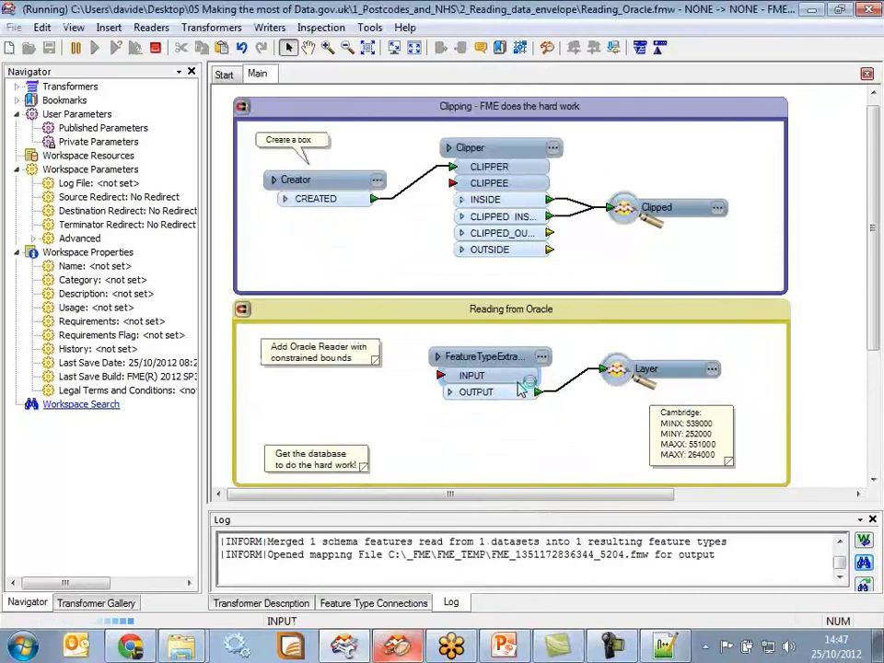
pyautogui.moveTo(305, 148); pyautogui.dragTo(313, 249)
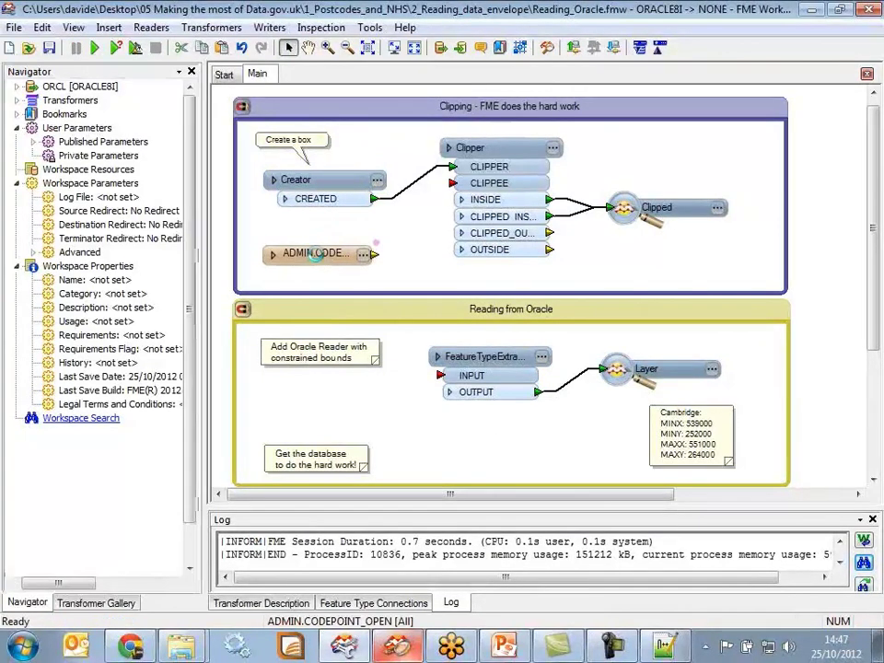
# Examine the Creator's box geometry extents against the Cambridge coordinates note, then accept the parameters.
pyautogui.doubleClick(379, 182)
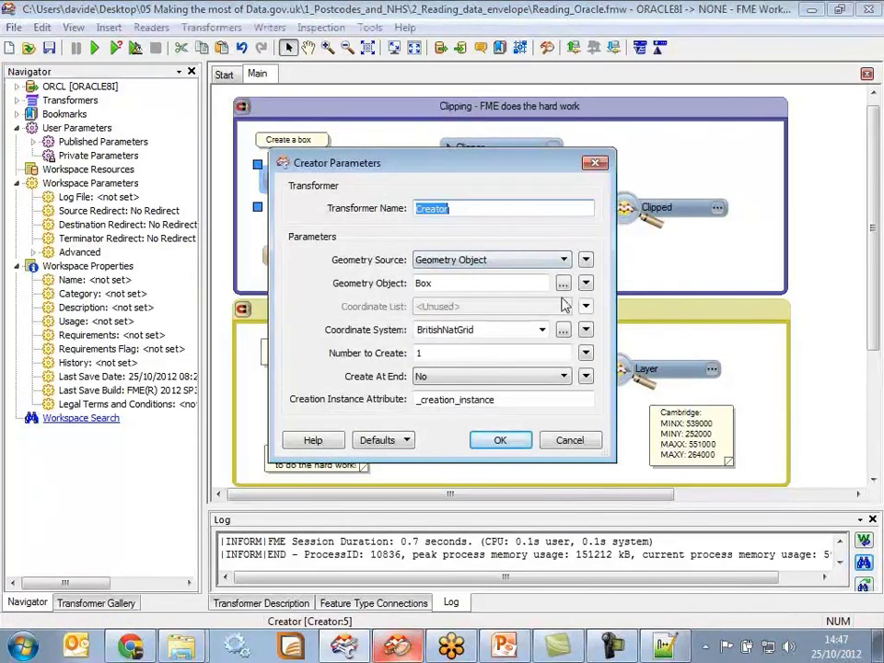
pyautogui.click(564, 283)
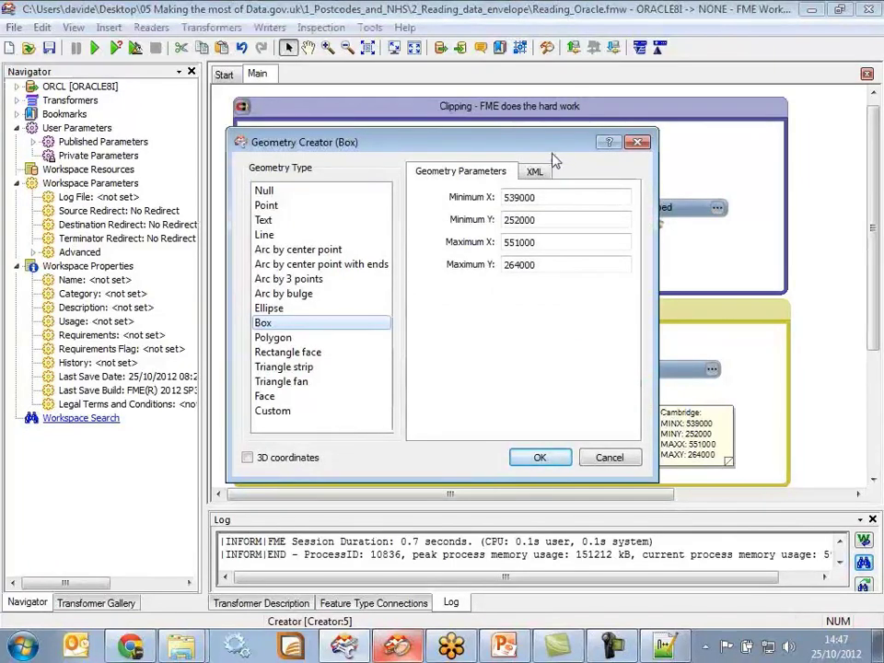
pyautogui.moveTo(558, 146); pyautogui.dragTo(522, 154)
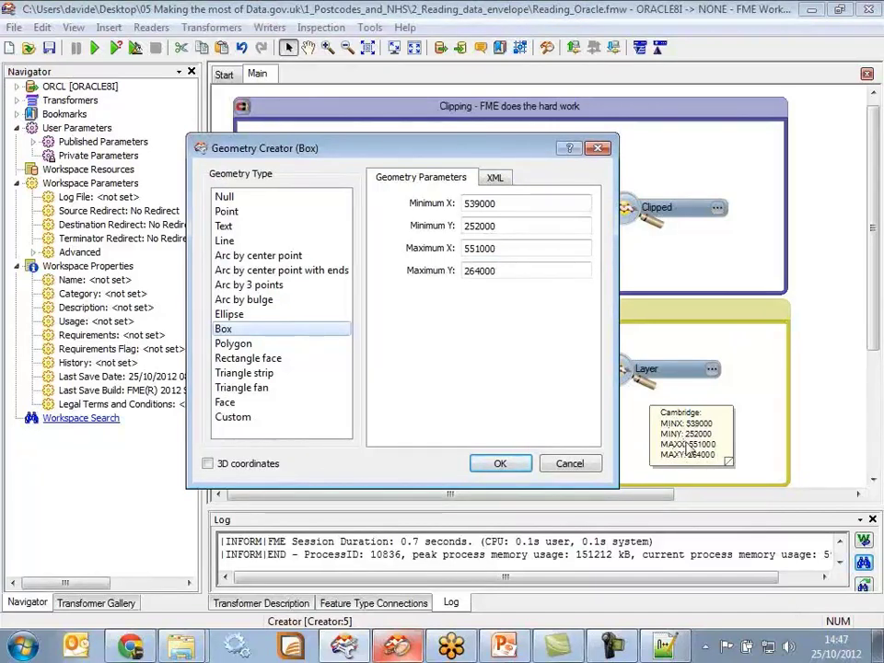
pyautogui.click(502, 464)
pyautogui.click(517, 443)
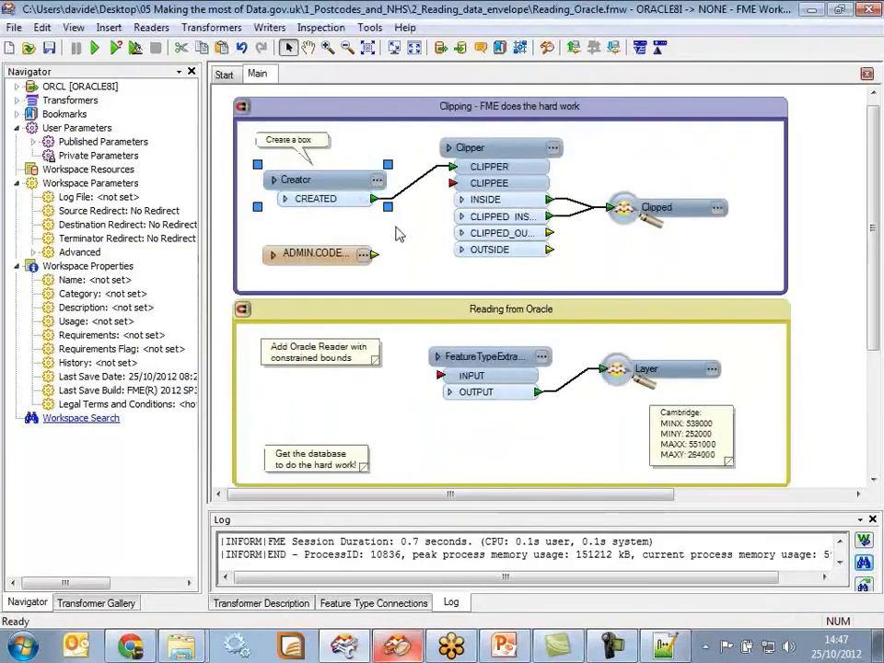
# Delete the connection between the Creator's CREATED output and the Clipper's CLIPPER input.
pyautogui.click(410, 194)
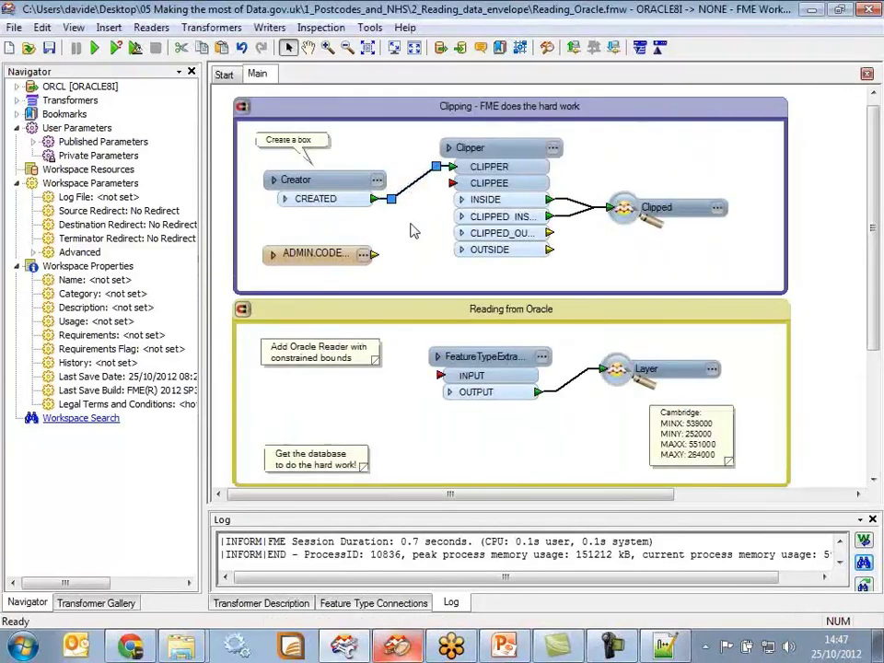
pyautogui.press('Delete')
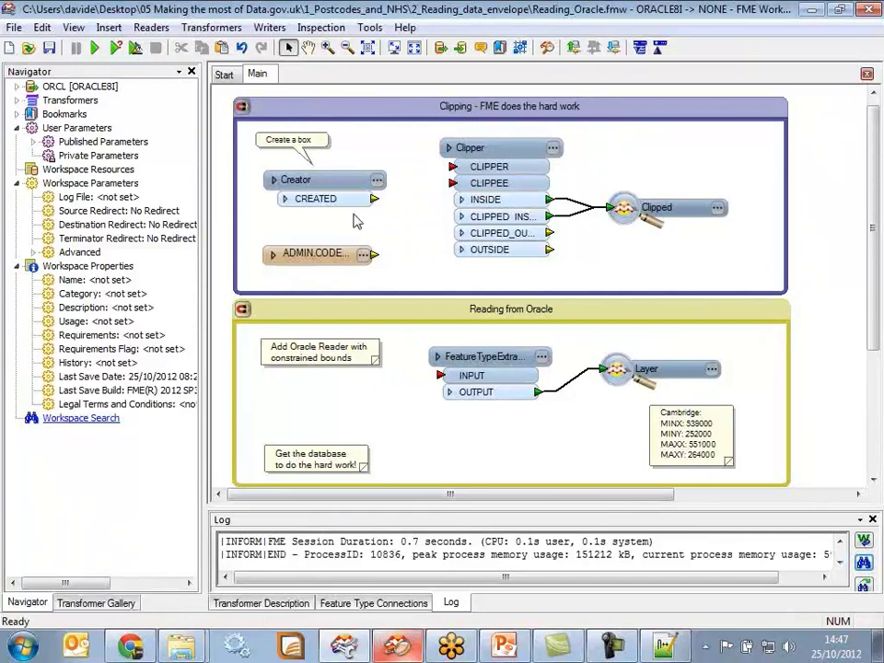
# Disable the ORCL reader and attach an Inspector to the Creator's CREATED output.
pyautogui.rightClick(87, 88)
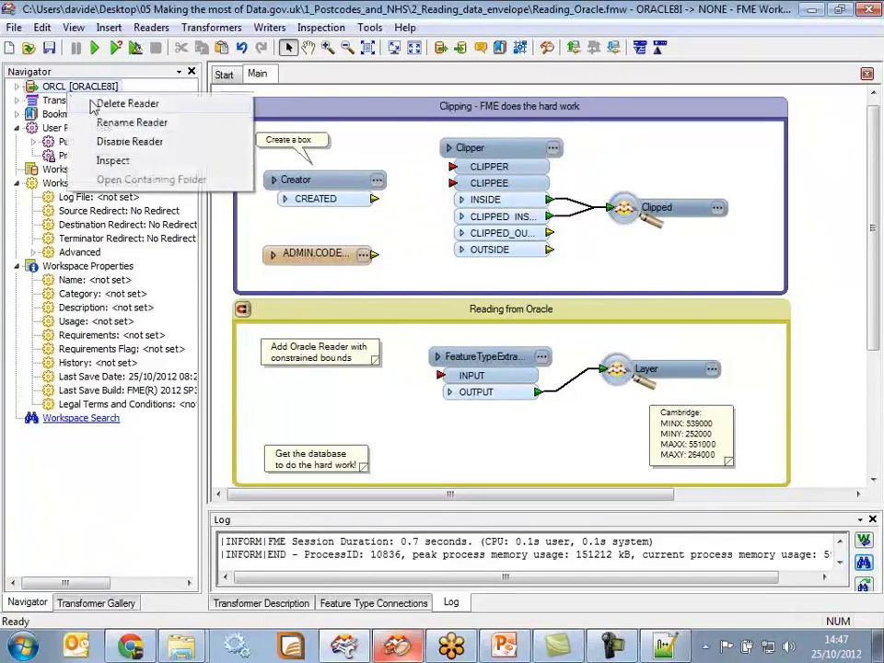
pyautogui.click(130, 141)
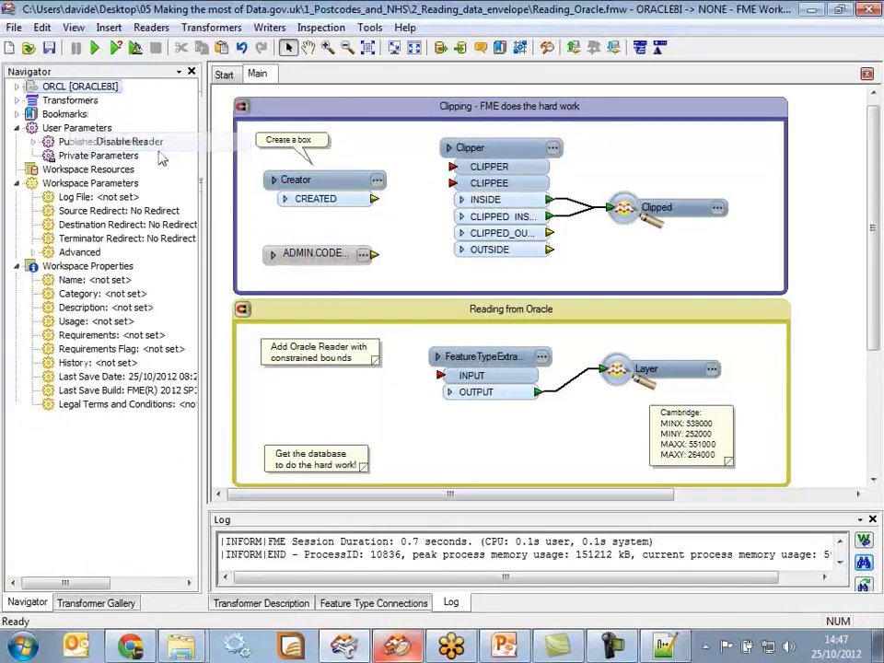
pyautogui.rightClick(304, 184)
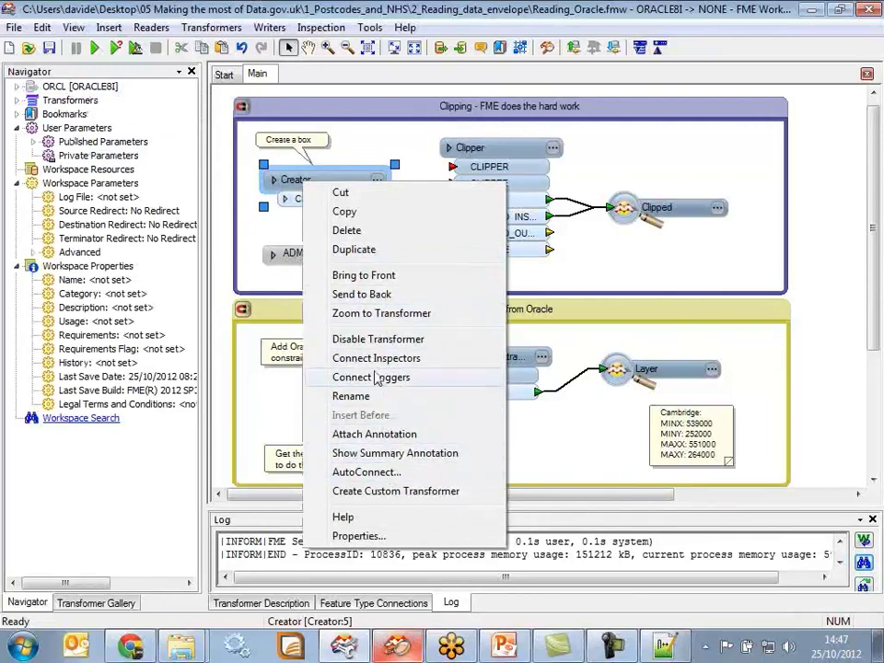
pyautogui.click(387, 366)
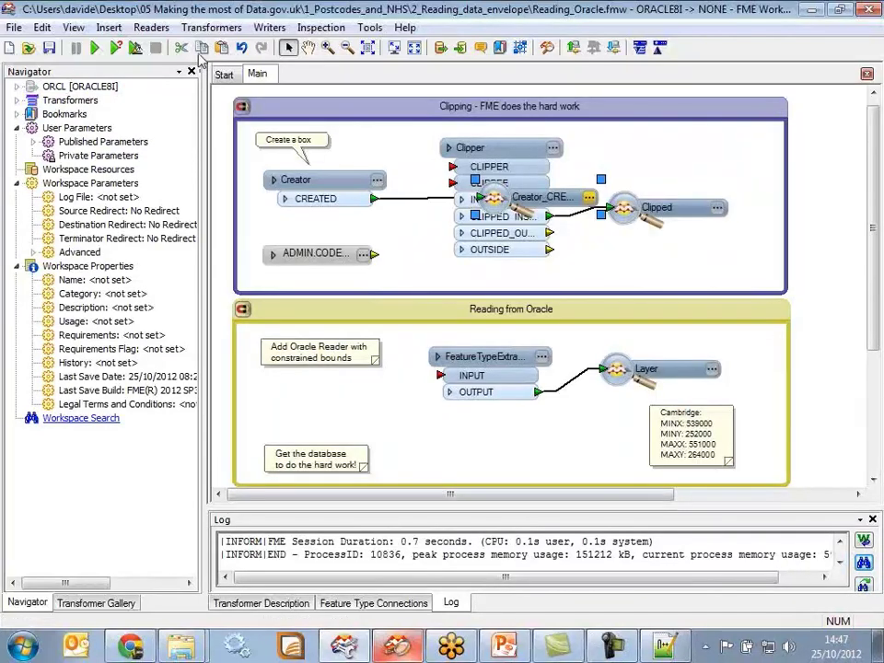
# Run the workspace and examine the created box's bounding coordinates in the viewer, then close the viewer.
pyautogui.click(95, 53)
pyautogui.moveTo(539, 204); pyautogui.dragTo(539, 289)
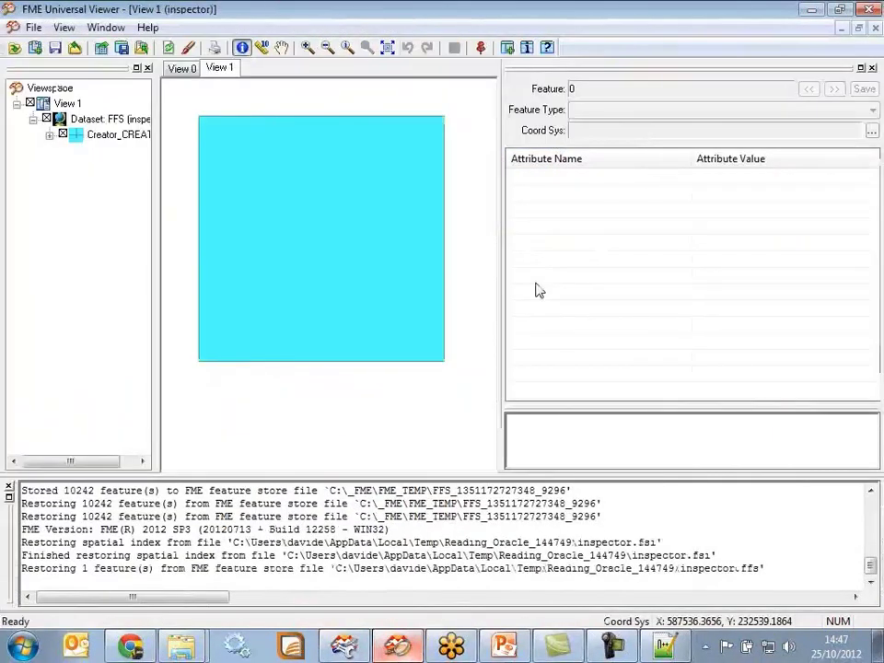
pyautogui.click(301, 274)
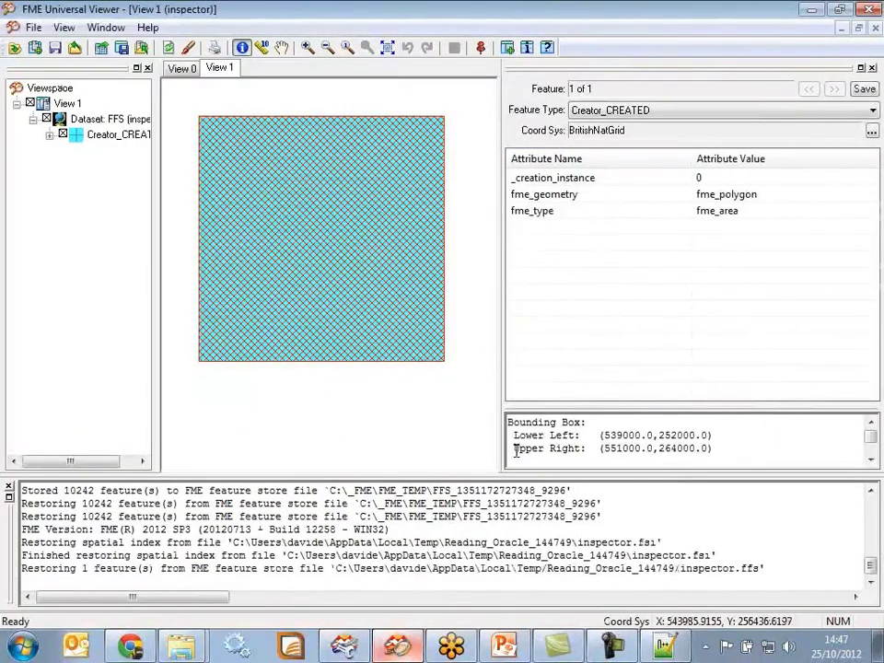
pyautogui.click(869, 9)
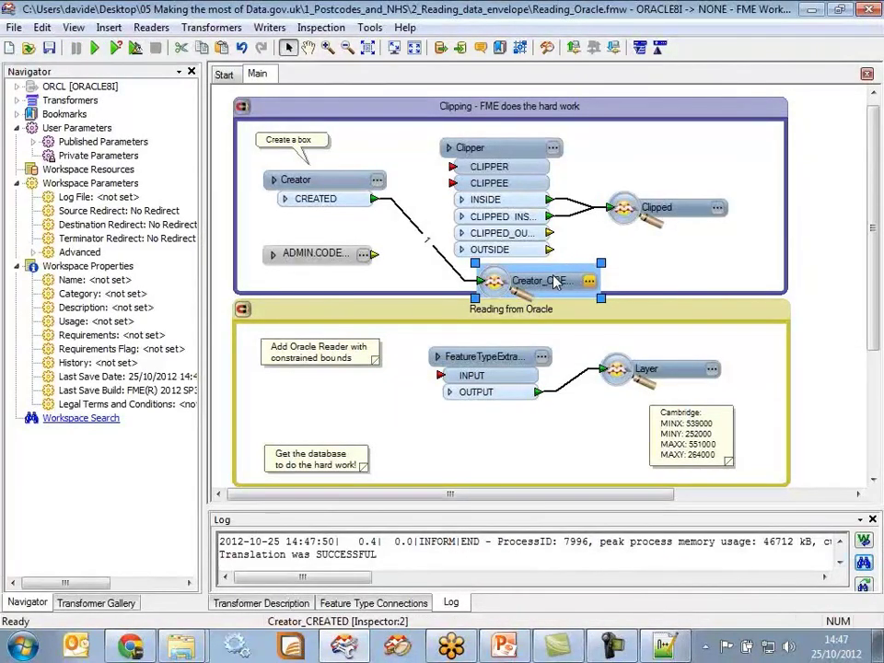
# Replace the Creator's Inspector with a connection from CREATED to CLIPPER, and connect ADMIN.CODEPOINT_OPEN to CLIPPEE.
pyautogui.press('Delete')
pyautogui.moveTo(374, 199); pyautogui.dragTo(451, 167)
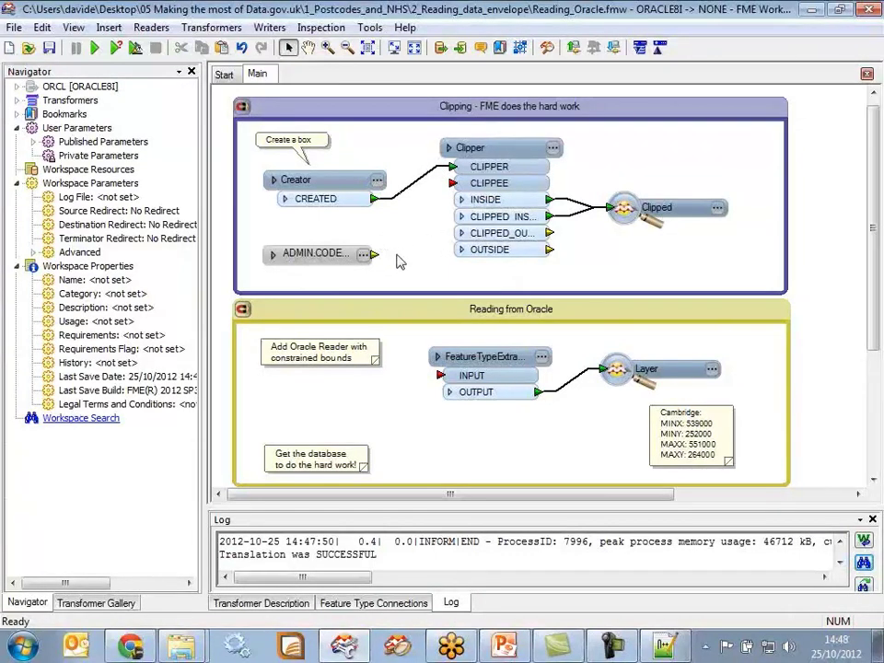
pyautogui.moveTo(374, 255); pyautogui.dragTo(453, 184)
# Re-enable the ORCL reader, then review and accept the Clipper's parameters.
pyautogui.rightClick(60, 88)
pyautogui.click(122, 132)
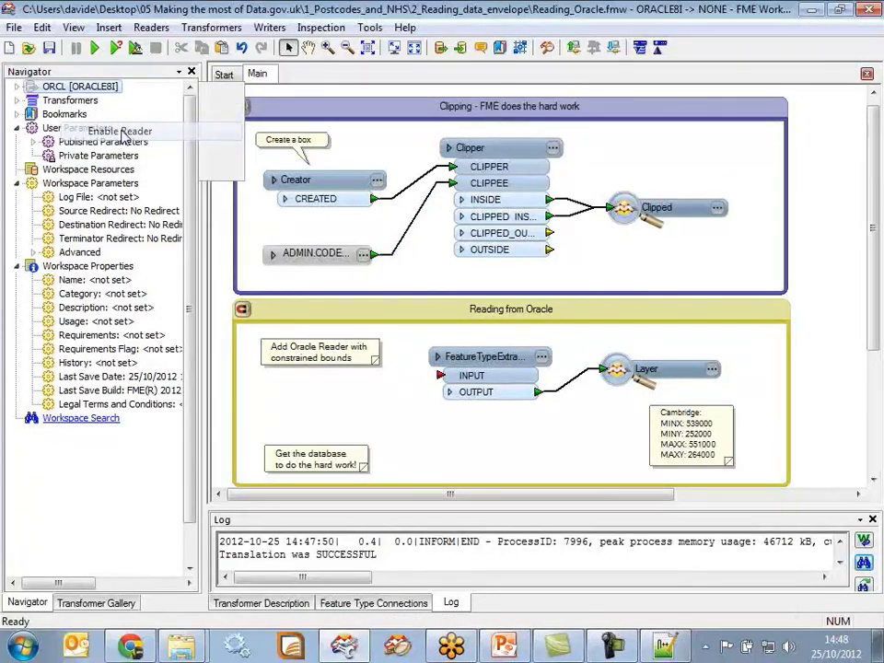
pyautogui.click(553, 150)
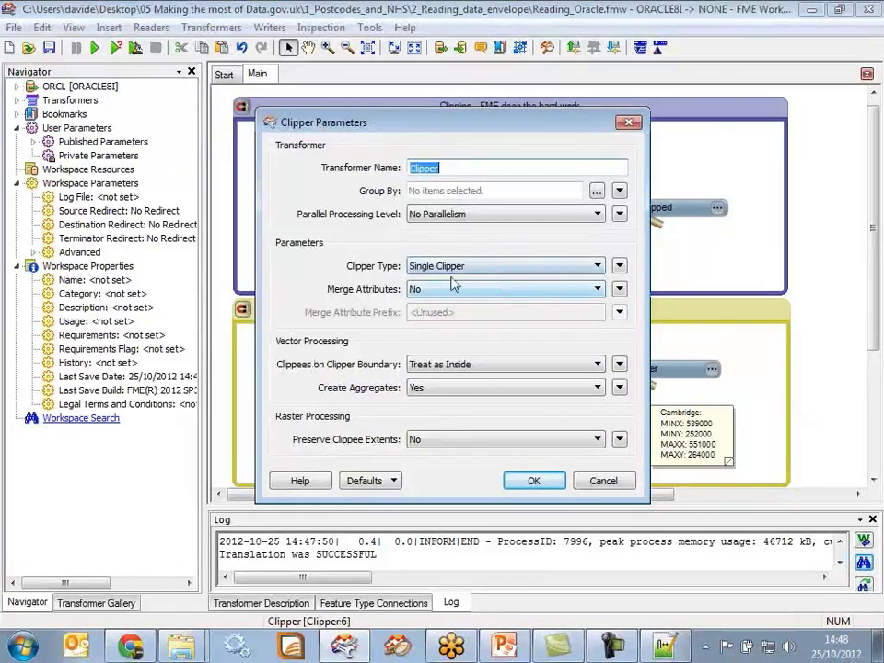
pyautogui.click(534, 480)
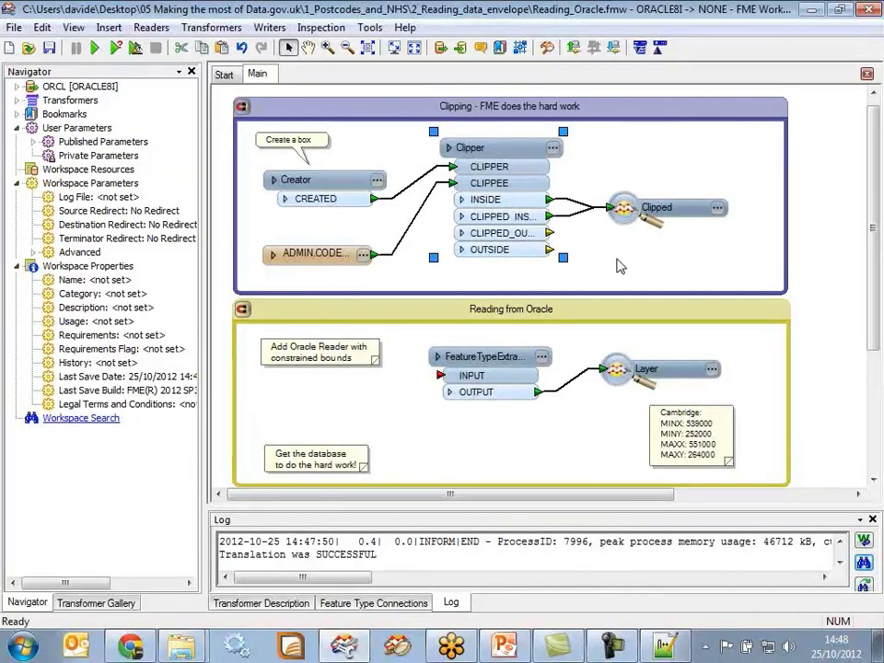
# Run the clipping workflow, view the clipped postcodes, and examine the feature counts on the Clipper's connections.
pyautogui.click(637, 210)
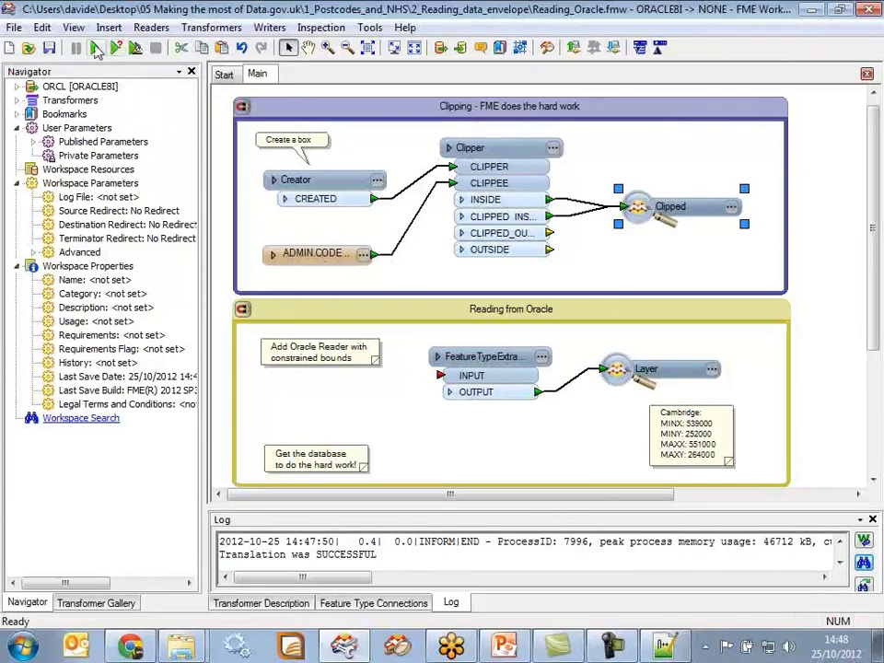
pyautogui.click(94, 48)
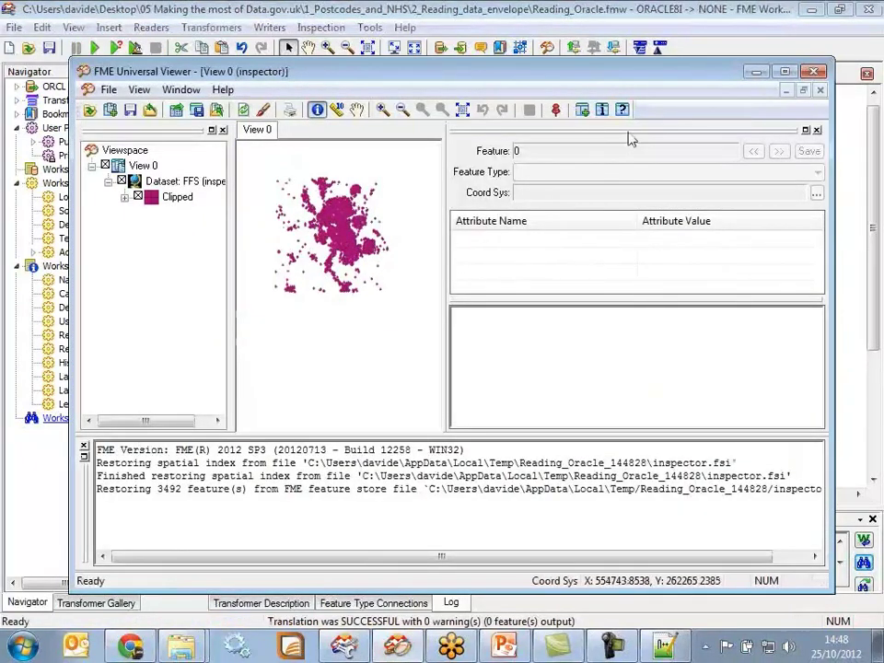
pyautogui.moveTo(694, 72); pyautogui.dragTo(4, 73)
pyautogui.click(339, 260)
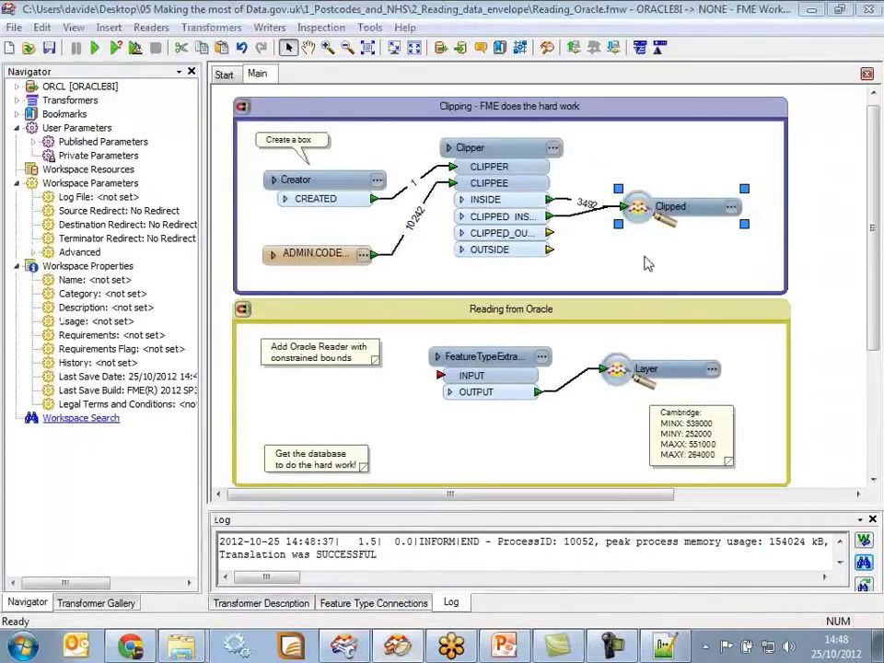
pyautogui.click(410, 231)
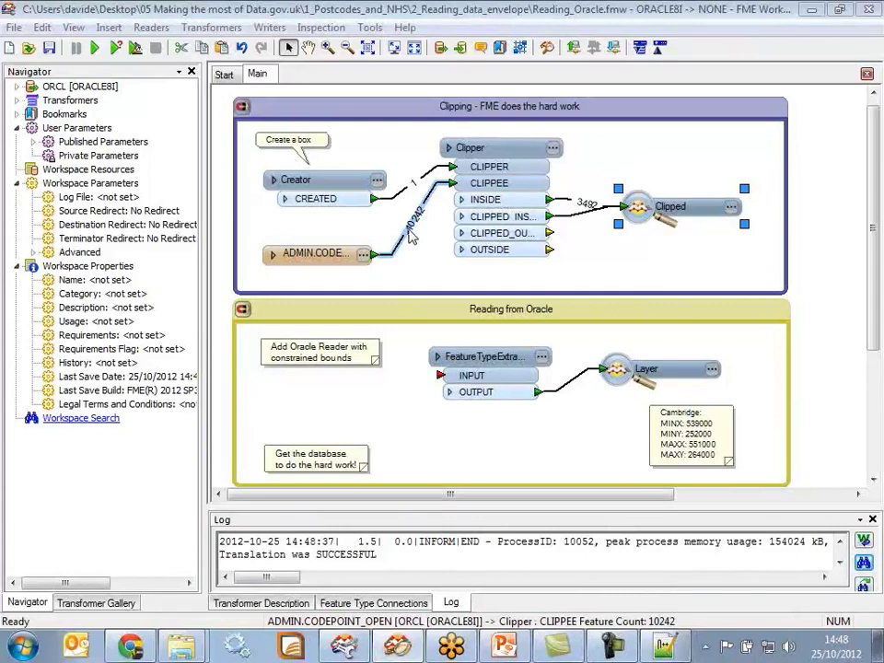
pyautogui.click(350, 225)
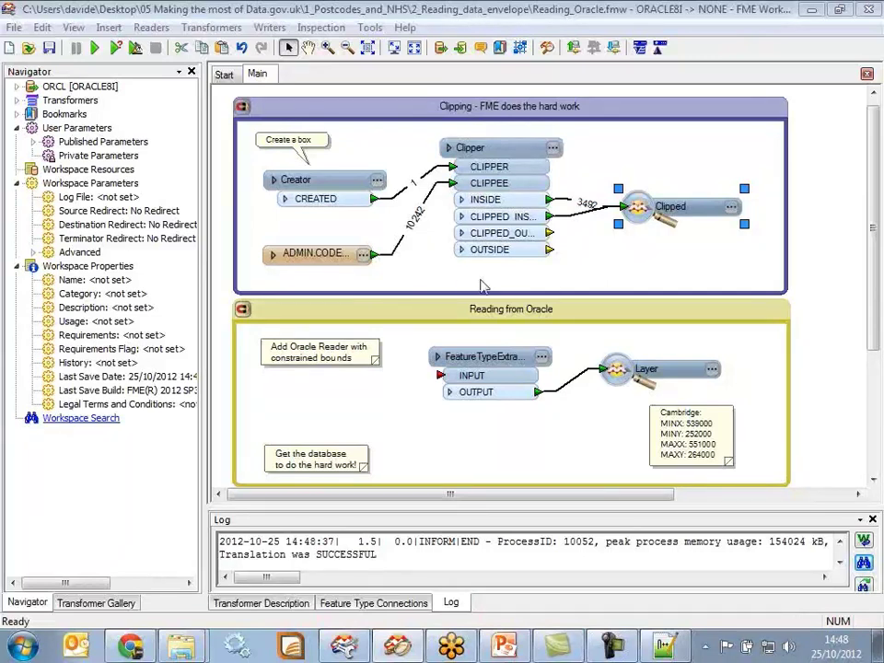
# Delete the connection between ADMIN.CODEPOINT_OPEN and the Clipper's CLIPPEE input.
pyautogui.click(416, 247)
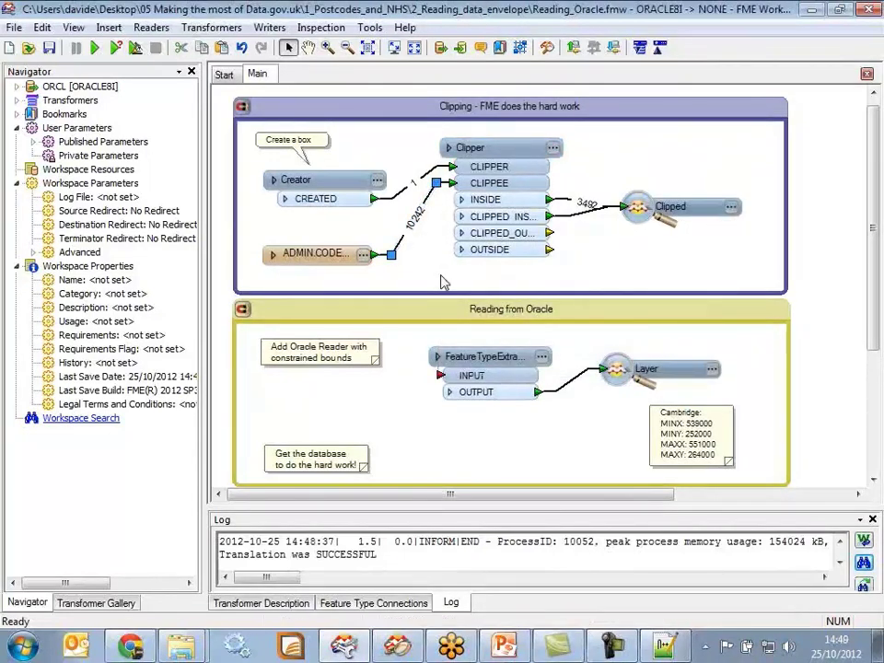
pyautogui.press('Delete')
# Enlarge the log to examine the clipping run's session duration and peak memory usage, then shrink it again.
pyautogui.moveTo(485, 508); pyautogui.dragTo(485, 337)
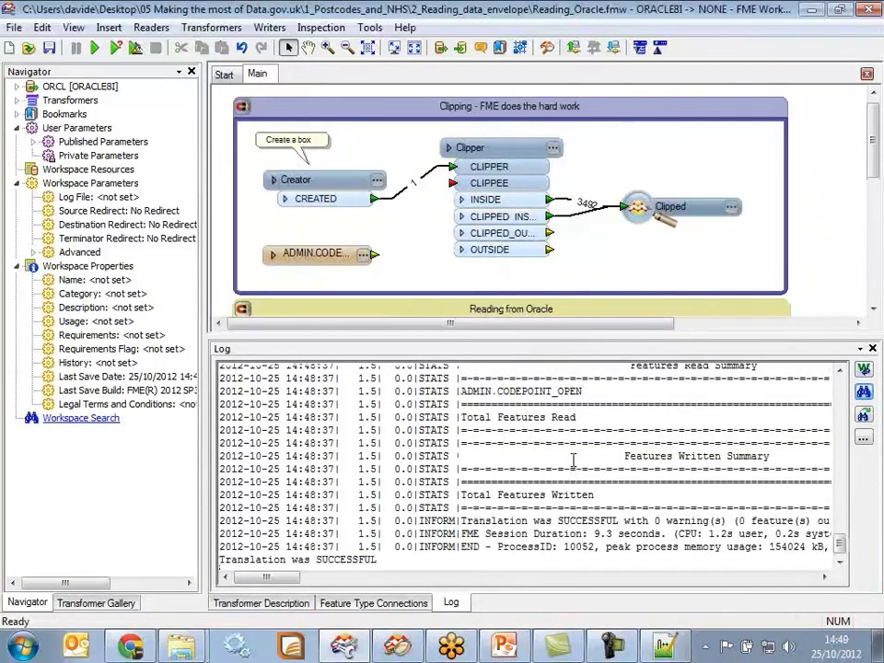
pyautogui.doubleClick(603, 555)
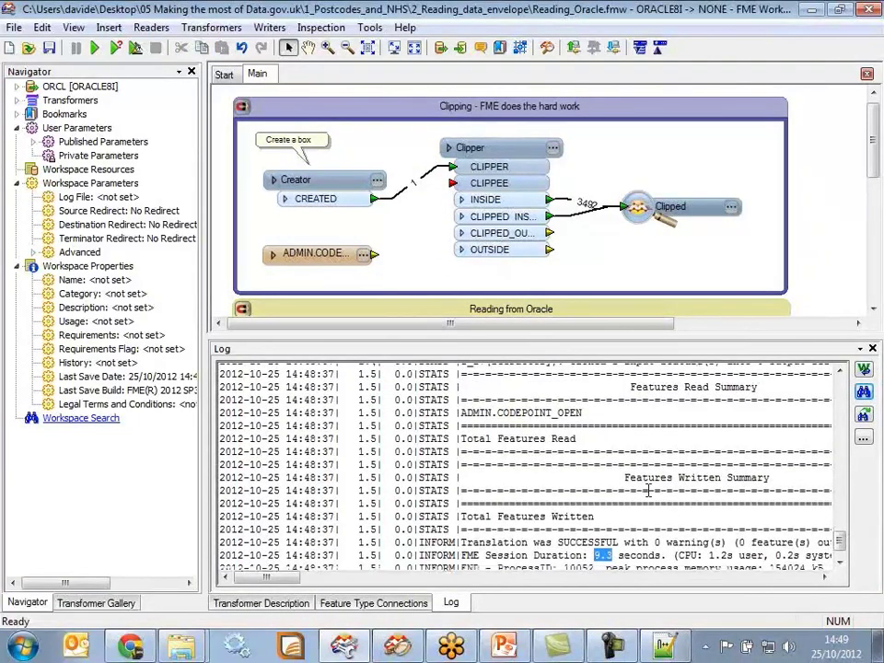
pyautogui.scroll(-2, 648, 491)
pyautogui.moveTo(233, 577); pyautogui.dragTo(314, 586)
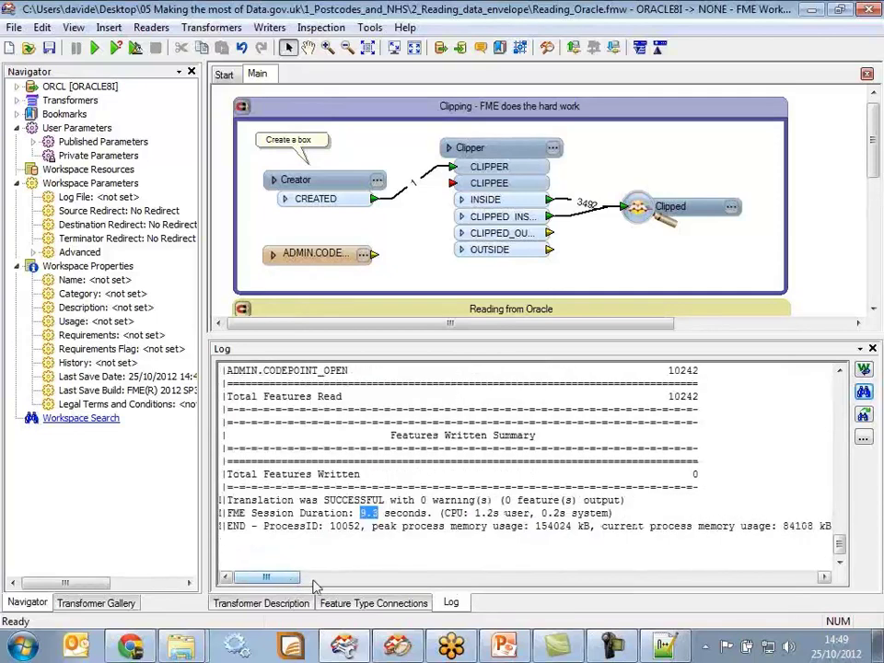
pyautogui.doubleClick(551, 525)
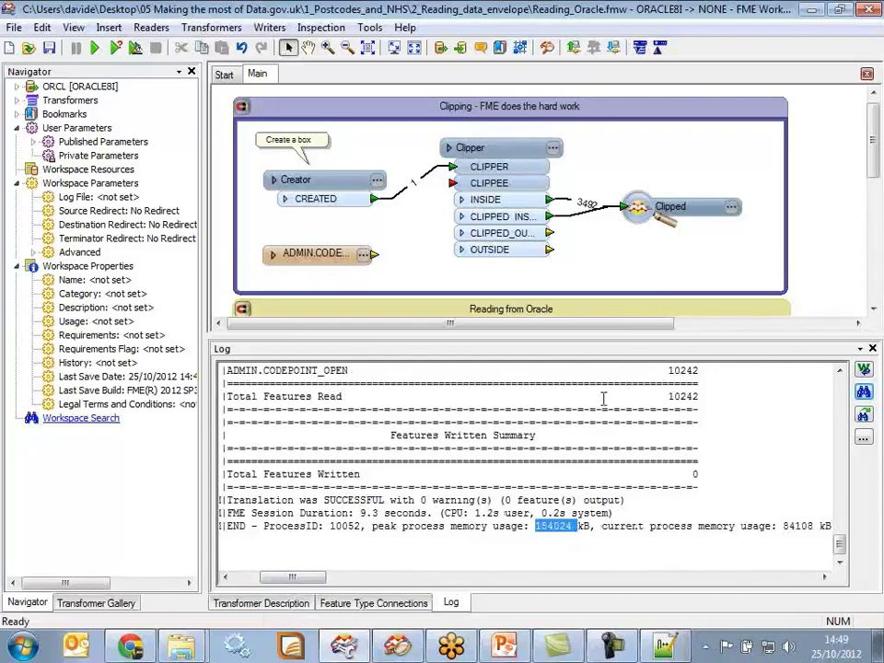
pyautogui.moveTo(587, 338); pyautogui.dragTo(627, 512)
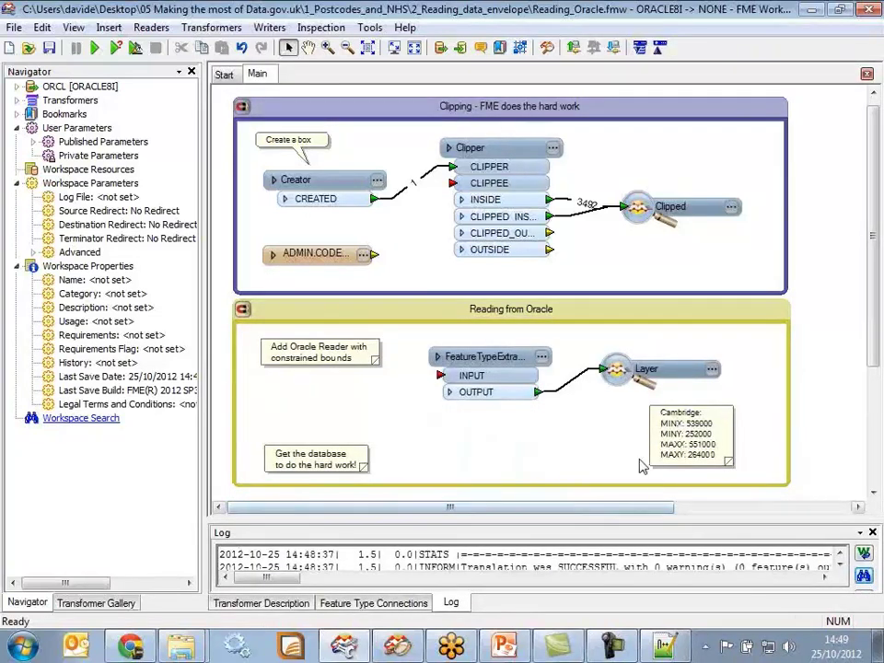
# Move the ADMIN.CODEPOINT_OPEN feature type into the Reading from Oracle bookmark and connect it to the FeatureTypeExtractor's INPUT.
pyautogui.moveTo(313, 253); pyautogui.dragTo(313, 408)
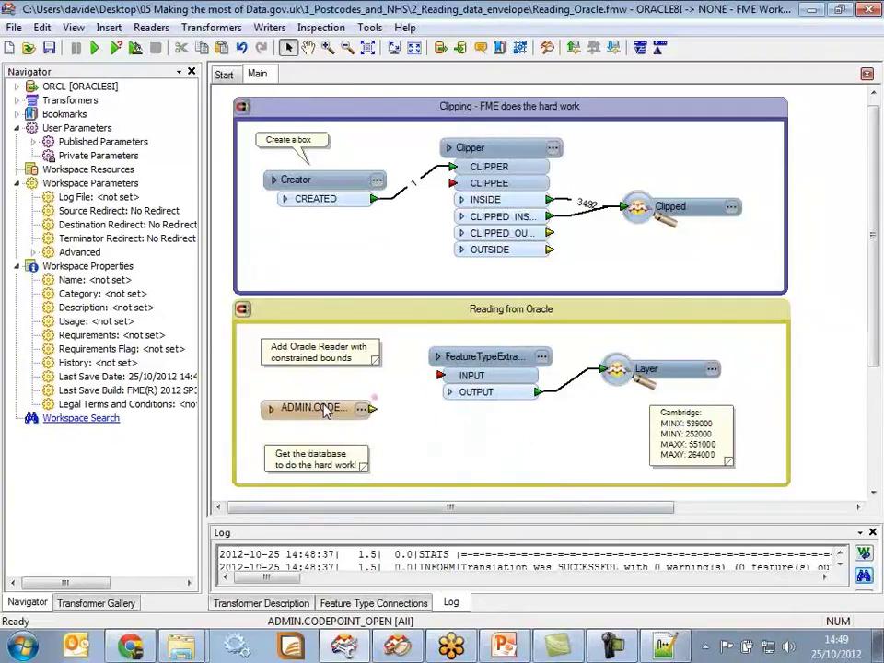
pyautogui.moveTo(373, 409); pyautogui.dragTo(440, 376)
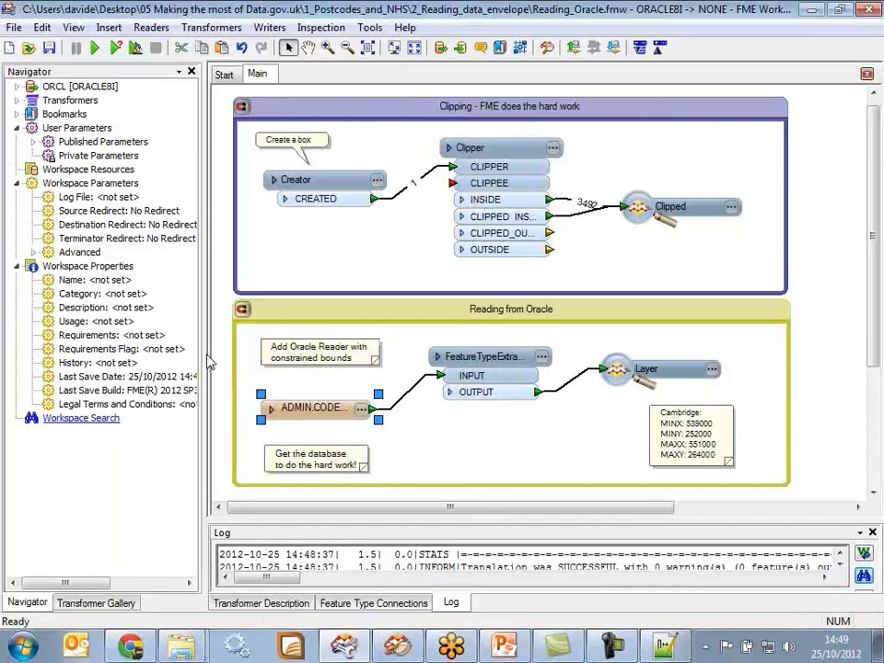
# Set the ORCL reader's search envelope minimums to 539000 for X and 252000 for Y.
pyautogui.moveTo(208, 361); pyautogui.dragTo(304, 365)
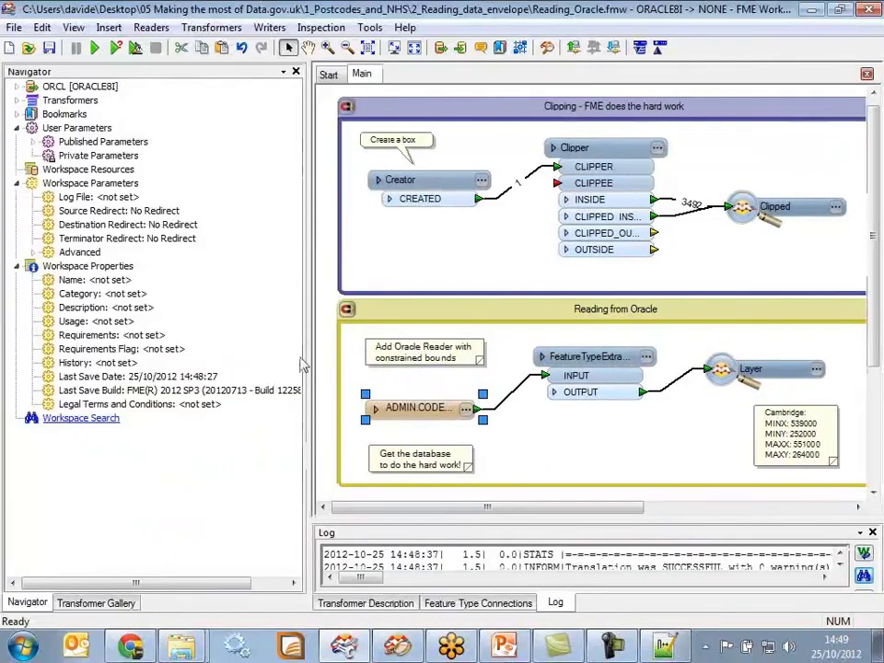
pyautogui.click(17, 85)
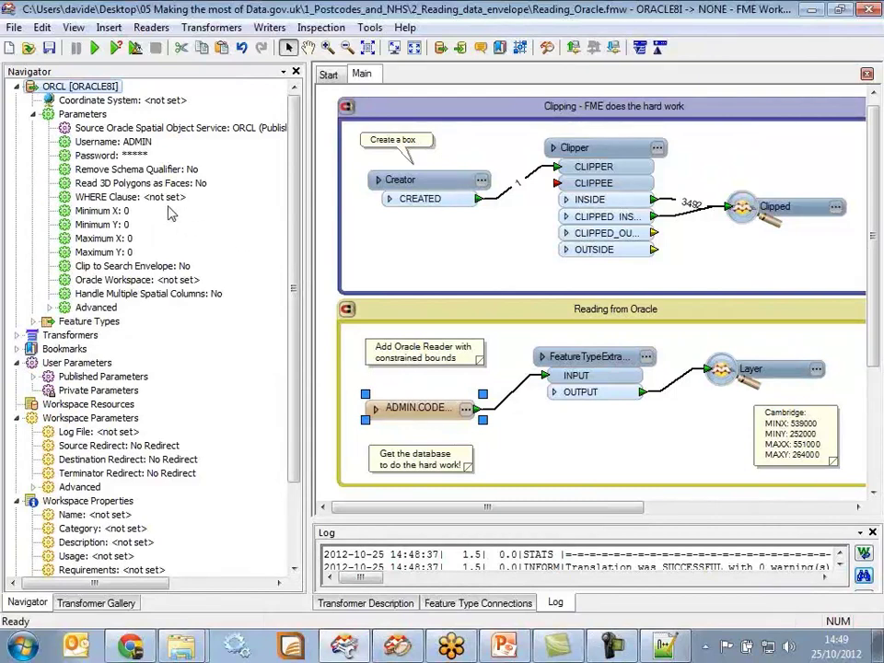
pyautogui.click(136, 199)
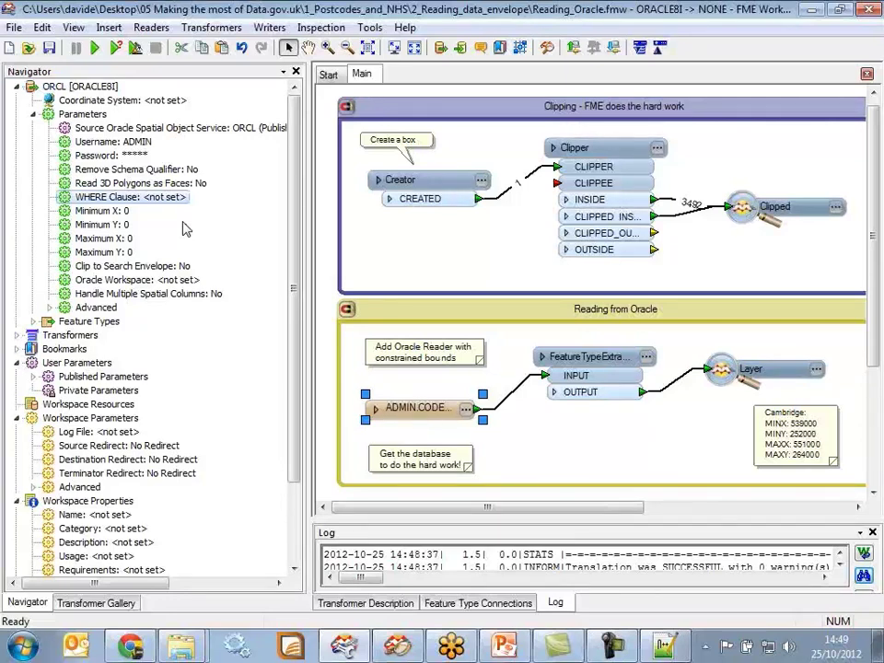
pyautogui.doubleClick(97, 211)
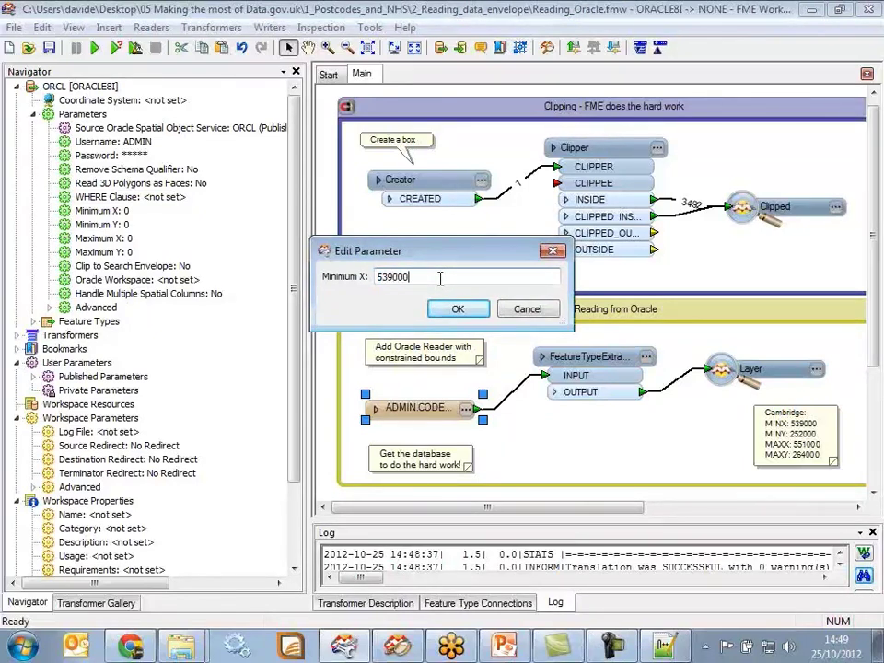
pyautogui.click(472, 309)
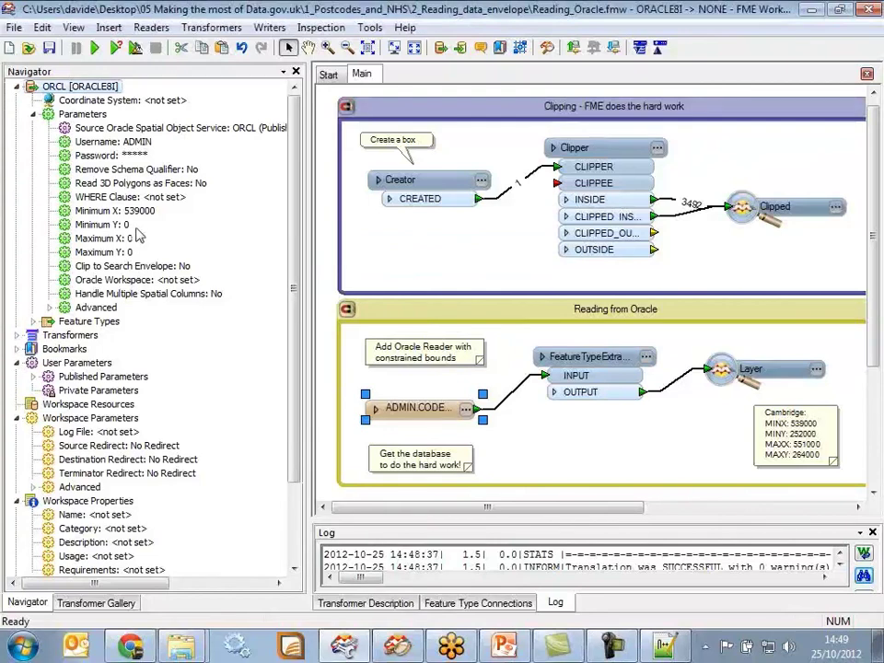
pyautogui.press('Down')
pyautogui.press('Return')
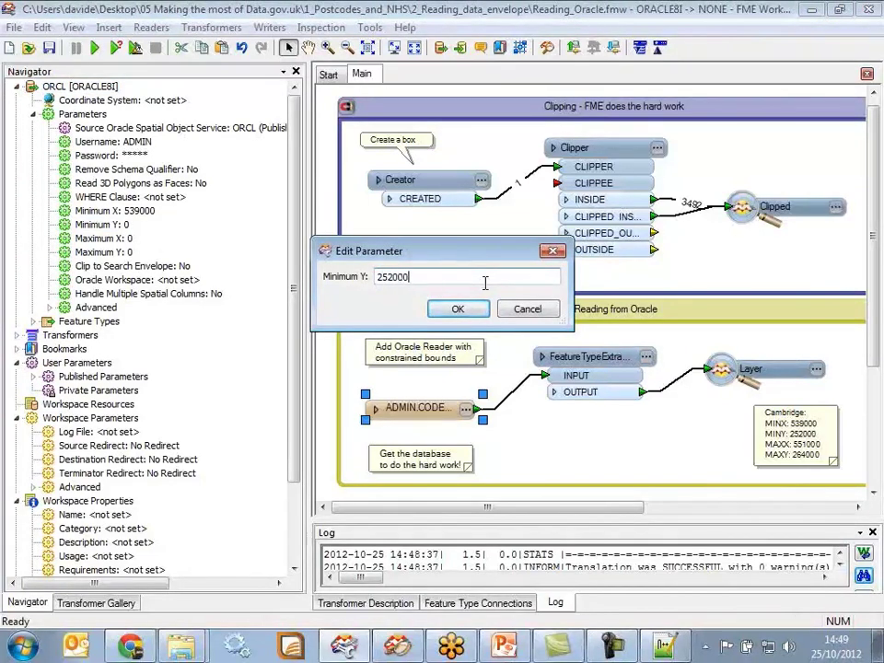
pyautogui.write('252000')
pyautogui.click(458, 309)
# Set the ORCL reader's search envelope maximums to 551000 for X and 264000 for Y.
pyautogui.doubleClick(103, 238)
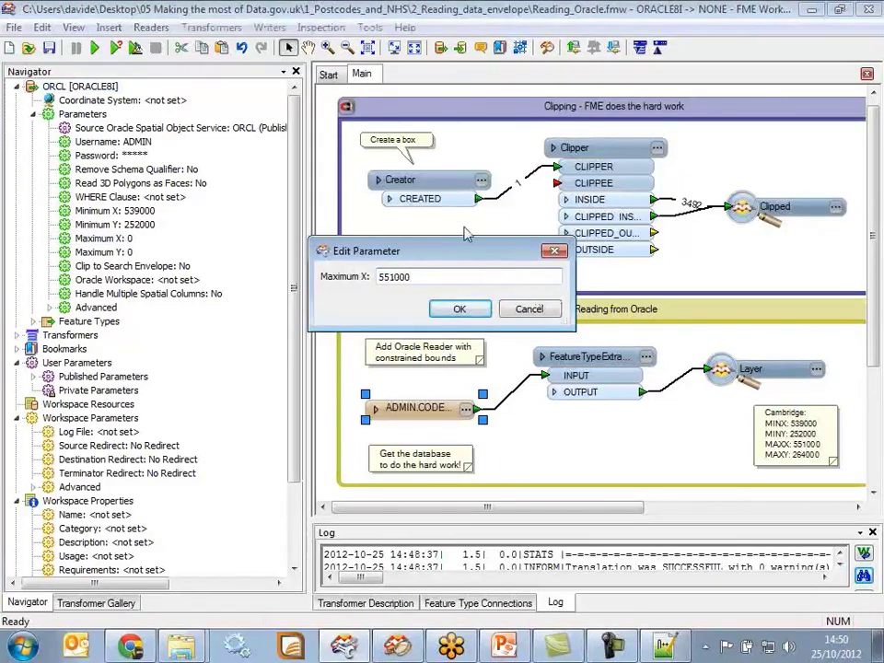
pyautogui.click(458, 309)
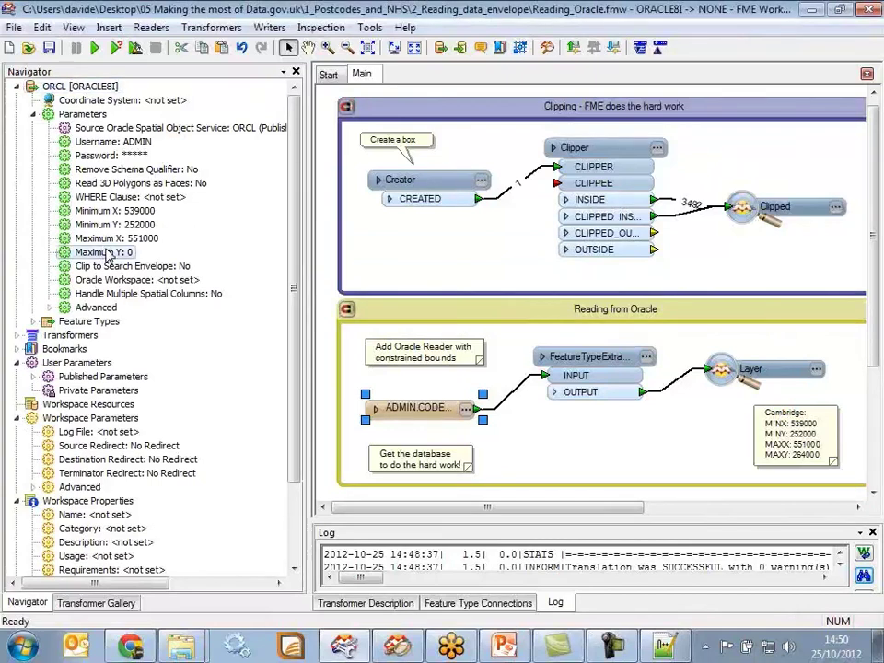
pyautogui.doubleClick(112, 254)
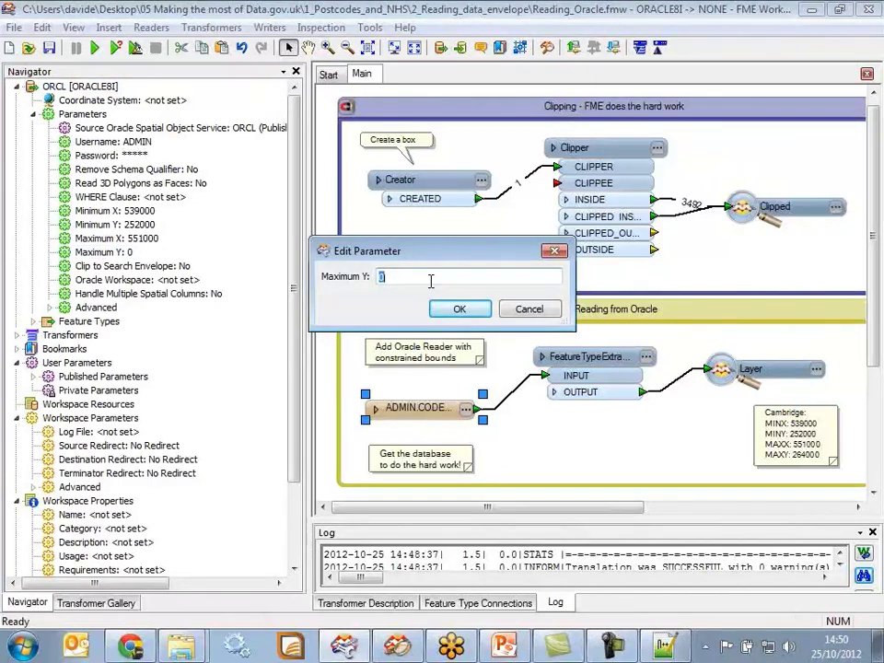
pyautogui.write('264000')
pyautogui.click(456, 308)
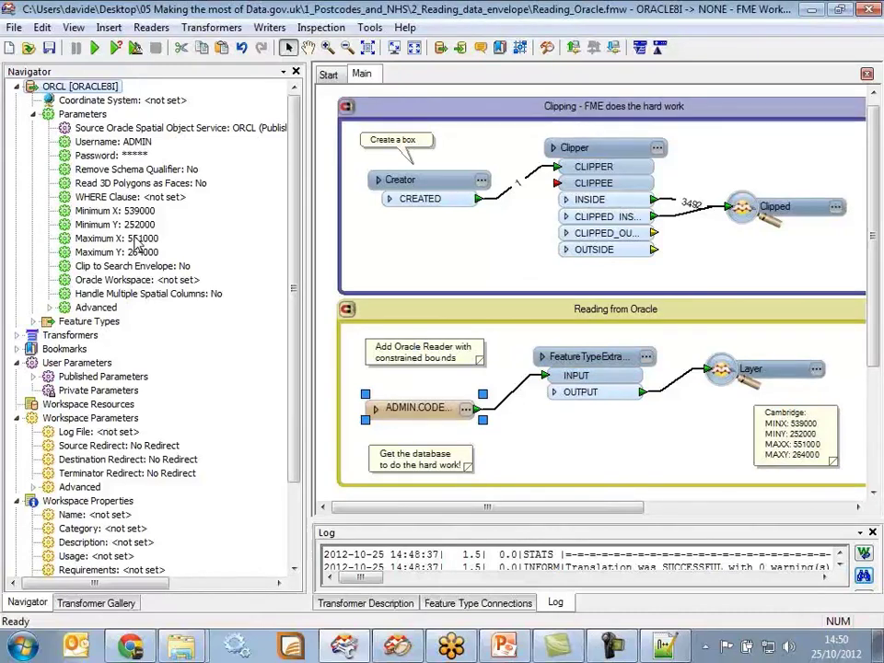
# Set the ORCL reader's Clip to Search Envelope parameter to Yes.
pyautogui.click(115, 48)
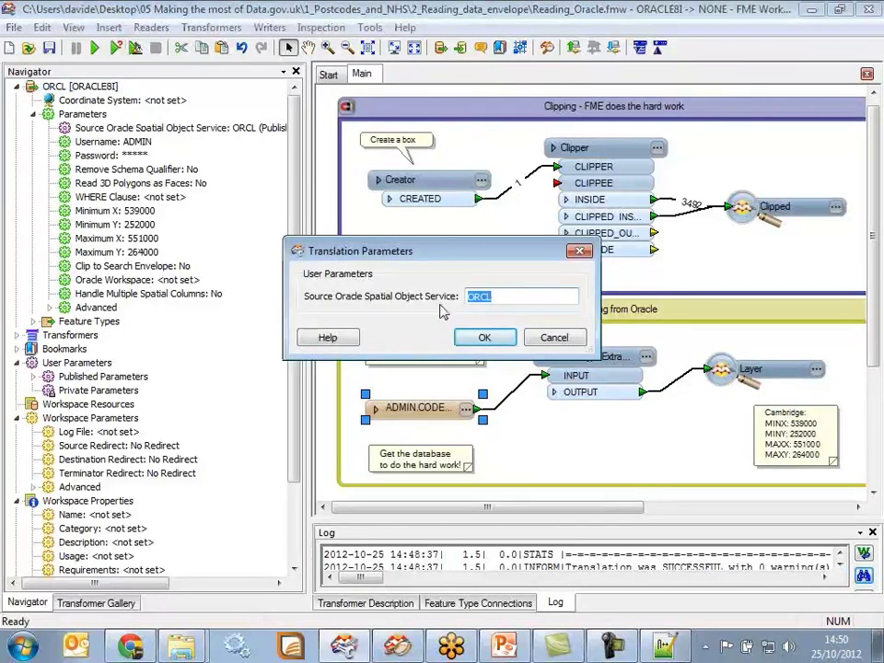
pyautogui.click(555, 338)
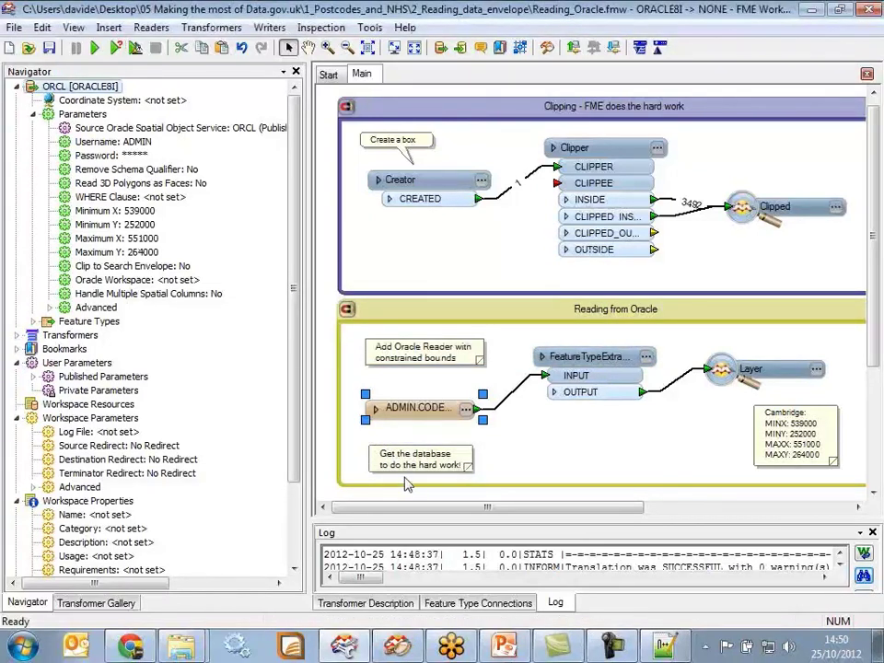
pyautogui.doubleClick(117, 266)
pyautogui.click(489, 277)
pyautogui.click(466, 303)
pyautogui.click(485, 311)
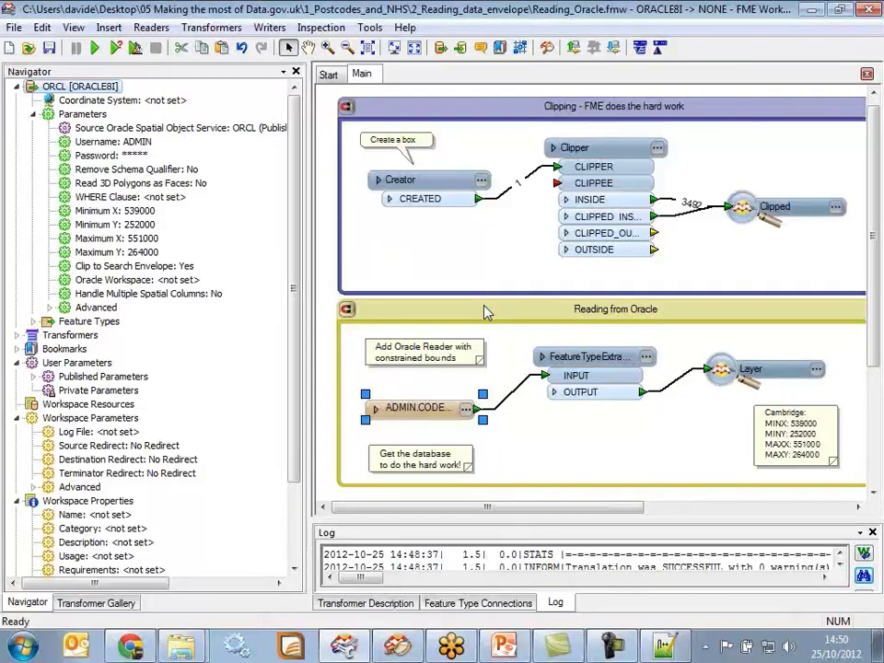
# Run the translation with the search envelope applied, inspect the Layer output in FME Universal Viewer, and minimise the viewer.
pyautogui.click(116, 49)
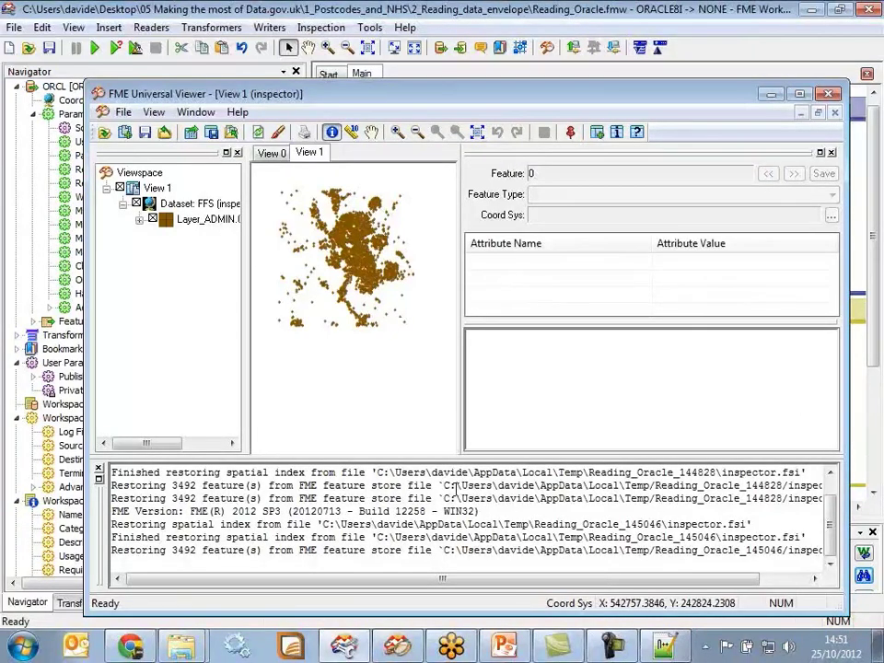
pyautogui.click(779, 100)
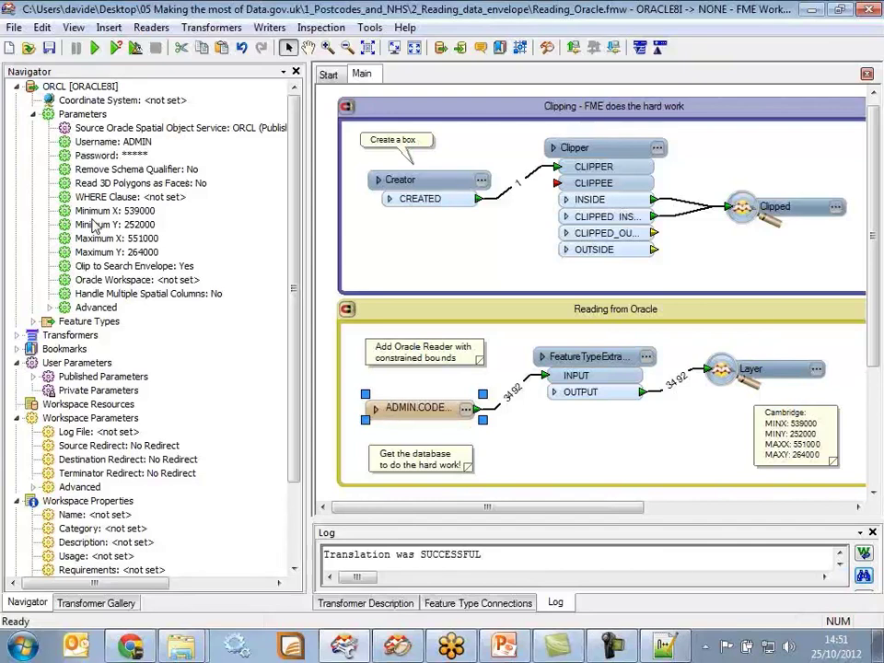
# Review the ORCL reader's advanced parameters, then collapse the reader and narrow the Navigator.
pyautogui.click(50, 308)
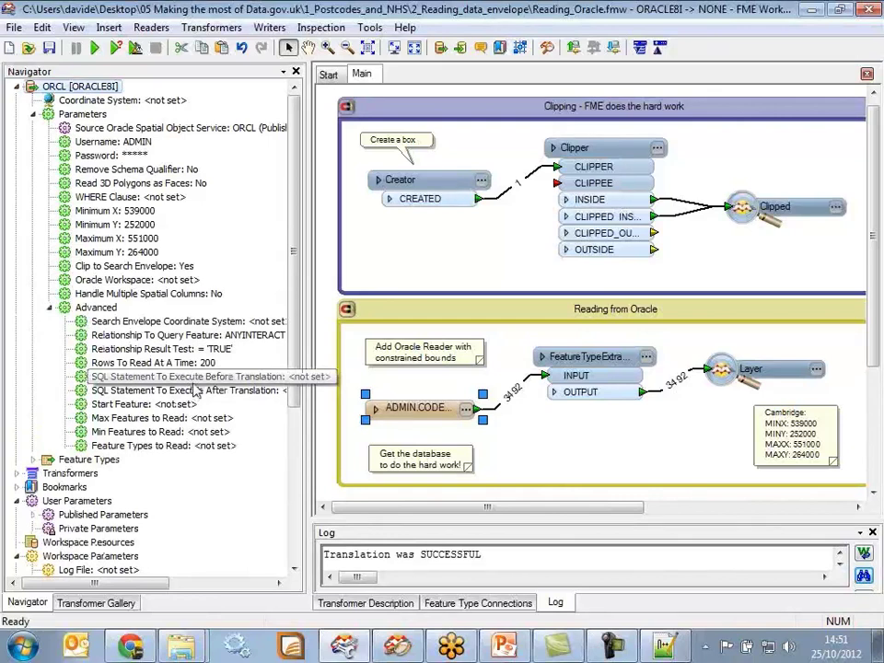
pyautogui.click(50, 308)
pyautogui.click(15, 86)
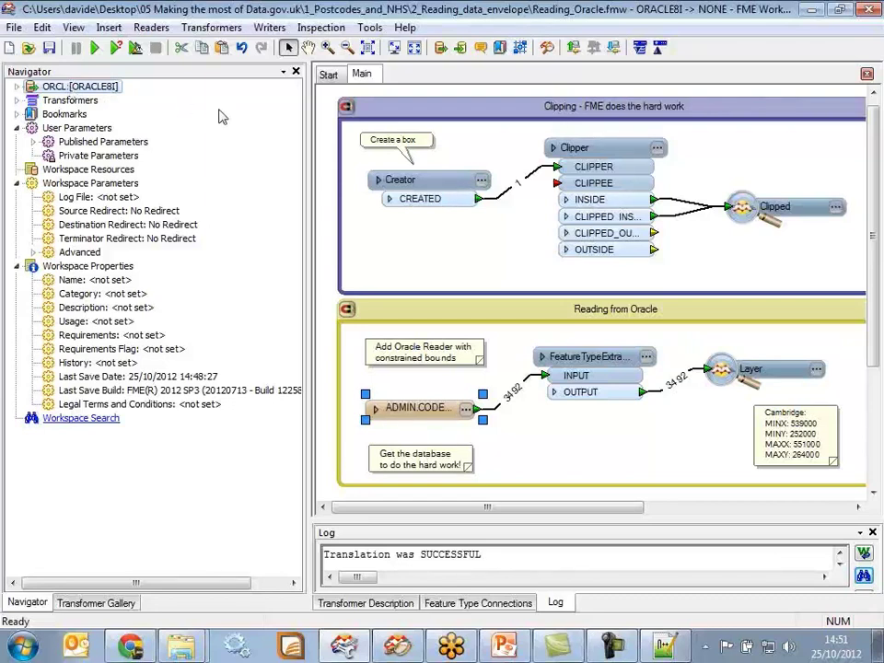
pyautogui.moveTo(309, 260); pyautogui.dragTo(247, 276)
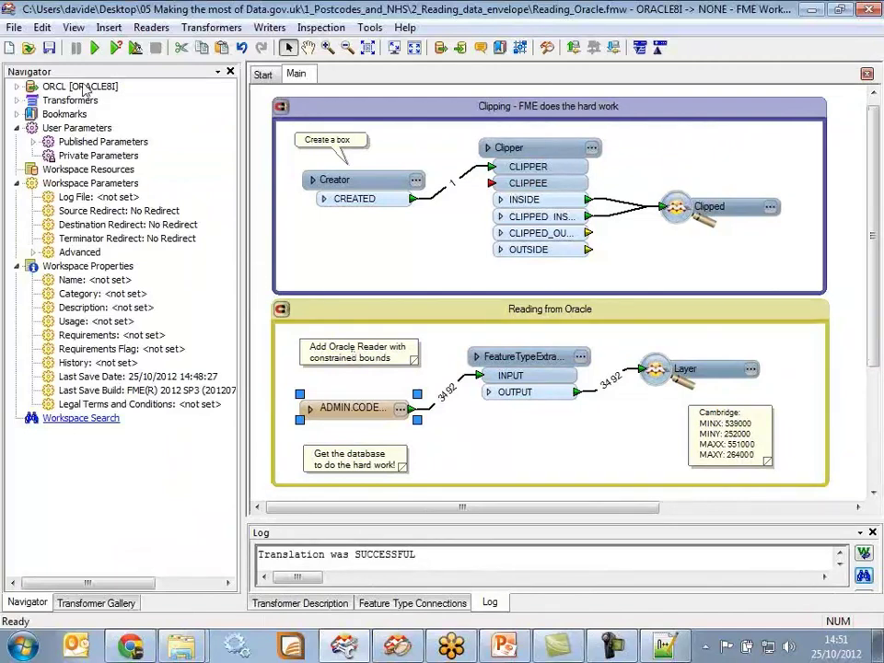
# Close the Reading_Oracle.fmw workspace without saving the changes.
pyautogui.click(14, 27)
pyautogui.click(38, 83)
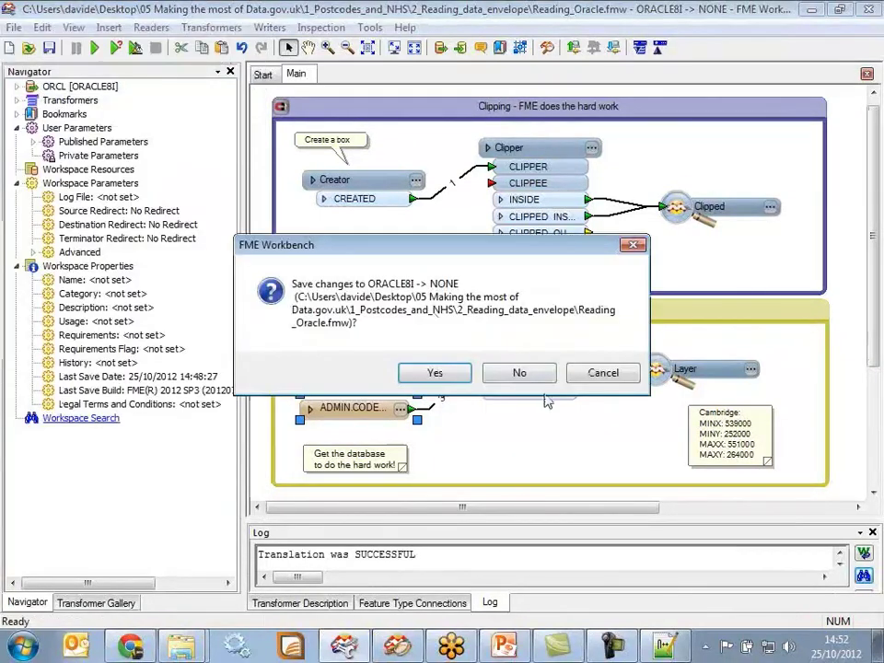
pyautogui.click(533, 373)
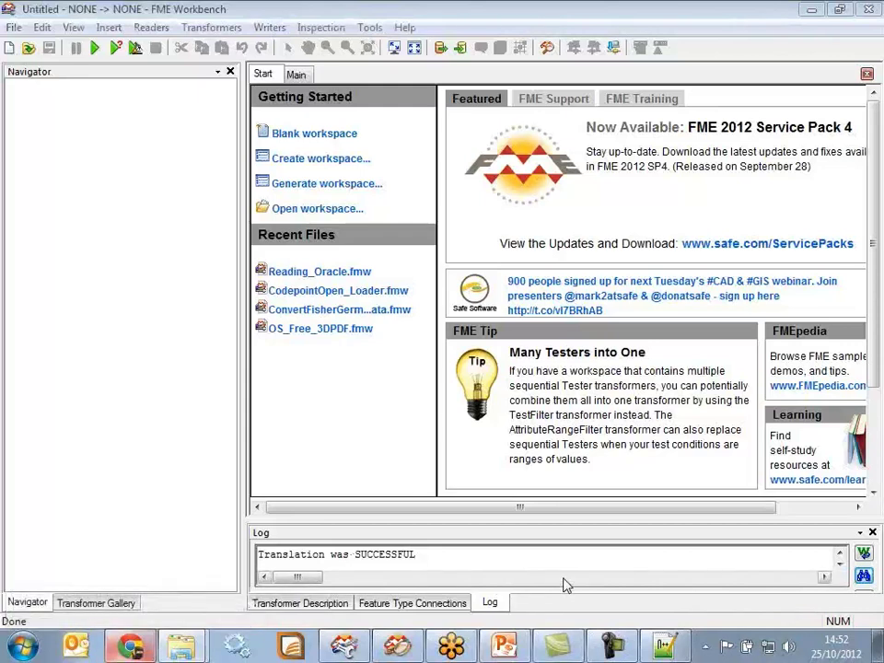
# Switch to FME Universal Viewer and close both inspection views, View 1 and View 0.
pyautogui.click(403, 648)
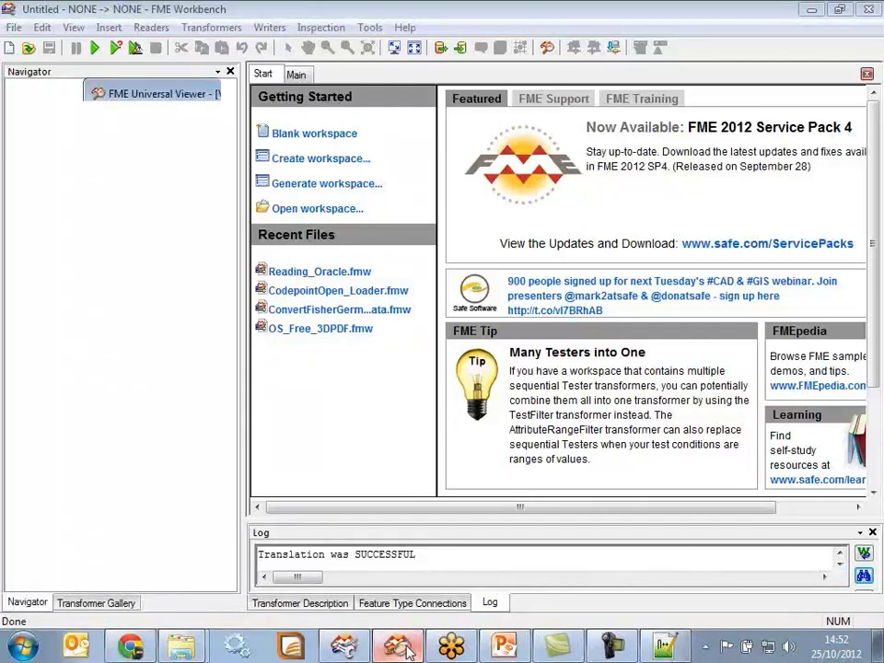
pyautogui.click(121, 111)
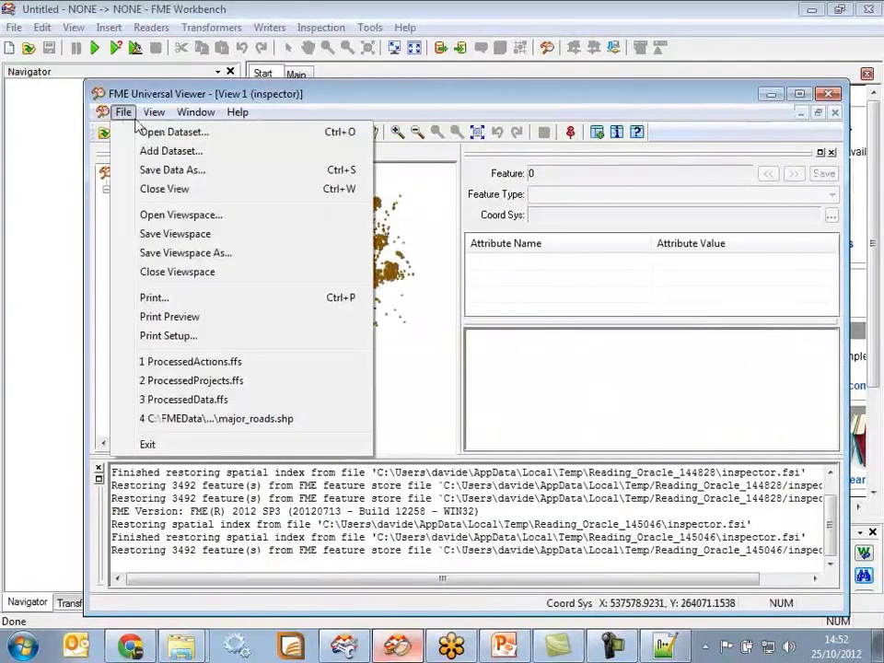
pyautogui.click(172, 191)
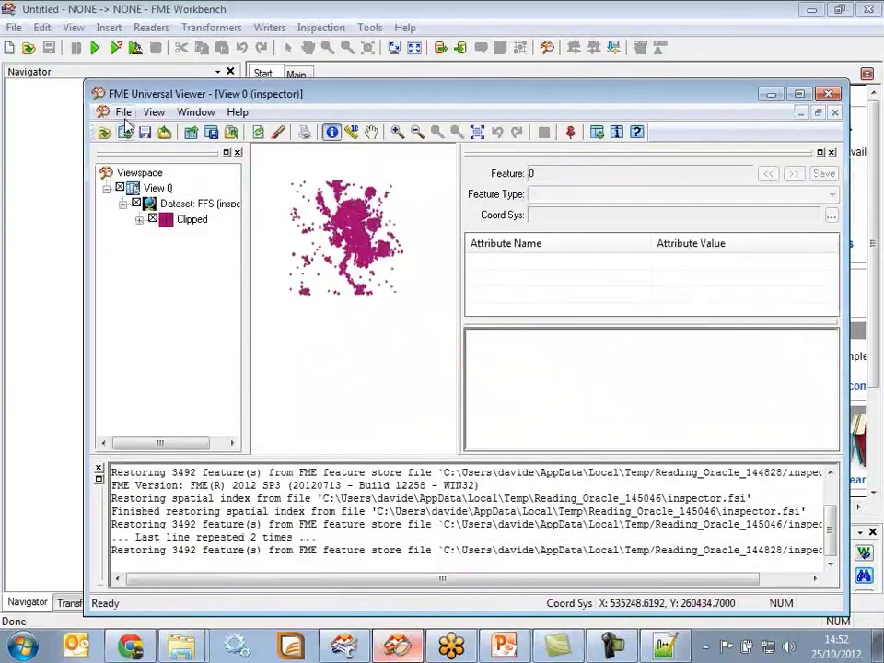
pyautogui.click(123, 112)
pyautogui.click(164, 189)
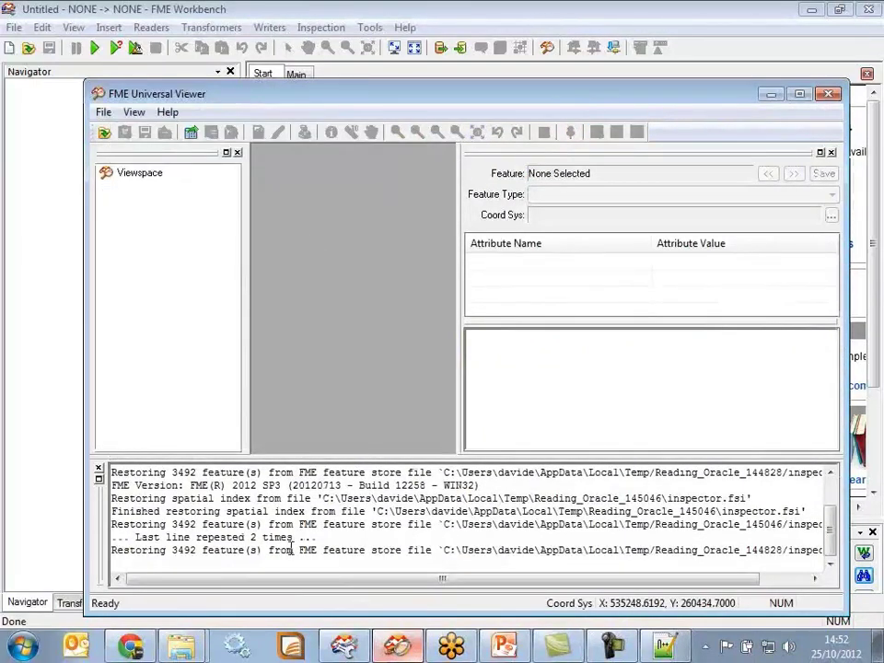
# Switch to MapInfo Professional, start opening a WMS table, and show the list of available WMS servers.
pyautogui.click(344, 647)
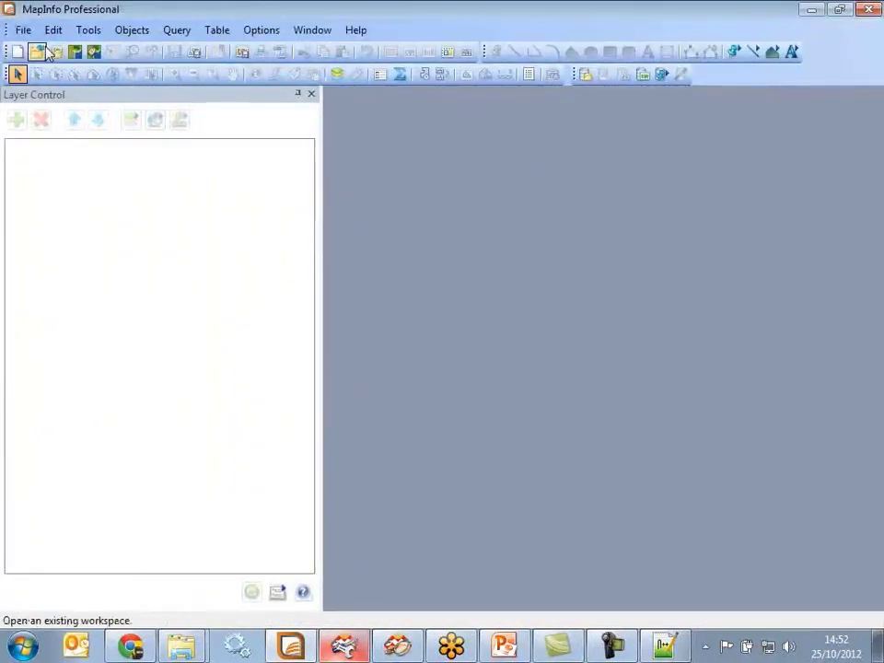
pyautogui.click(23, 30)
pyautogui.moveTo(78, 87)
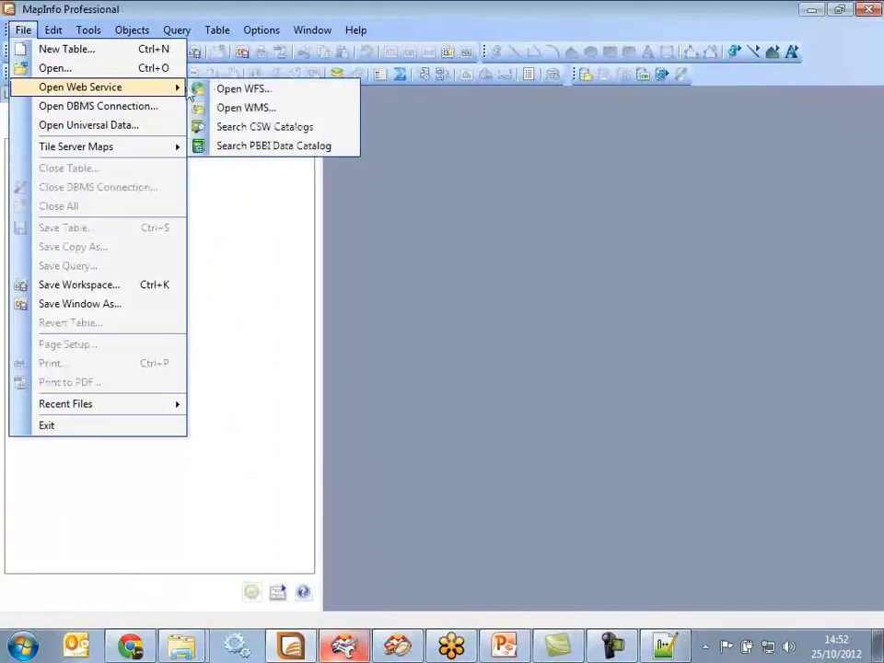
pyautogui.click(248, 107)
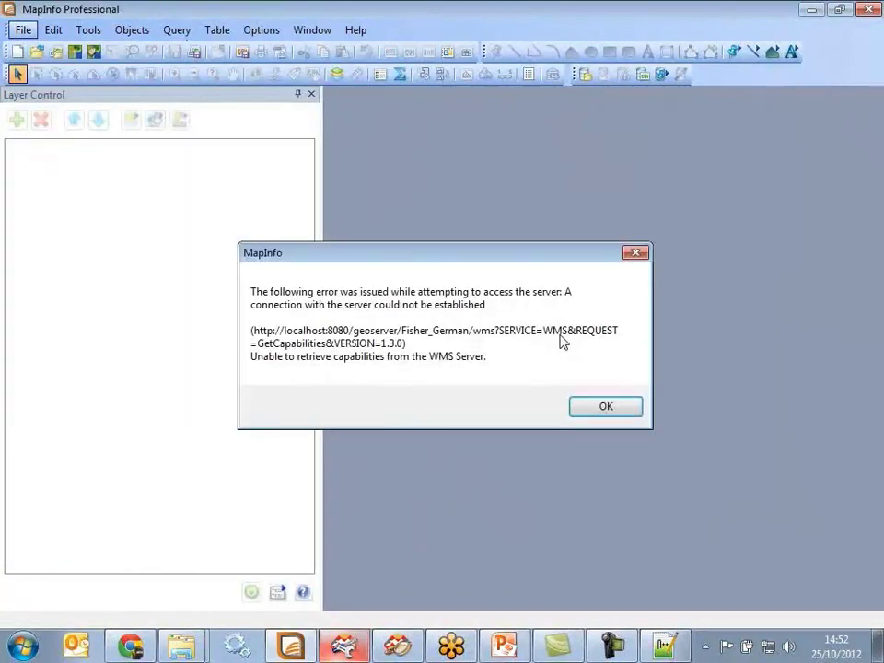
pyautogui.click(586, 406)
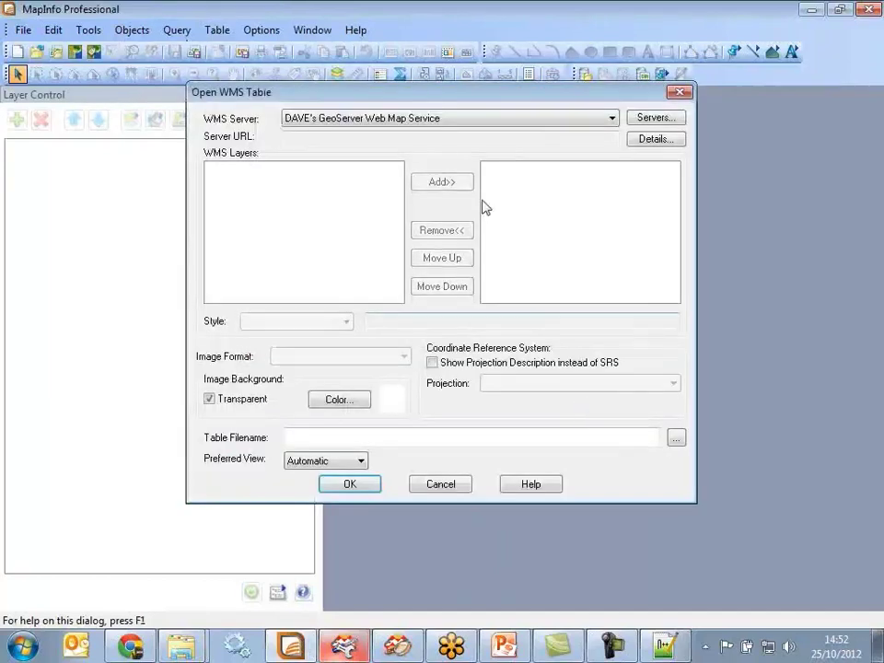
pyautogui.click(458, 122)
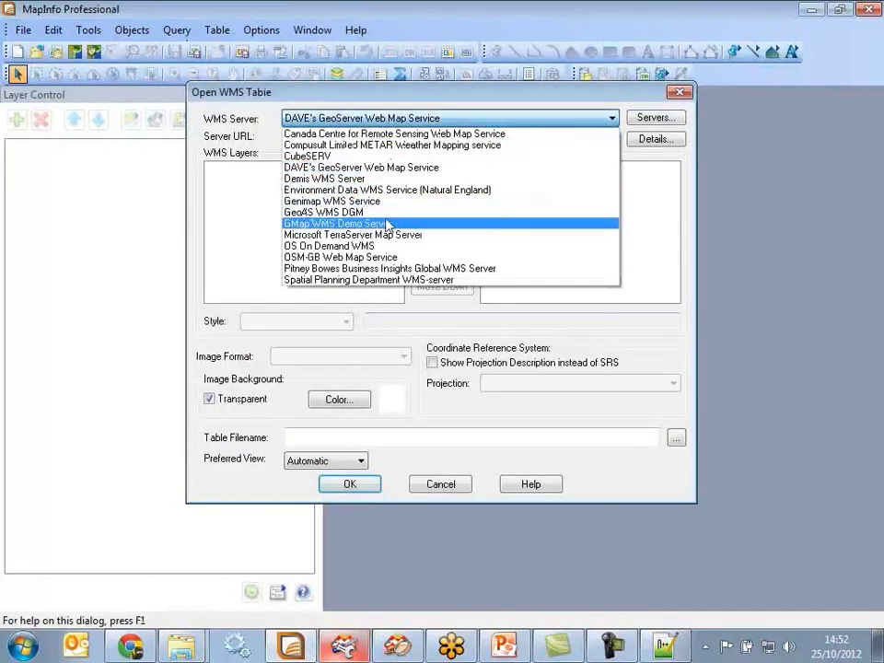
# Open a WMS table from OSM-GB Web Map Service with the "All layers in NativeBNG" layer in projection EPSG:27700.
pyautogui.click(348, 258)
pyautogui.click(306, 184)
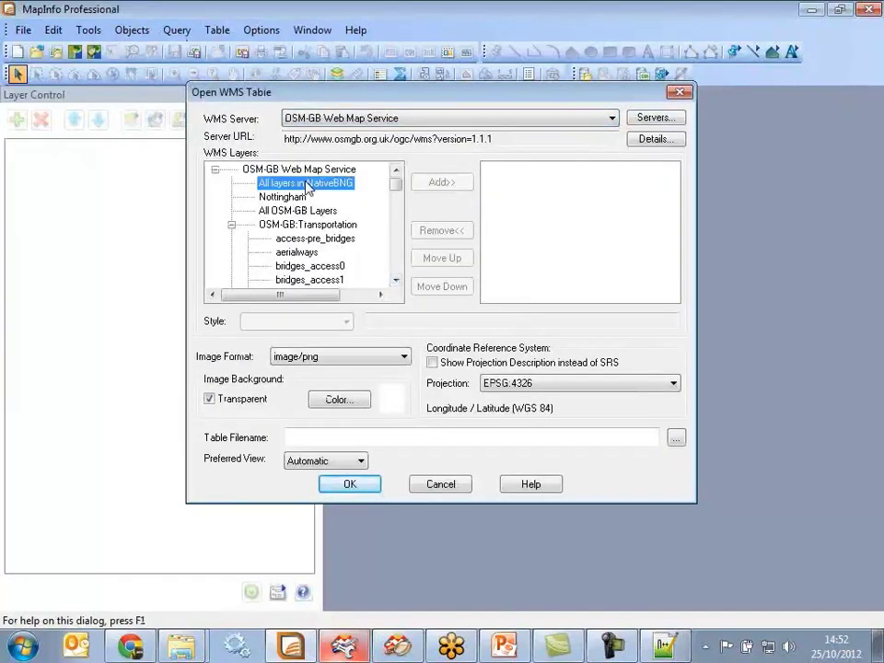
pyautogui.click(441, 182)
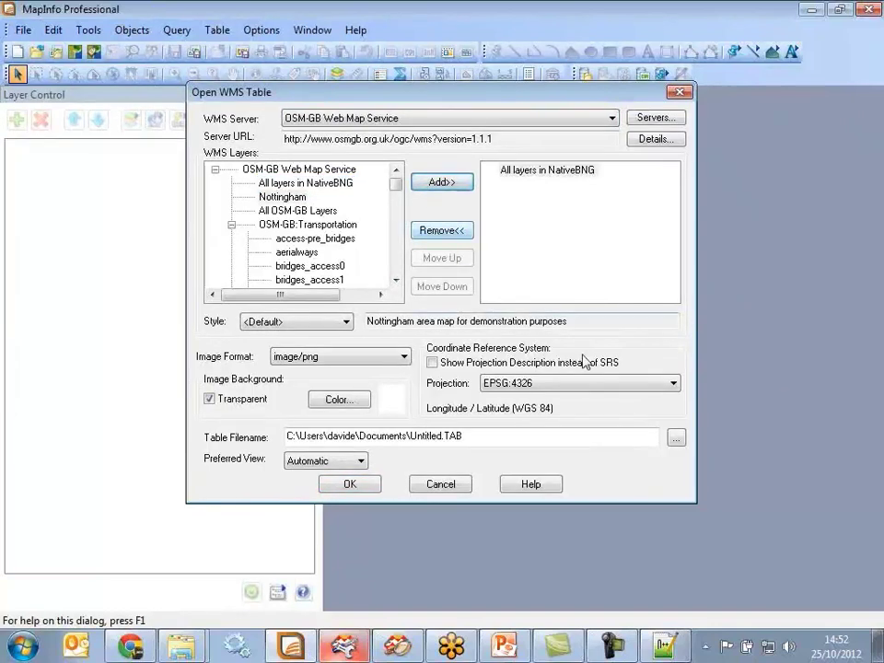
pyautogui.click(568, 385)
pyautogui.click(568, 397)
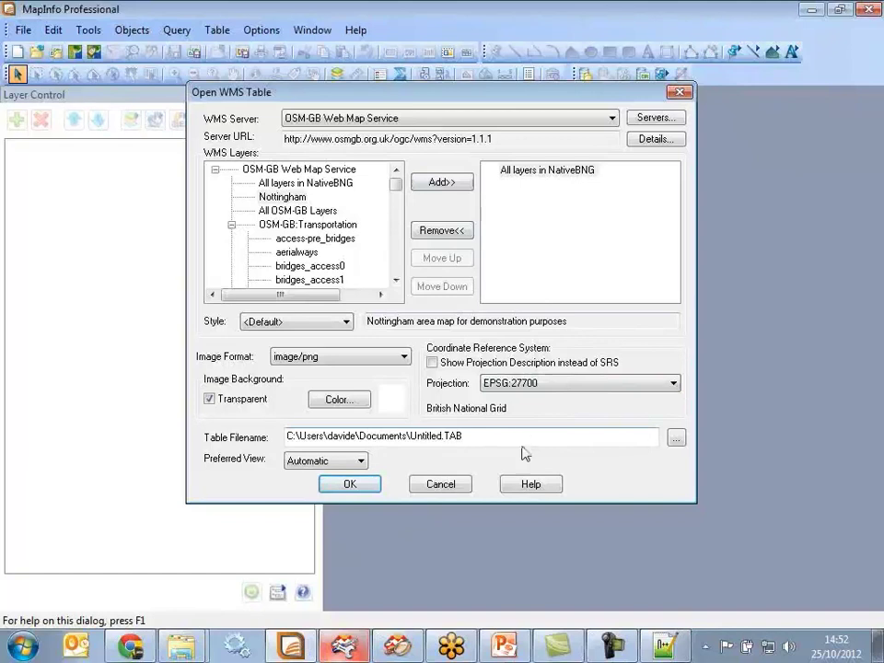
pyautogui.click(365, 487)
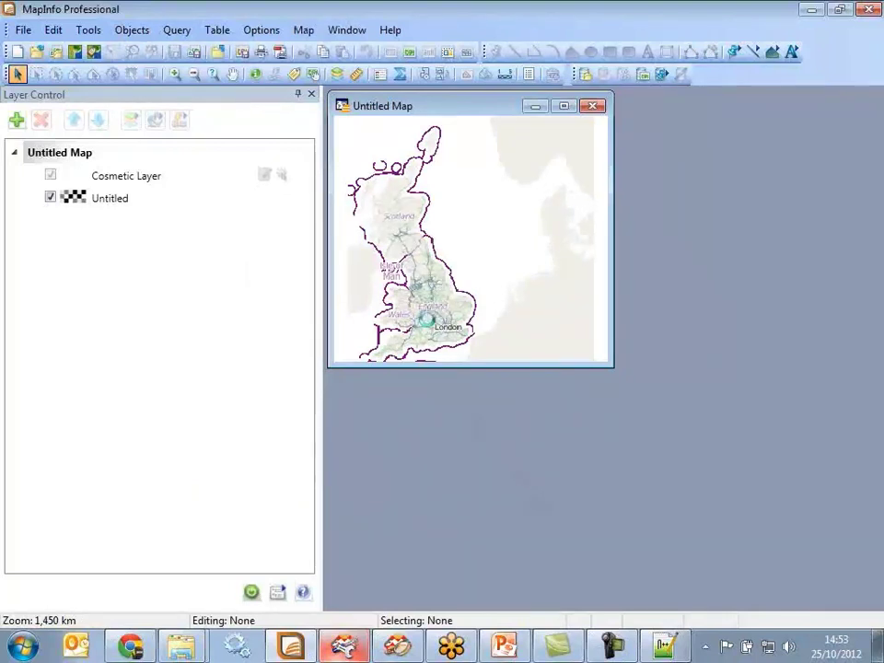
# Zoom the new WMS map in on northern England to inspect its detail.
pyautogui.scroll(1, 427, 322)
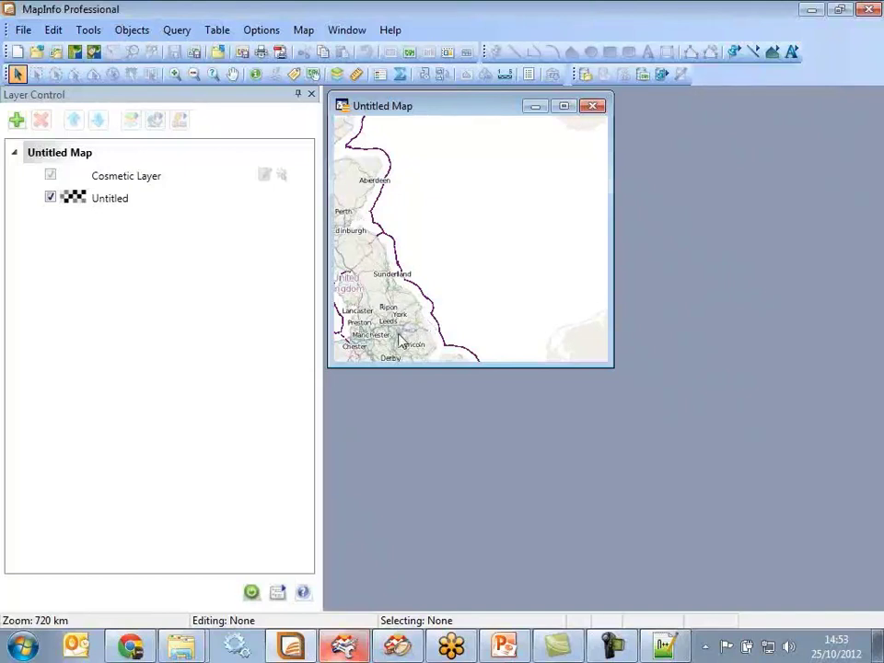
pyautogui.click(174, 73)
pyautogui.click(387, 315)
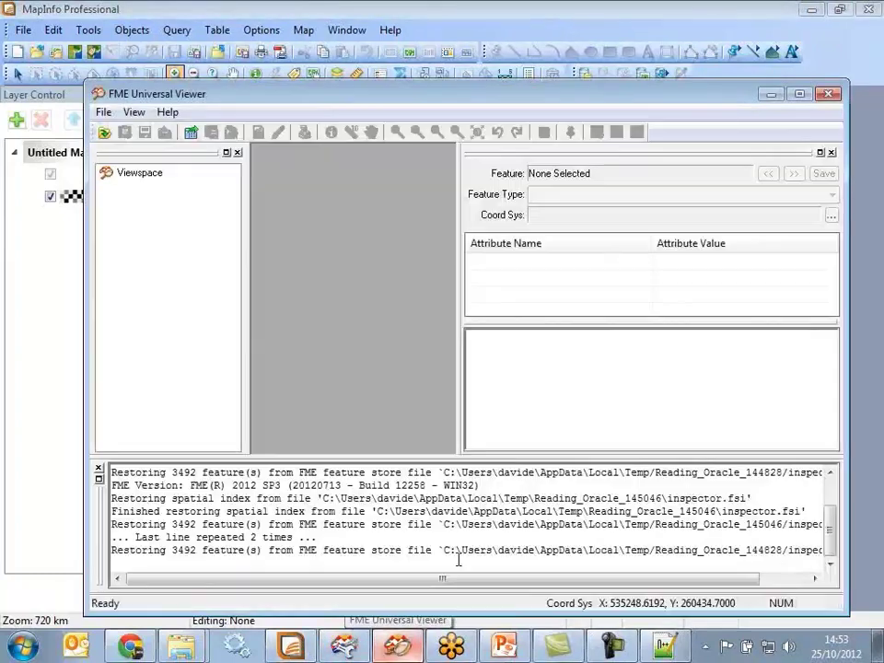
# In FME Universal Viewer, start opening a dataset in WMS (Web Map Service) format and open its reader parameters.
pyautogui.click(103, 112)
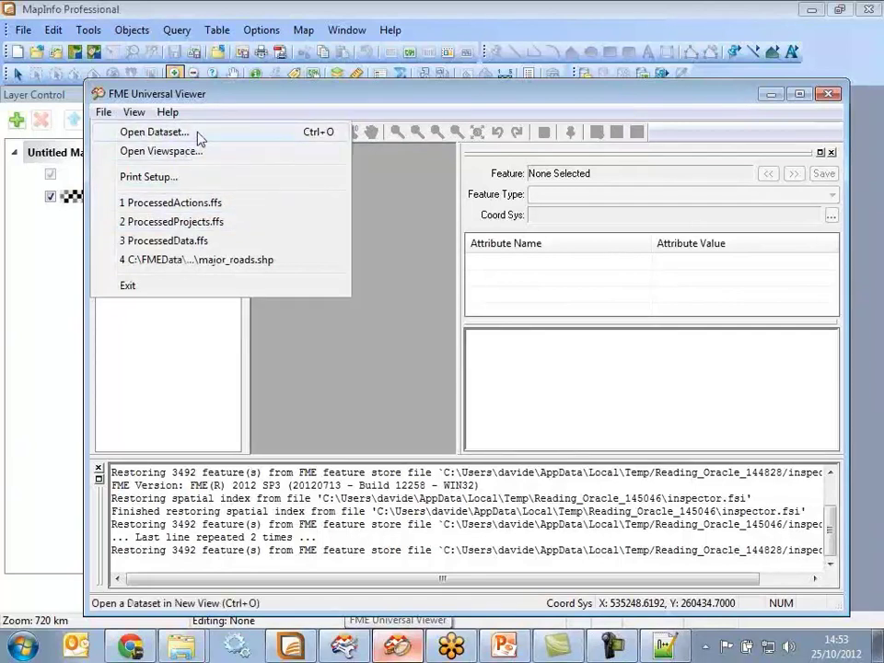
pyautogui.click(200, 137)
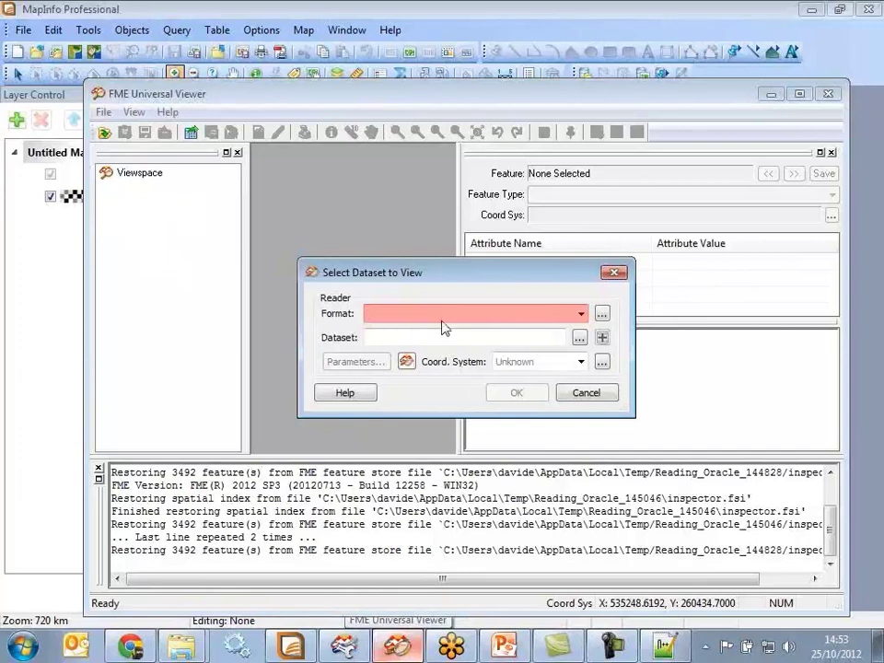
pyautogui.write('wms')
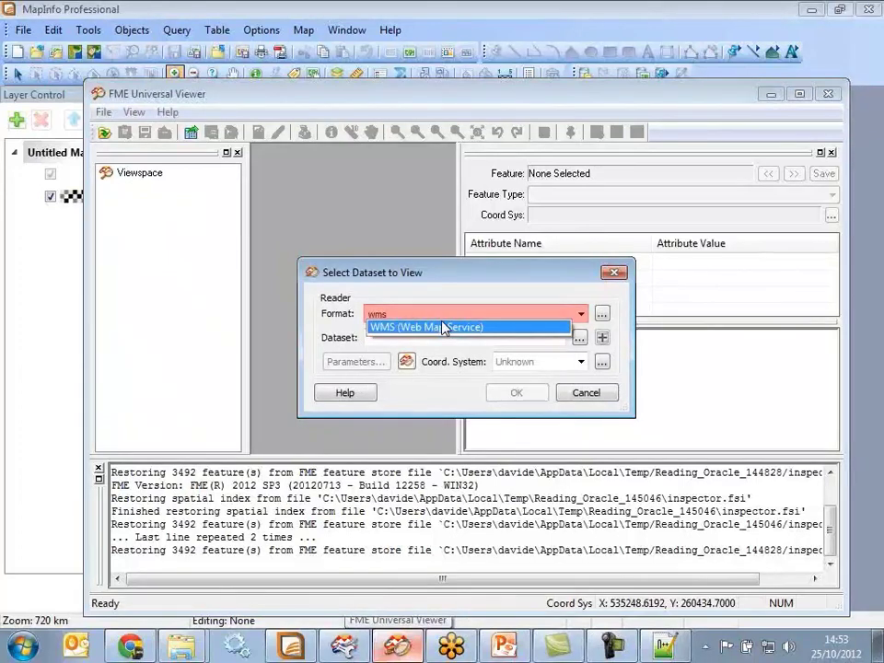
pyautogui.press('Tab')
pyautogui.click(353, 362)
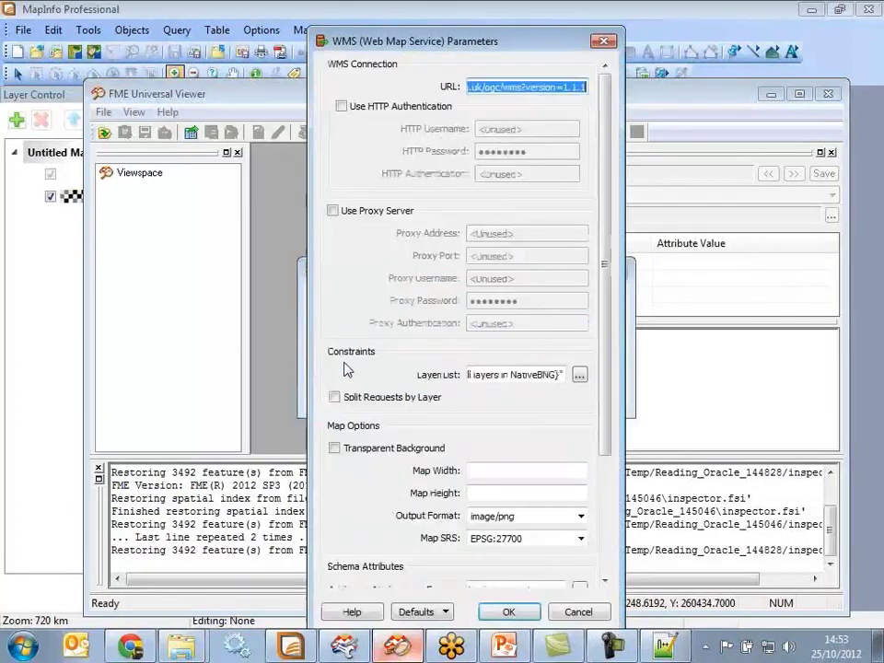
# Restrict the WMS layer list to only {All layers in NativeBNG}.
pyautogui.click(580, 375)
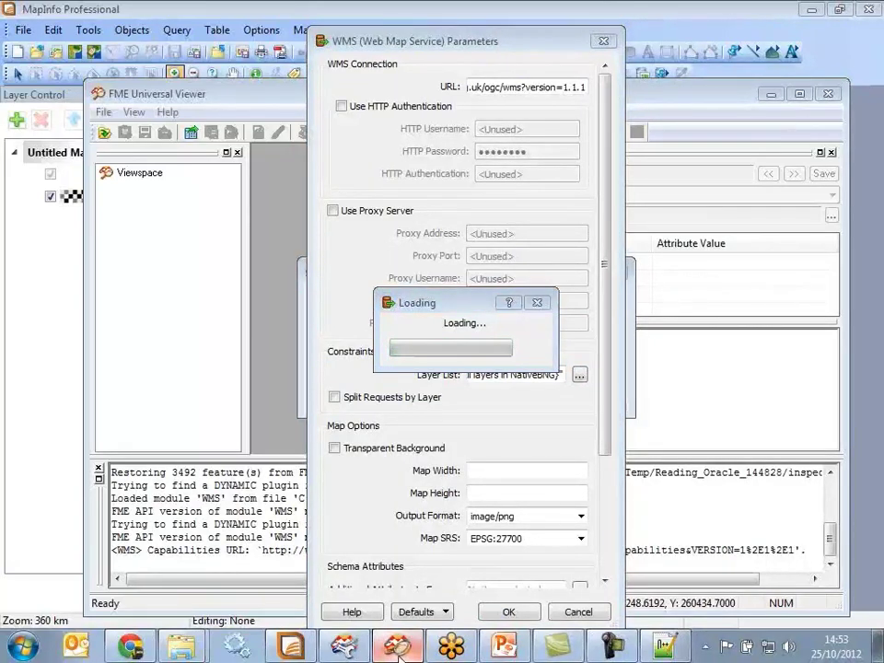
pyautogui.click(398, 648)
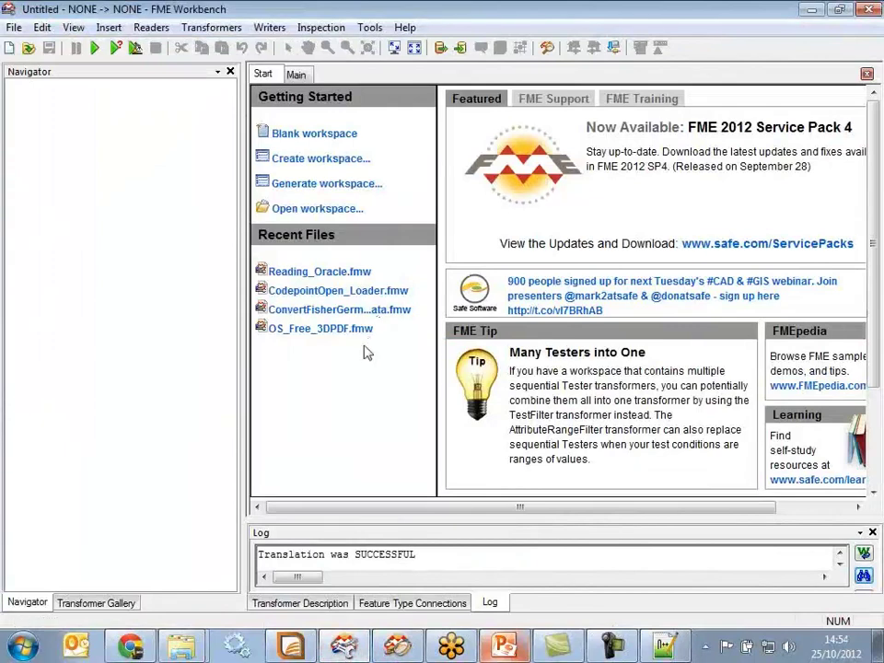
pyautogui.click(325, 271)
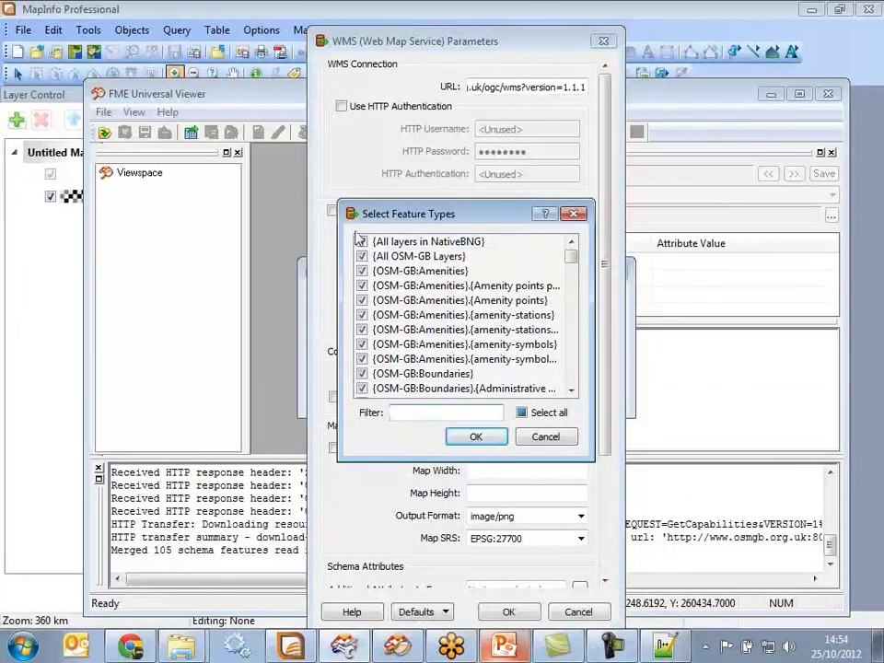
pyautogui.click(518, 414)
pyautogui.click(521, 412)
pyautogui.click(362, 242)
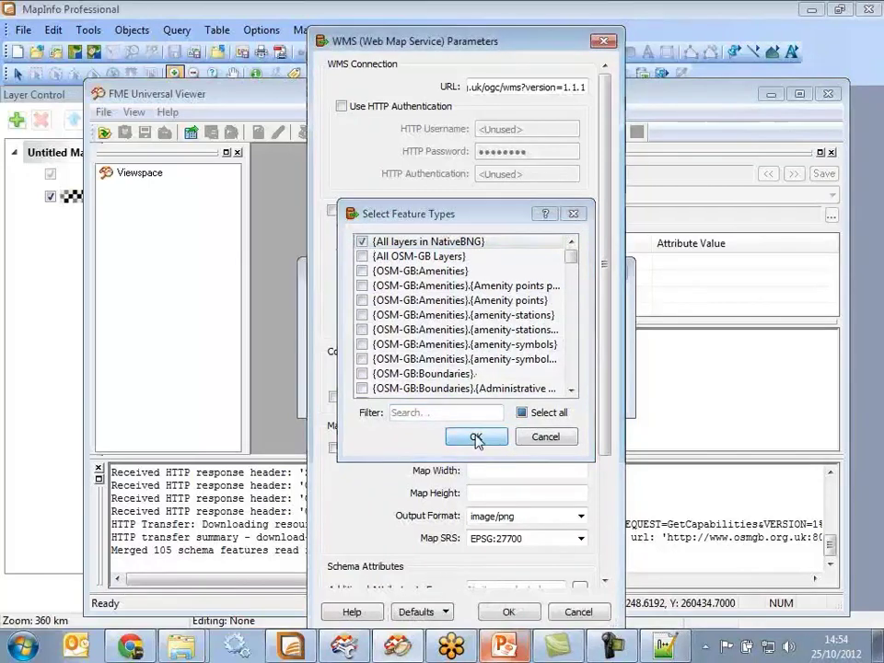
pyautogui.click(475, 438)
# Enable the search envelope with minimum X 539000, minimum Y 252000, maximum X 551000 and maximum Y 264000, and load the dataset.
pyautogui.moveTo(602, 452); pyautogui.dragTo(605, 562)
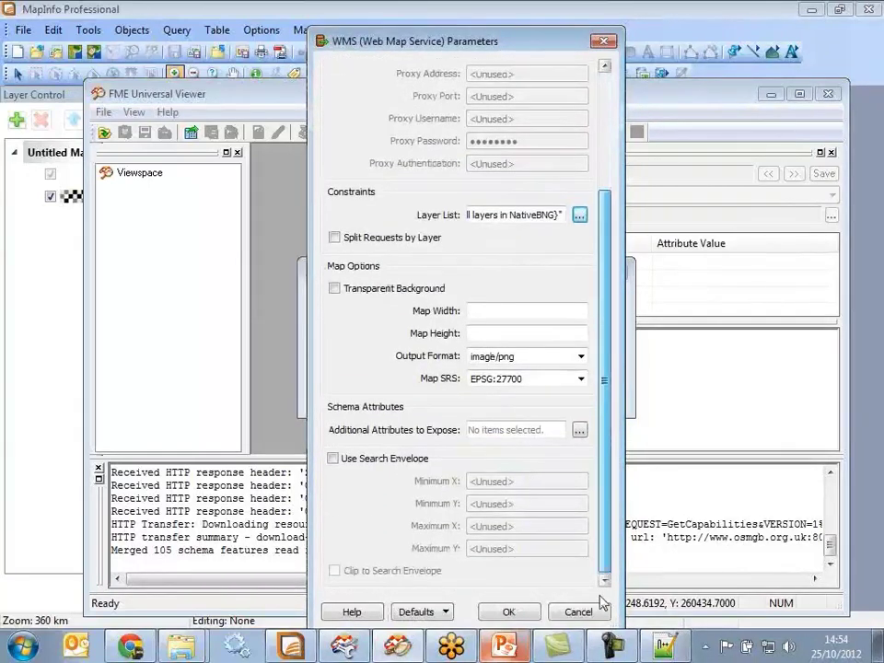
pyautogui.click(373, 459)
pyautogui.doubleClick(518, 480)
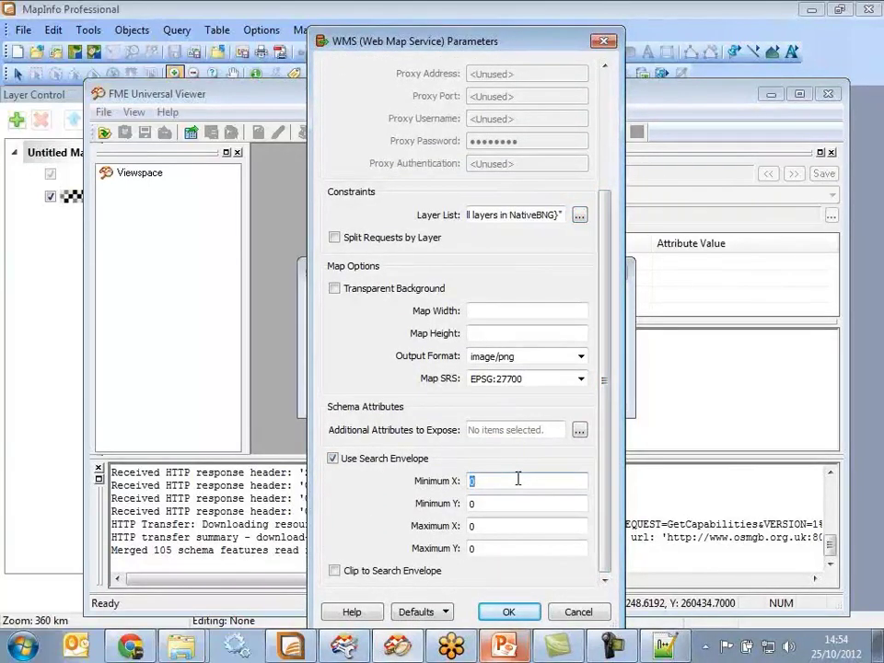
pyautogui.write('539000')
pyautogui.doubleClick(503, 503)
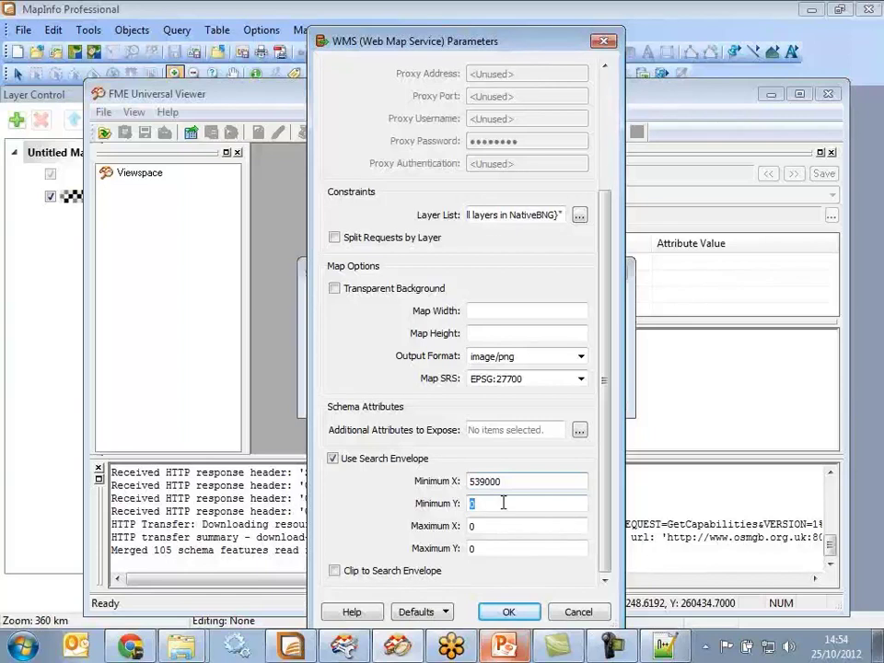
pyautogui.write('252000')
pyautogui.doubleClick(507, 528)
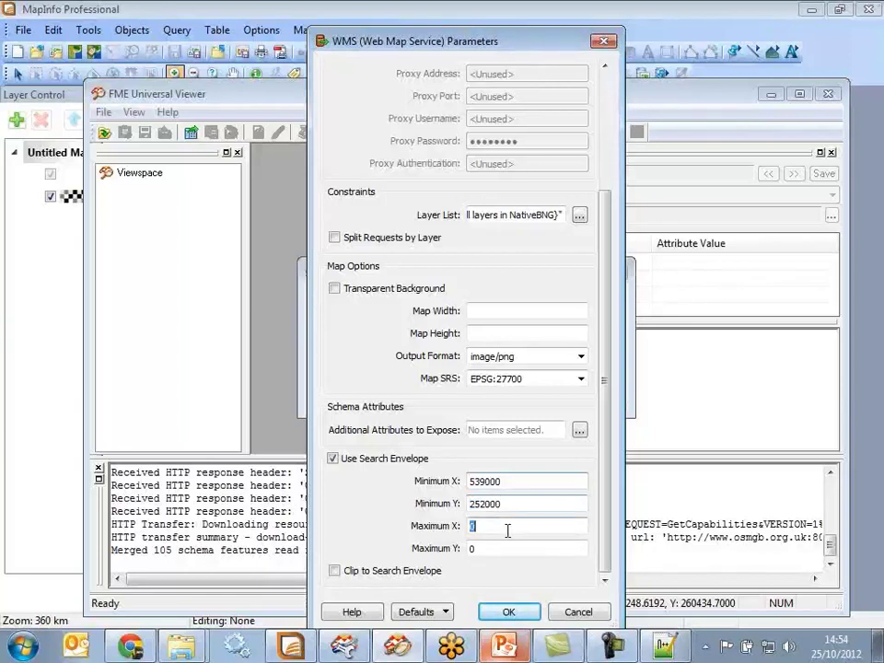
pyautogui.write('551000')
pyautogui.doubleClick(521, 550)
pyautogui.write('264000')
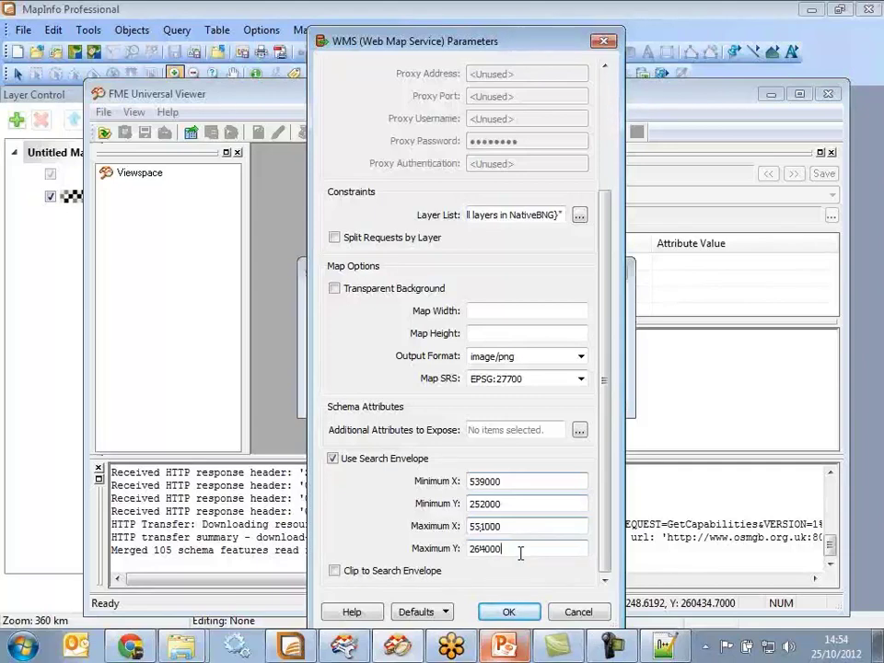
pyautogui.click(507, 613)
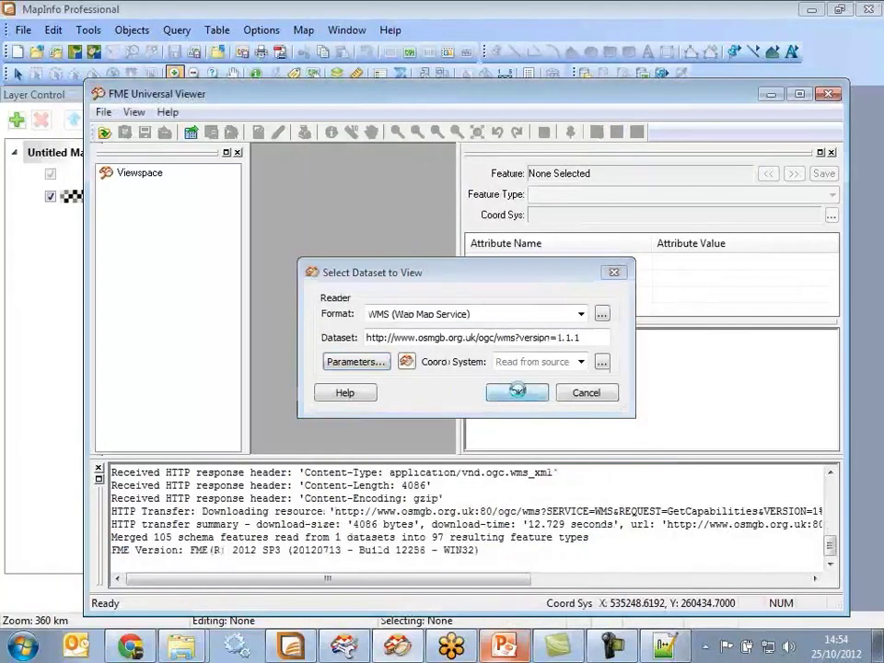
pyautogui.click(515, 388)
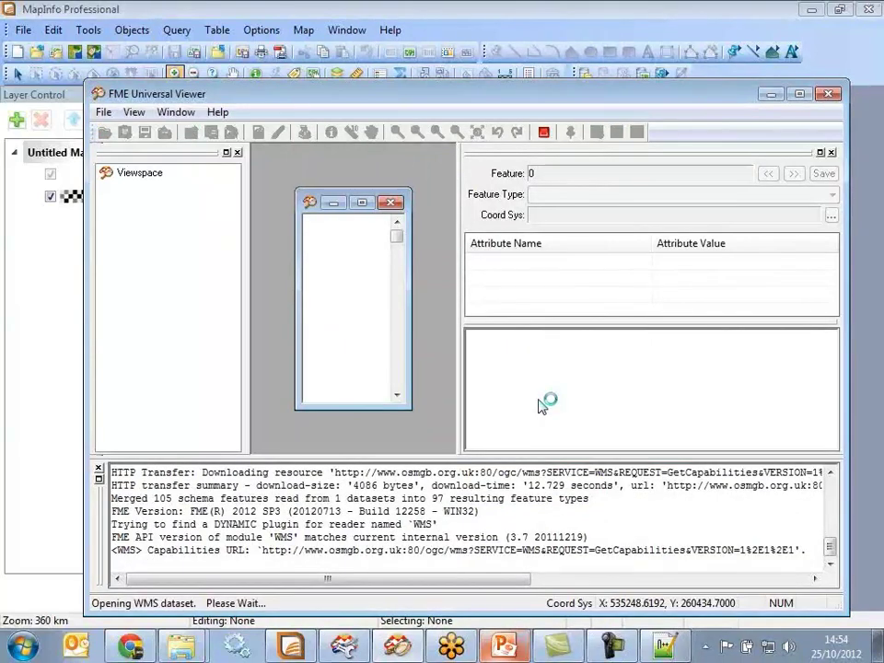
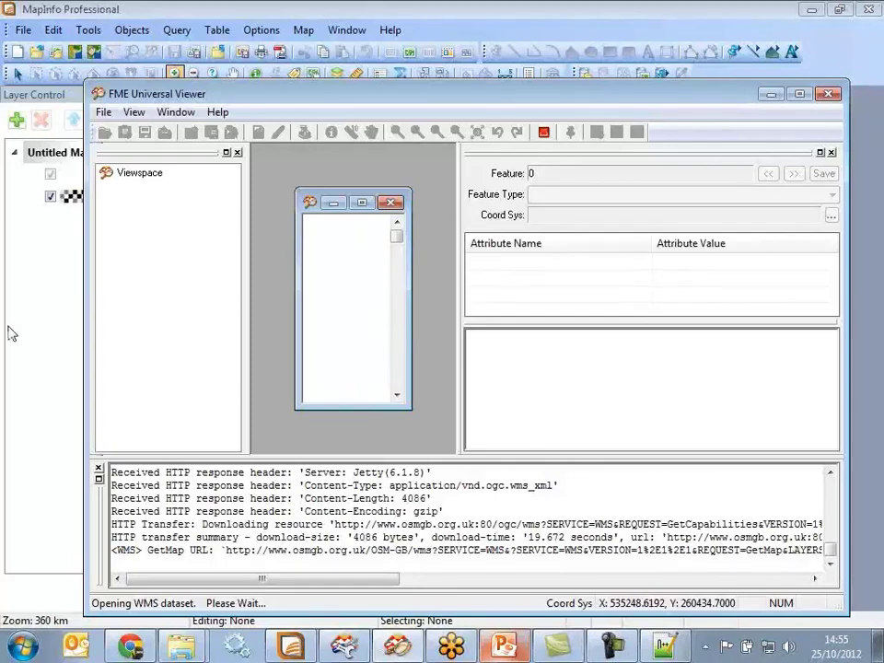
# Check the WMS map in MapInfo, return to FME Universal Viewer and zoom the loaded raster in on Cambridge.
pyautogui.click(258, 14)
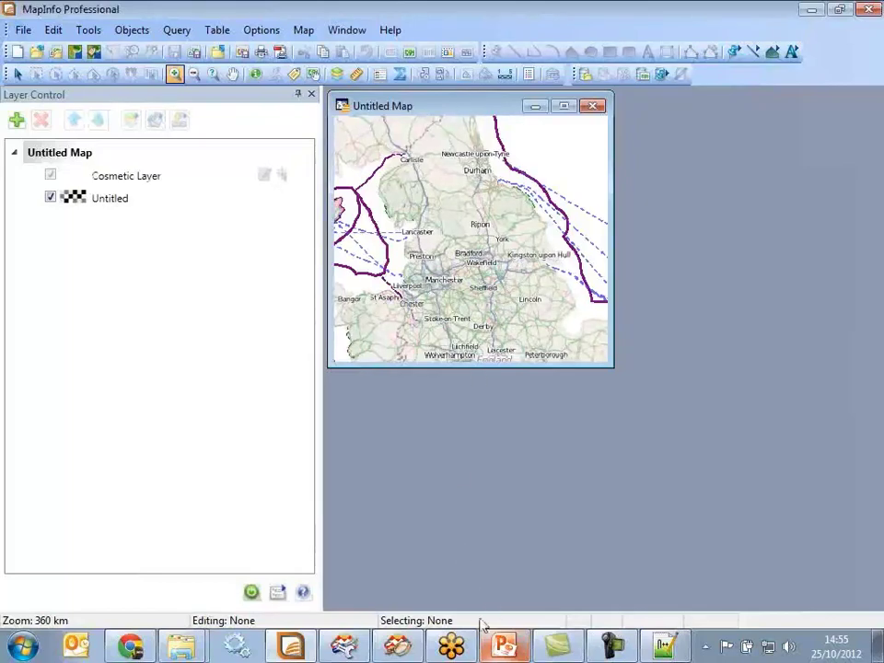
pyautogui.click(397, 647)
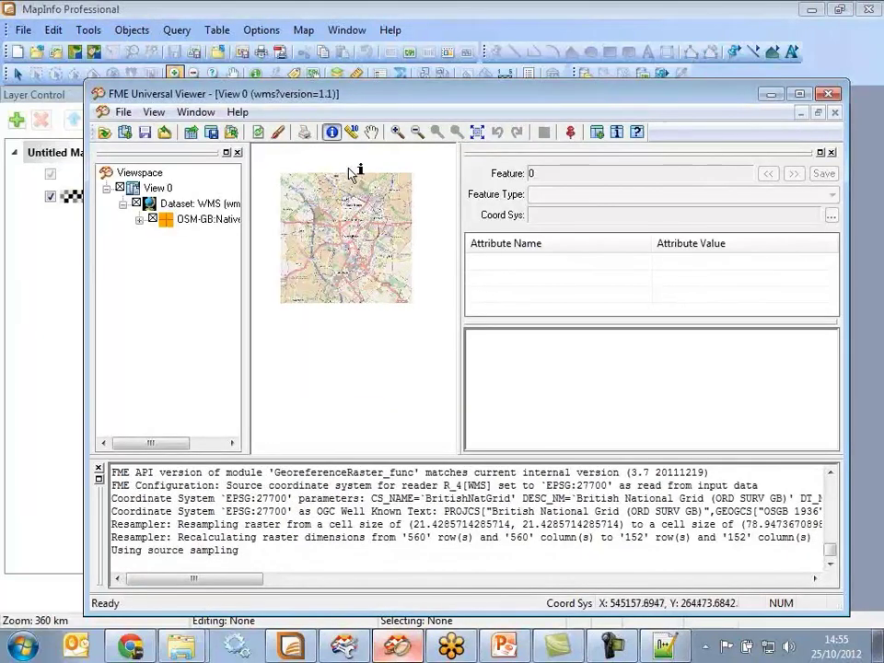
pyautogui.click(397, 134)
pyautogui.click(375, 262)
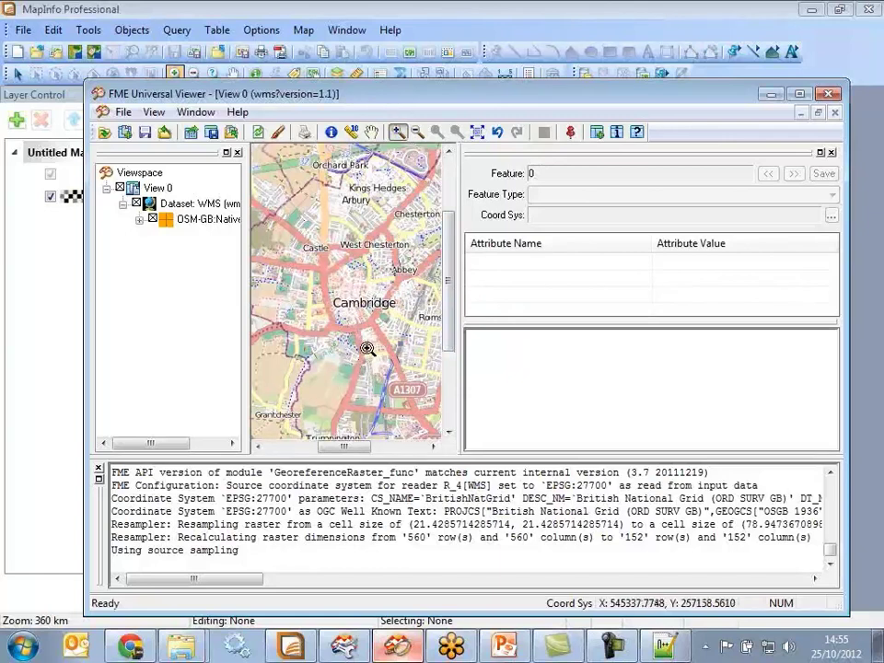
# Minimize the FME Universal Viewer, MapInfo and file browser windows to clear the desktop.
pyautogui.click(772, 95)
pyautogui.click(814, 12)
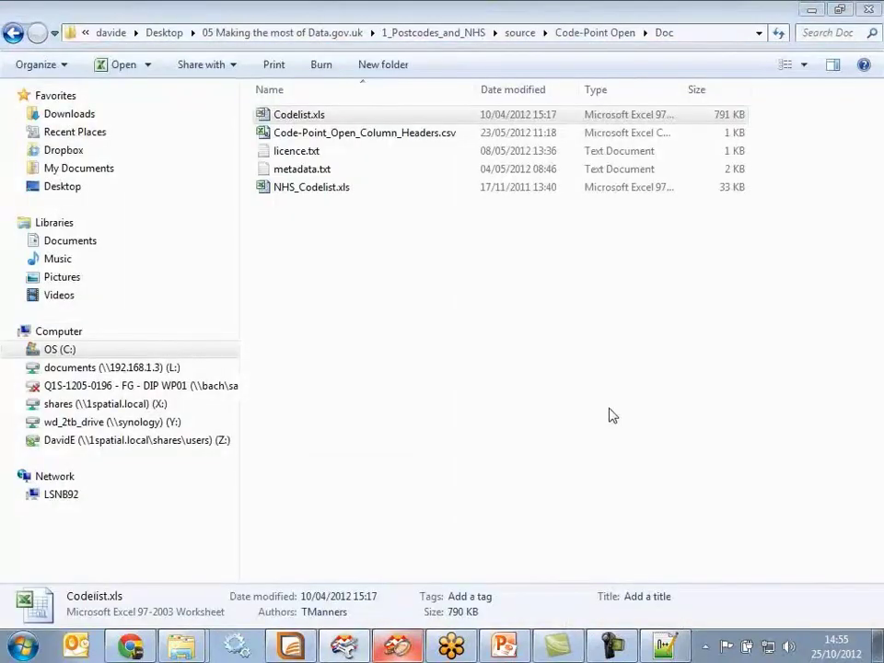
pyautogui.click(816, 11)
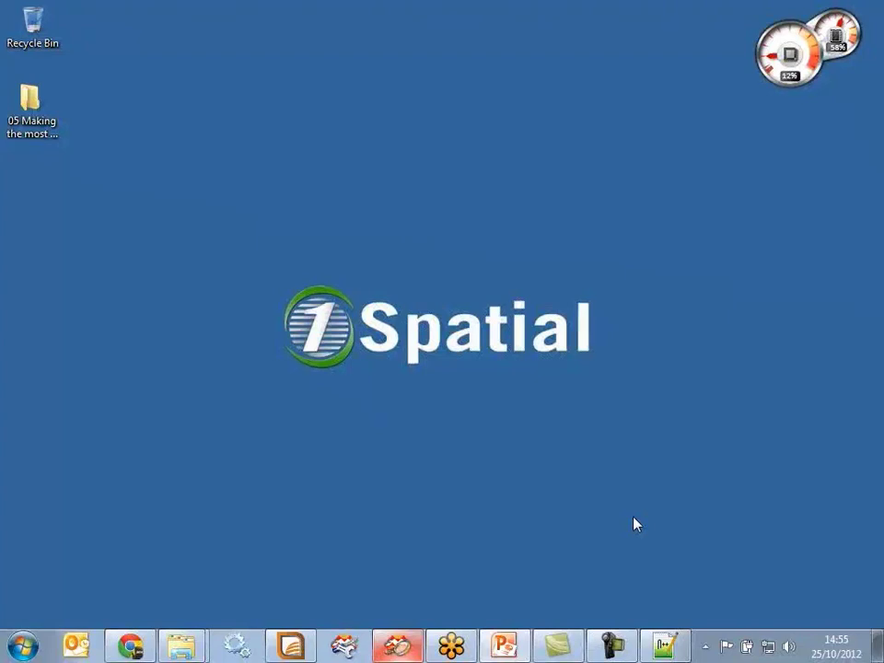
# Bring up FME Workbench, load the Geocode_SQLExecutor.fmw workspace into it and maximize its window.
pyautogui.click(343, 646)
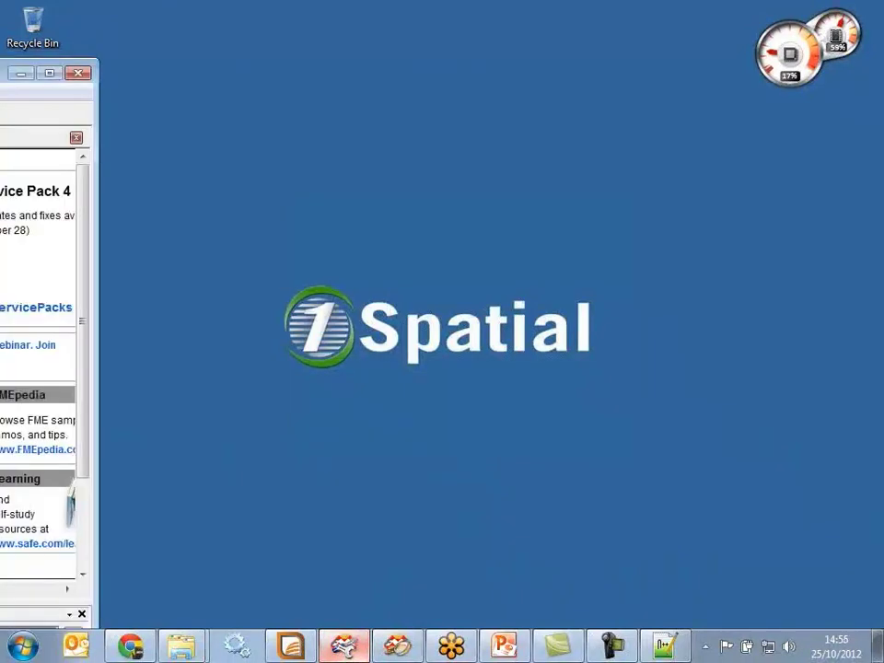
pyautogui.moveTo(83, 78); pyautogui.dragTo(440, 40)
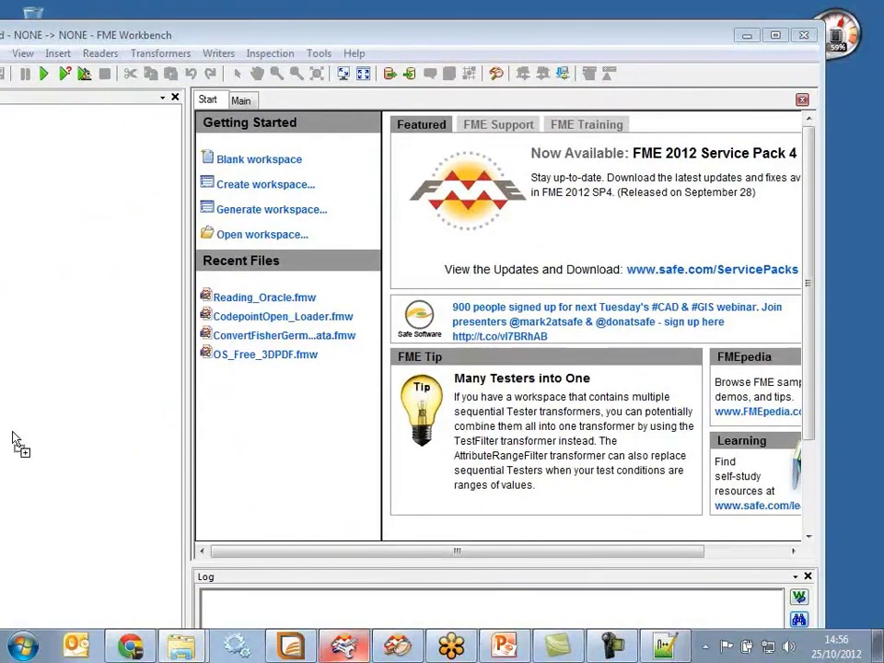
pyautogui.moveTo(14, 442); pyautogui.dragTo(268, 475)
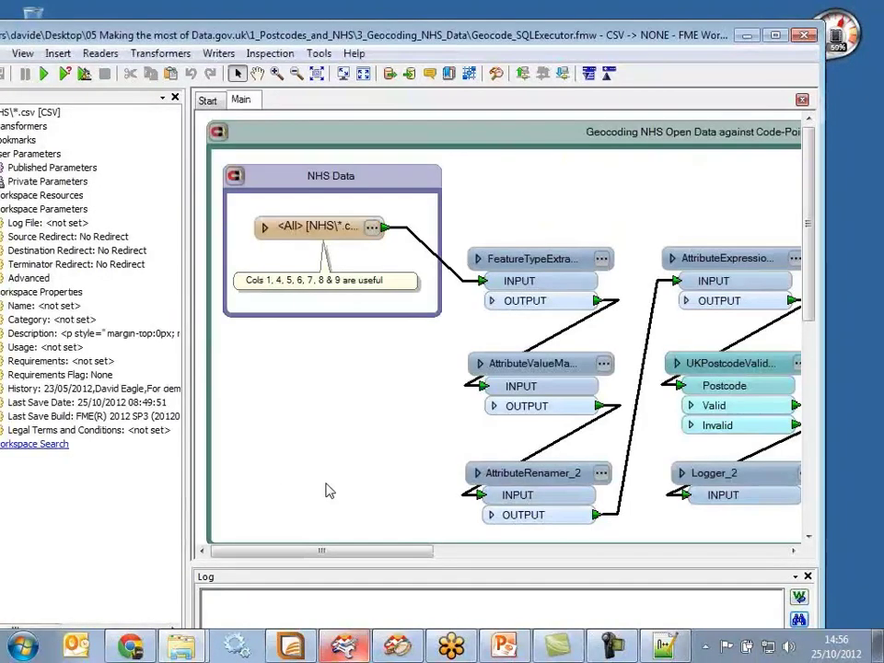
pyautogui.doubleClick(428, 35)
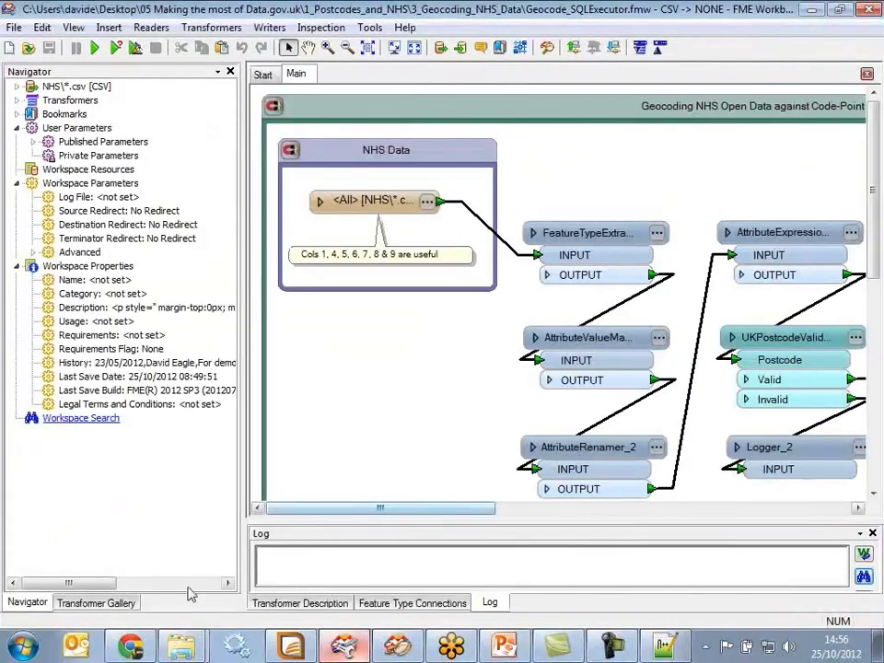
# Open the folder containing the NHS reader's source data and select all the CSV files in it.
pyautogui.click(52, 86)
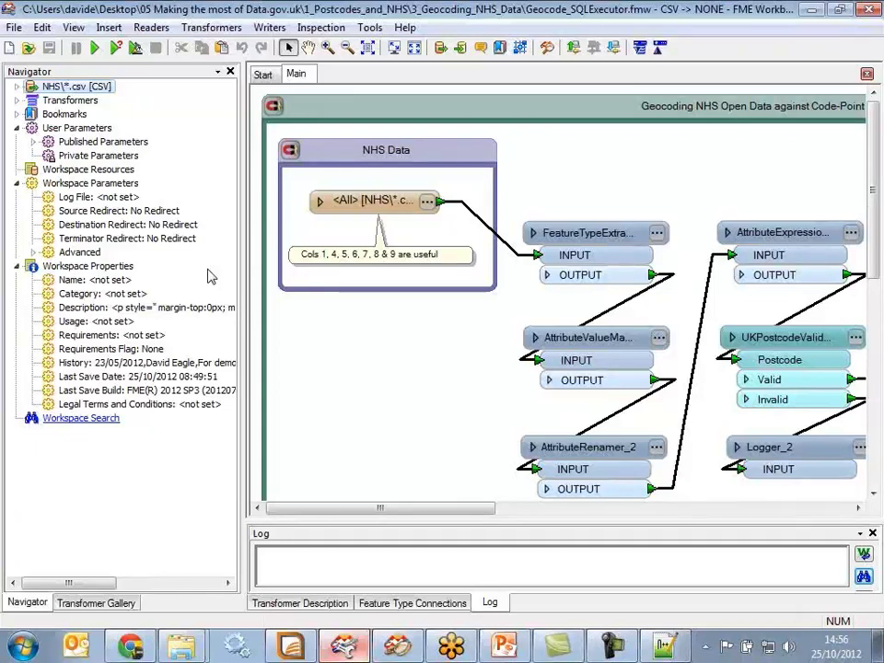
pyautogui.rightClick(350, 204)
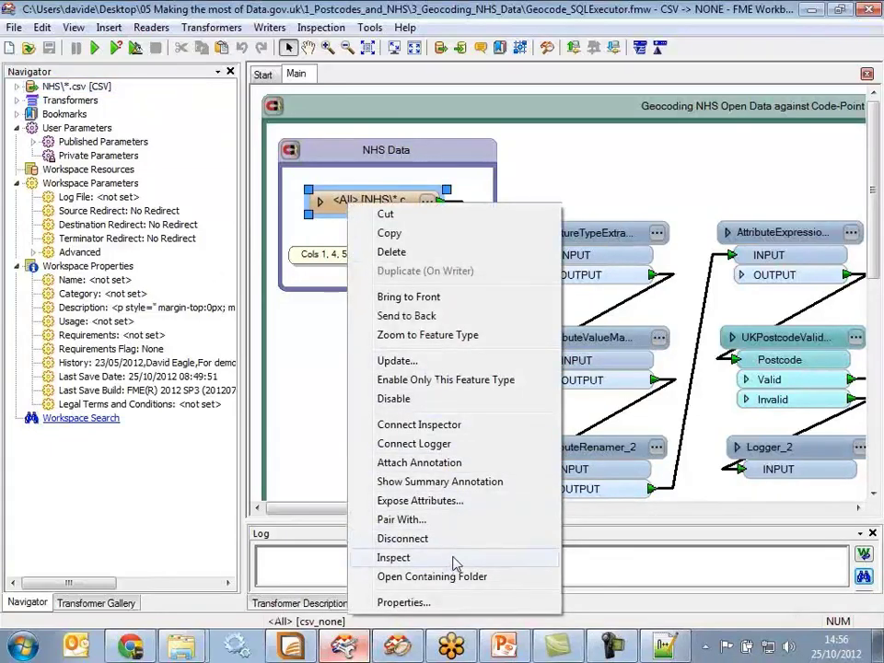
pyautogui.click(488, 583)
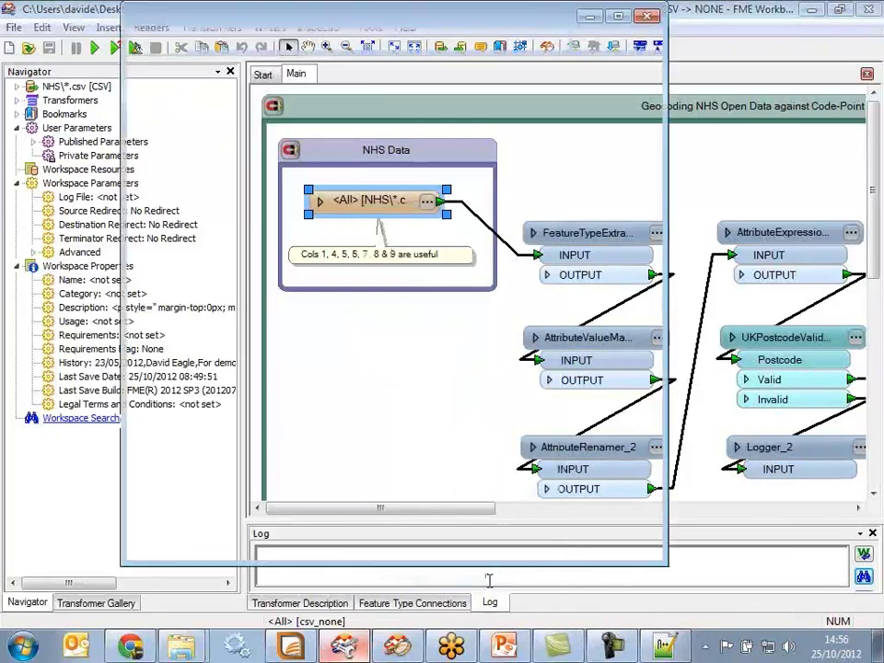
pyautogui.moveTo(514, 422); pyautogui.dragTo(296, 108)
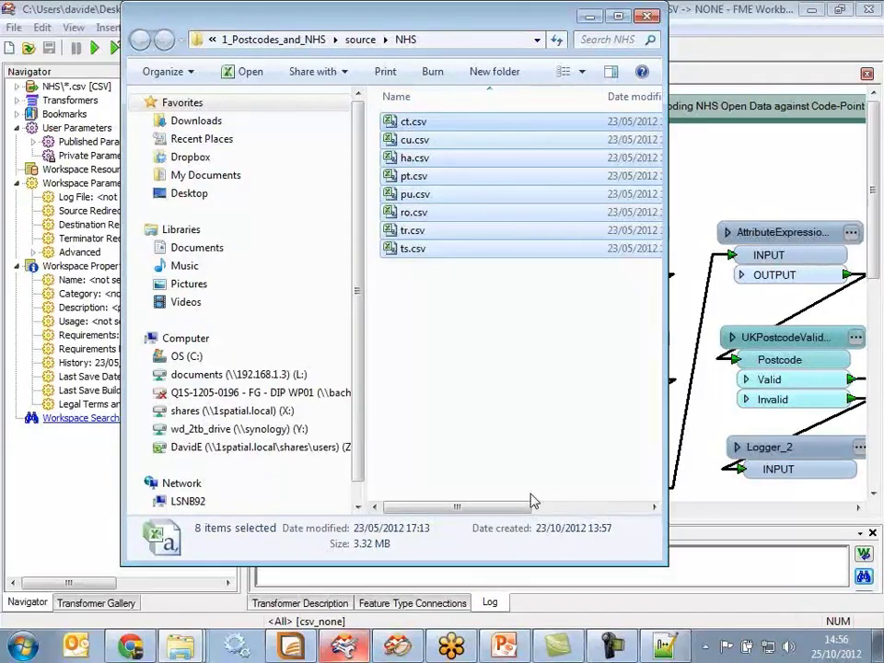
# View tr.csv in Excel, highlight its postcode column J, and close the file without saving.
pyautogui.click(410, 231)
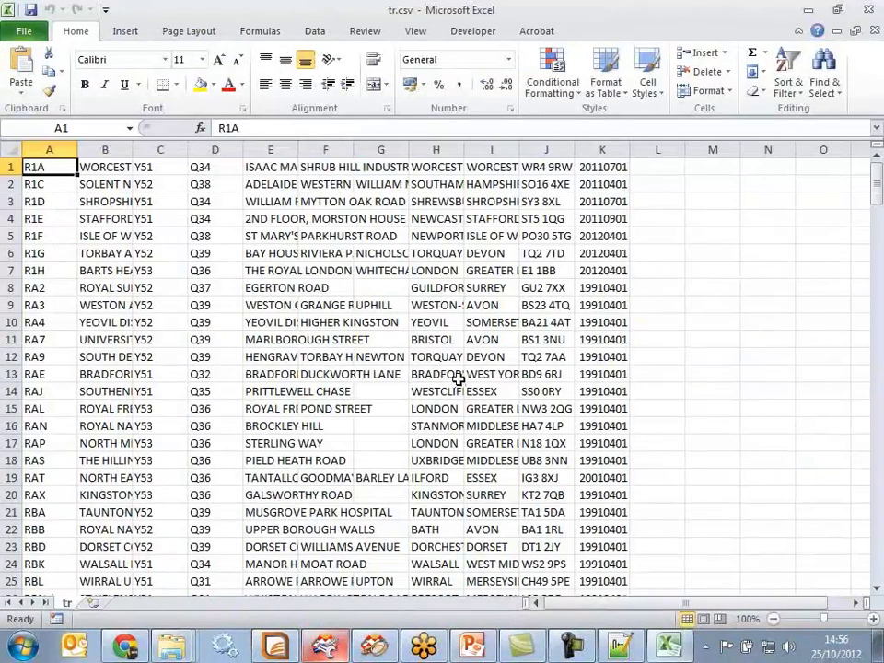
pyautogui.doubleClick(132, 150)
pyautogui.moveTo(558, 602); pyautogui.dragTo(617, 613)
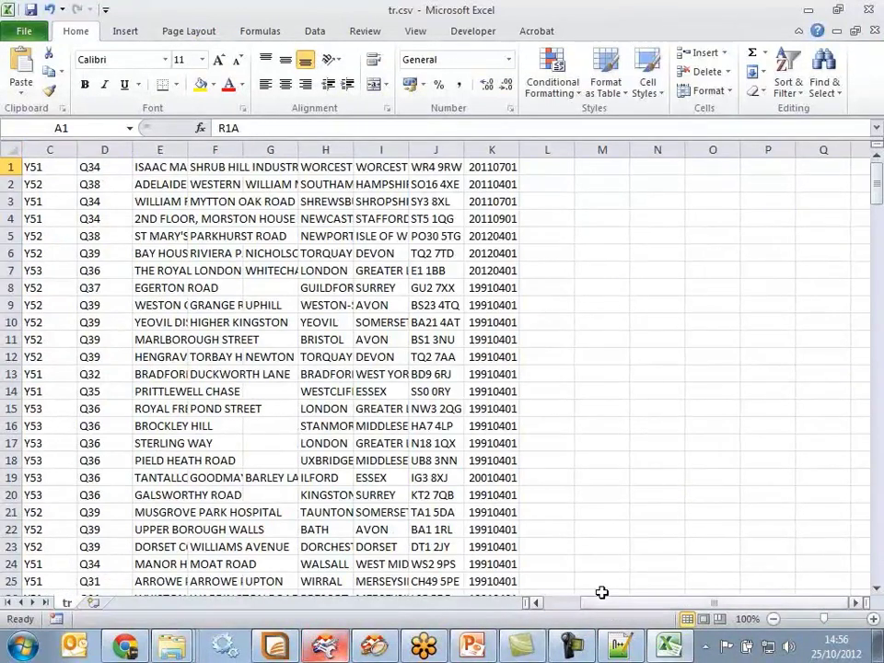
pyautogui.click(440, 149)
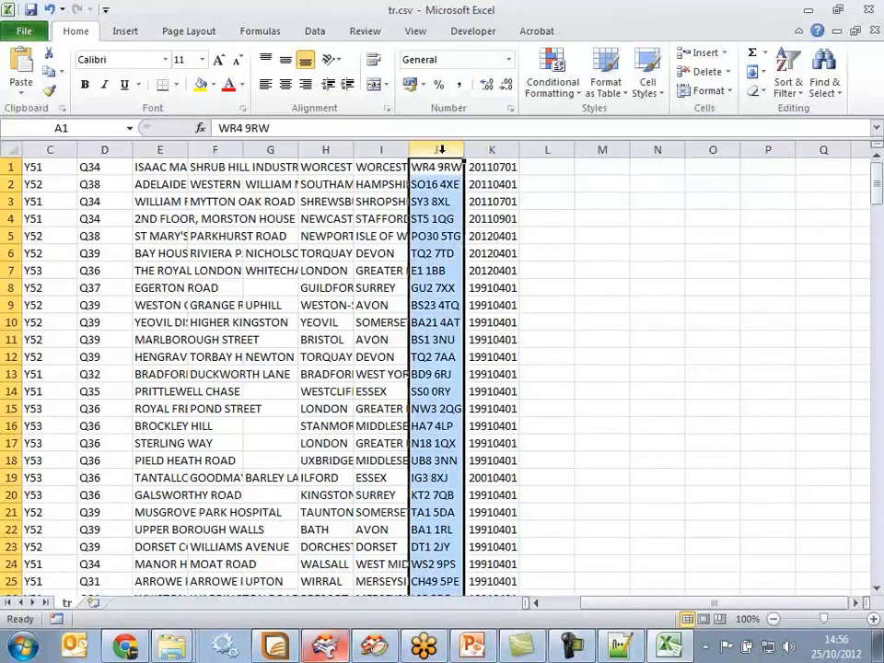
pyautogui.click(869, 9)
pyautogui.click(440, 341)
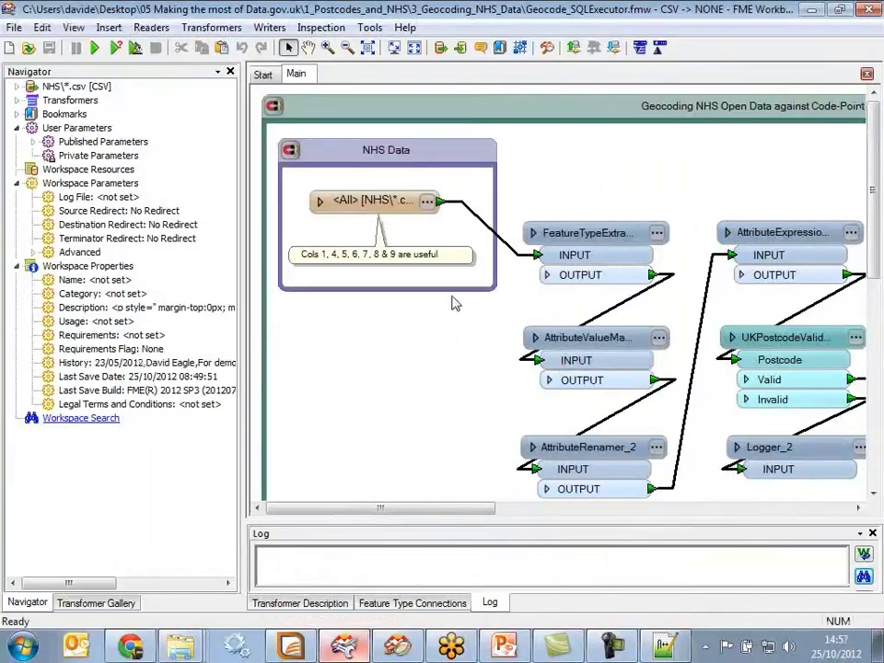
# Review the NHS reader's merge filter in its feature type properties and the destination attribute of the FeatureTypeExtractor.
pyautogui.click(427, 201)
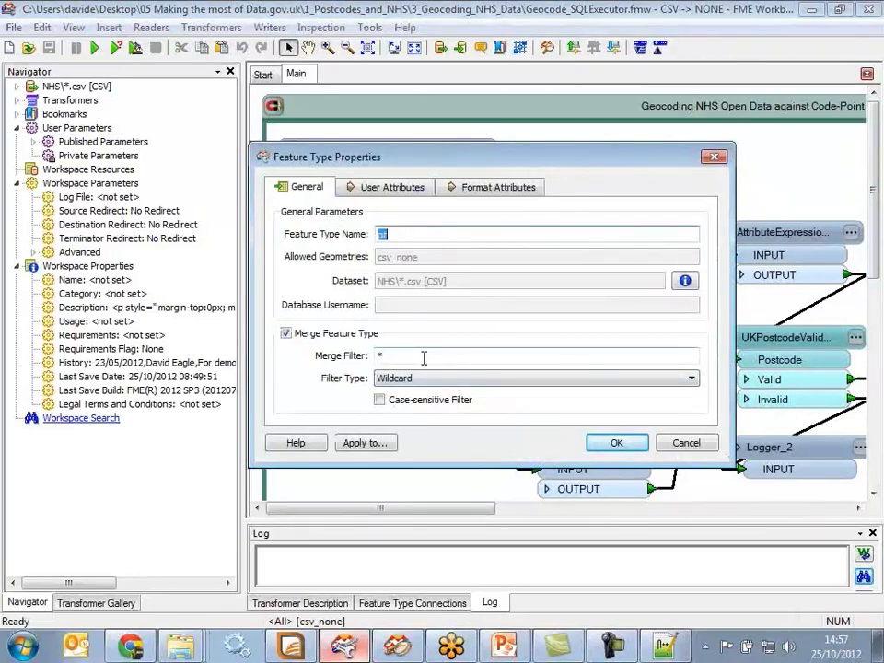
pyautogui.click(686, 444)
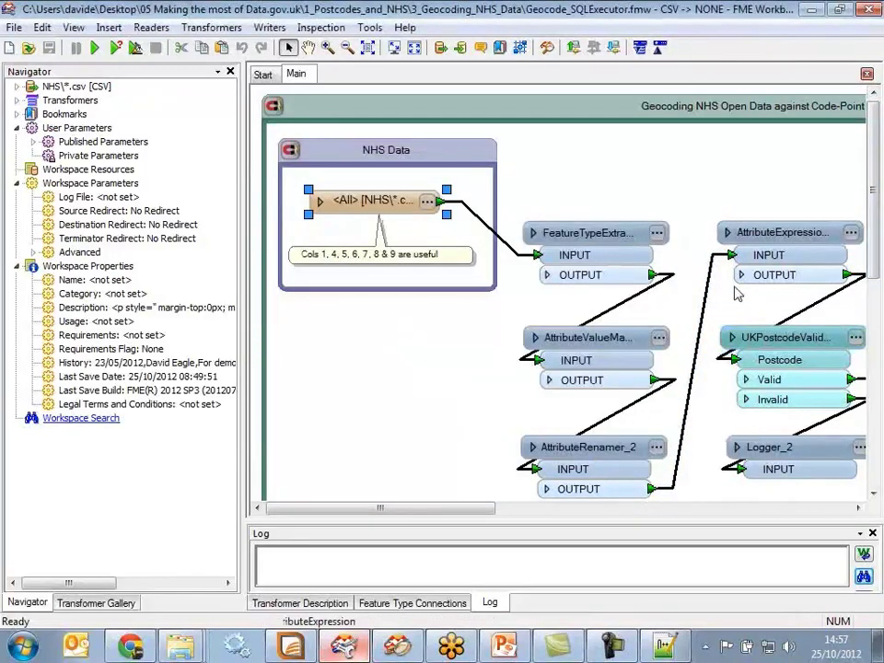
pyautogui.click(657, 236)
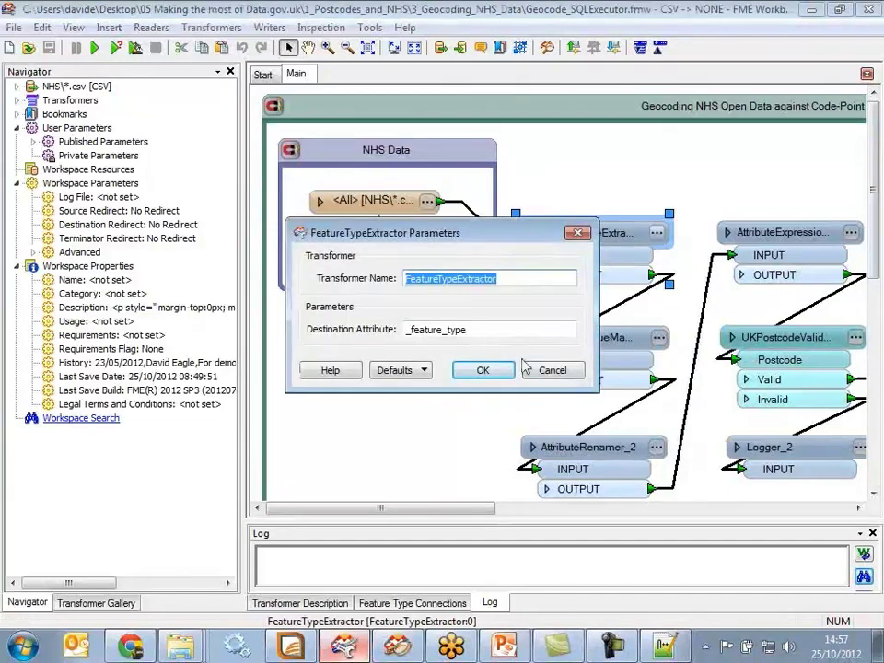
pyautogui.doubleClick(520, 328)
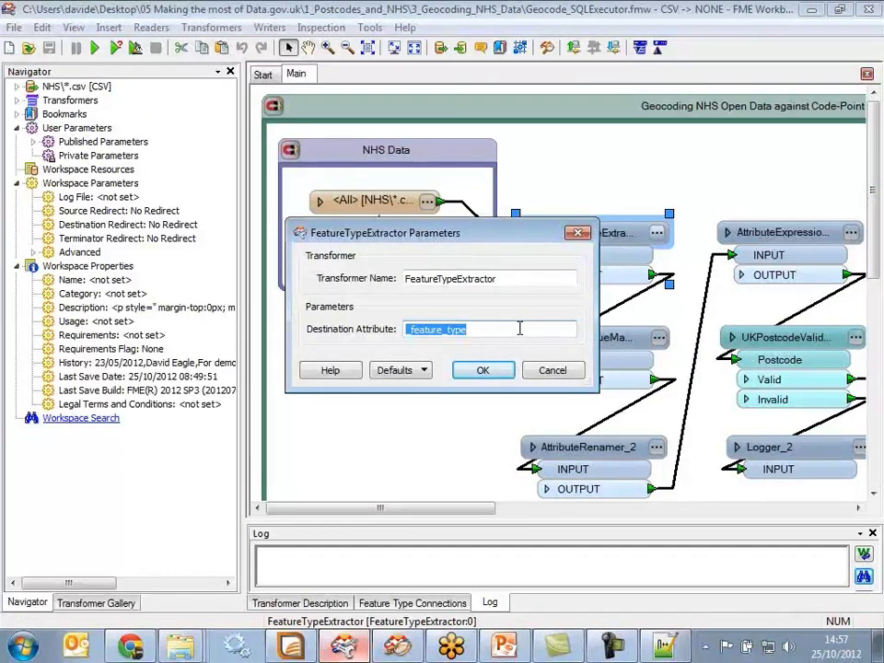
pyautogui.click(537, 373)
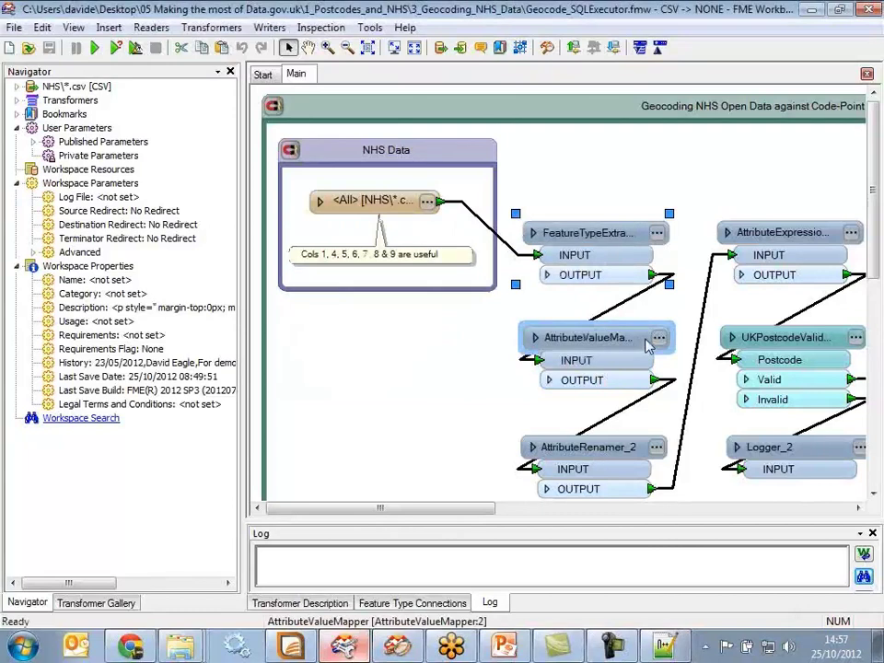
# Review how the AttributeValueMapper maps the feature type codes to layer names.
pyautogui.click(660, 343)
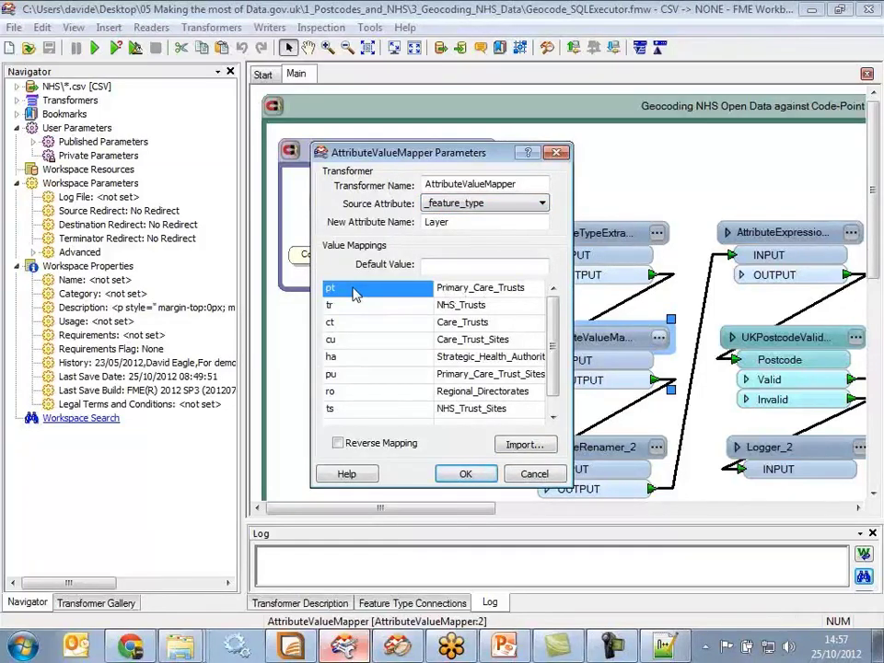
pyautogui.click(507, 291)
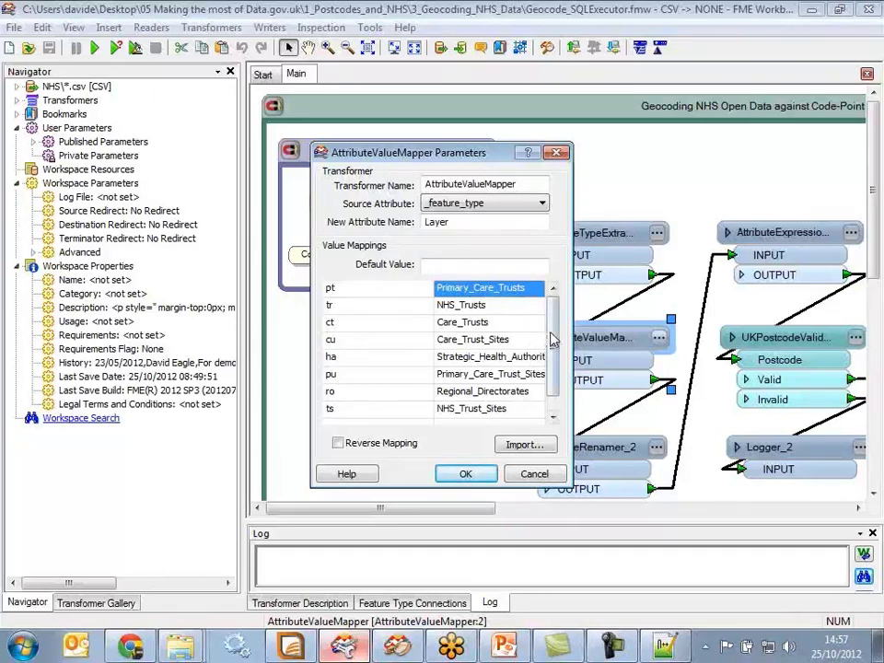
pyautogui.click(466, 474)
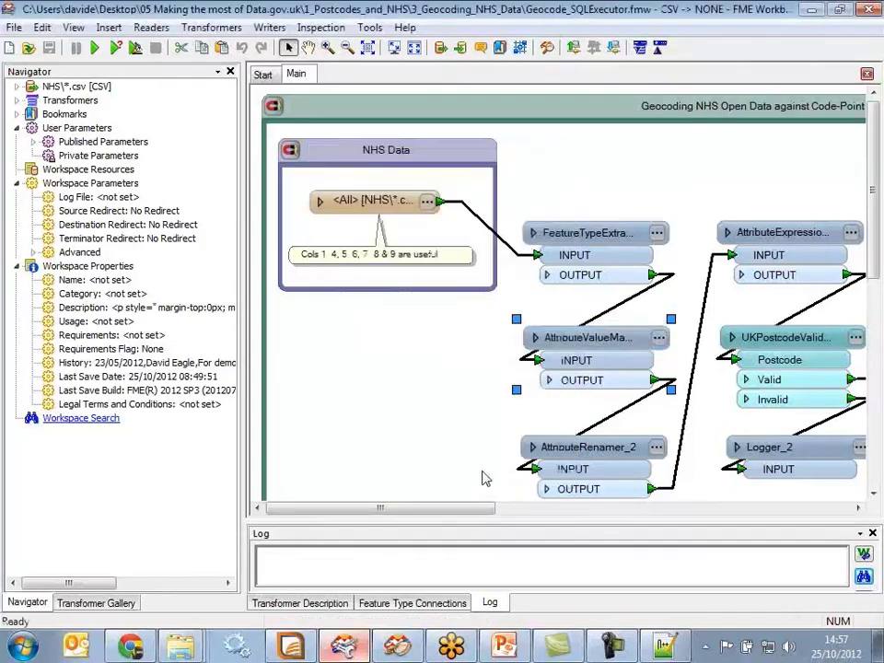
# Enlarge the AttributeRenamer_2 parameters to review which source columns are renamed, and leave them unchanged.
pyautogui.moveTo(875, 270); pyautogui.dragTo(878, 299)
pyautogui.click(656, 373)
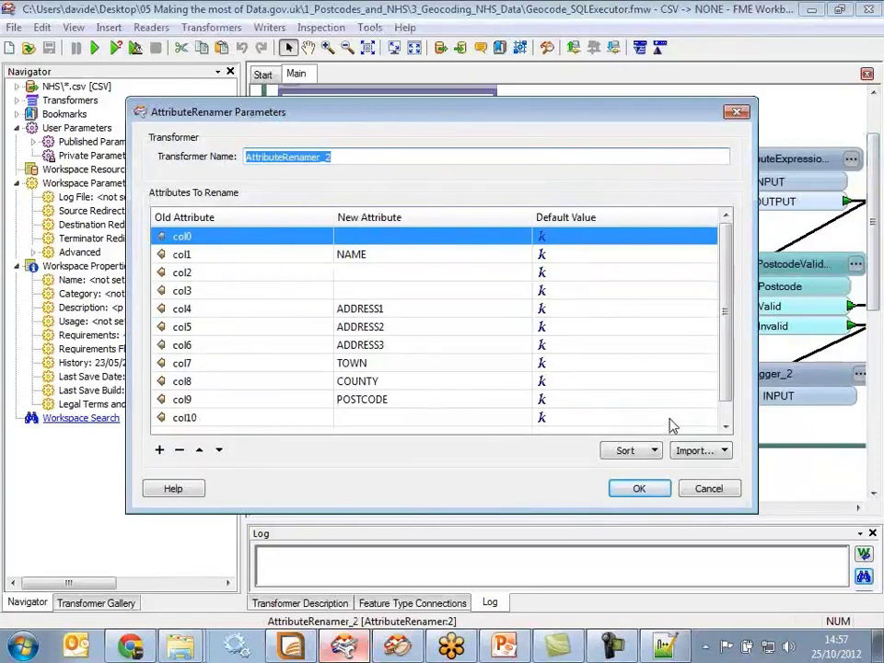
pyautogui.moveTo(755, 510); pyautogui.dragTo(830, 582)
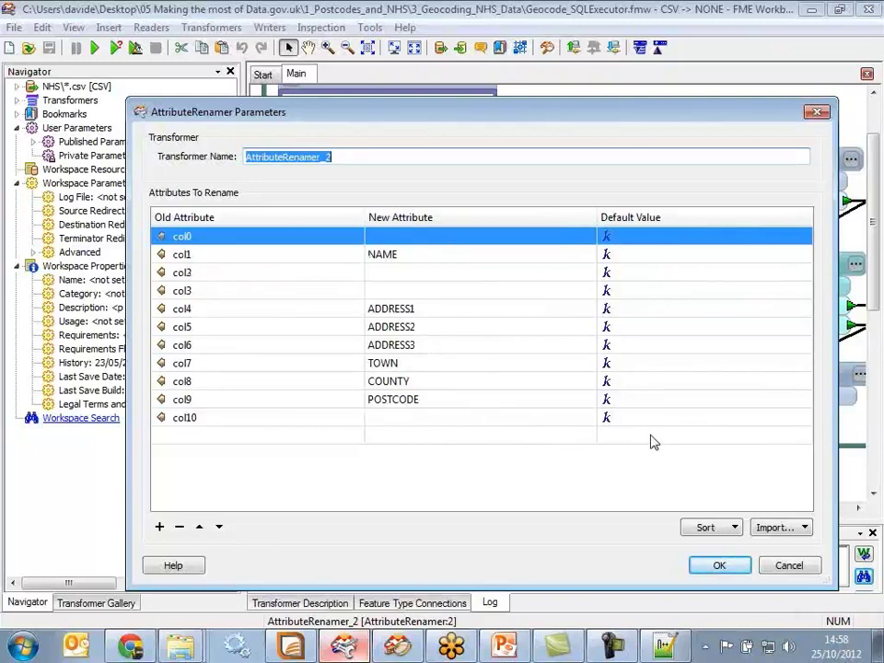
pyautogui.click(184, 275)
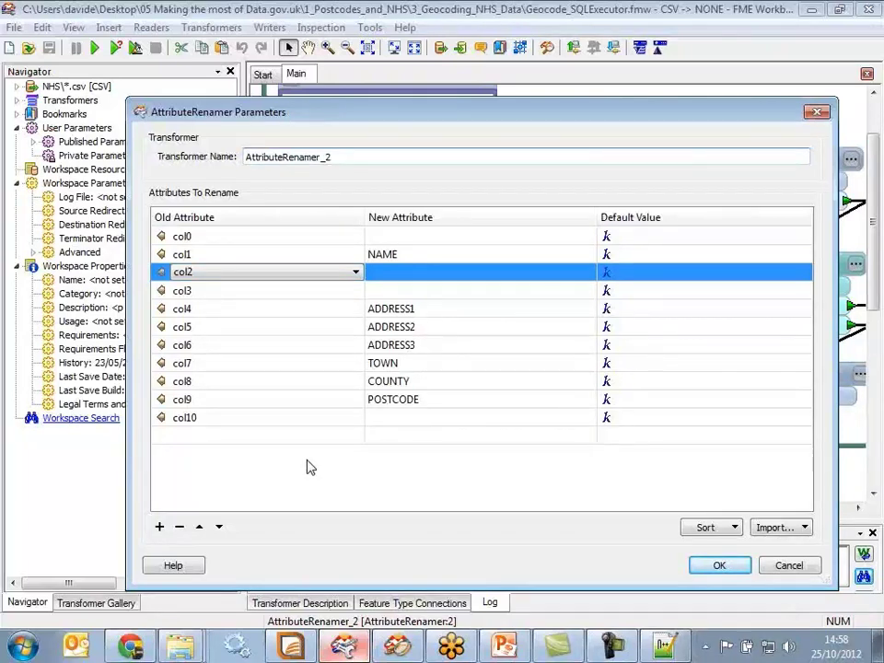
pyautogui.click(791, 566)
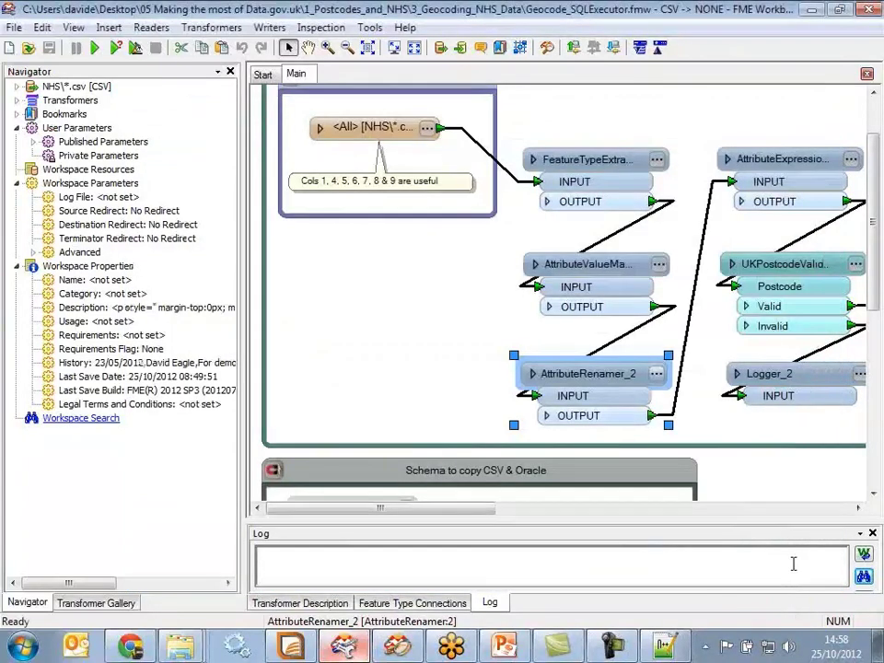
# Expand the AttributeRenamer_2 output attributes for viewing, shift the transformer slightly and collapse the list again.
pyautogui.moveTo(478, 516); pyautogui.dragTo(523, 514)
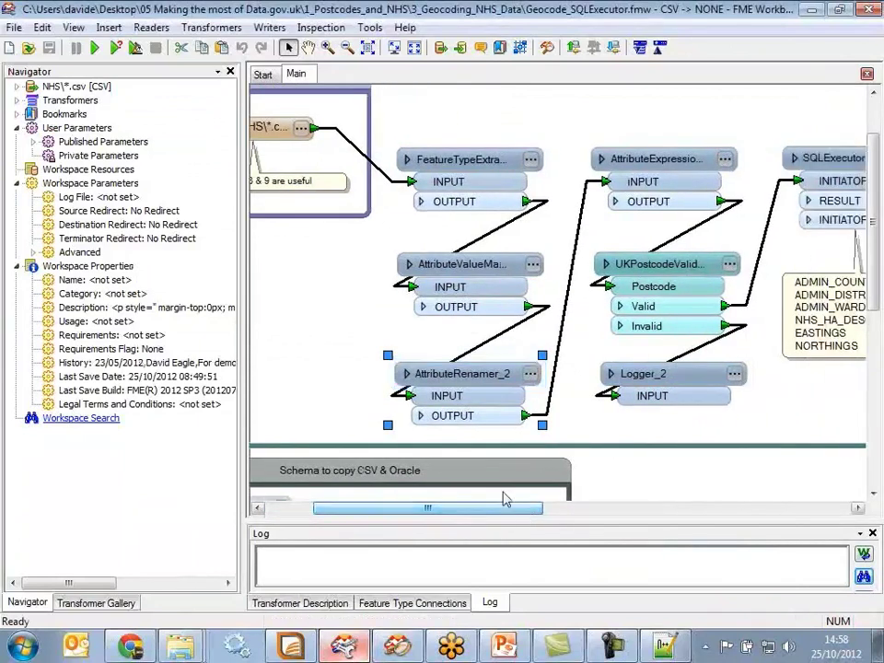
pyautogui.click(421, 415)
pyautogui.moveTo(481, 363)
pyautogui.mouseDown()
pyautogui.moveTo(492, 322)
pyautogui.moveTo(408, 194)
pyautogui.moveTo(484, 367)
pyautogui.mouseUp()
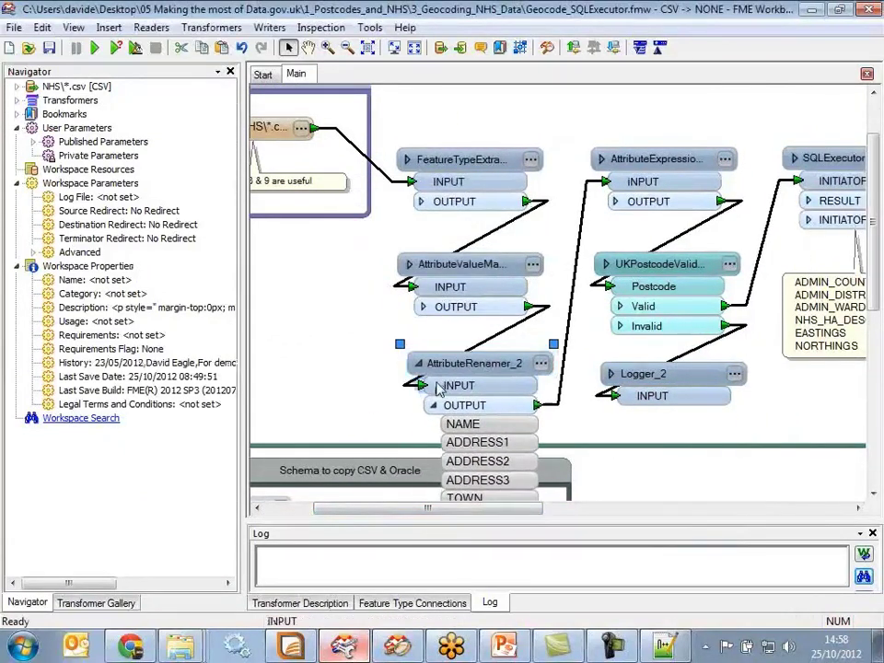
pyautogui.click(431, 411)
# Review the SQLExecutor's Oracle reader settings, full SQL statement and list of exposed attributes.
pyautogui.moveTo(477, 514); pyautogui.dragTo(596, 523)
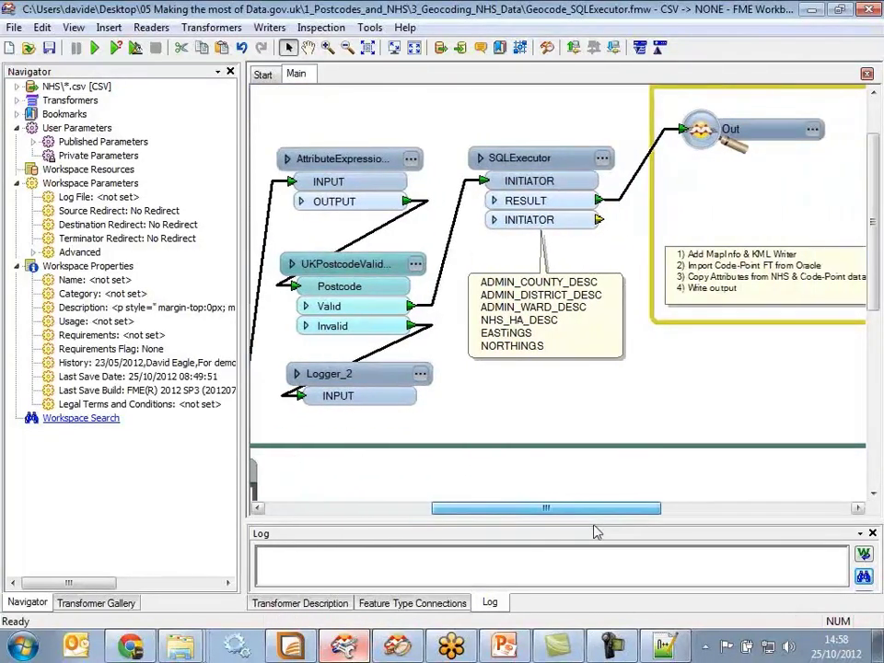
pyautogui.doubleClick(515, 158)
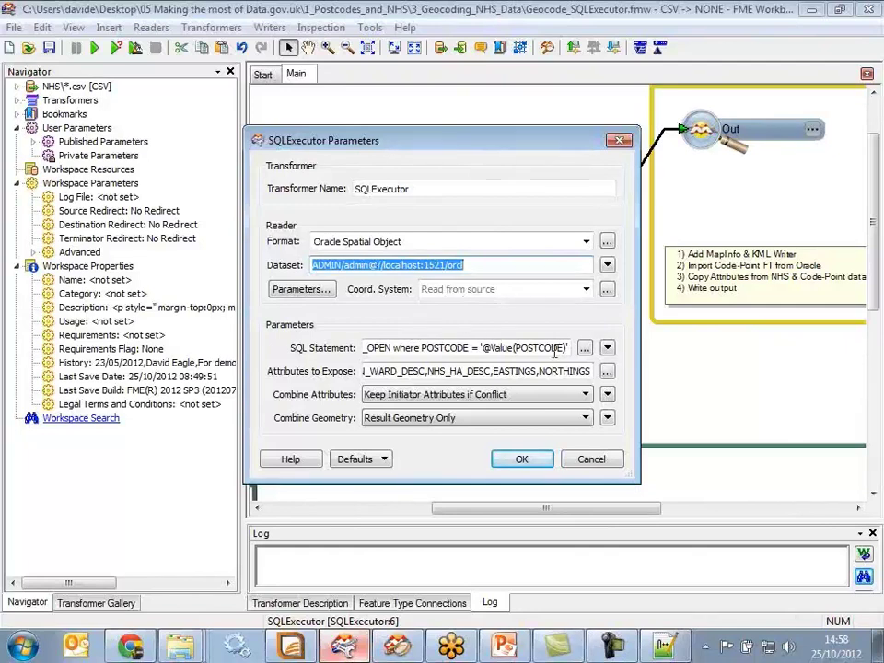
pyautogui.click(584, 348)
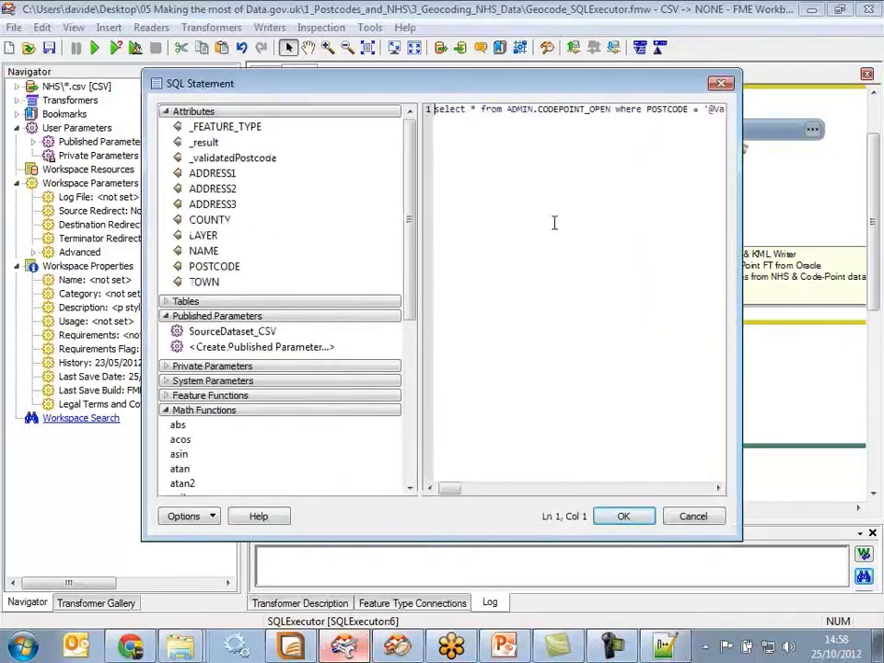
pyautogui.moveTo(737, 252); pyautogui.dragTo(836, 256)
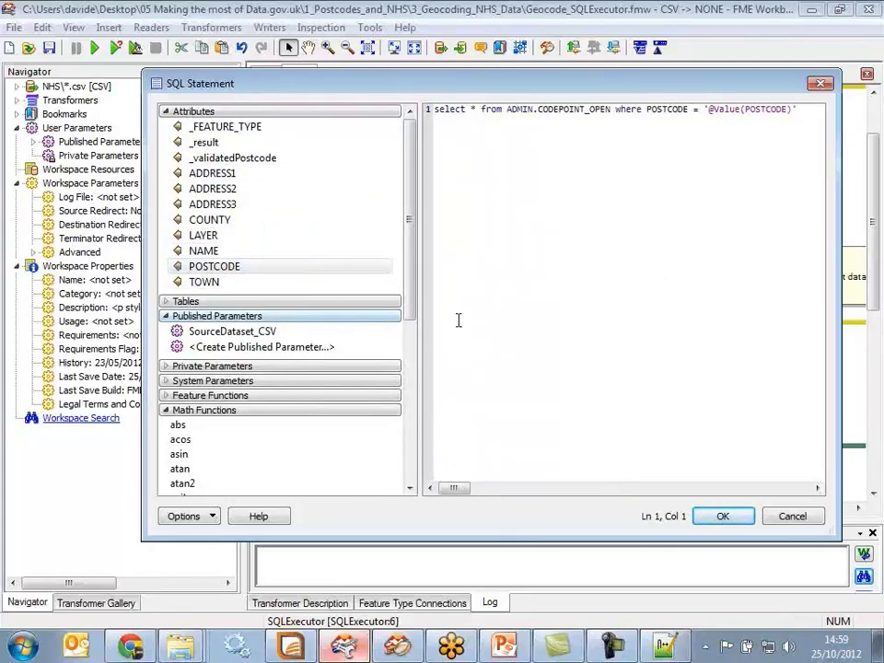
pyautogui.click(783, 519)
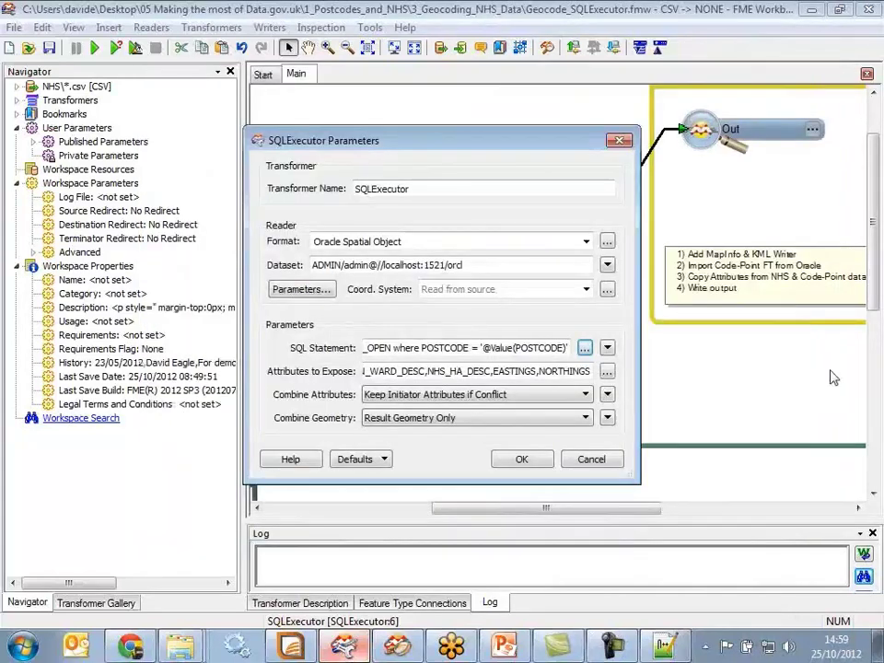
pyautogui.click(607, 372)
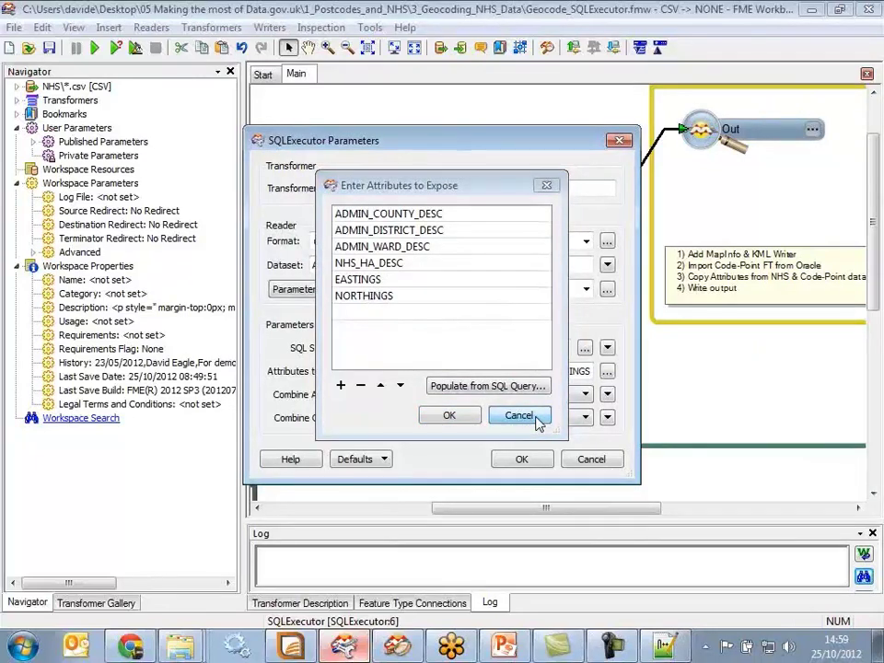
pyautogui.click(538, 417)
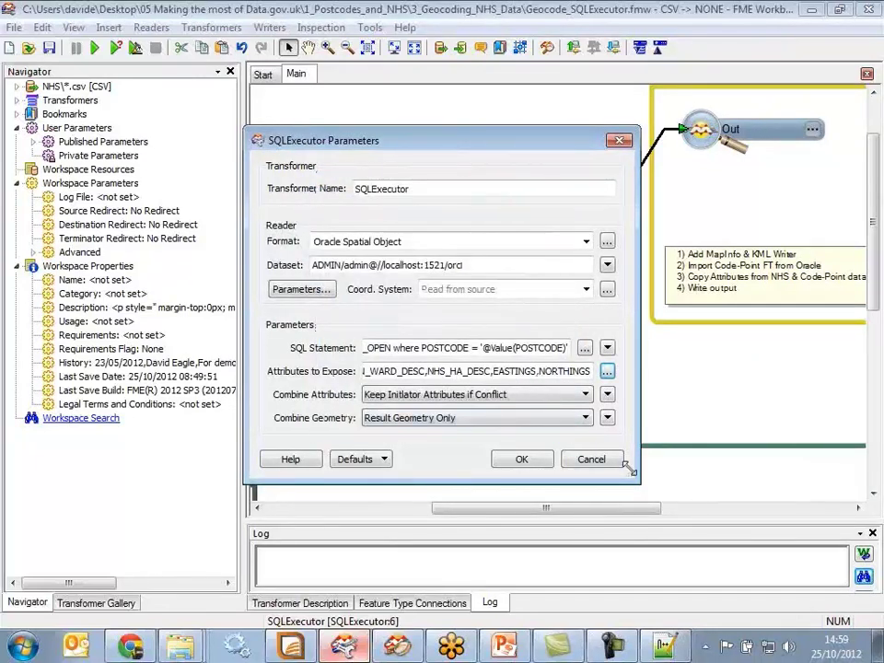
pyautogui.click(519, 459)
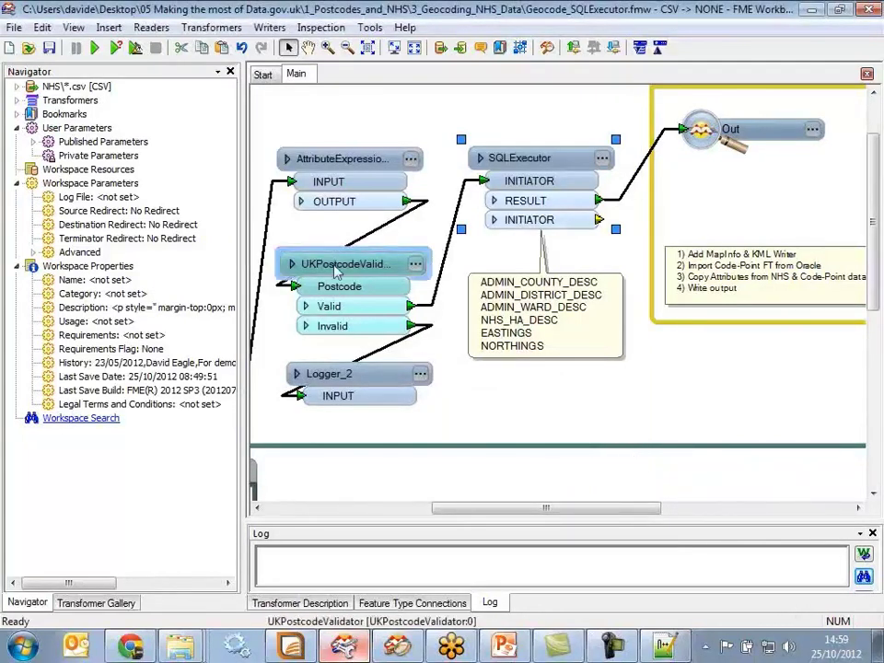
# Run the translation, resize the log area to follow its progress, and bring the workspace's output section into view.
pyautogui.click(96, 48)
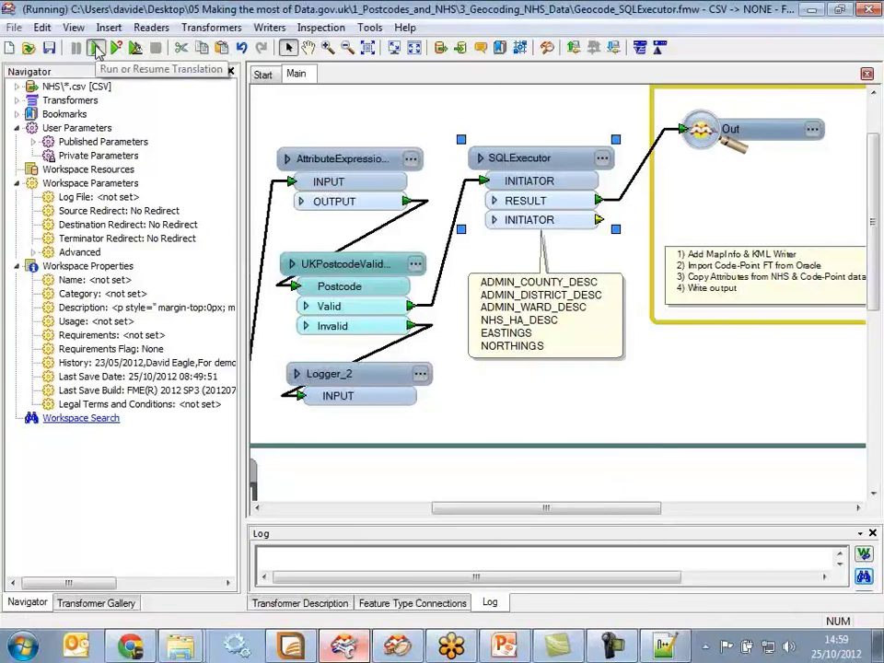
pyautogui.moveTo(543, 518); pyautogui.dragTo(489, 401)
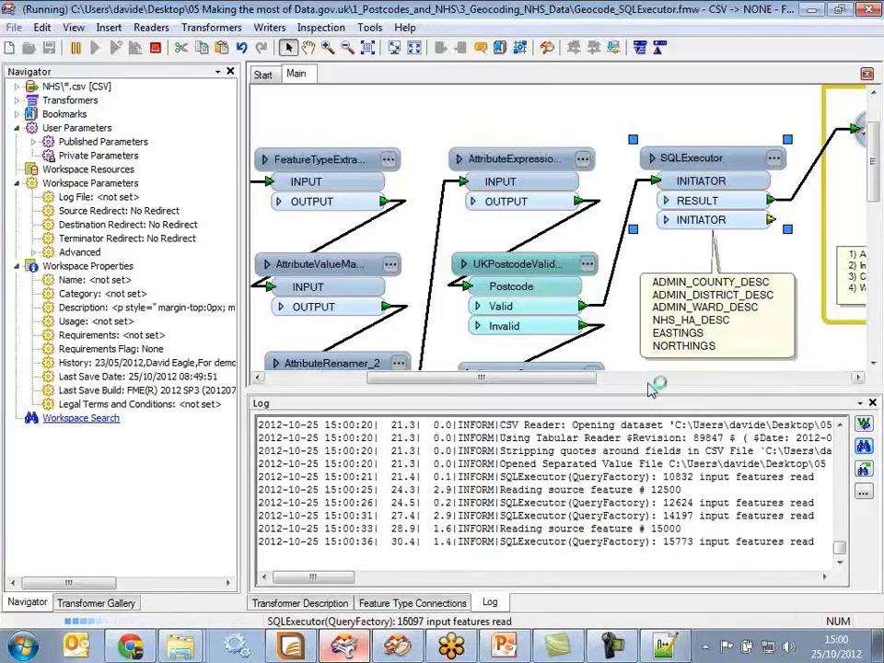
pyautogui.moveTo(649, 388); pyautogui.dragTo(647, 455)
pyautogui.moveTo(571, 444); pyautogui.dragTo(693, 449)
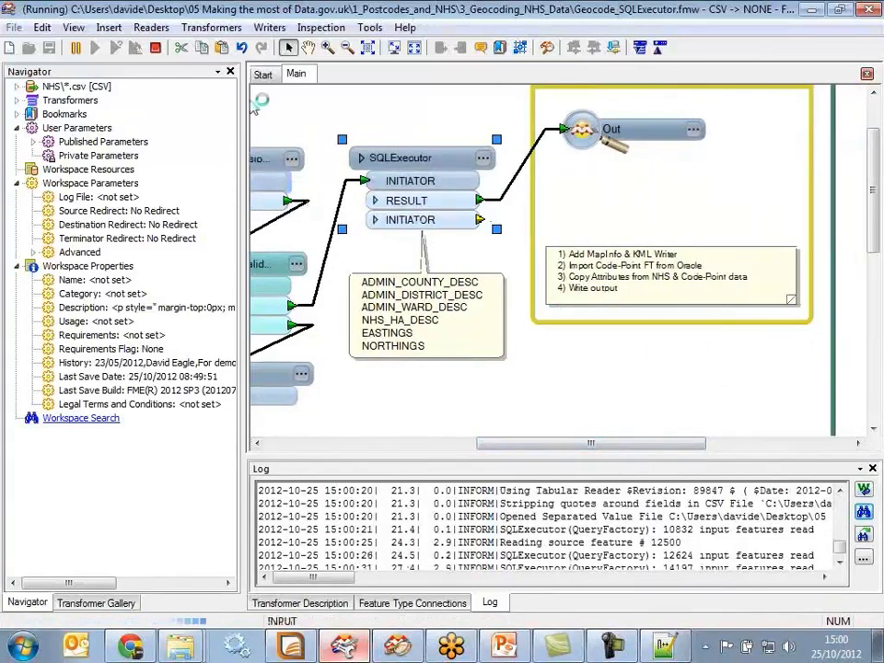
# Stop the running translation so that a writer can be added.
pyautogui.click(271, 29)
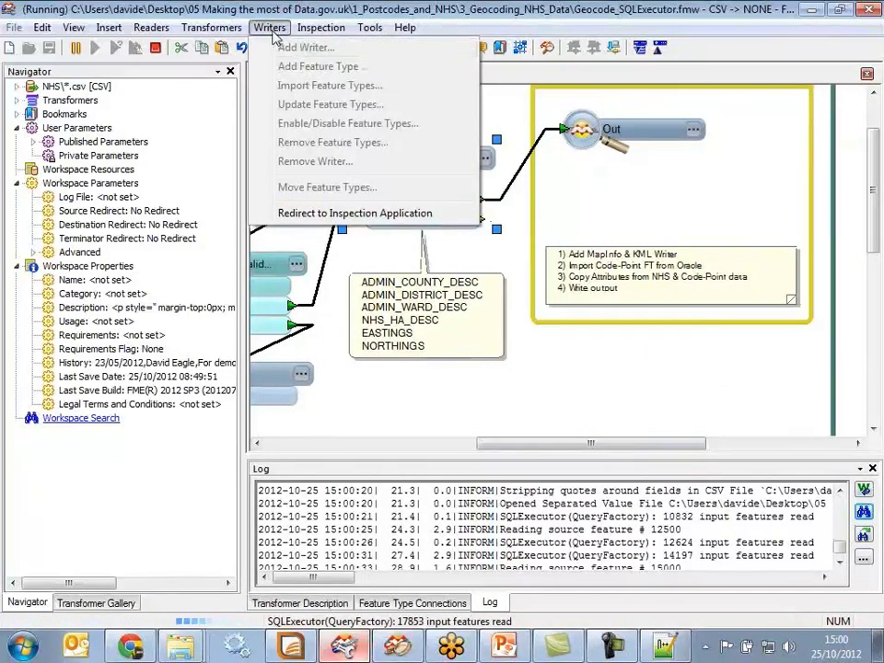
pyautogui.click(272, 33)
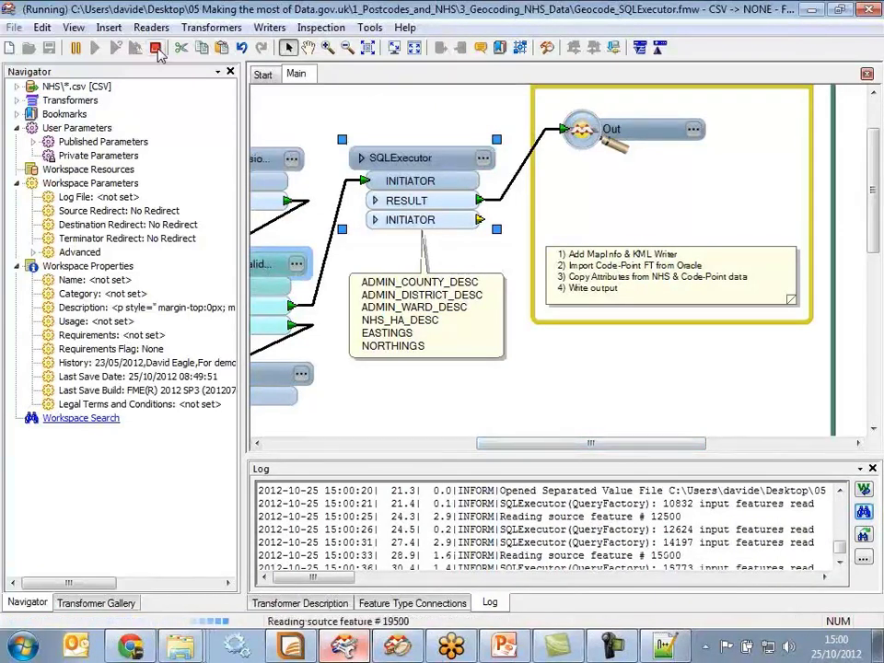
pyautogui.click(158, 53)
# Start adding a new writer and set its format to Google Earth KML.
pyautogui.click(269, 26)
pyautogui.click(295, 47)
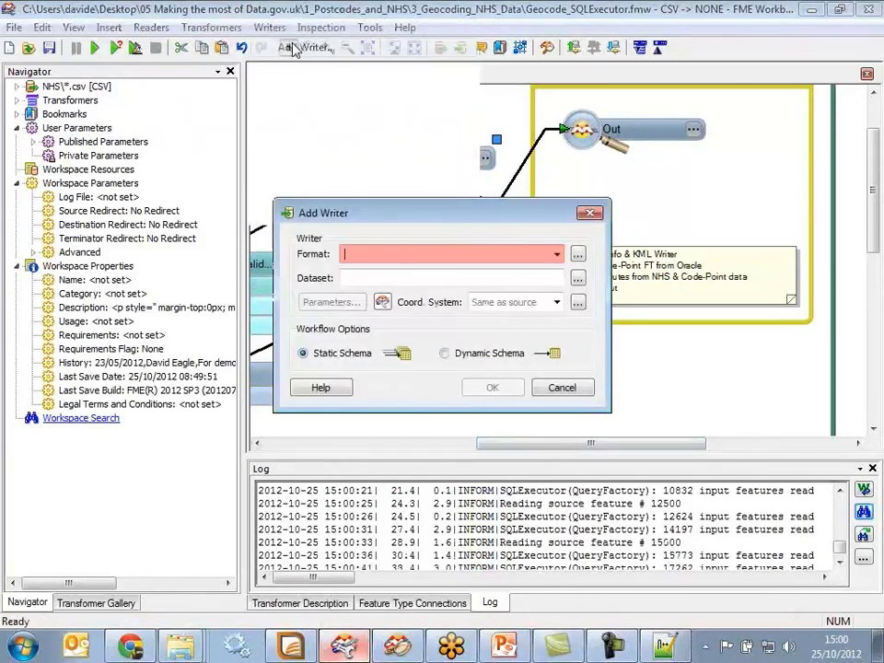
pyautogui.write('kml')
pyautogui.press('Tab')
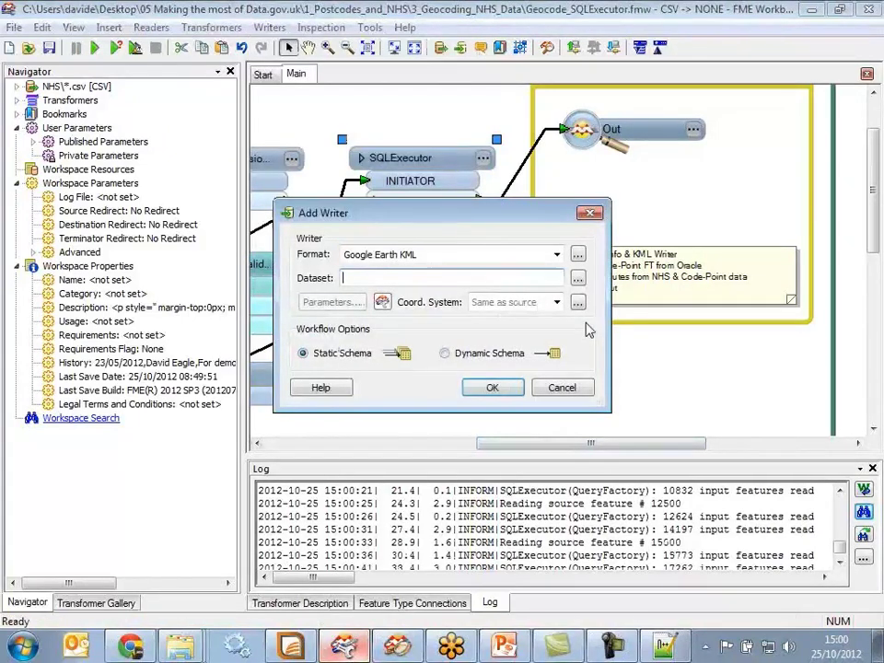
# Set the KML writer's dataset to a KMZ file named NHS in the 3_Geocoding_NHS_Data folder and add the writer.
pyautogui.click(577, 277)
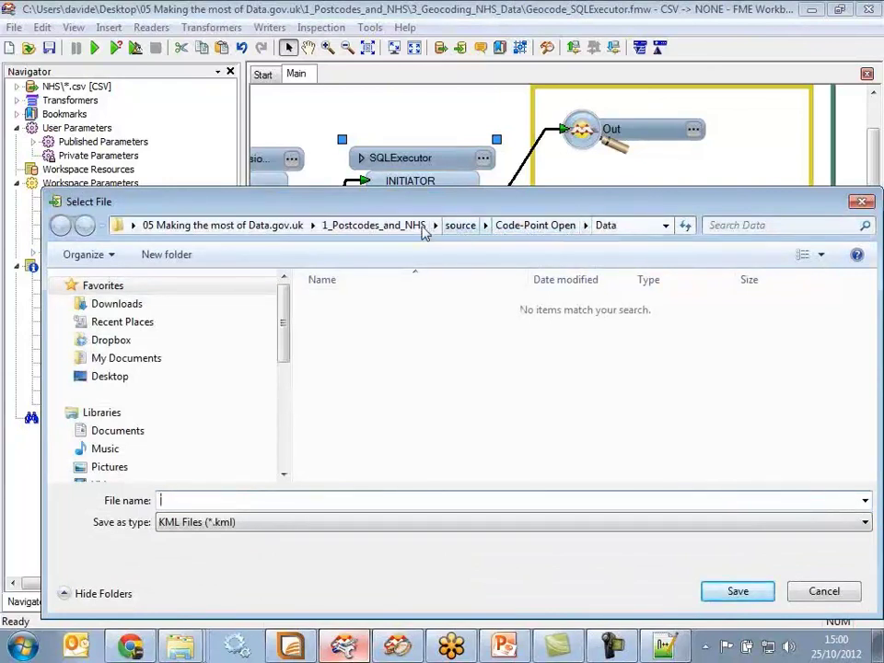
pyautogui.click(521, 227)
pyautogui.click(461, 226)
pyautogui.click(373, 225)
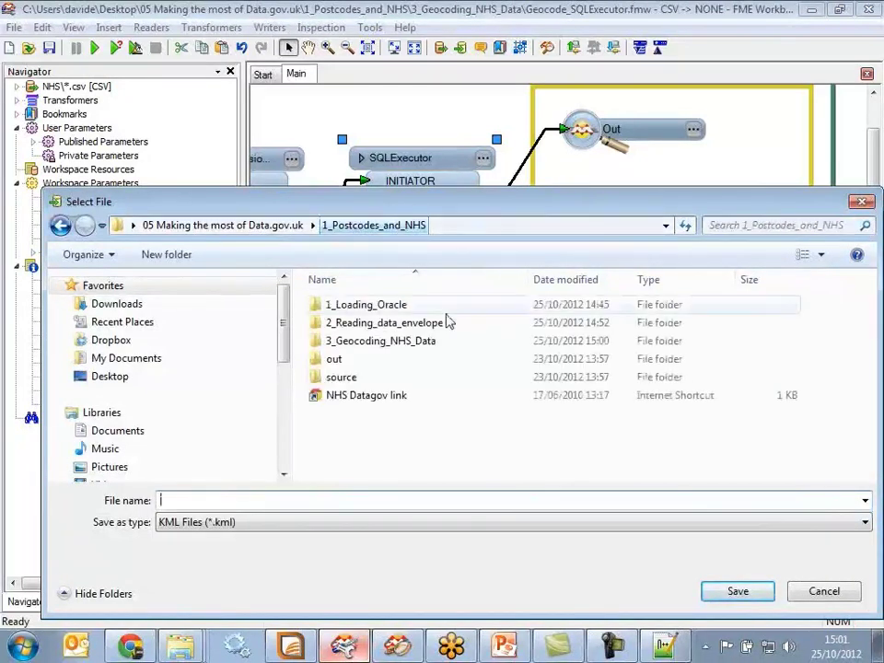
pyautogui.doubleClick(361, 342)
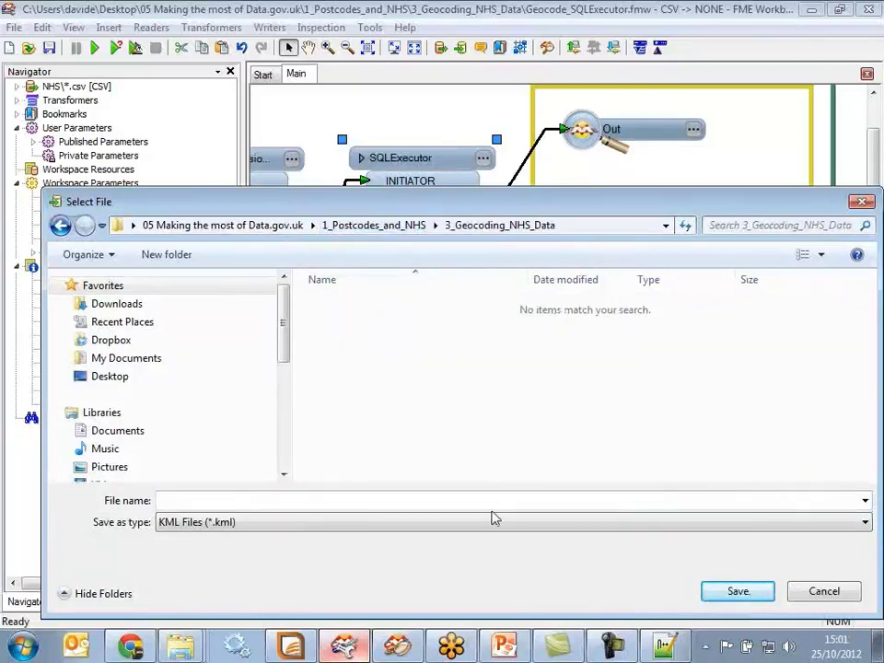
pyautogui.click(330, 499)
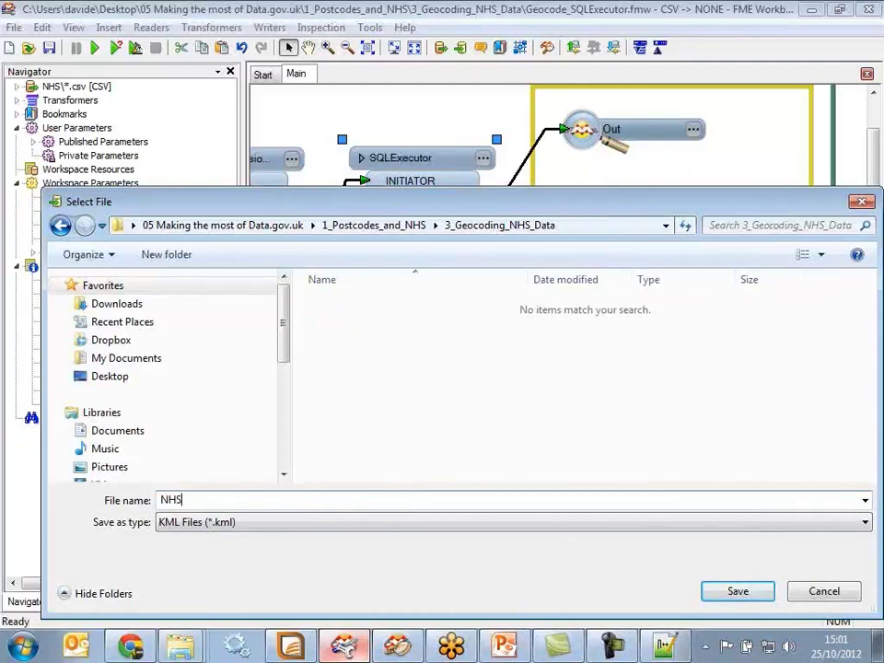
pyautogui.click(304, 522)
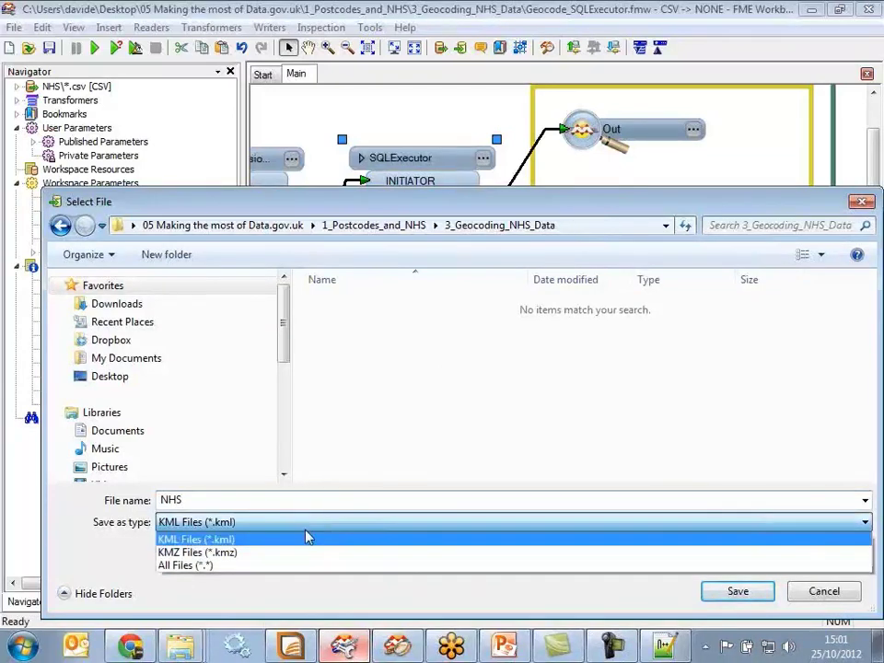
pyautogui.click(299, 553)
pyautogui.click(713, 591)
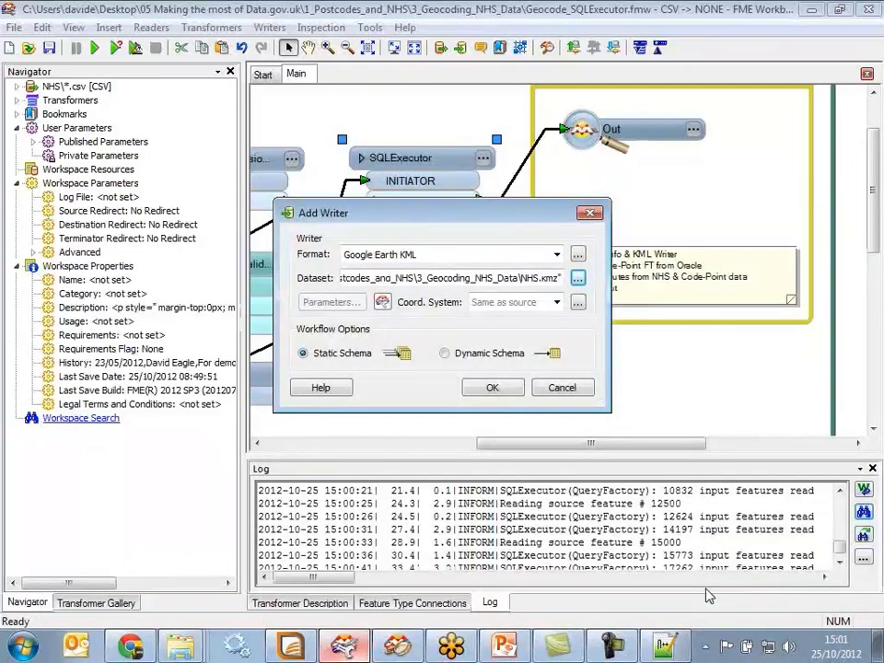
pyautogui.click(493, 388)
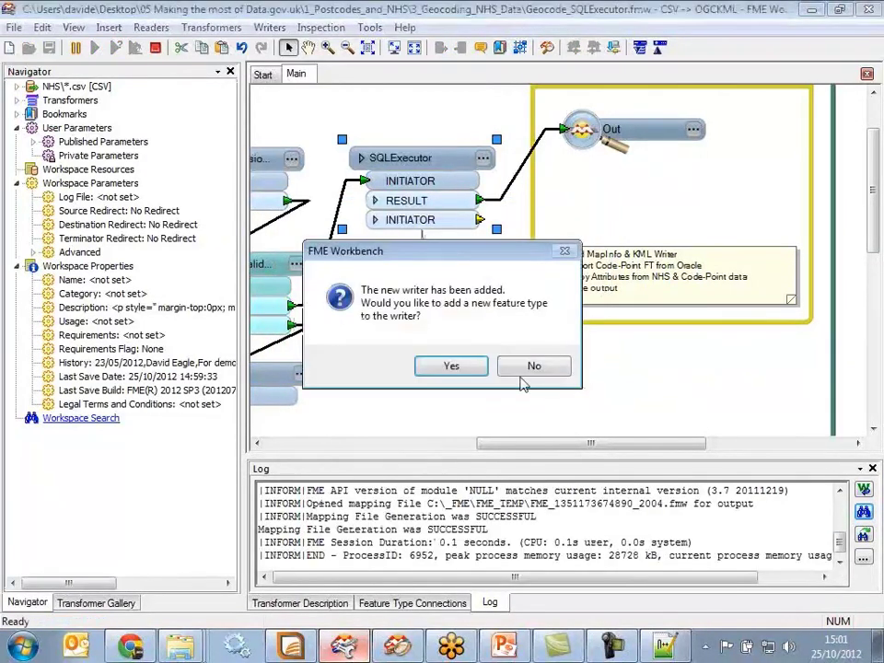
# Add a feature type named NHS to the KML writer and connect the SQLExecutor's RESULT output to it.
pyautogui.click(471, 369)
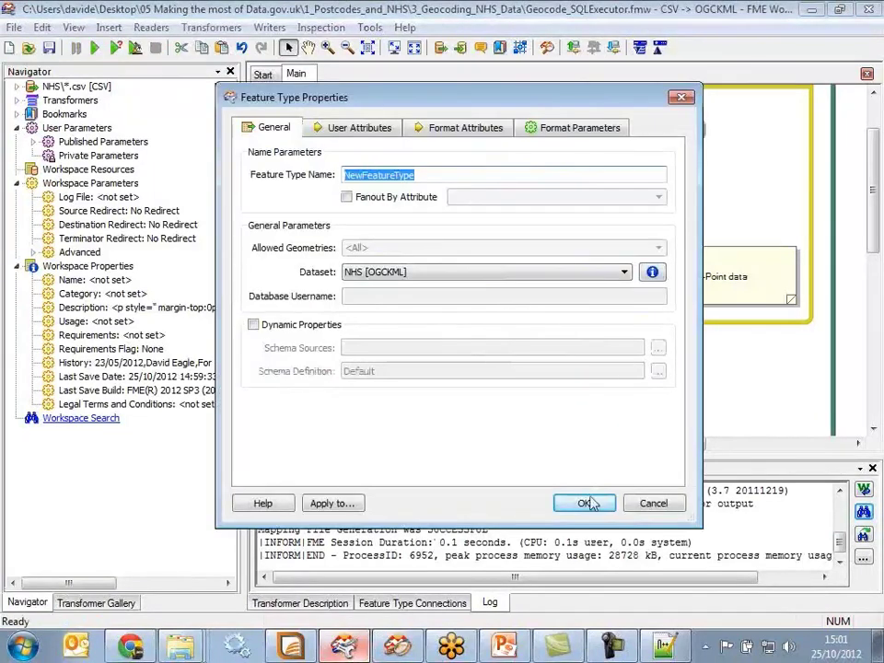
pyautogui.click(591, 502)
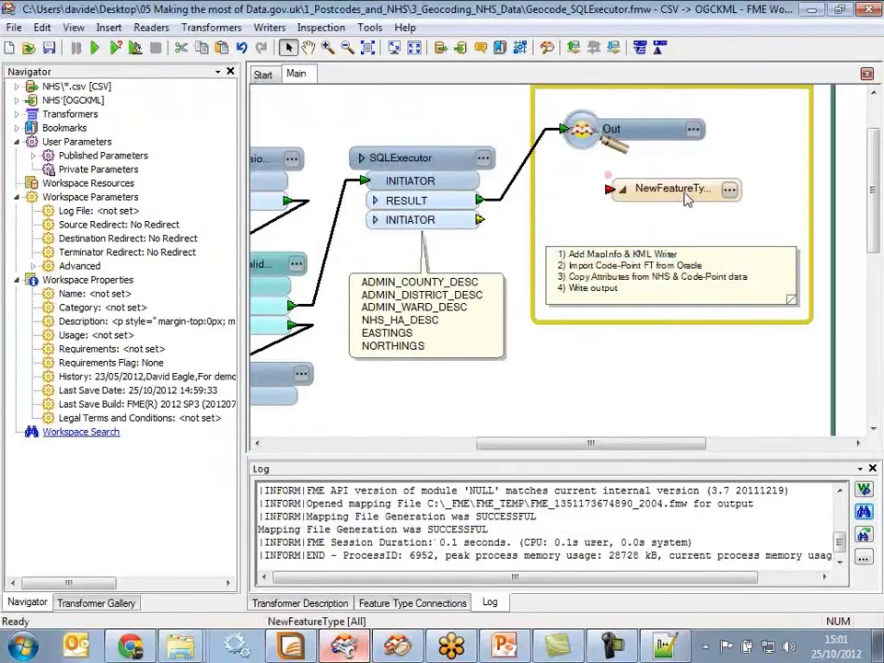
pyautogui.moveTo(690, 202); pyautogui.dragTo(678, 198)
pyautogui.click(722, 187)
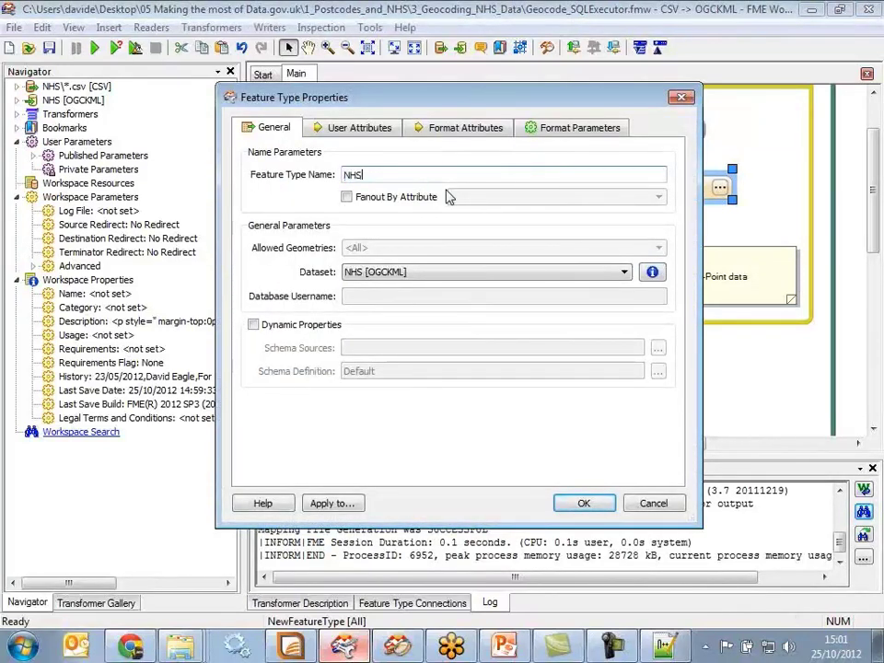
pyautogui.click(584, 503)
pyautogui.moveTo(597, 196); pyautogui.dragTo(480, 200)
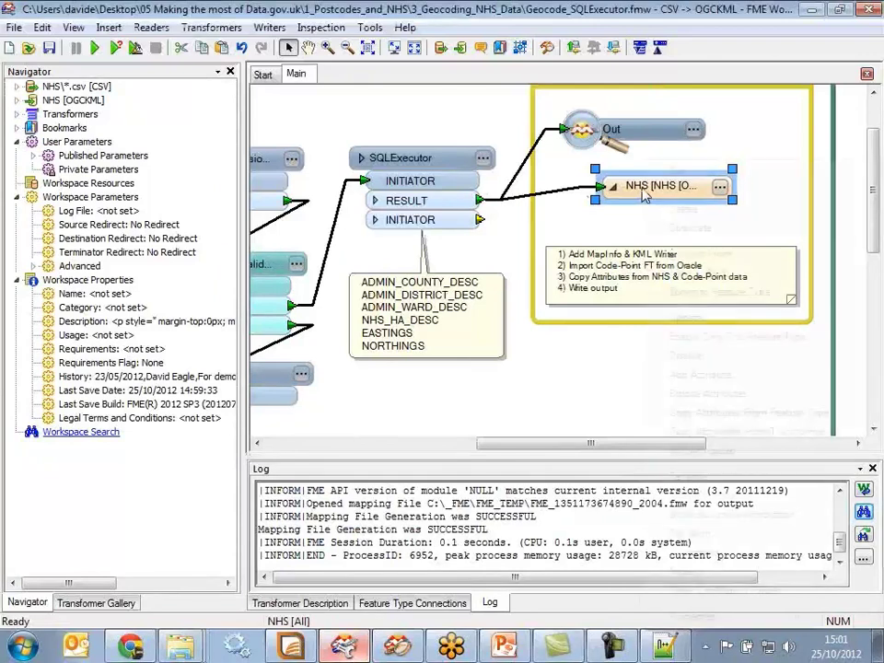
# Review the user attributes of the CSV feature type in the "Schema to copy CSV & Oracle" bookmark.
pyautogui.rightClick(645, 195)
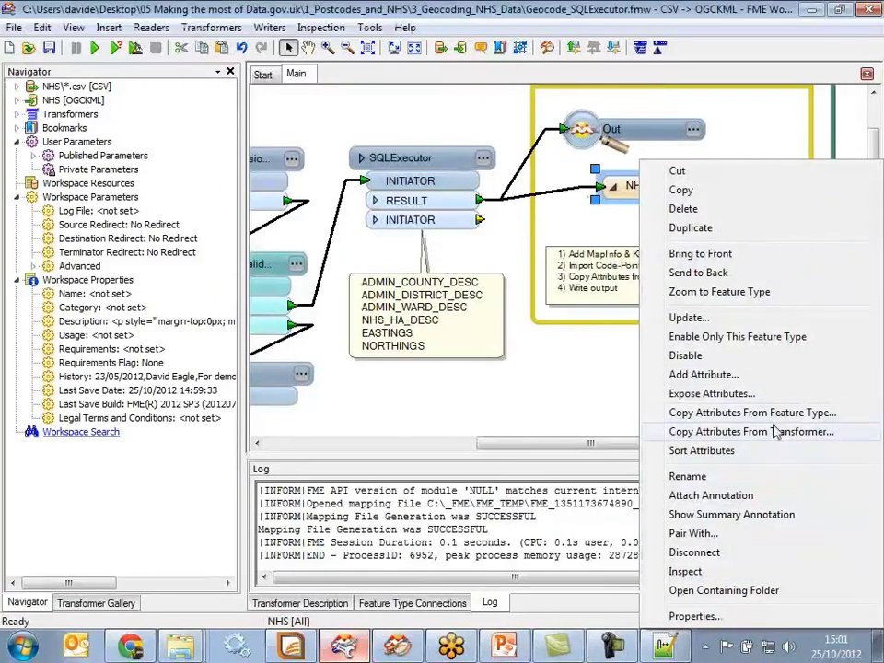
pyautogui.click(568, 416)
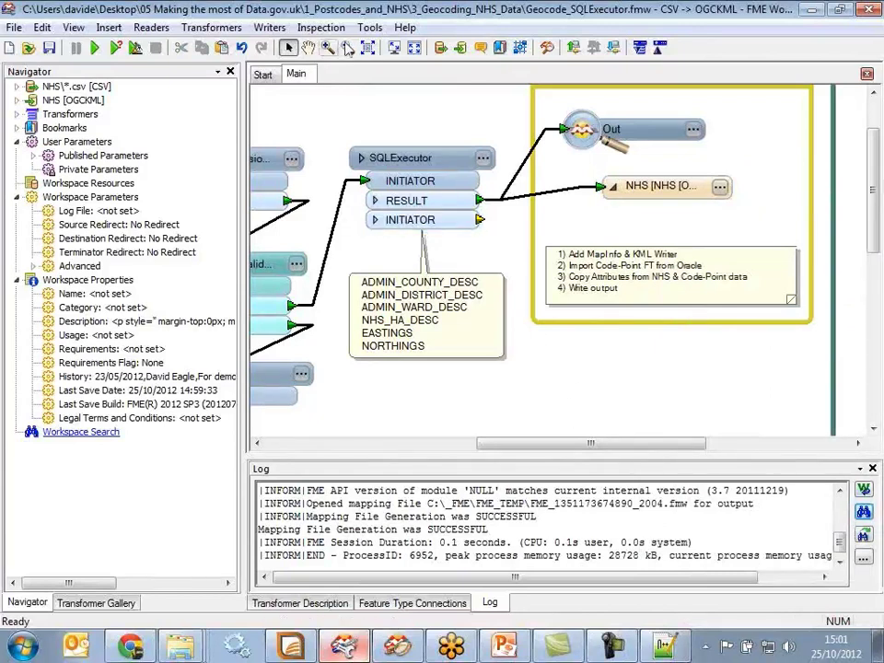
pyautogui.click(345, 47)
pyautogui.click(528, 385)
pyautogui.click(495, 368)
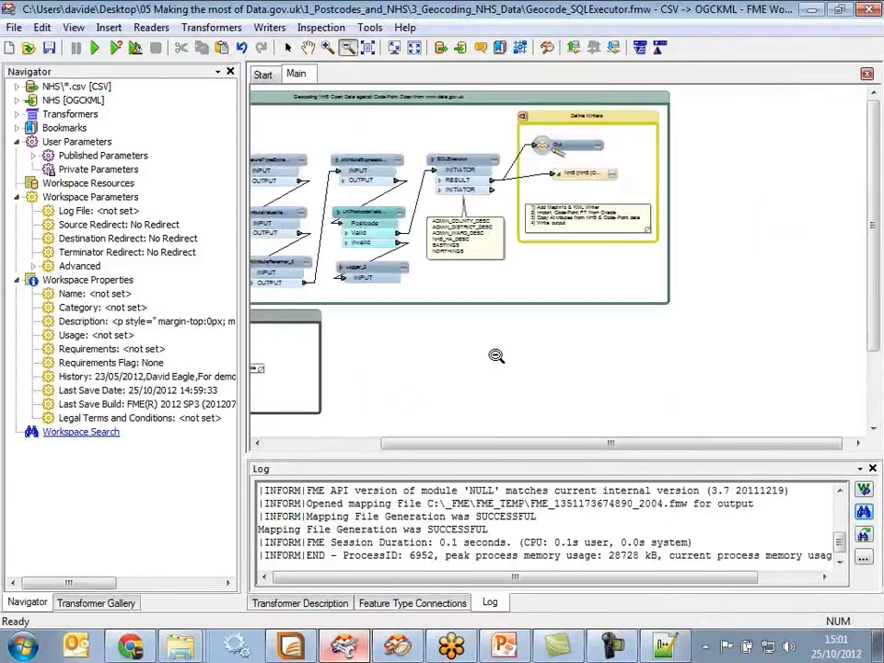
pyautogui.click(309, 47)
pyautogui.moveTo(432, 402); pyautogui.dragTo(586, 408)
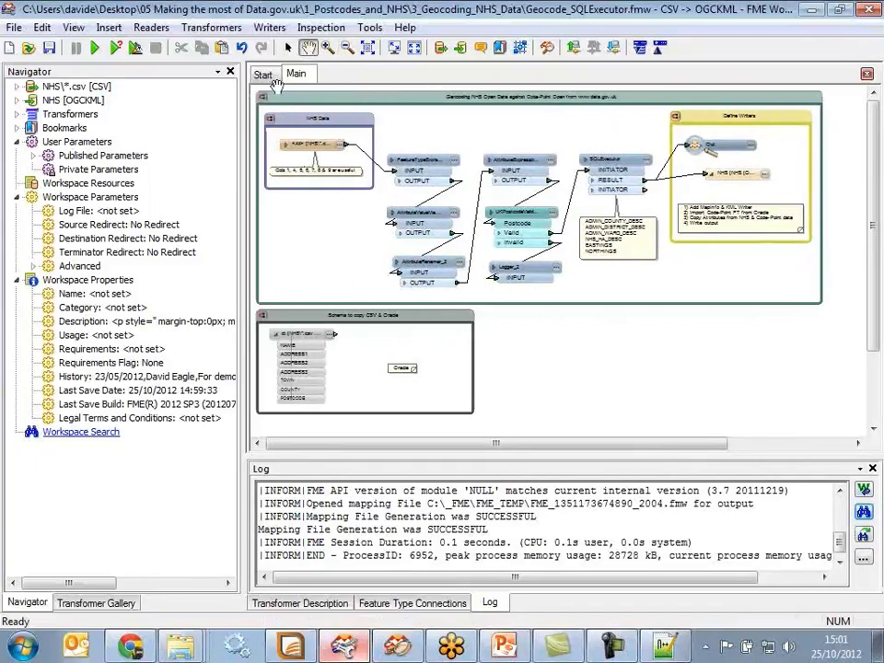
pyautogui.click(288, 47)
pyautogui.click(306, 348)
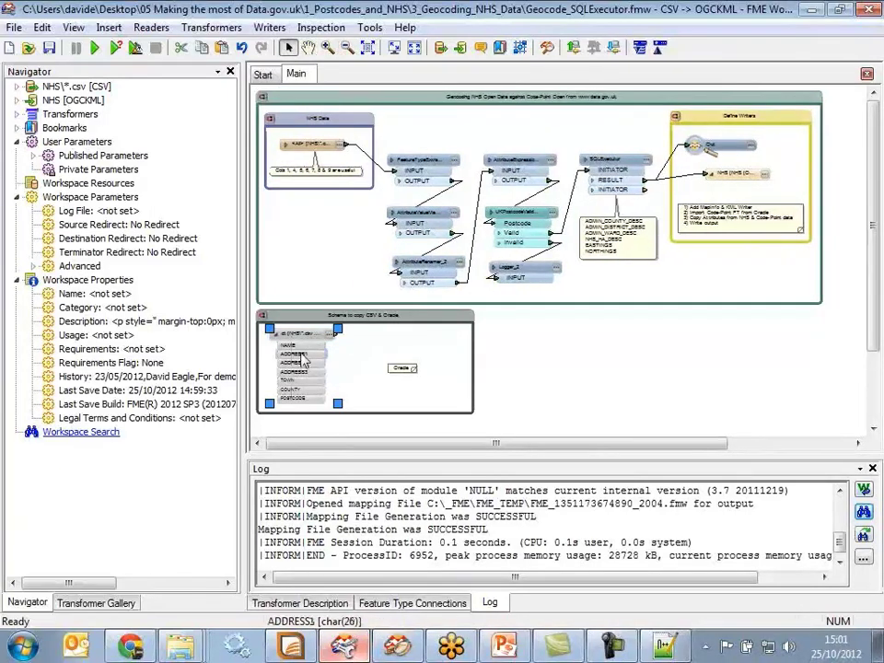
pyautogui.click(328, 47)
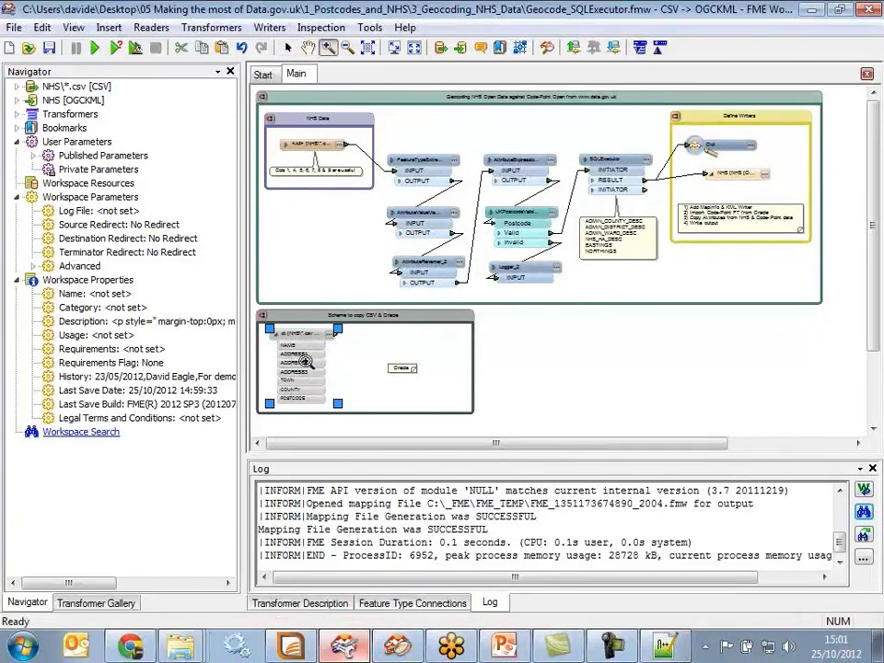
pyautogui.moveTo(246, 303); pyautogui.dragTo(479, 422)
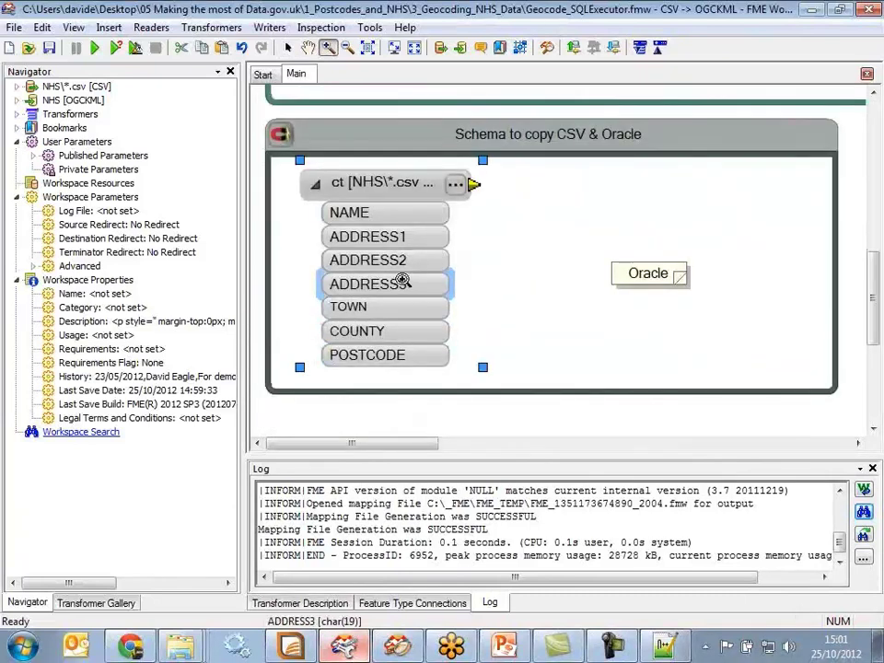
pyautogui.click(288, 47)
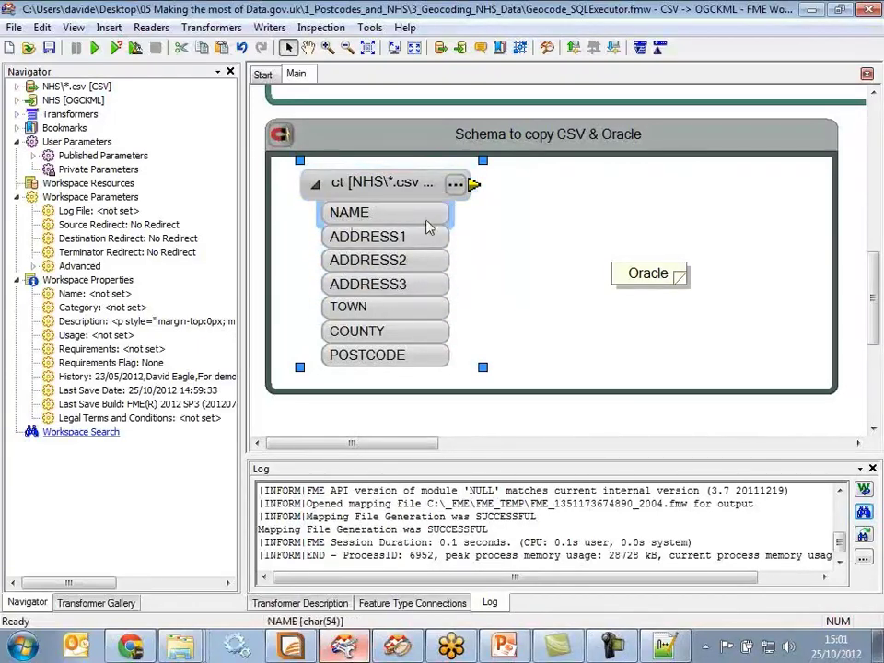
pyautogui.click(455, 185)
pyautogui.click(392, 189)
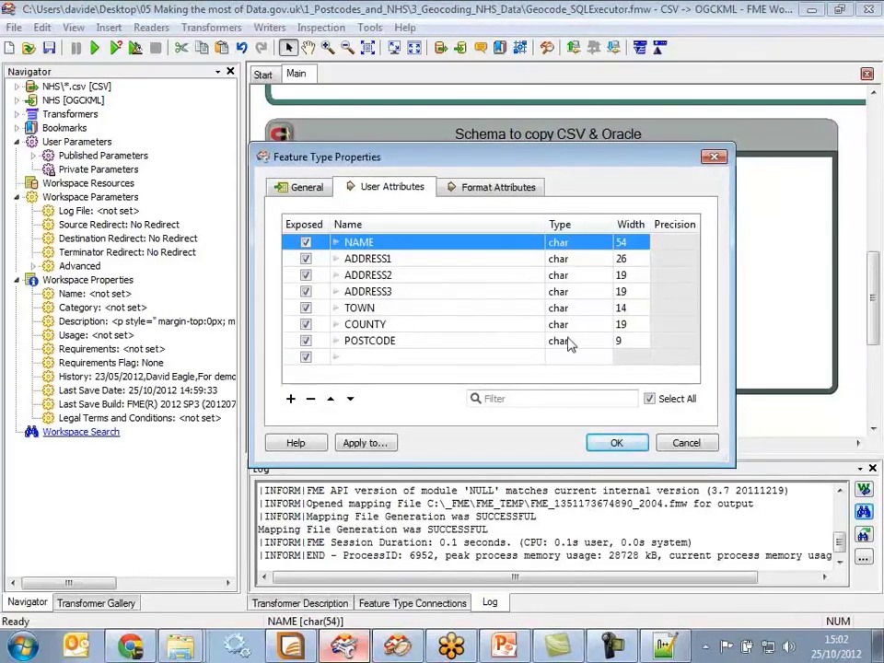
pyautogui.click(684, 443)
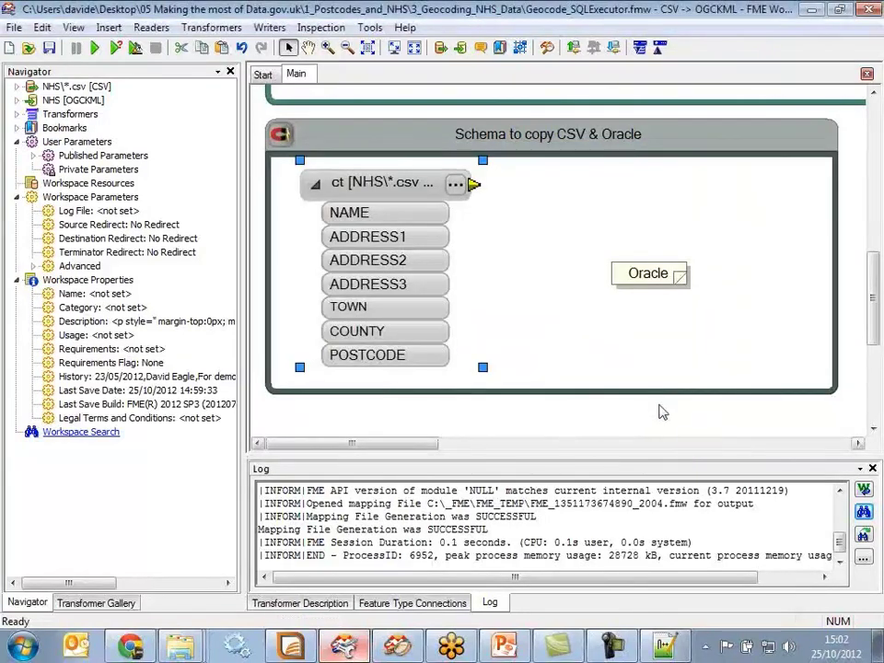
# Copy the attributes from the ct [NHS\*.csv [CSV]] feature type into the NHS KML feature type.
pyautogui.click(346, 47)
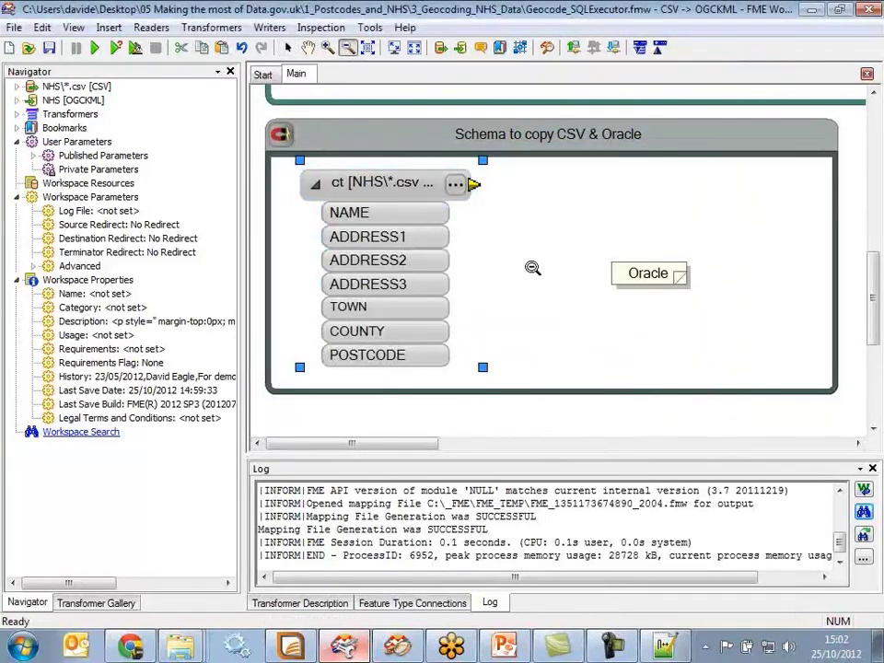
pyautogui.click(562, 304)
pyautogui.click(576, 298)
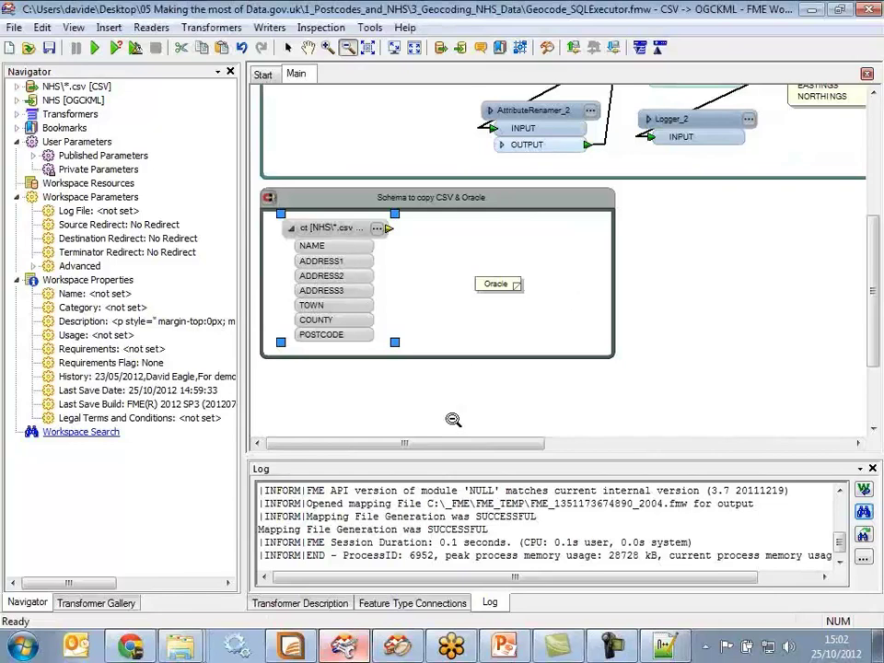
pyautogui.moveTo(452, 443); pyautogui.dragTo(594, 474)
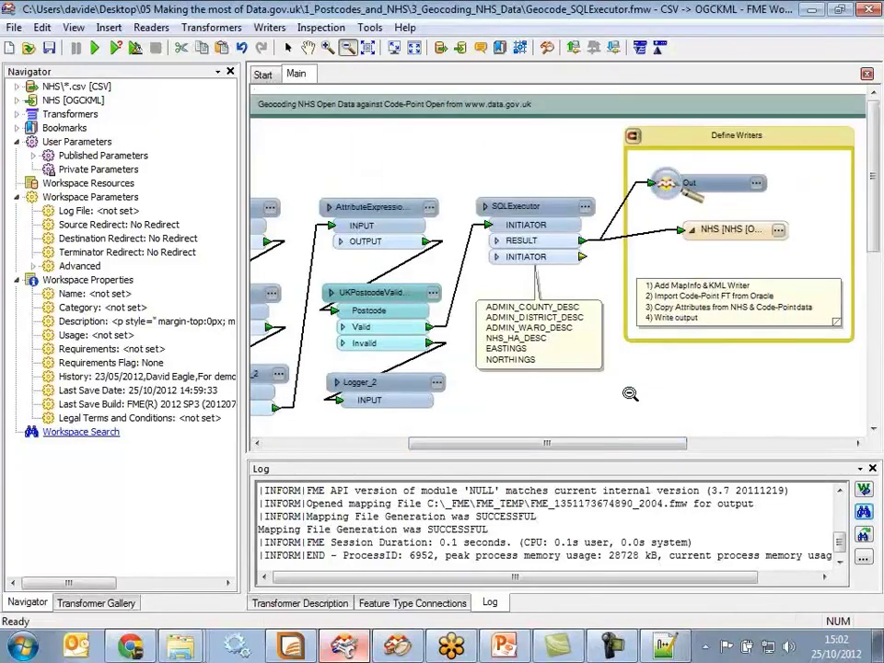
pyautogui.click(288, 47)
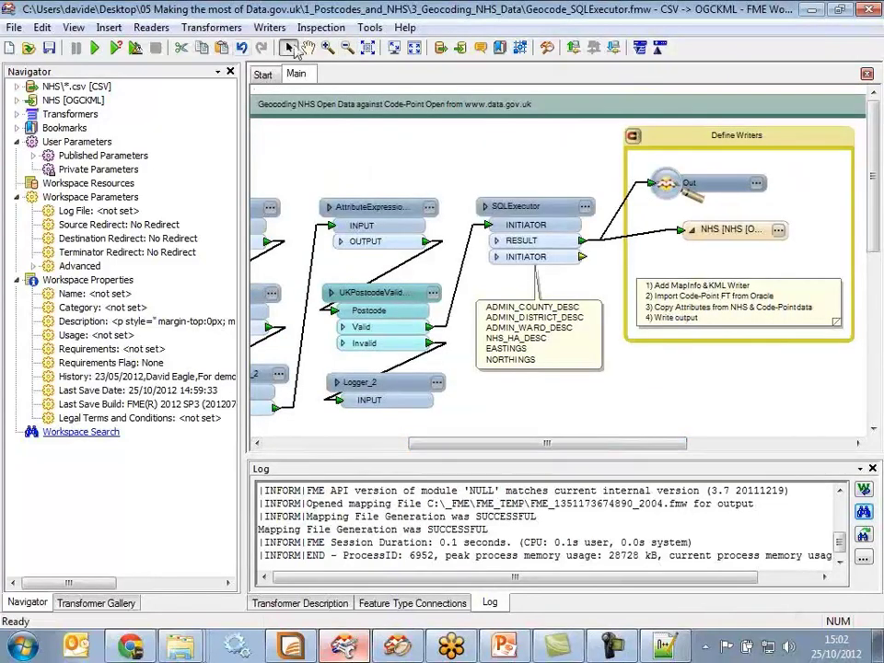
pyautogui.rightClick(703, 229)
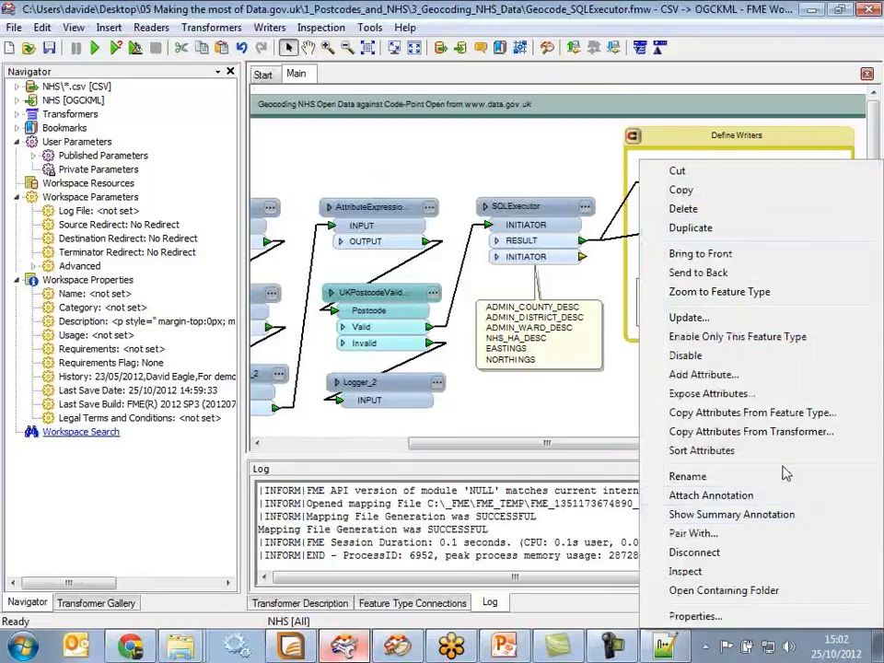
pyautogui.click(817, 419)
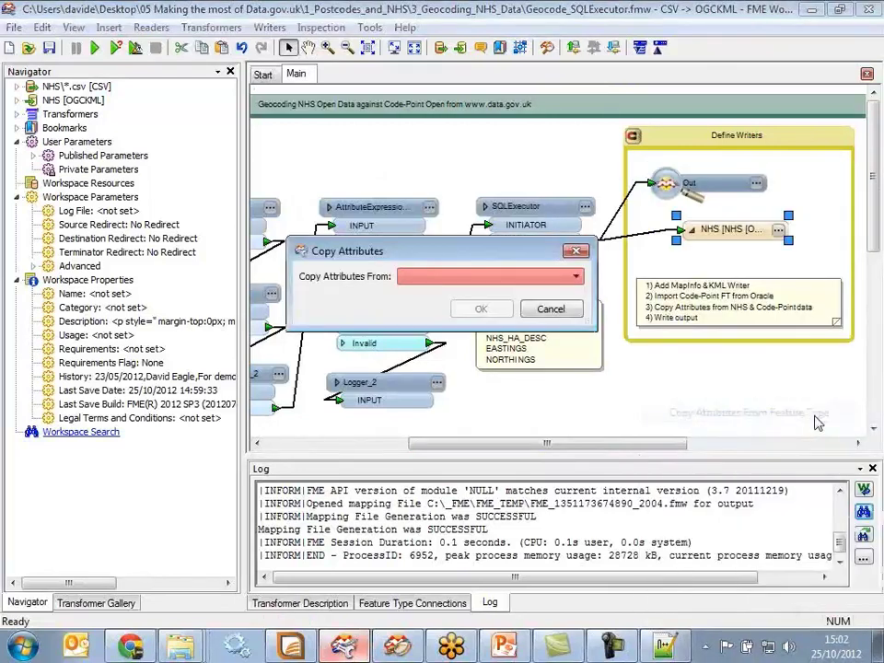
pyautogui.click(488, 276)
pyautogui.click(488, 303)
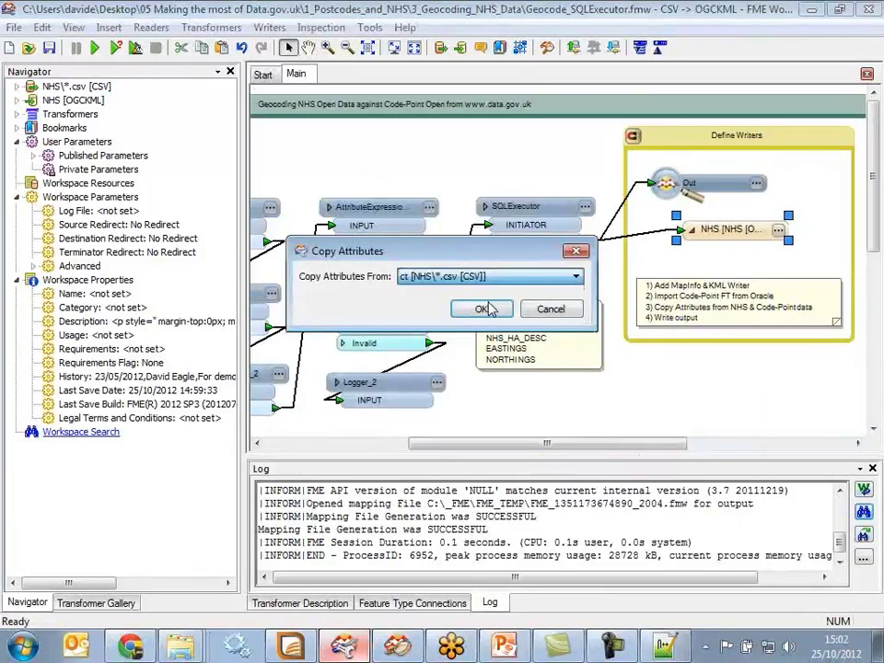
pyautogui.click(494, 311)
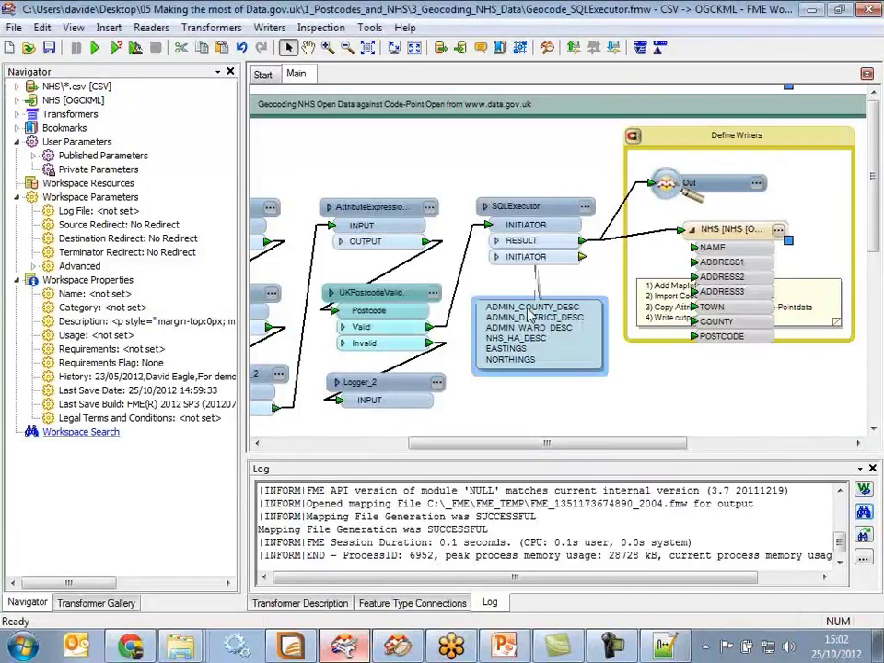
# Check the names, types and widths of the user attributes on the NHS KML feature type.
pyautogui.doubleClick(728, 229)
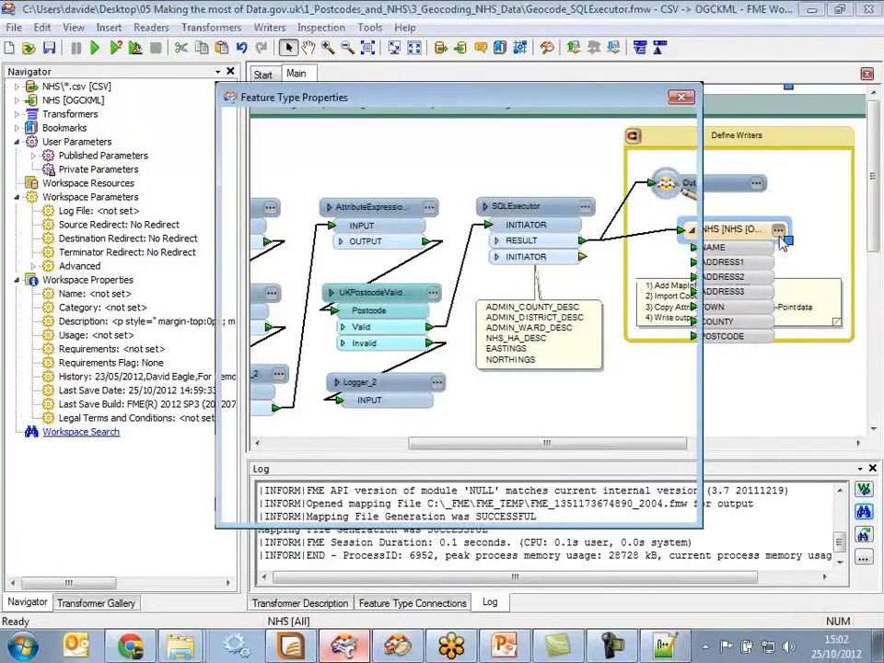
pyautogui.click(359, 128)
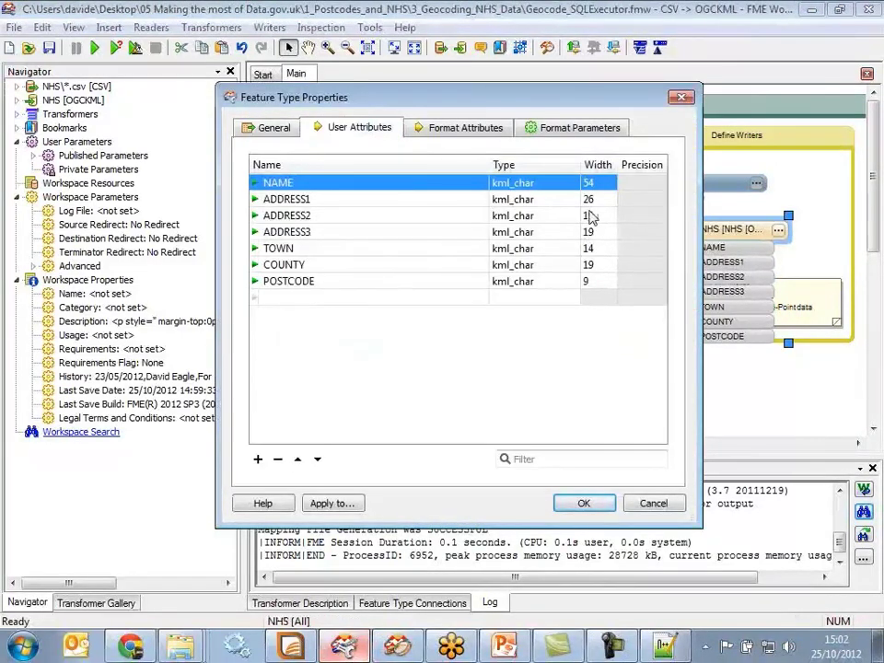
pyautogui.click(651, 502)
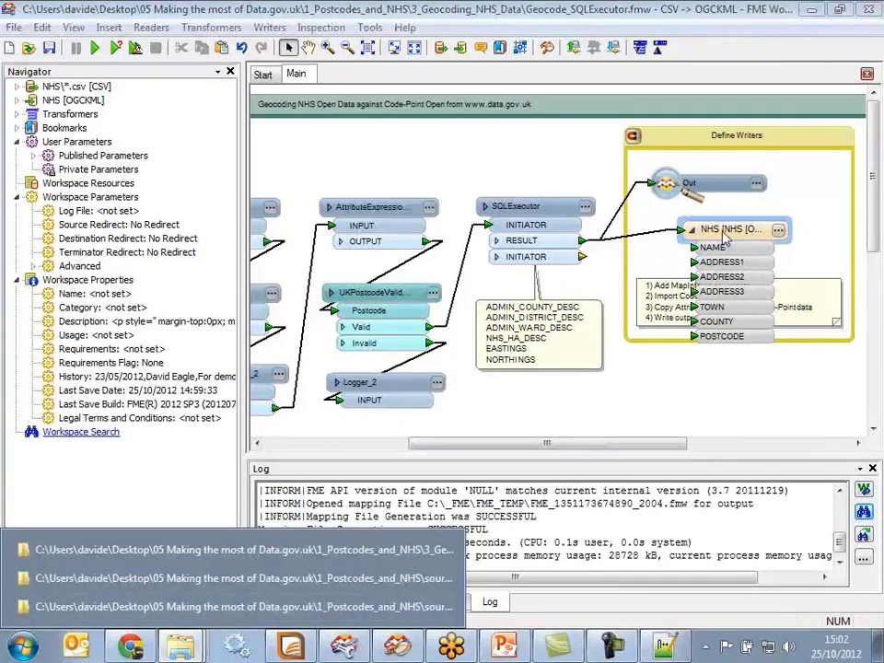
# Browse from the 1_Postcodes_and_NHS folder to out\BluePeter\Geocoded_NHS_Data and open Primary_Care_Trusts.kmz in Google Earth.
pyautogui.rightClick(725, 237)
pyautogui.click(736, 593)
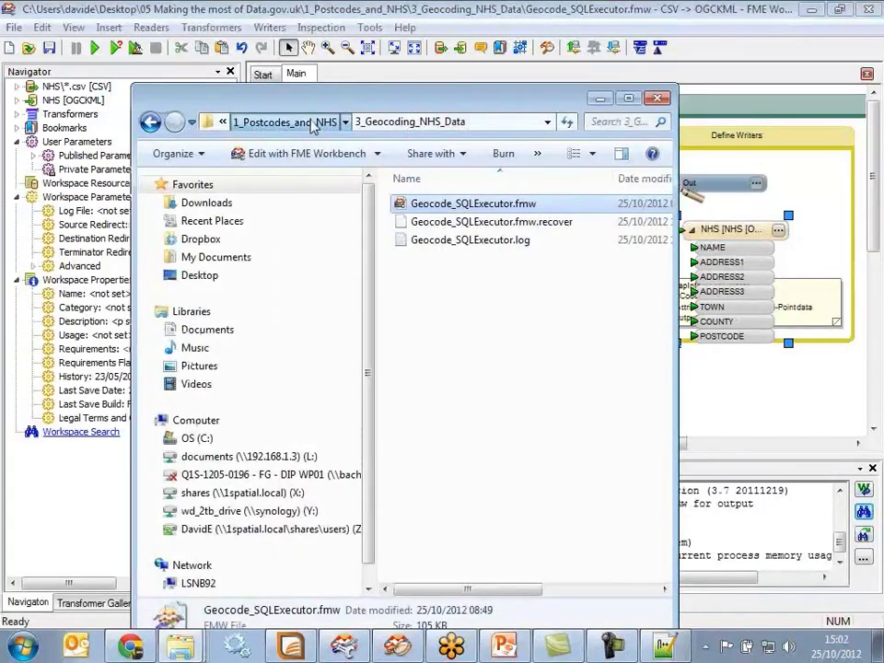
pyautogui.click(276, 123)
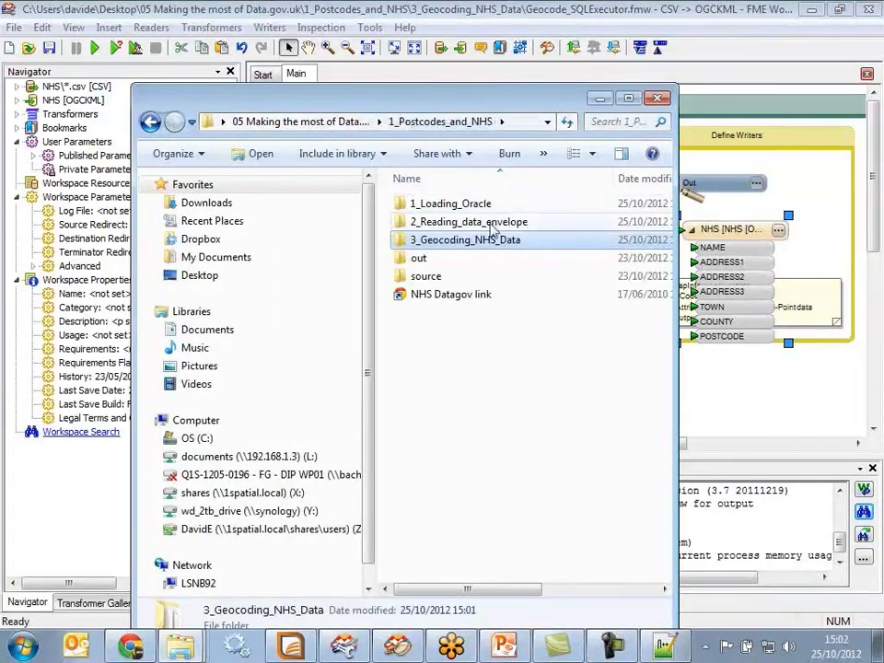
pyautogui.doubleClick(440, 242)
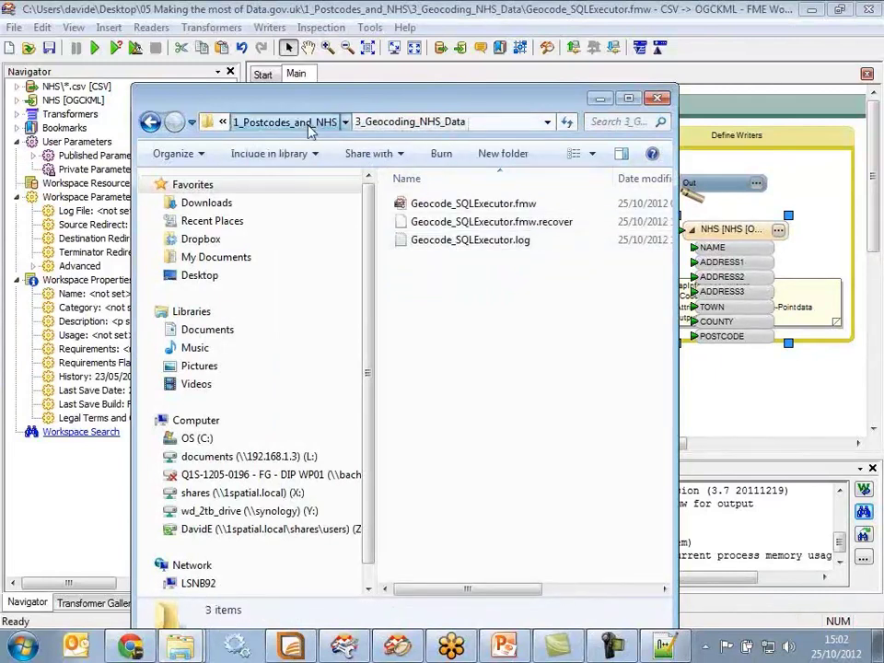
pyautogui.press('BackSpace')
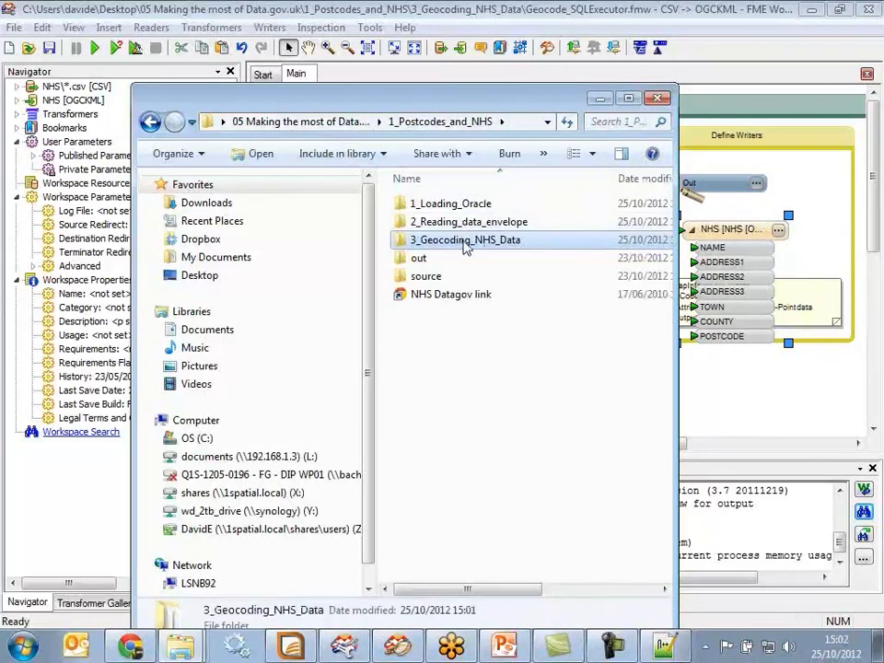
pyautogui.doubleClick(438, 258)
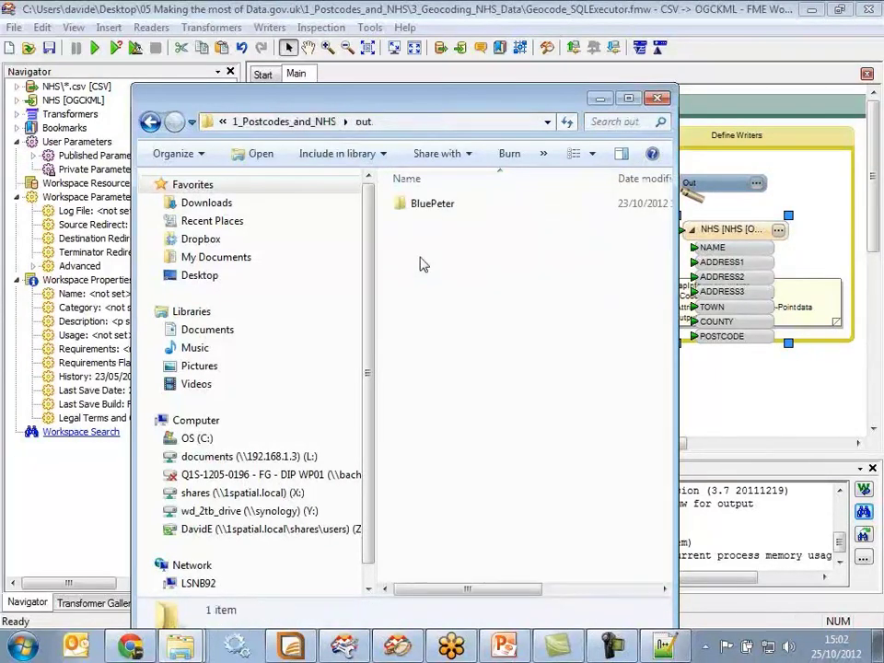
pyautogui.doubleClick(432, 213)
pyautogui.doubleClick(456, 217)
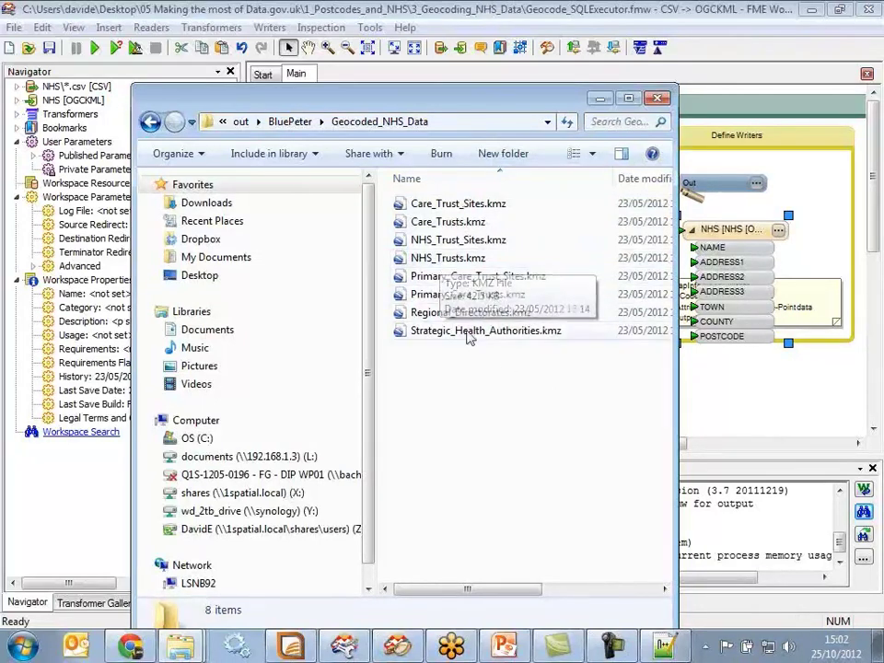
pyautogui.click(442, 295)
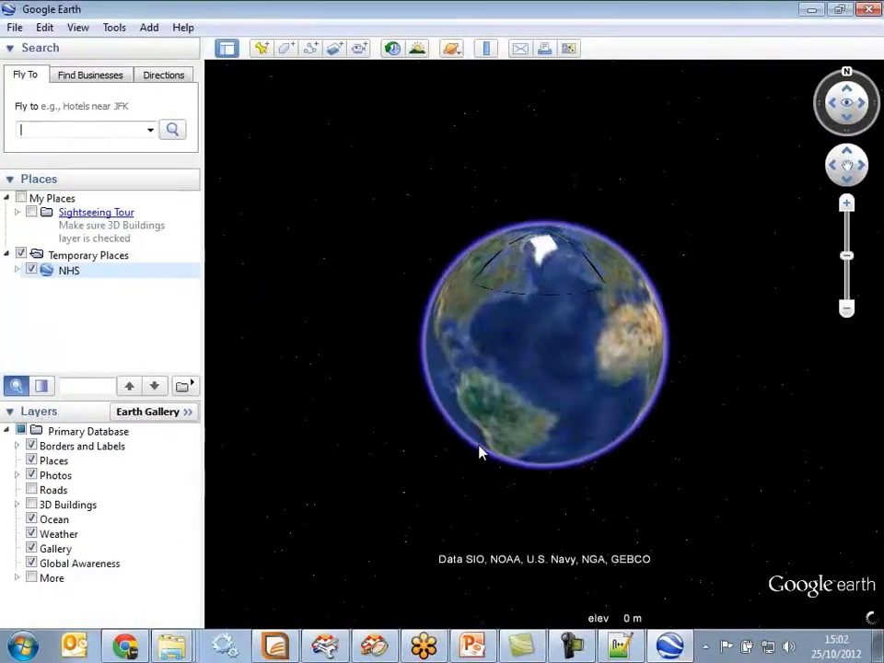
# Expand the Primary_Care_Trusts places and inspect the attributes and close-up location of the MILTON KEYNES PCT placemark.
pyautogui.click(17, 271)
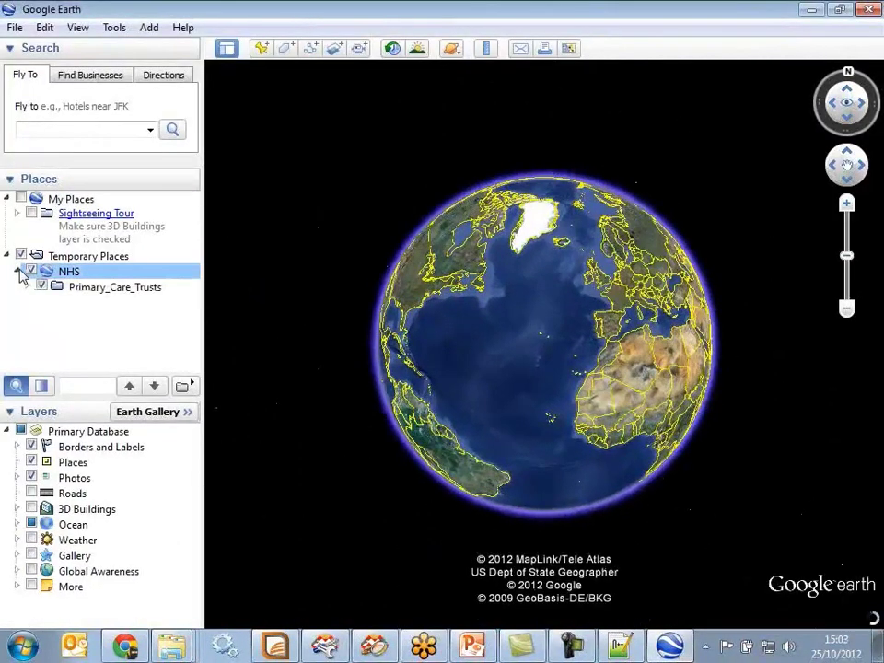
pyautogui.click(28, 287)
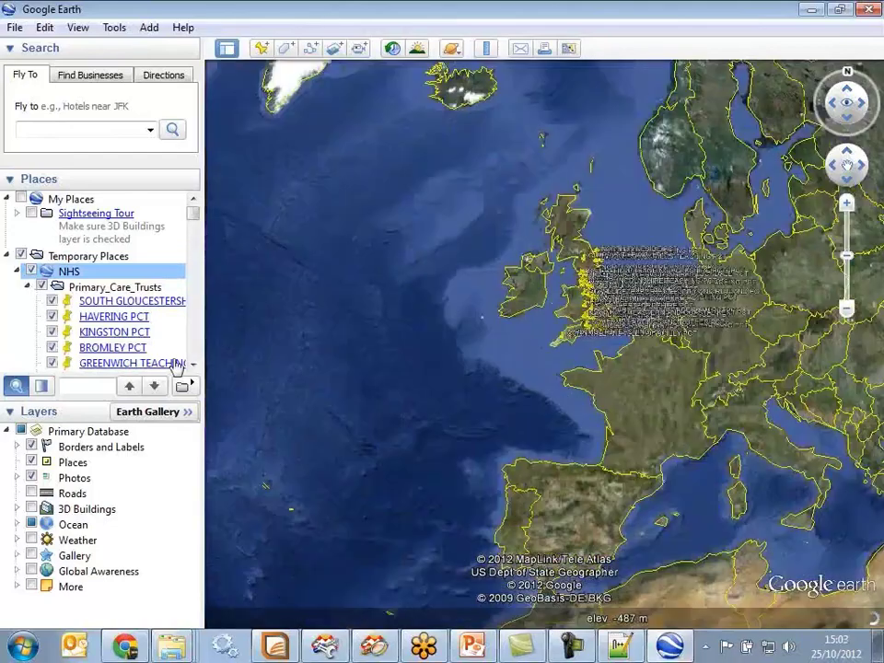
pyautogui.scroll(5, 592, 420)
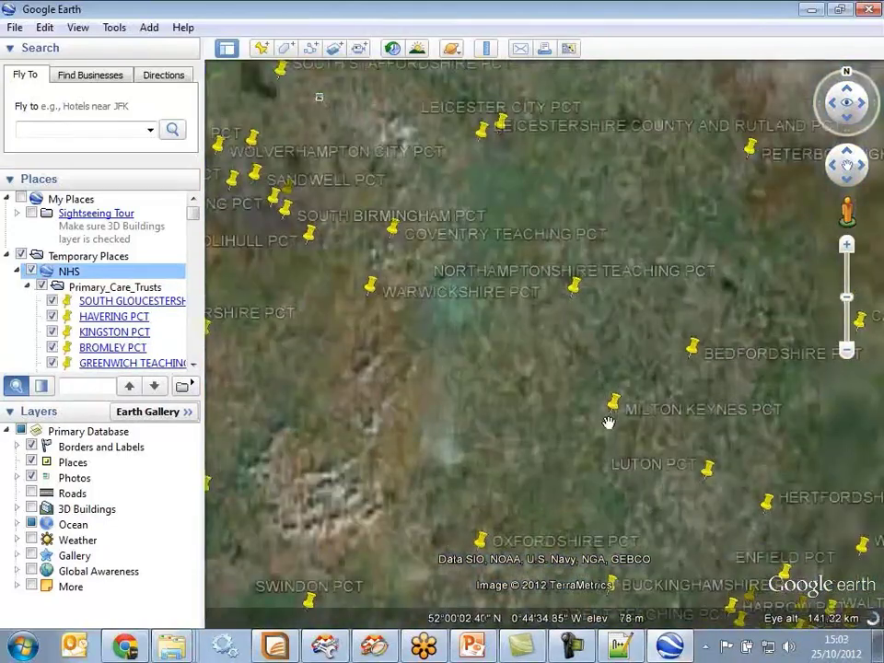
pyautogui.click(617, 407)
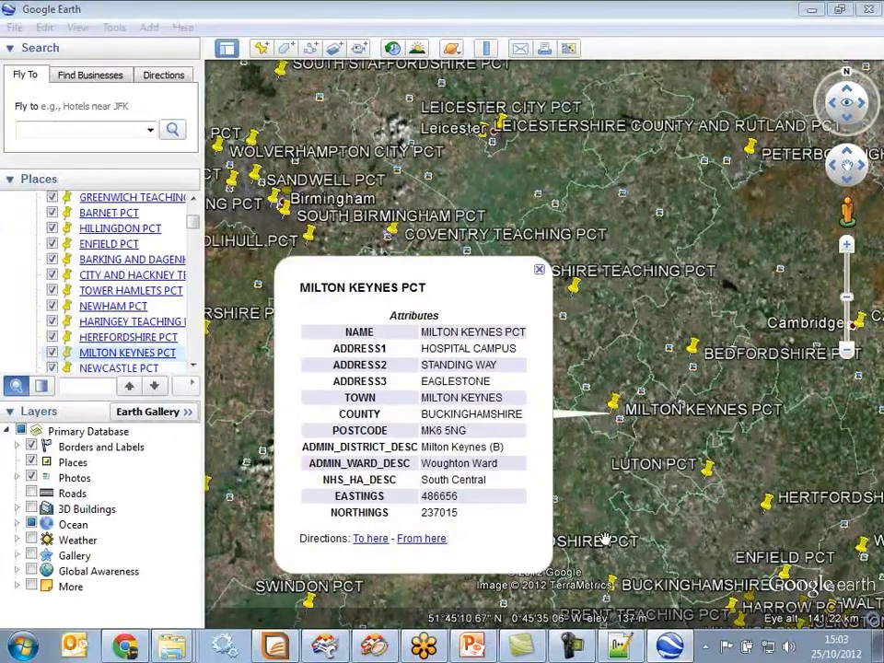
pyautogui.scroll(3, 613, 415)
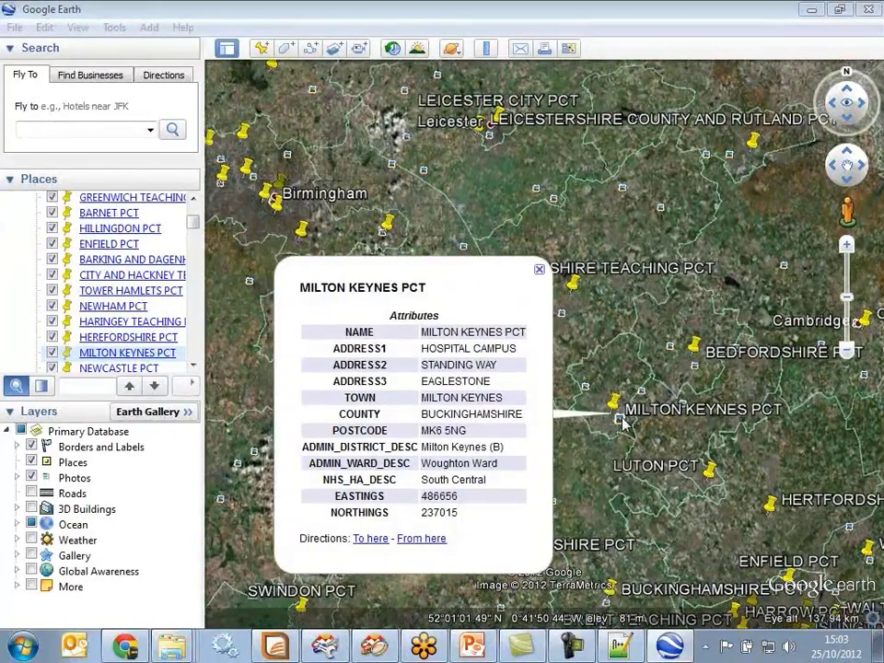
pyautogui.scroll(3, 617, 417)
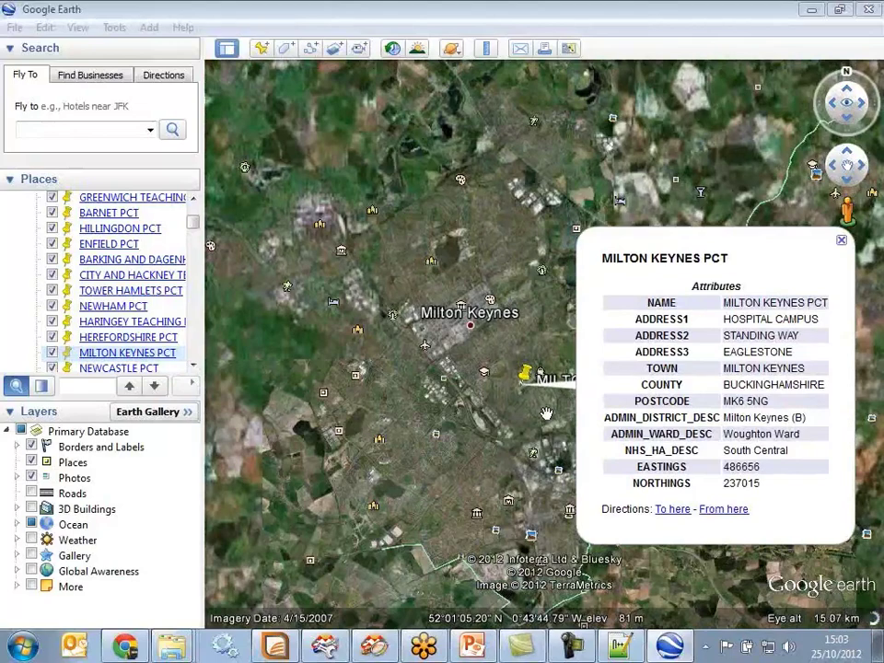
pyautogui.scroll(3, 543, 415)
pyautogui.scroll(3, 517, 410)
pyautogui.scroll(3, 532, 364)
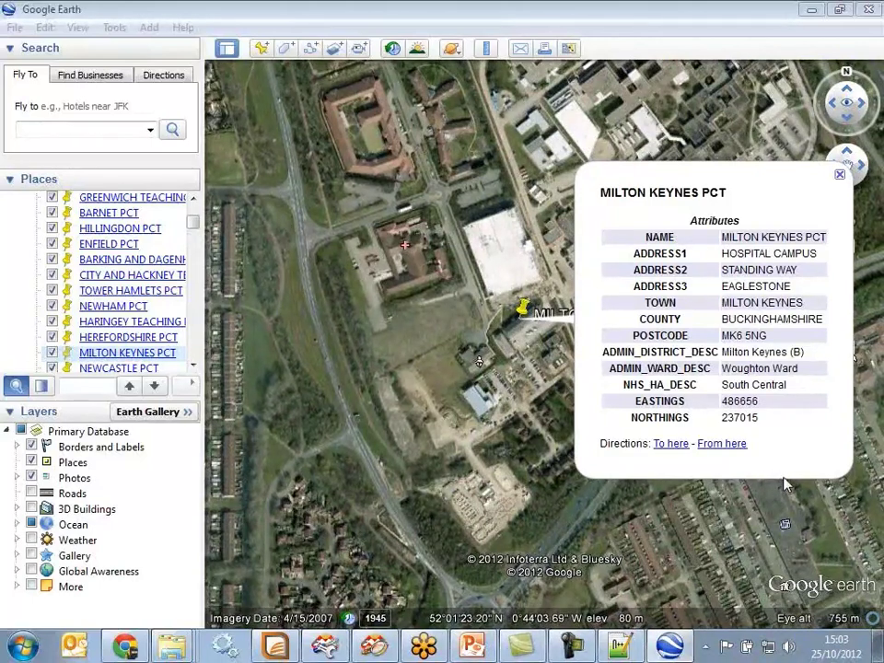
# Dismiss the placemark details and close Google Earth, discarding the unsaved Temporary Places items.
pyautogui.click(841, 176)
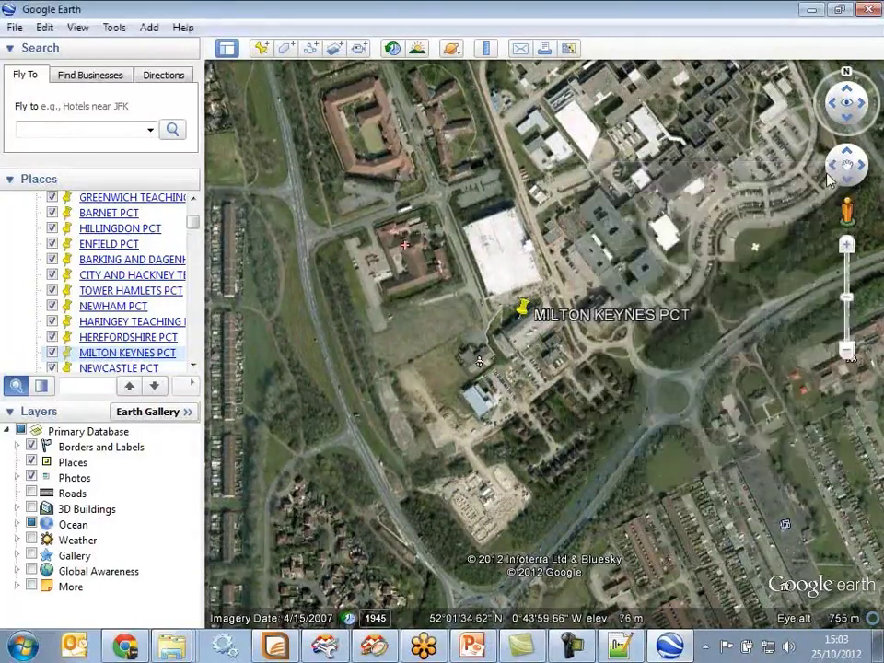
pyautogui.click(869, 9)
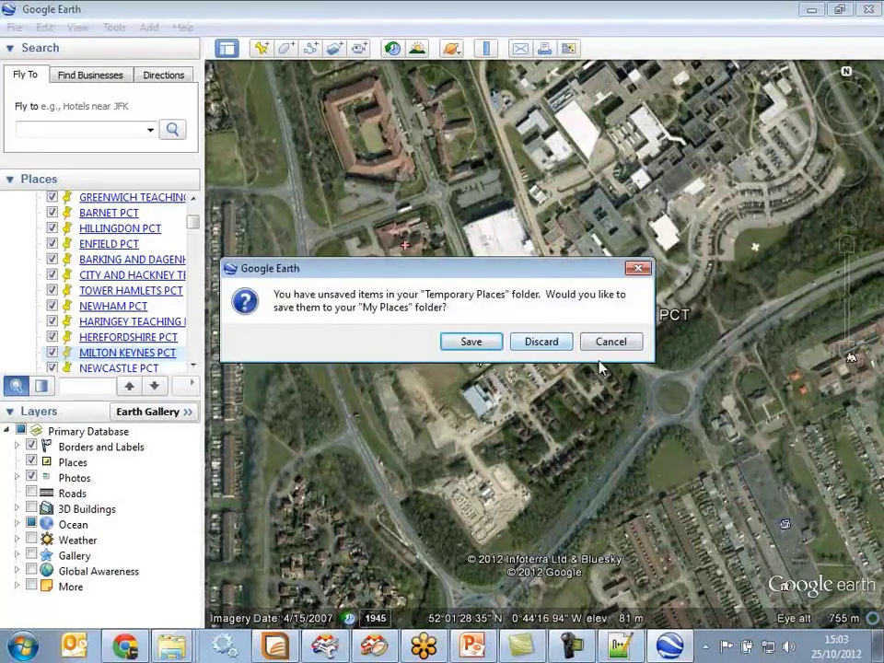
pyautogui.click(562, 349)
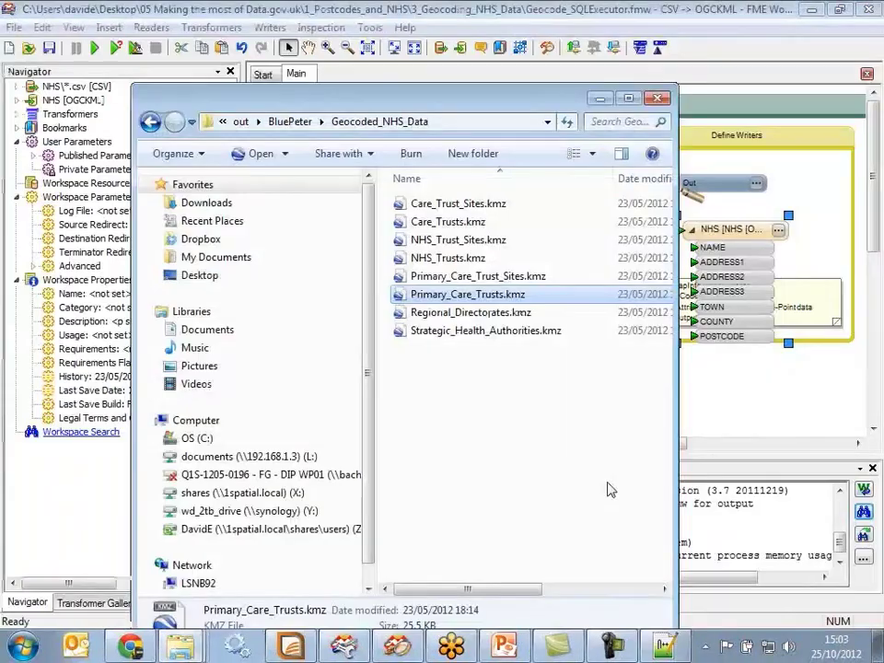
# Close the Geocoded_NHS_Data folder window and the FME Workbench window holding Geocode_SQLExecutor.fmw.
pyautogui.click(657, 98)
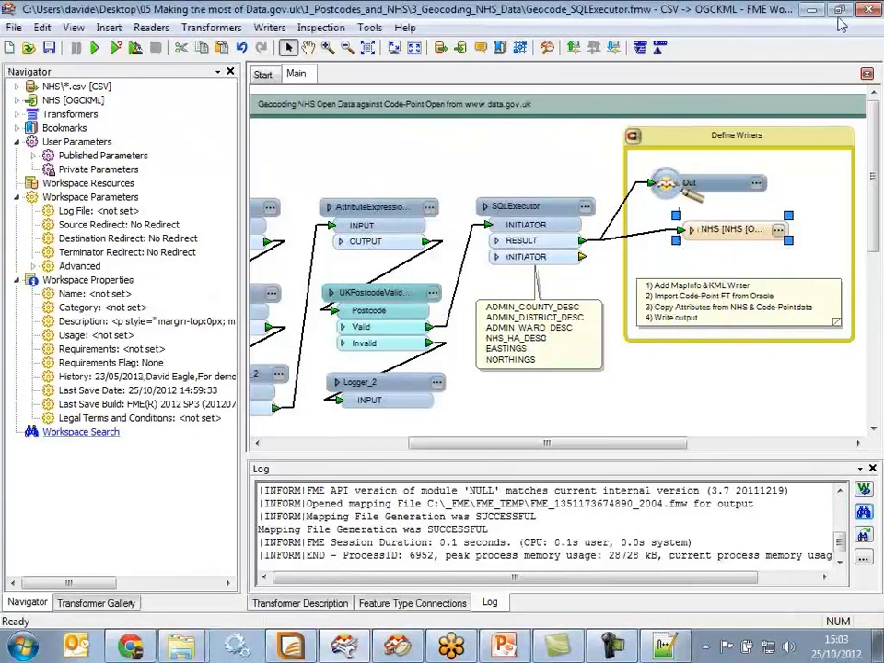
pyautogui.click(866, 9)
pyautogui.click(518, 373)
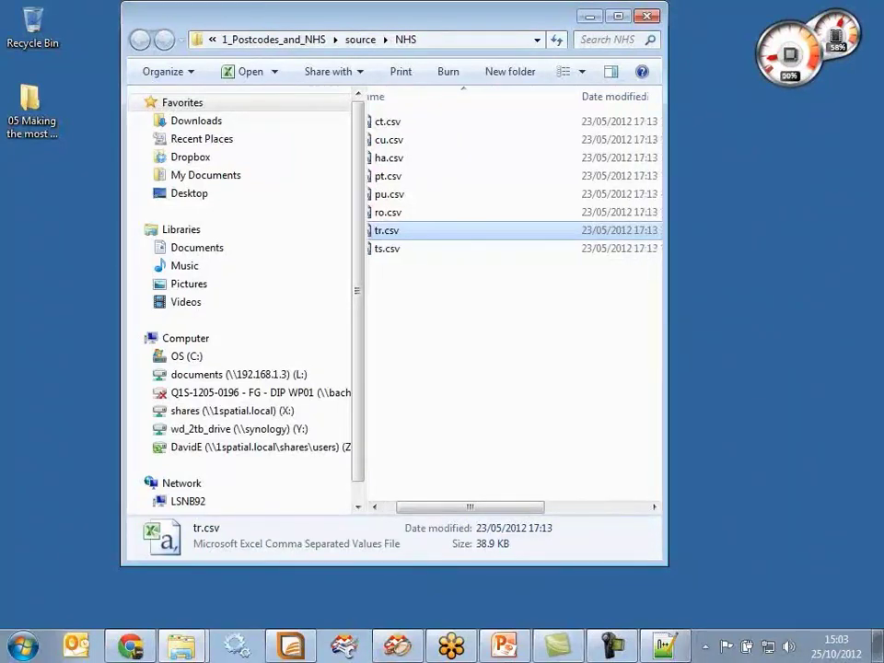
# Switch to the PowerPoint webinar presentation and start the slide show at slide 20, "OS Open Data & 3D PDF".
pyautogui.hotkey('alt', 'Tab')
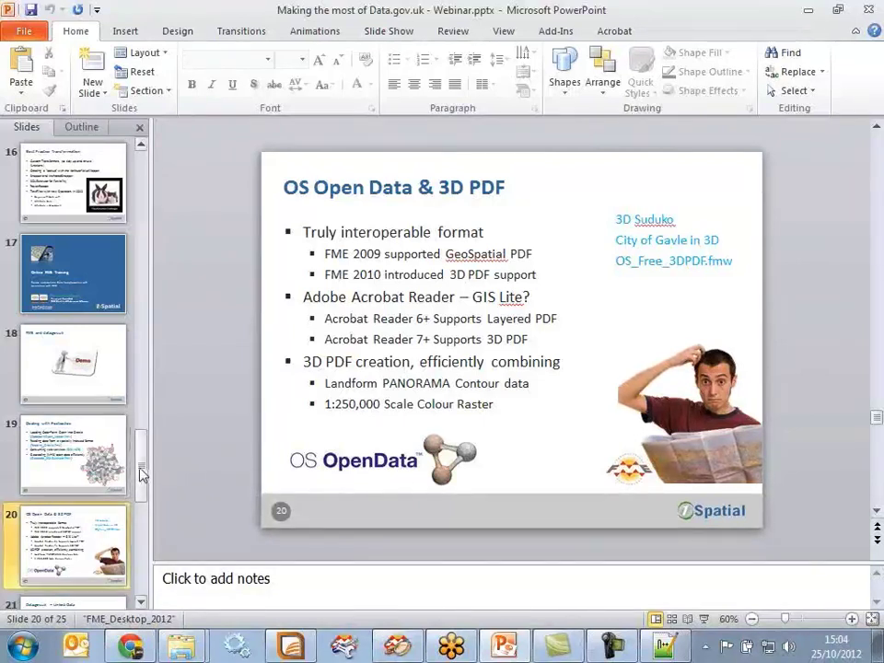
pyautogui.scroll(-2, 142, 475)
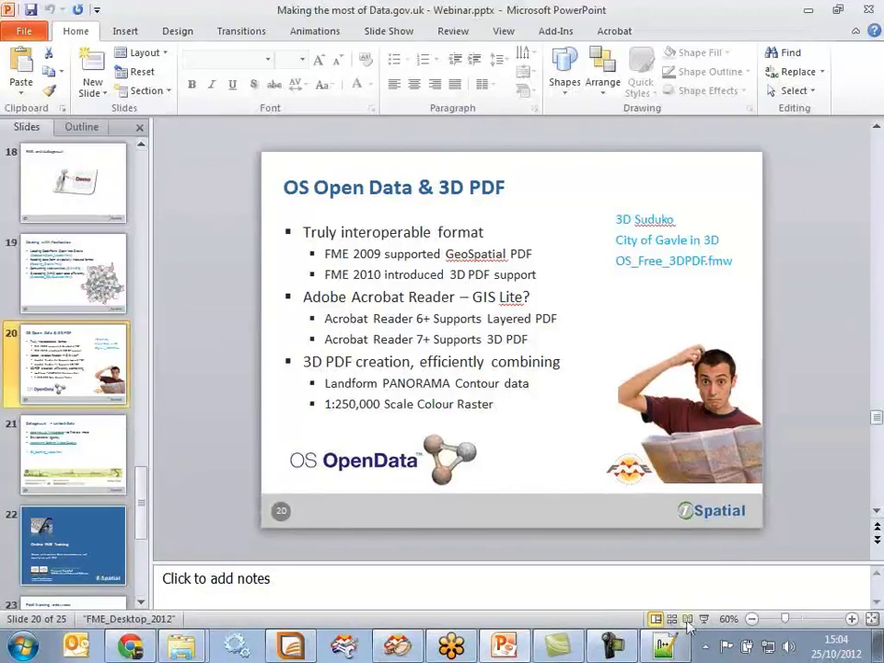
pyautogui.moveTo(295, 649)
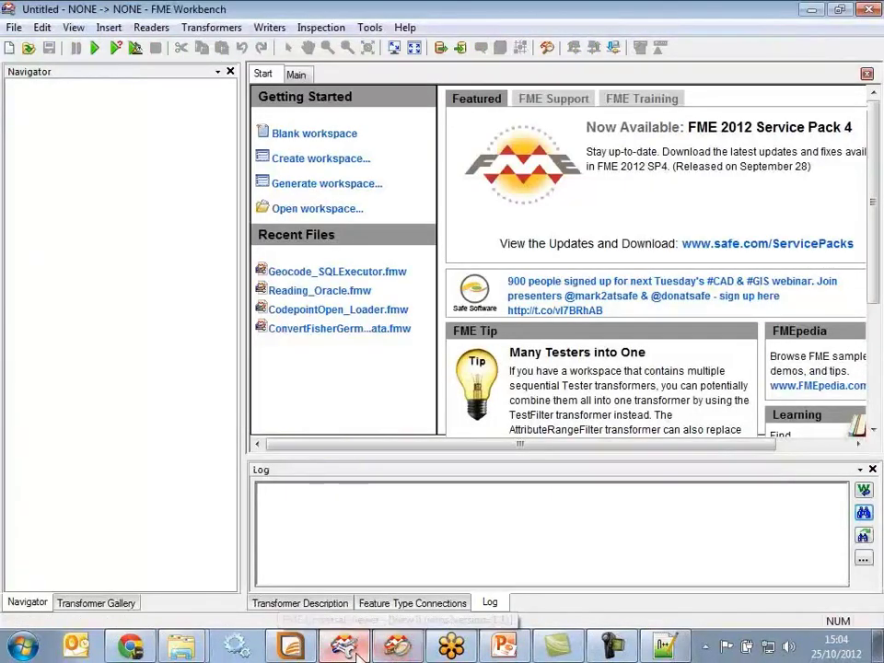
pyautogui.click(506, 648)
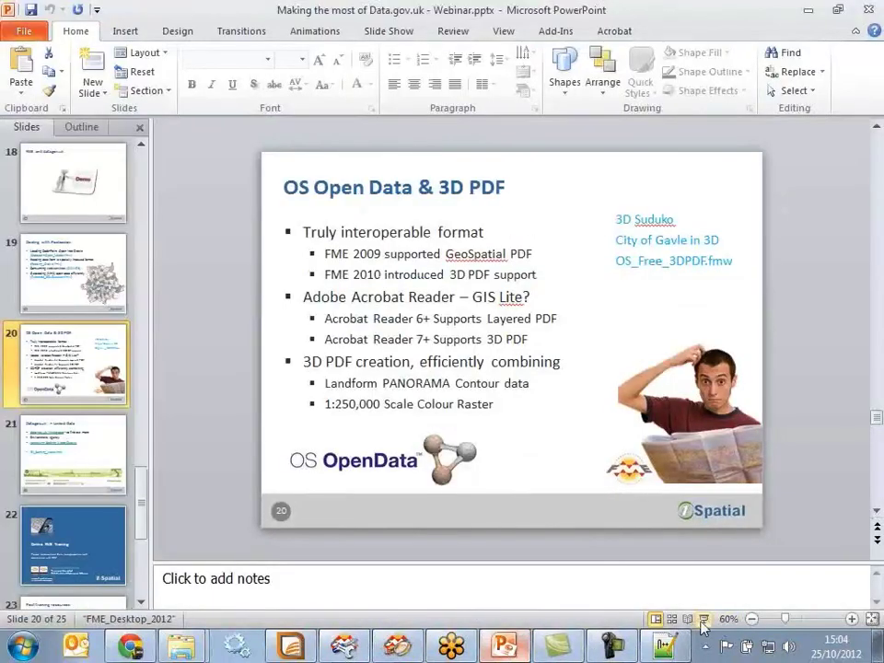
pyautogui.click(703, 618)
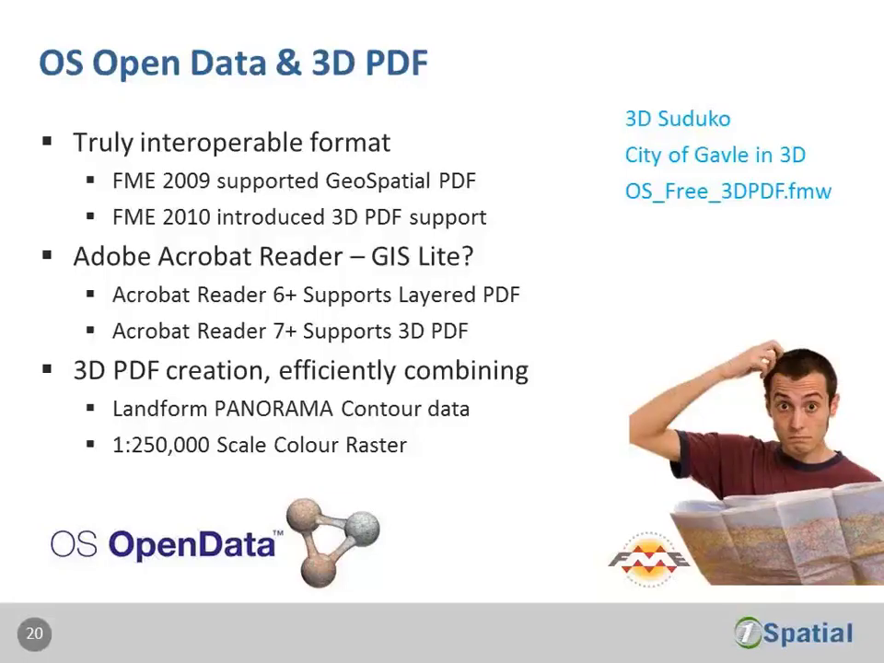
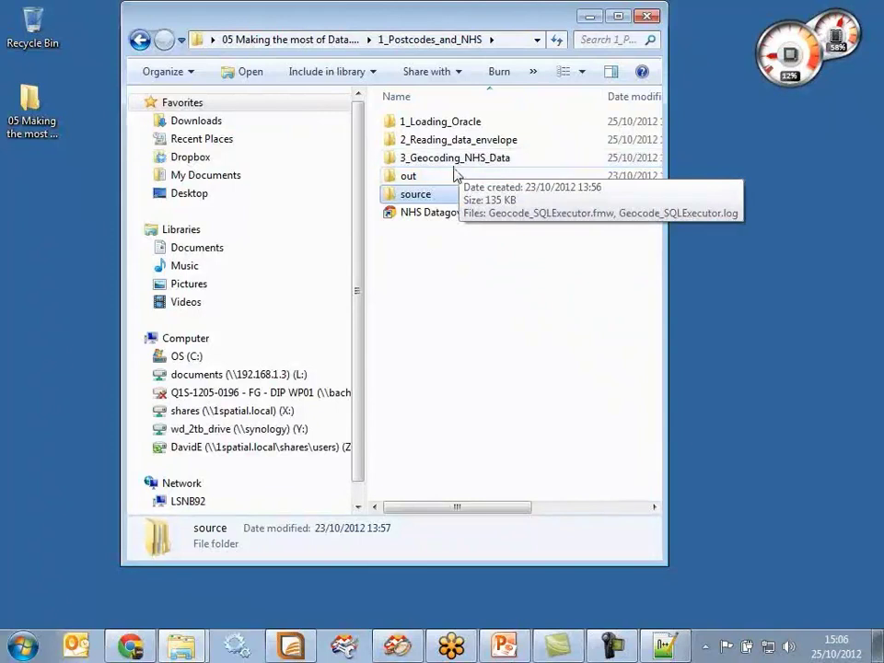
# Open RoofDemoChristmasGoat.pdf from the 2_OS_Free_and_3DPDF folder in Adobe Reader.
pyautogui.click(333, 41)
pyautogui.doubleClick(460, 140)
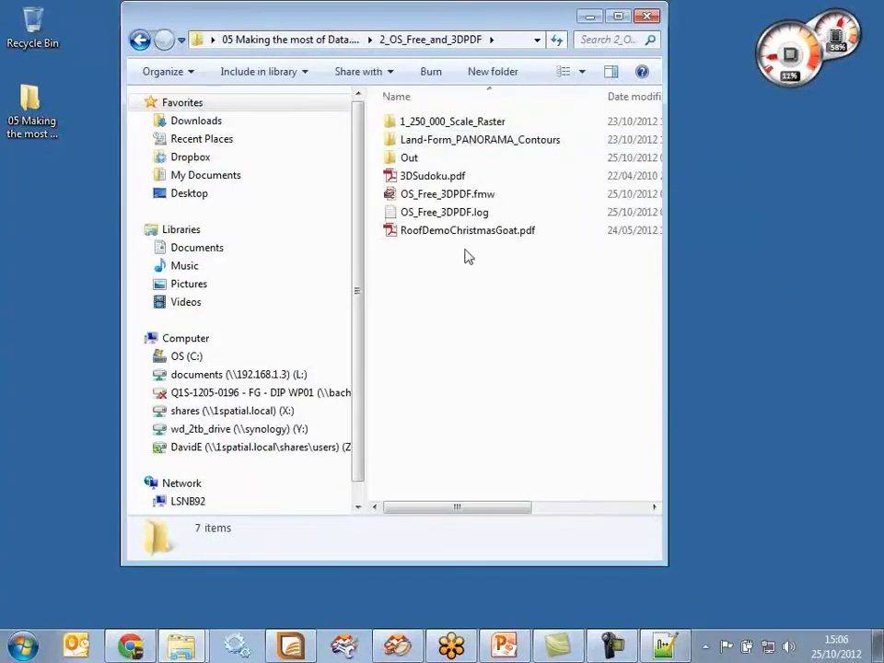
pyautogui.doubleClick(465, 235)
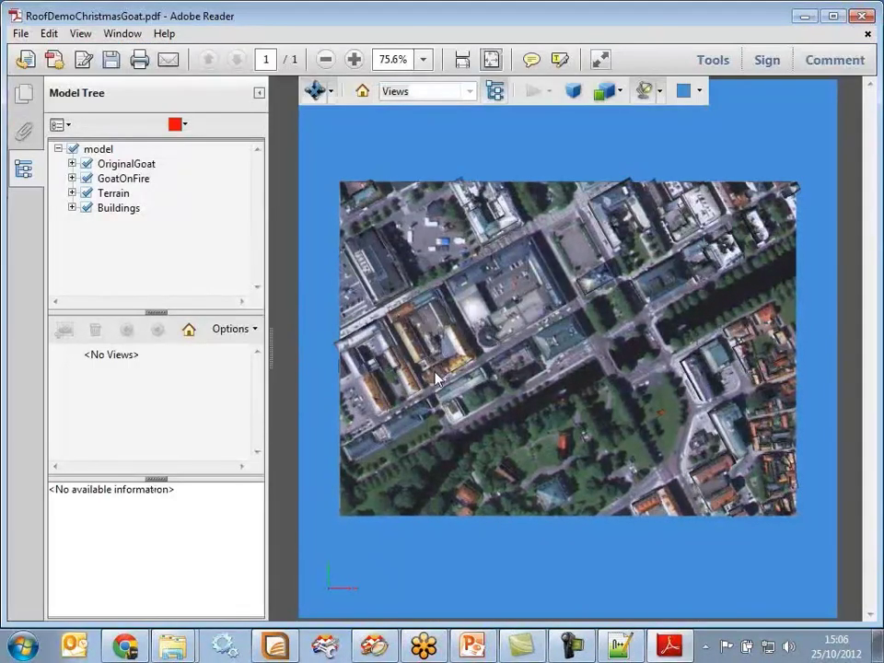
# Examine the textured 3D city model's buildings and terrain from several angles, and close the PDF without saving changes.
pyautogui.moveTo(599, 448); pyautogui.dragTo(556, 364)
pyautogui.scroll(5, 537, 381)
pyautogui.moveTo(552, 444); pyautogui.dragTo(671, 425)
pyautogui.moveTo(373, 257); pyautogui.dragTo(578, 392)
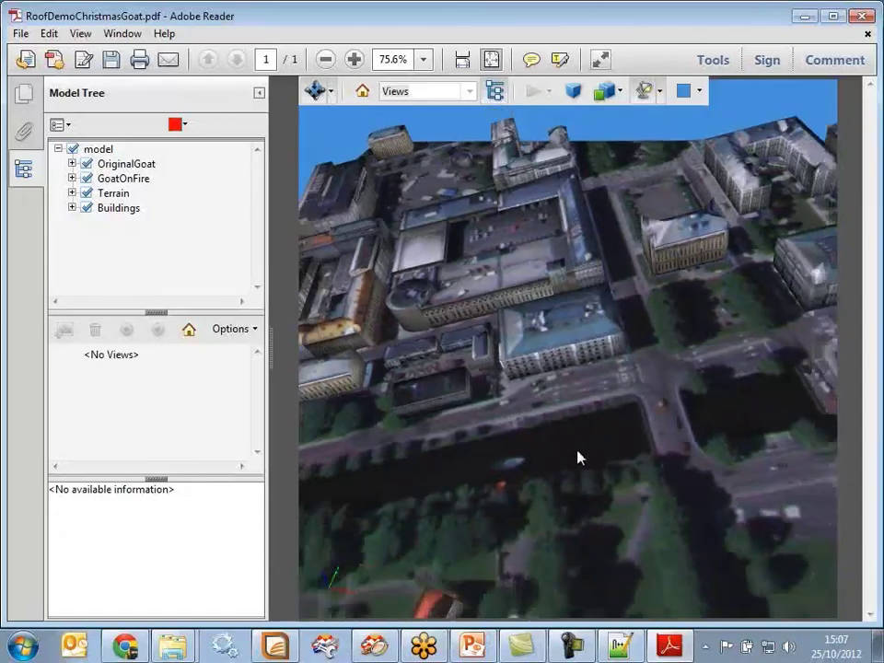
pyautogui.moveTo(578, 458); pyautogui.dragTo(510, 385)
pyautogui.click(866, 15)
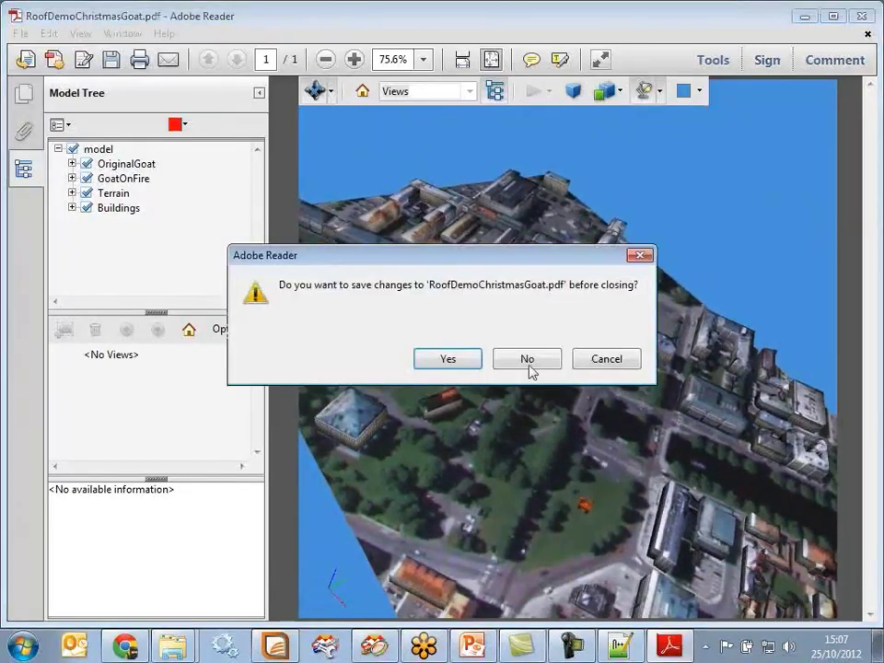
pyautogui.click(529, 367)
pyautogui.click(494, 327)
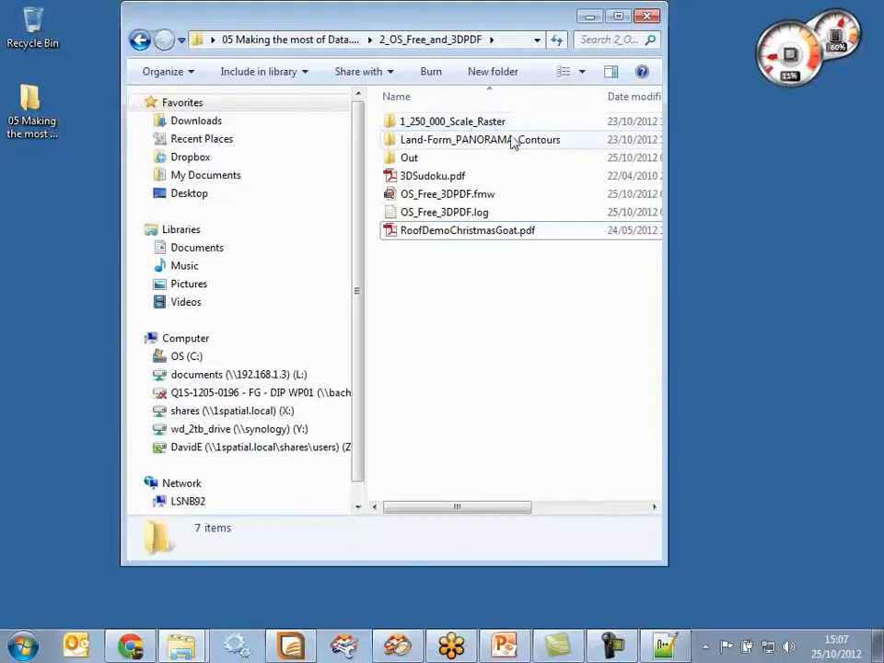
# Open ny20.dxf from Land-Form_PANORAMA_Contours\data\ny in FME Universal Viewer, reading it as Autodesk AutoCAD DWG/DXF.
pyautogui.doubleClick(485, 143)
pyautogui.doubleClick(409, 130)
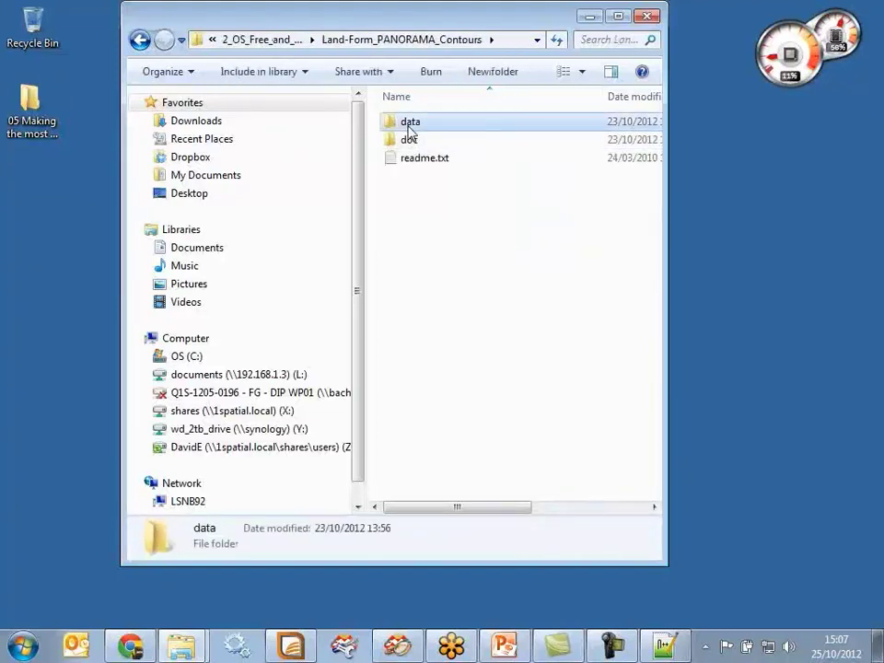
pyautogui.doubleClick(409, 140)
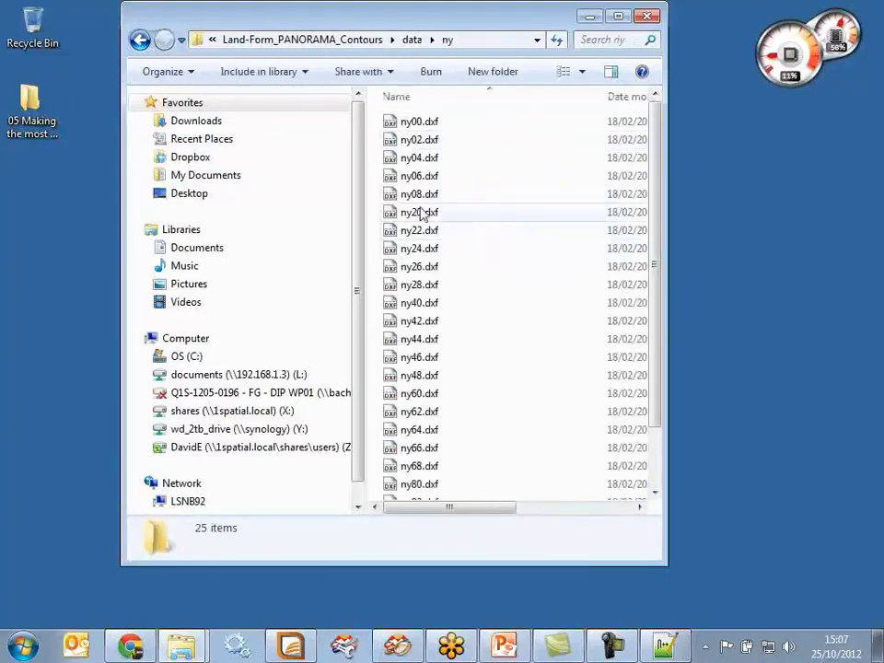
pyautogui.click(419, 213)
pyautogui.rightClick(414, 213)
pyautogui.moveTo(499, 360)
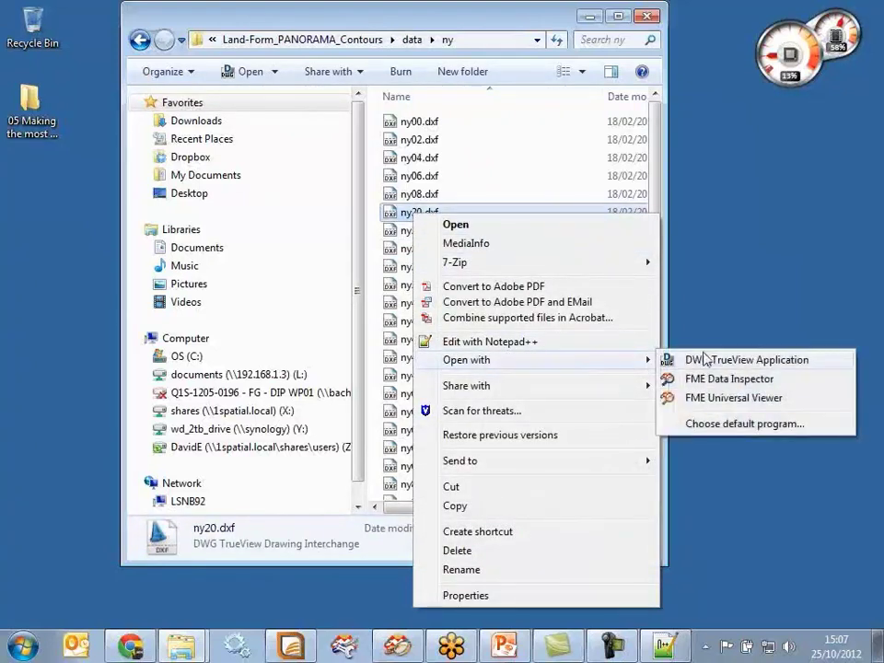
pyautogui.click(721, 400)
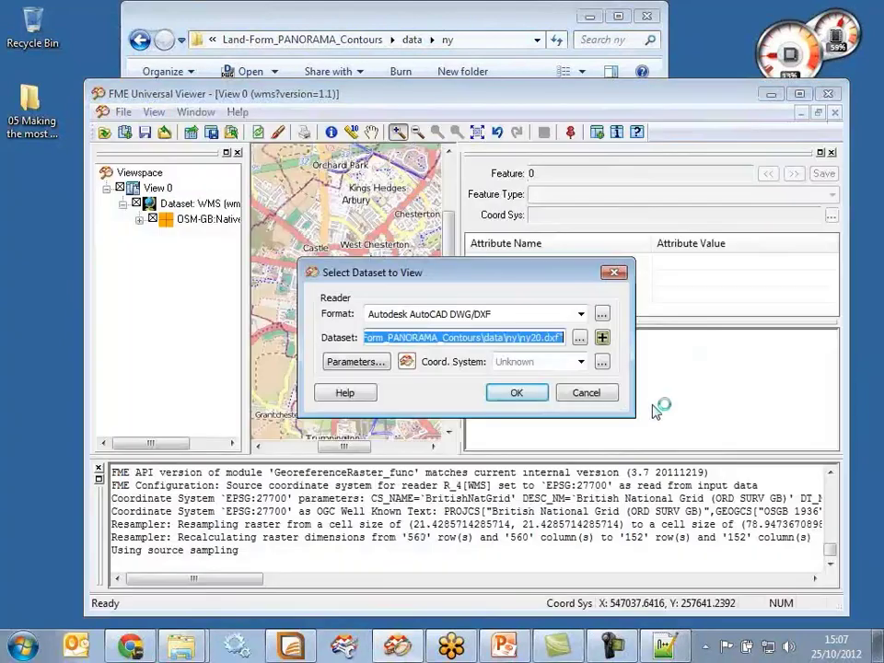
pyautogui.click(527, 391)
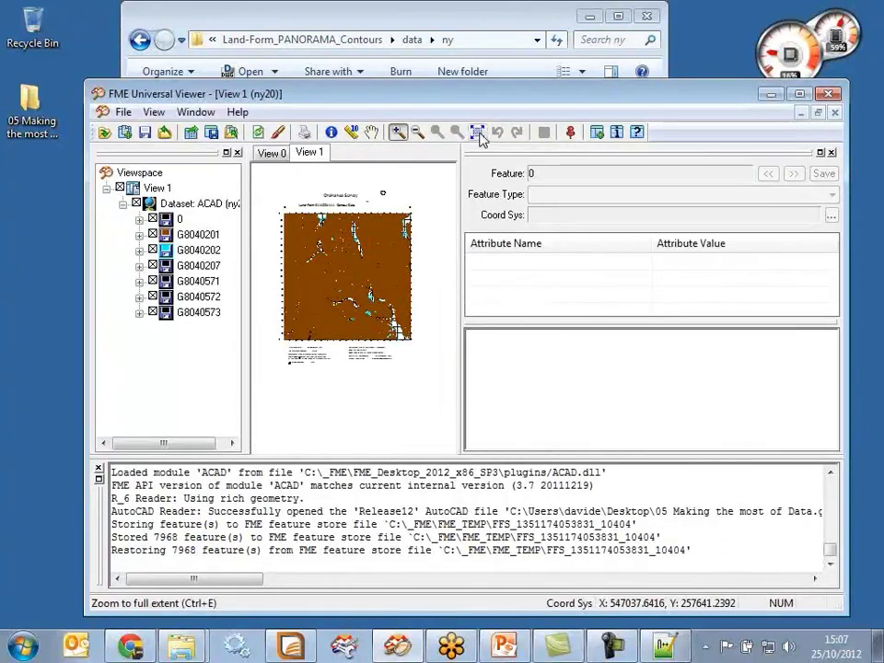
# Maximize the viewer, zoom in on the central part of the ny20 tile, and display only the G8040201 contour layer.
pyautogui.doubleClick(461, 93)
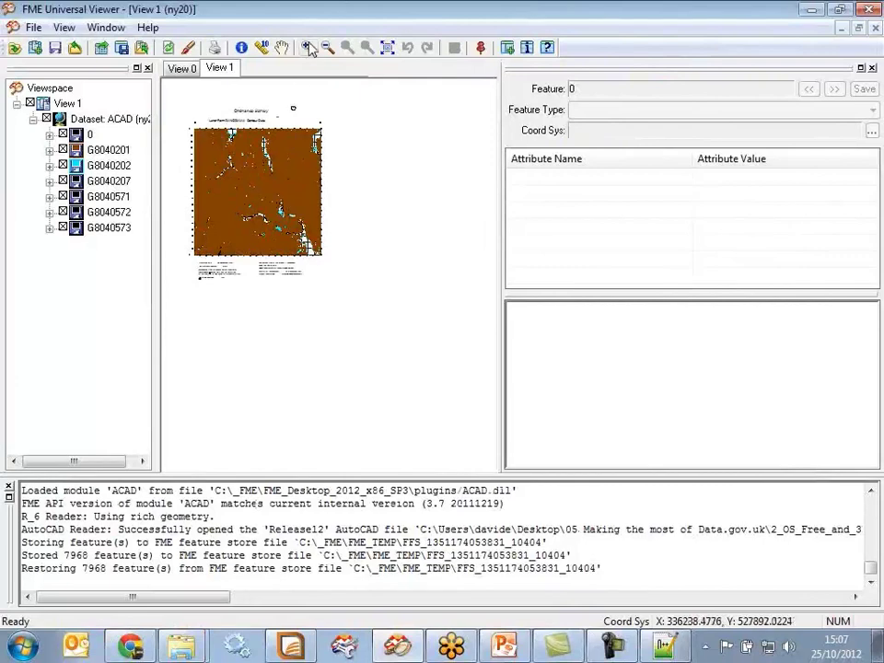
pyautogui.moveTo(263, 177); pyautogui.dragTo(291, 221)
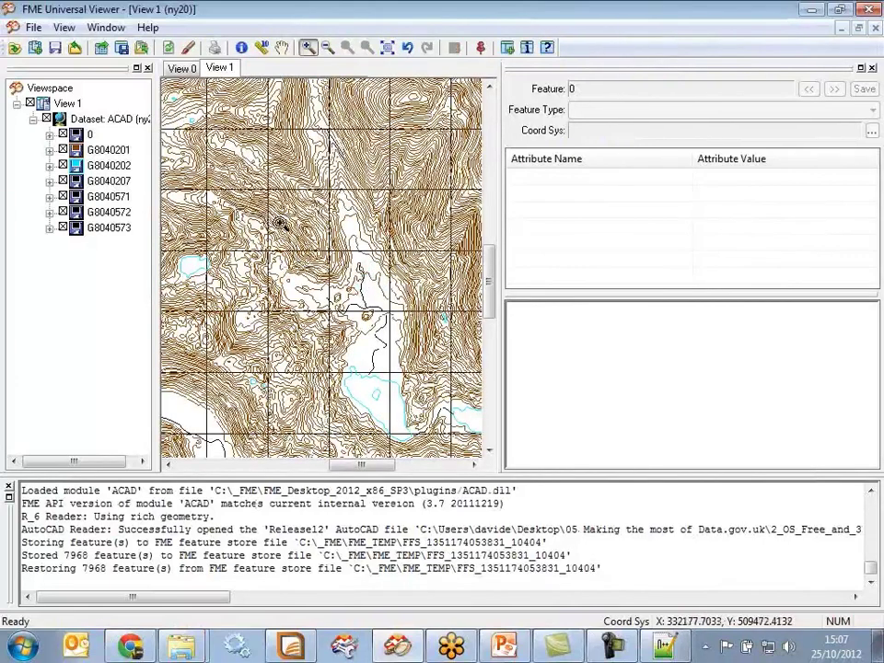
pyautogui.click(46, 119)
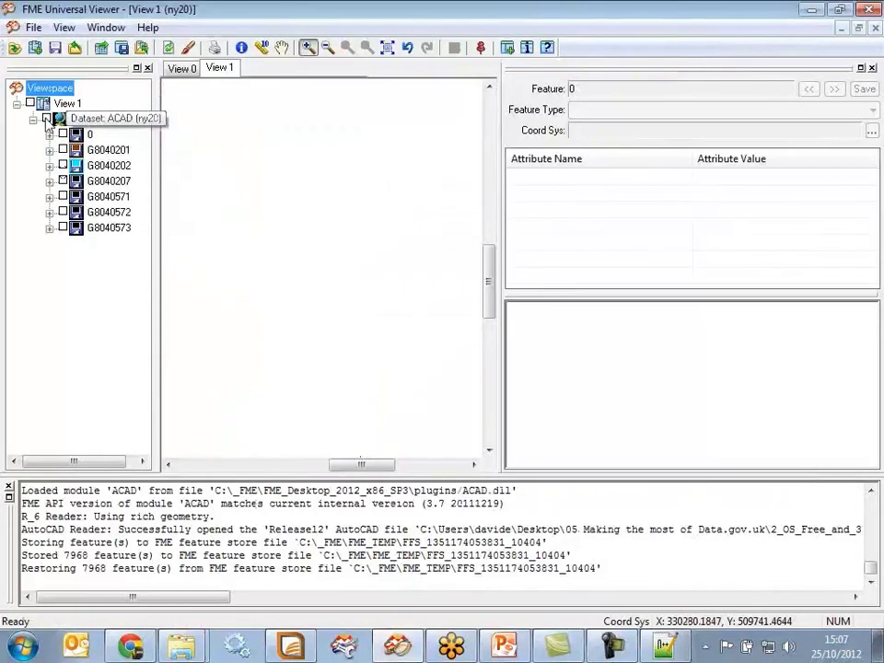
pyautogui.click(63, 150)
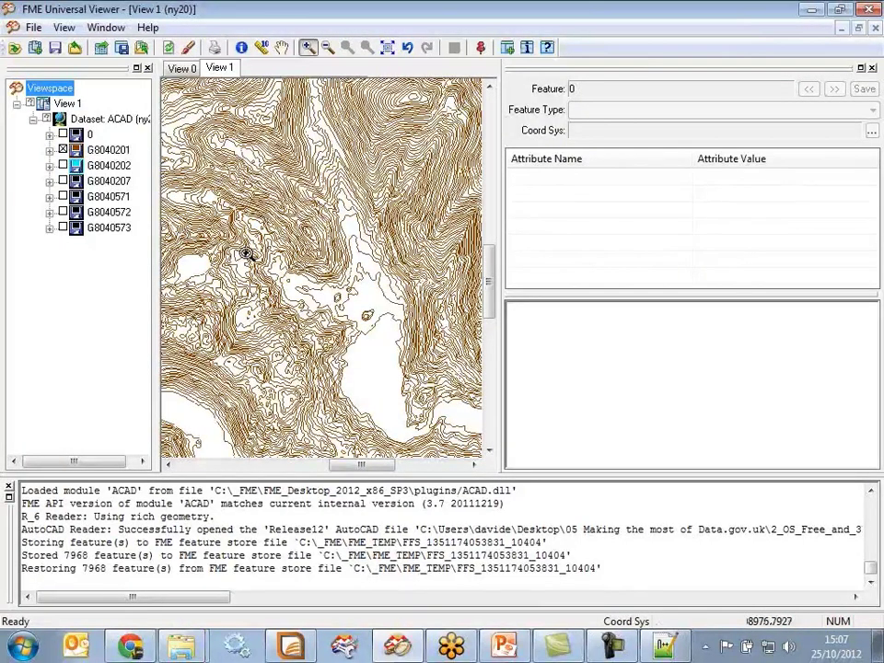
# Query the contour line around the lake for its attributes, including its elevation, and close the viewer.
pyautogui.click(242, 48)
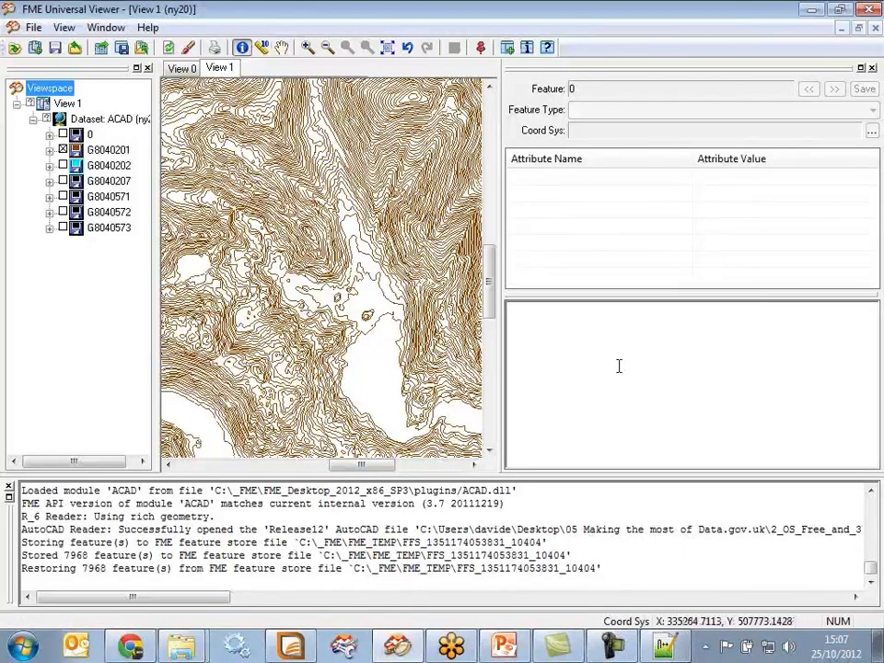
pyautogui.click(368, 336)
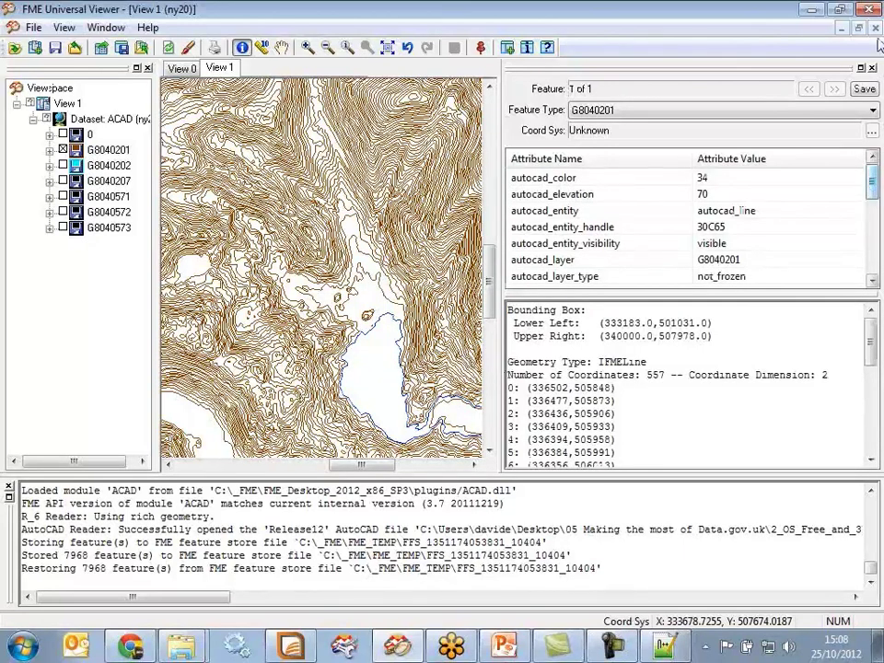
pyautogui.click(868, 9)
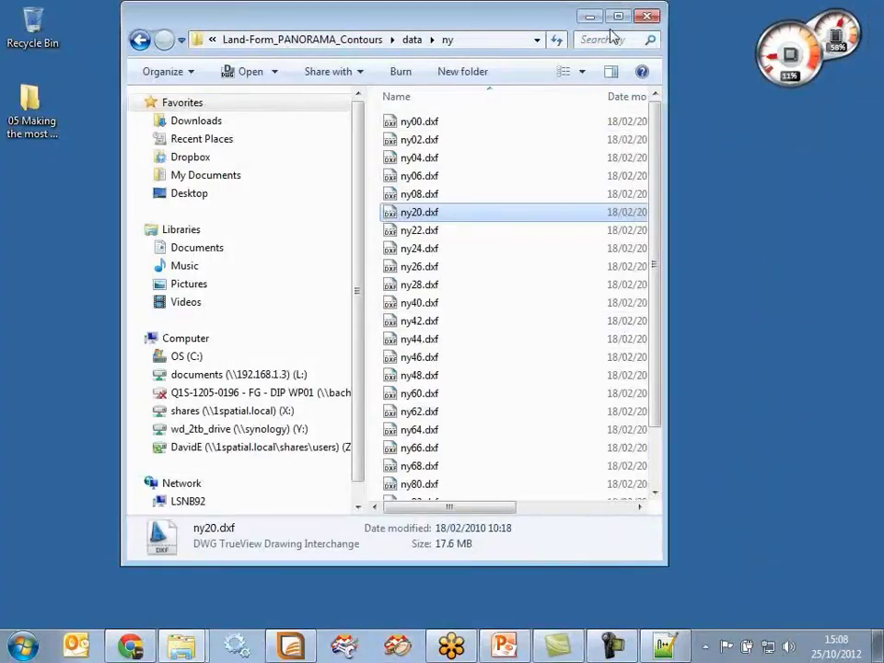
# Start FME Workbench and open OS_Free_3DPDF.fmw from the 2_OS_Free_and_3DPDF folder in it.
pyautogui.click(591, 18)
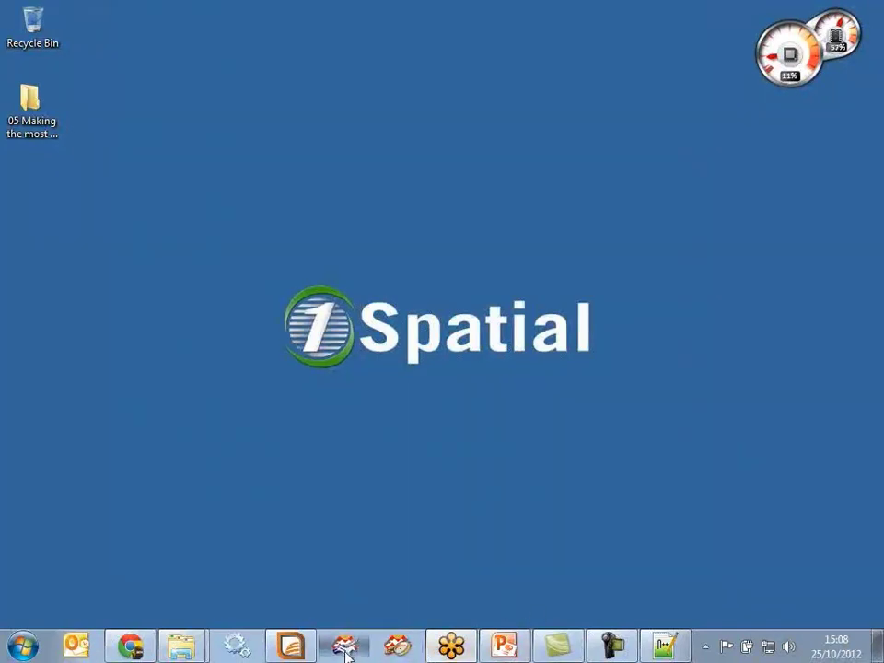
pyautogui.click(182, 651)
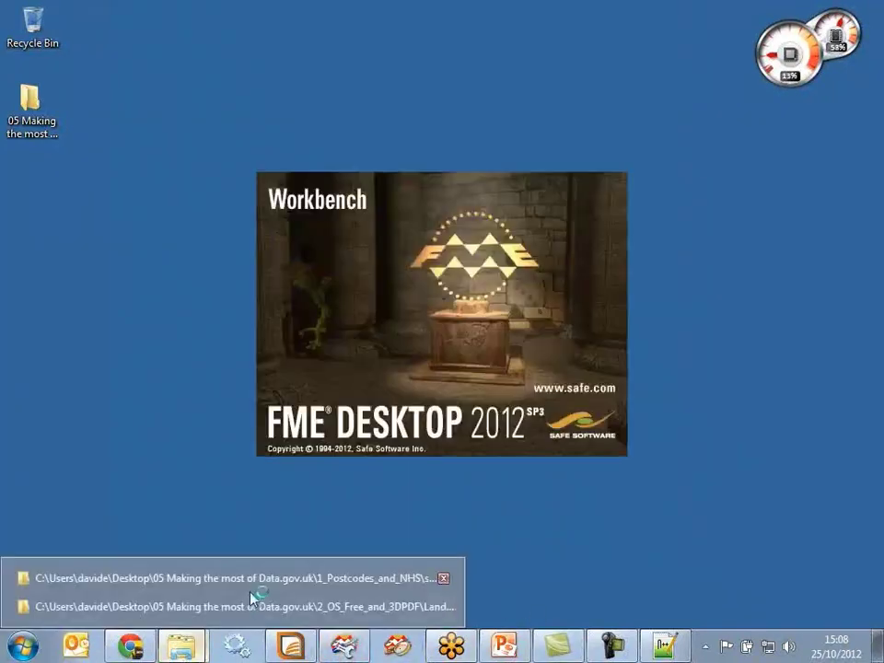
pyautogui.click(249, 606)
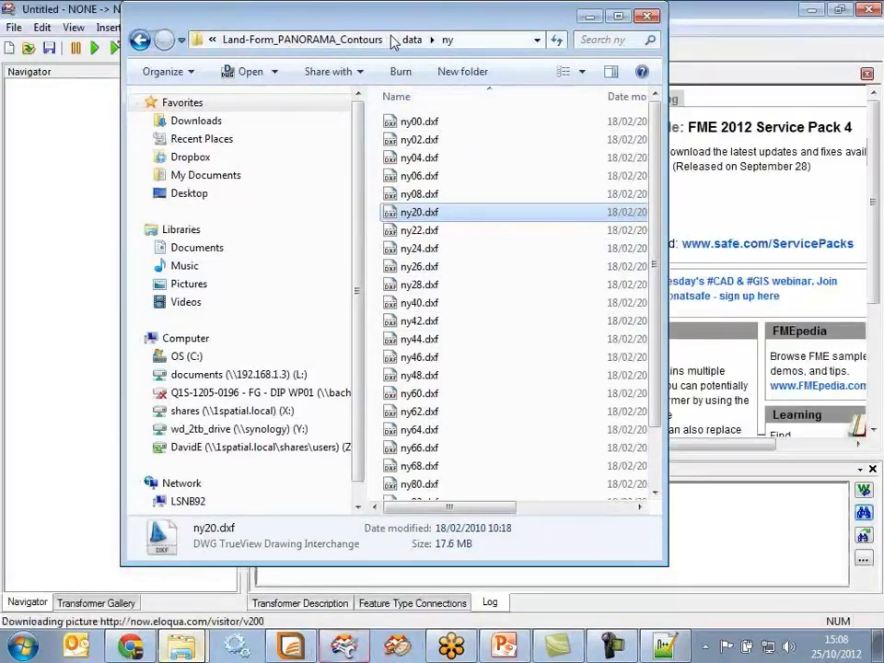
pyautogui.click(370, 40)
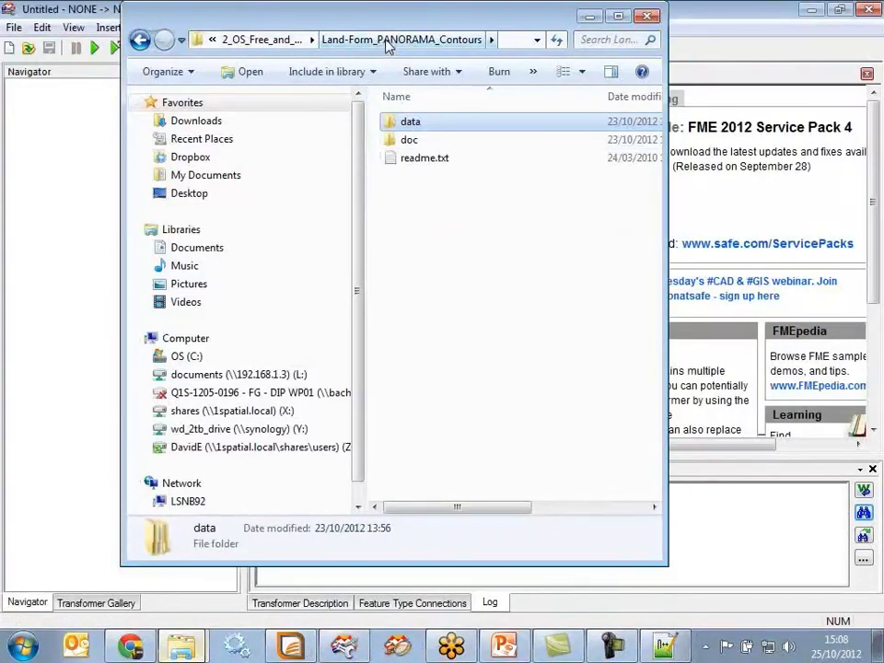
pyautogui.click(258, 41)
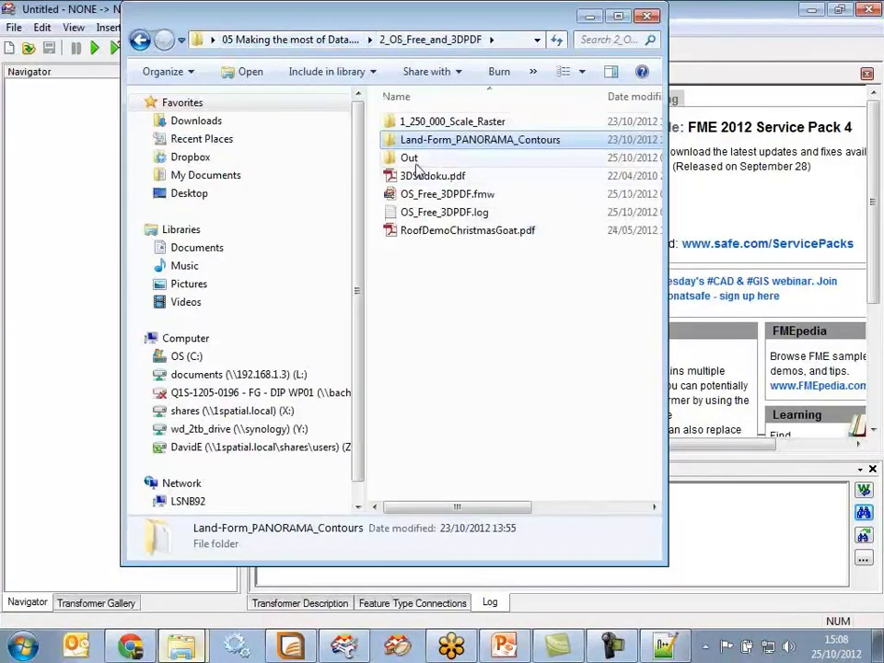
pyautogui.doubleClick(409, 160)
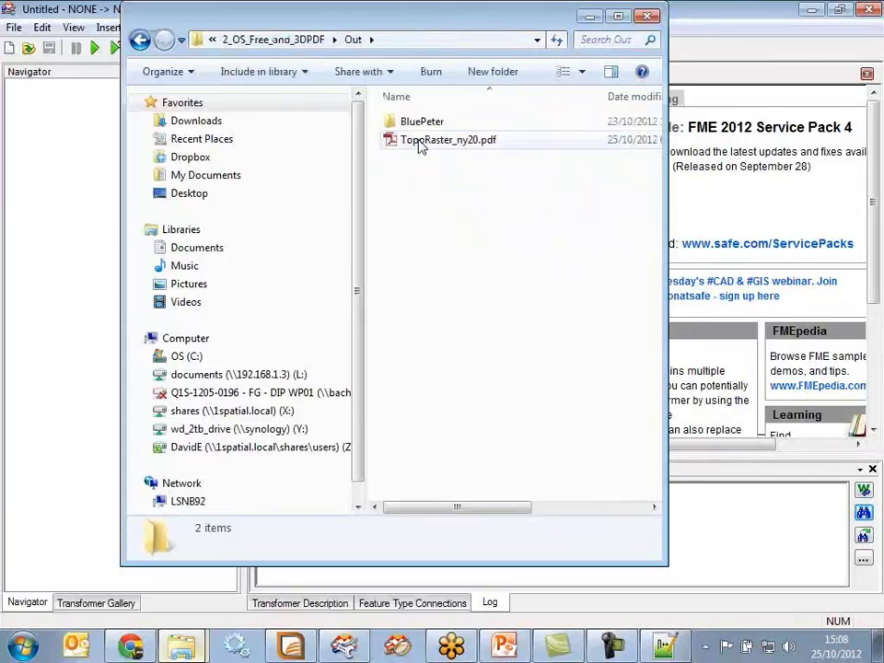
pyautogui.click(313, 40)
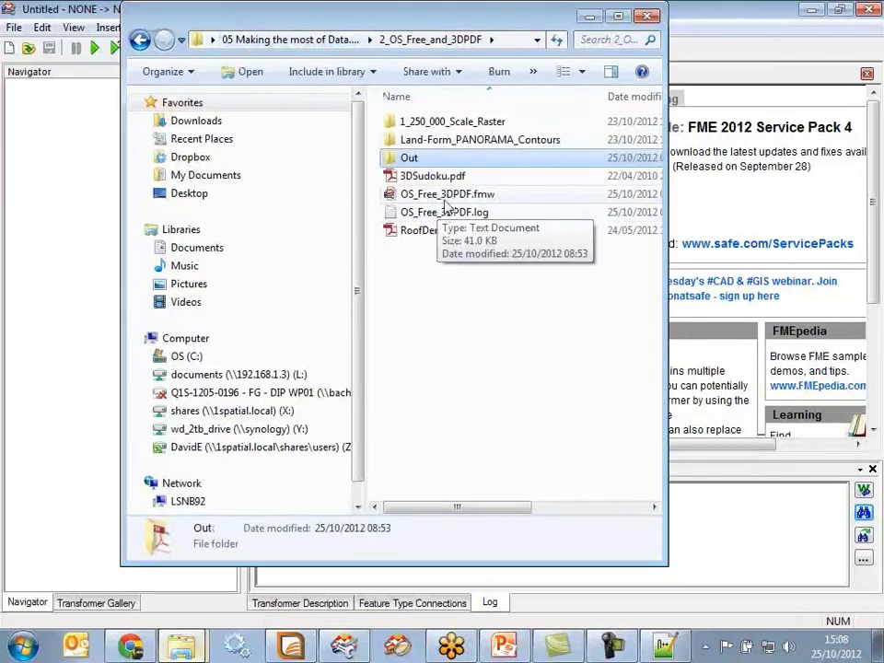
pyautogui.moveTo(438, 194); pyautogui.dragTo(765, 221)
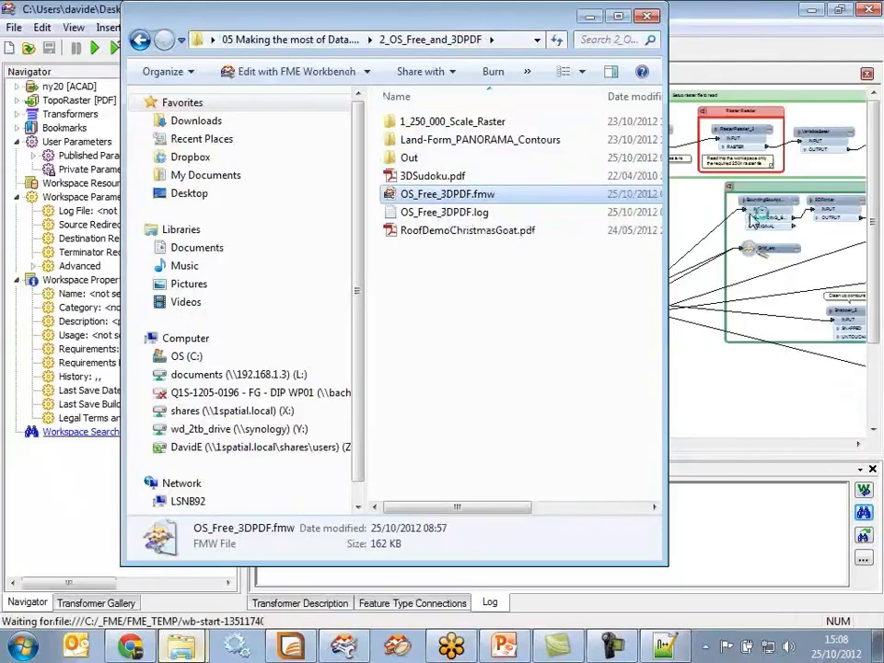
pyautogui.click(678, 244)
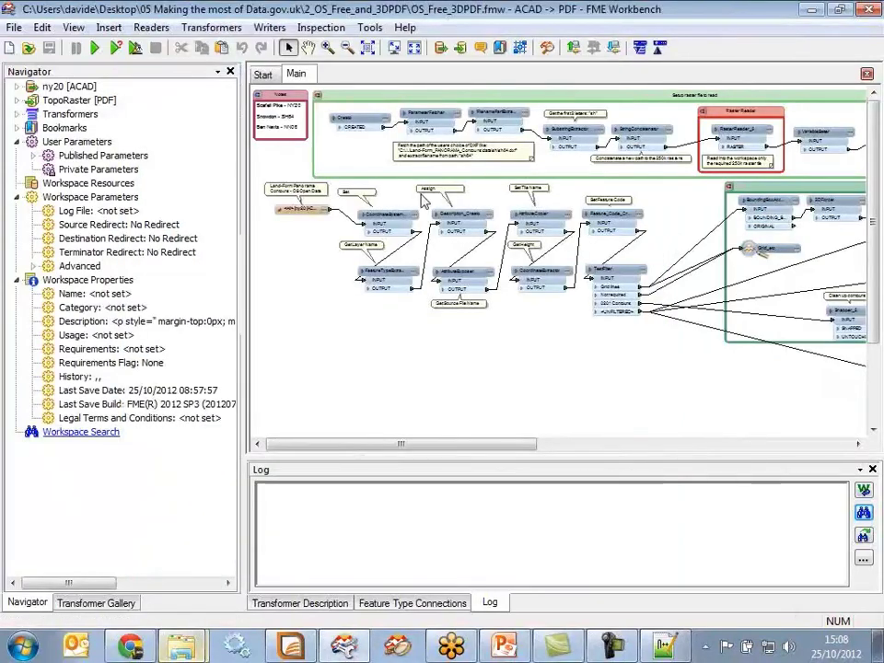
# Fit the whole workspace on the canvas, narrow the Navigator pane, and select the TopoRaster PDF writer.
pyautogui.click(368, 47)
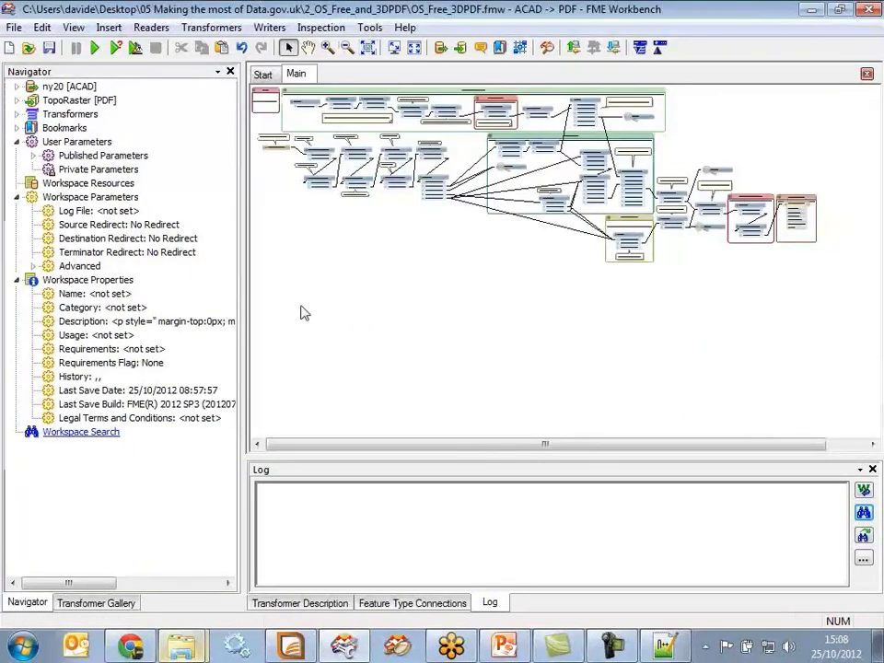
pyautogui.moveTo(244, 254); pyautogui.dragTo(167, 259)
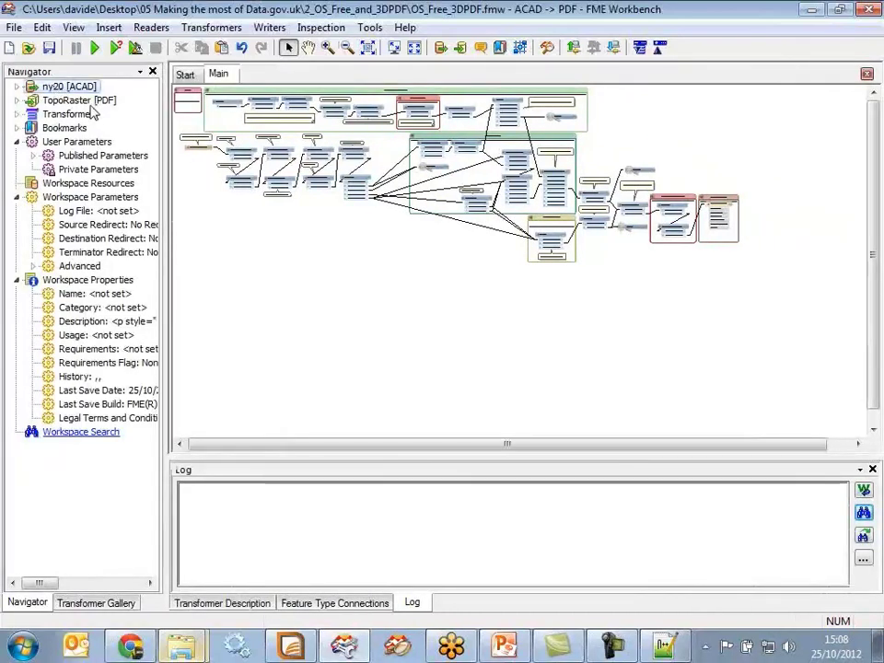
pyautogui.click(81, 101)
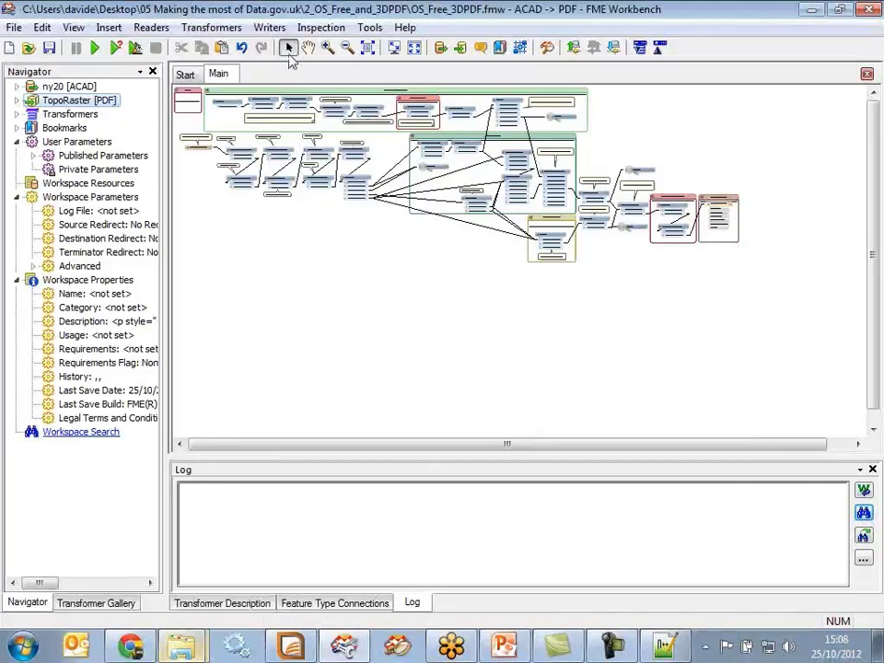
# Shift the Creator transformer slightly away from the ParameterFetcher at the start of the raster file setup section.
pyautogui.click(327, 46)
pyautogui.moveTo(198, 131); pyautogui.dragTo(270, 85)
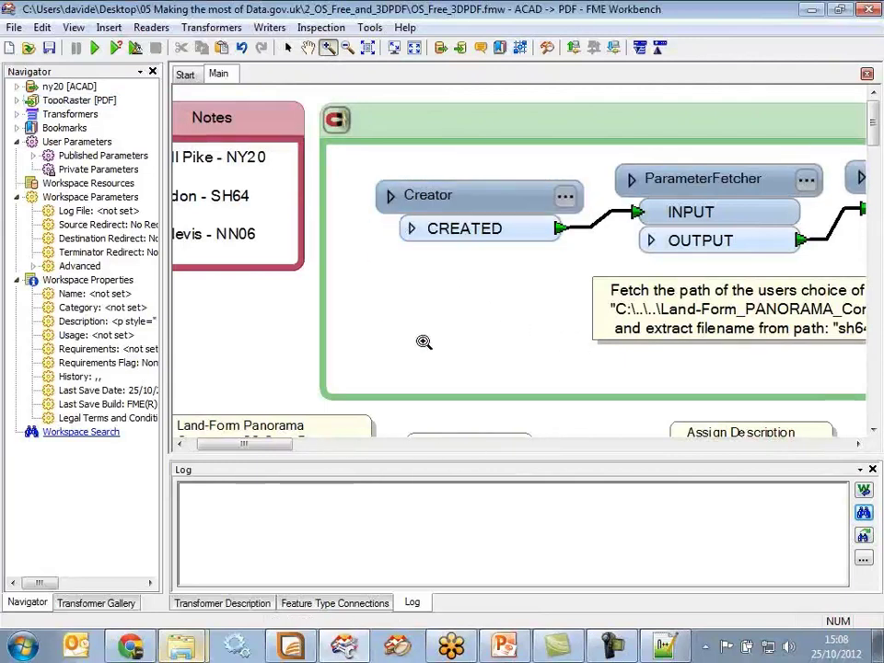
pyautogui.click(288, 47)
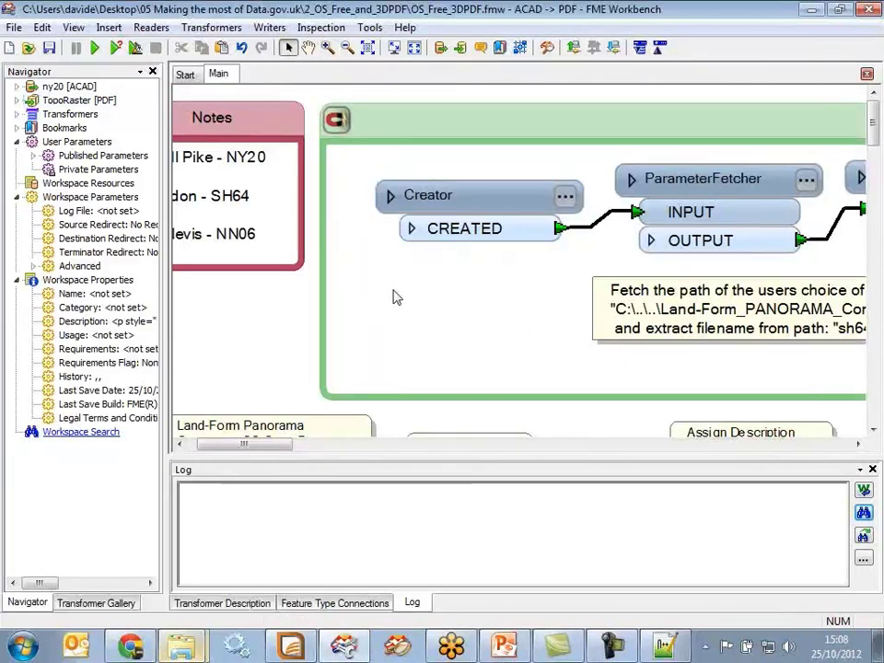
pyautogui.moveTo(507, 205); pyautogui.dragTo(479, 204)
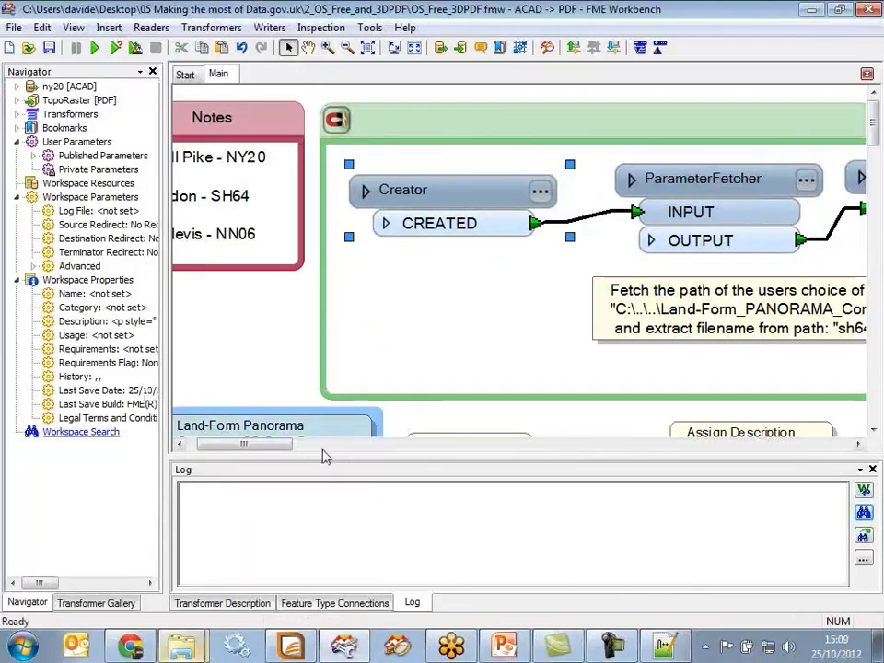
pyautogui.moveTo(278, 451); pyautogui.dragTo(304, 454)
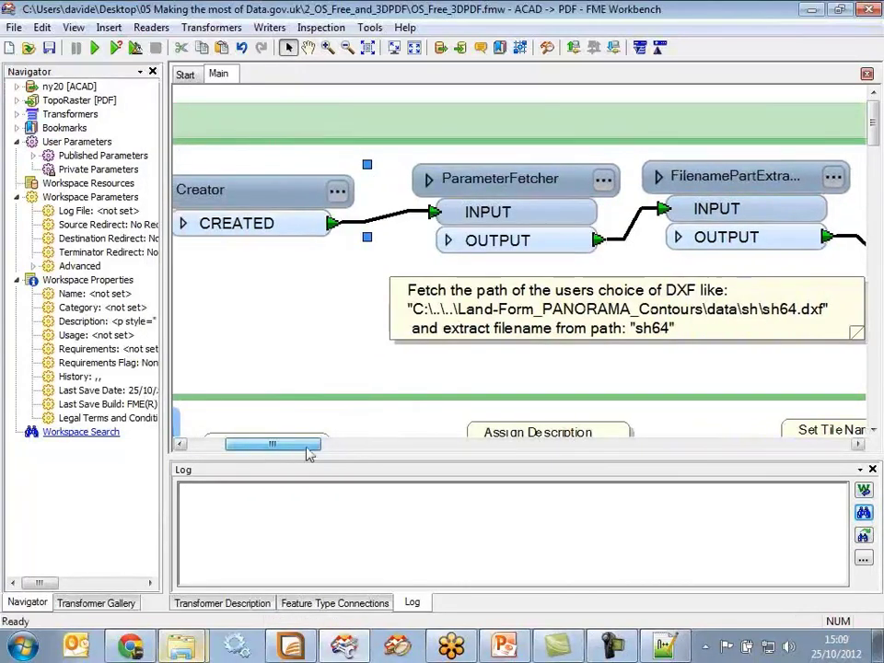
# Start a translation with ny04.dxf as the Landform Panorama File, highlight the ny prefix in its file name, and cancel the run.
pyautogui.click(96, 47)
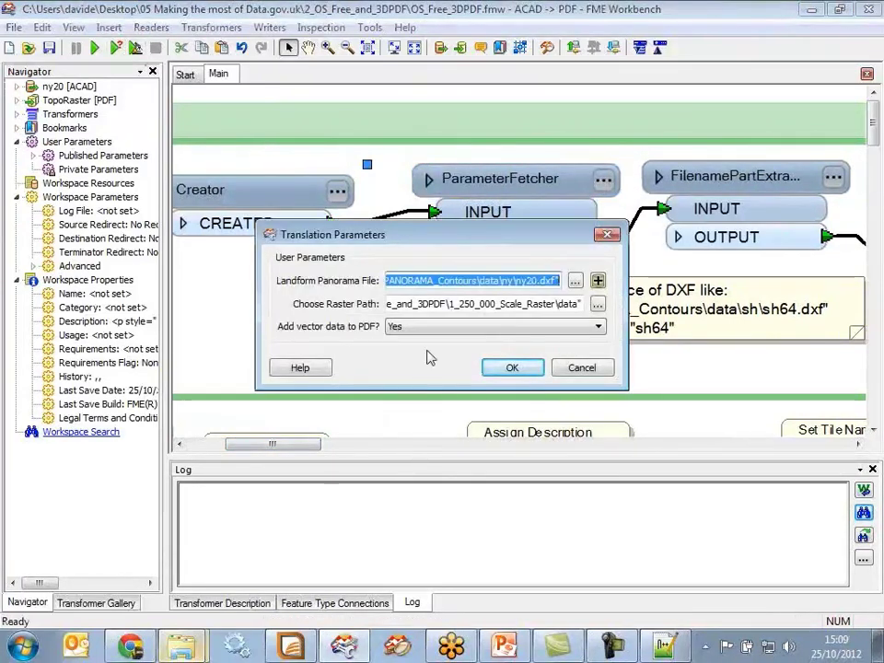
pyautogui.click(574, 281)
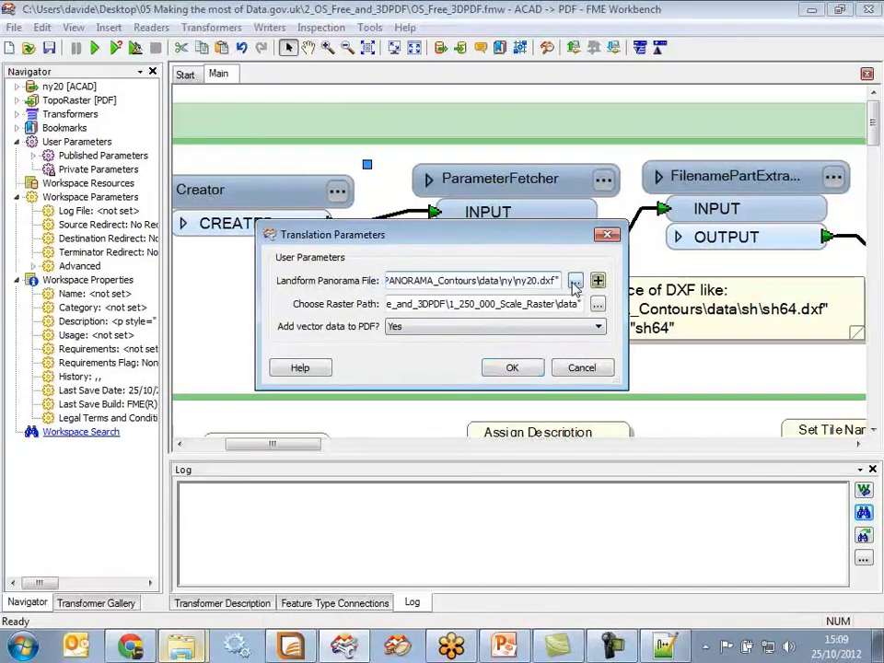
pyautogui.click(347, 307)
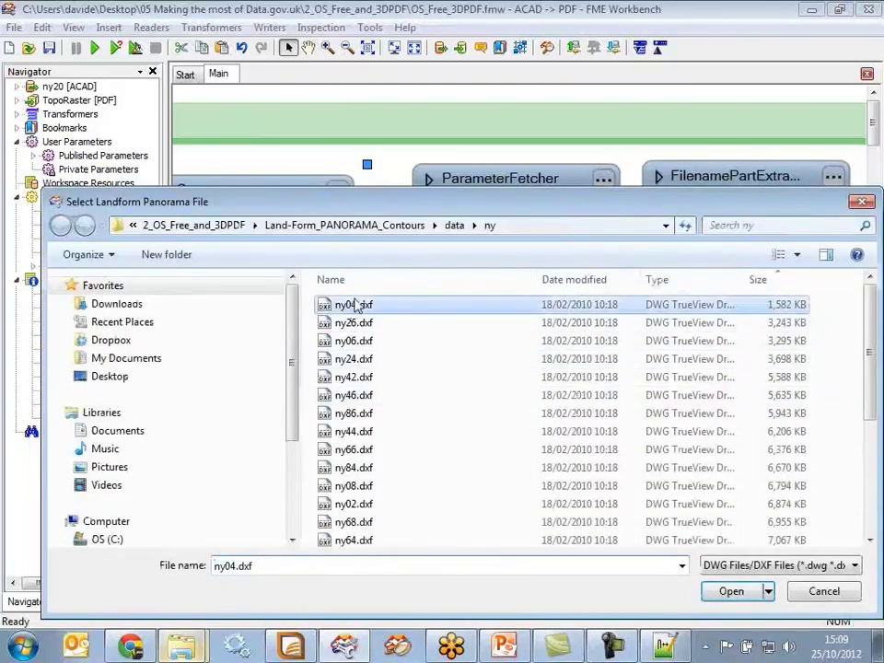
pyautogui.click(743, 597)
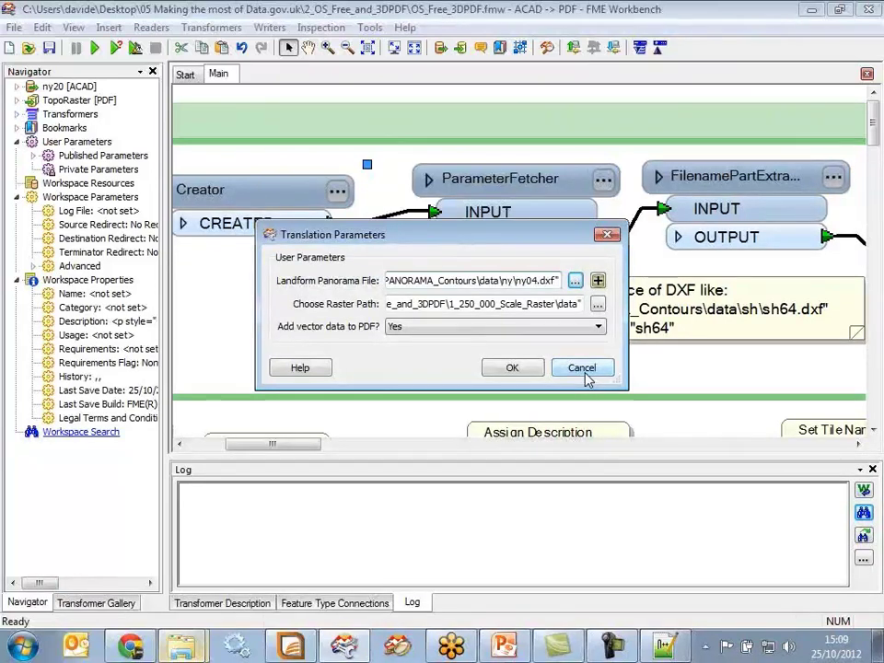
pyautogui.click(521, 282)
pyautogui.click(522, 283)
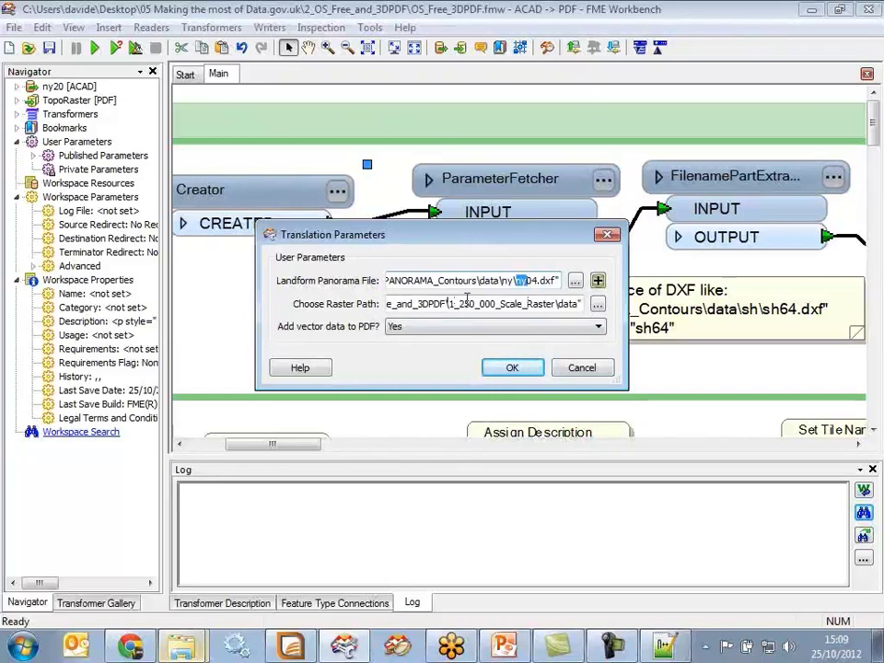
pyautogui.click(581, 367)
# Follow the file name and substring extractors to the StringConcatenator, and review how its parameters build the TIFF_REQUIRED raster path.
pyautogui.moveTo(310, 448); pyautogui.dragTo(328, 449)
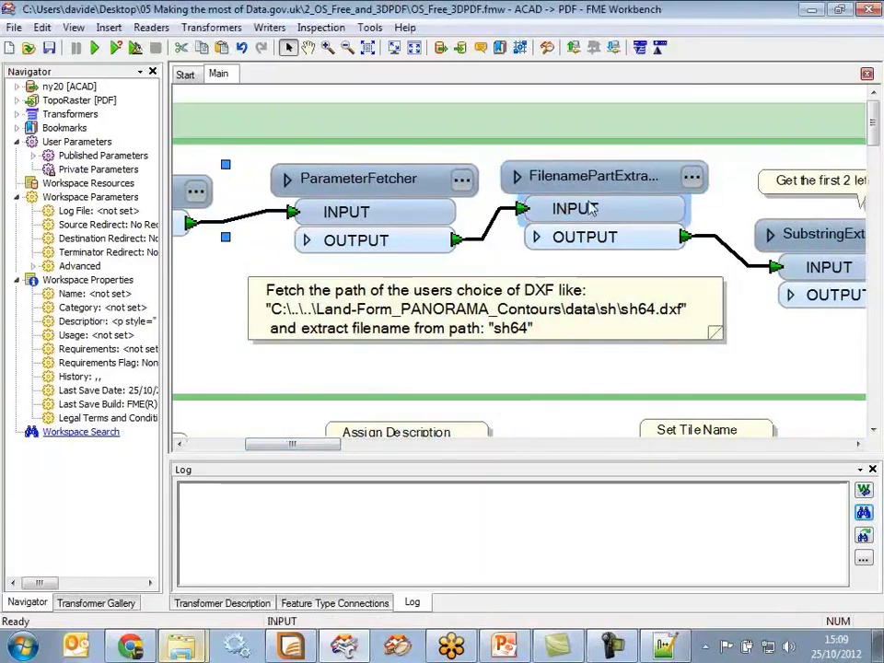
pyautogui.moveTo(323, 448); pyautogui.dragTo(382, 451)
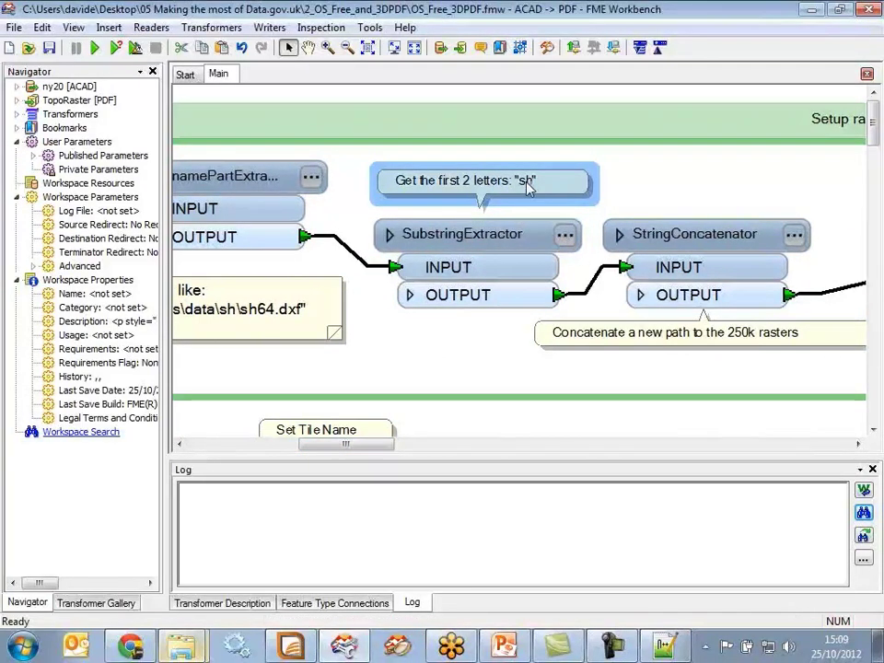
pyautogui.moveTo(385, 447); pyautogui.dragTo(412, 450)
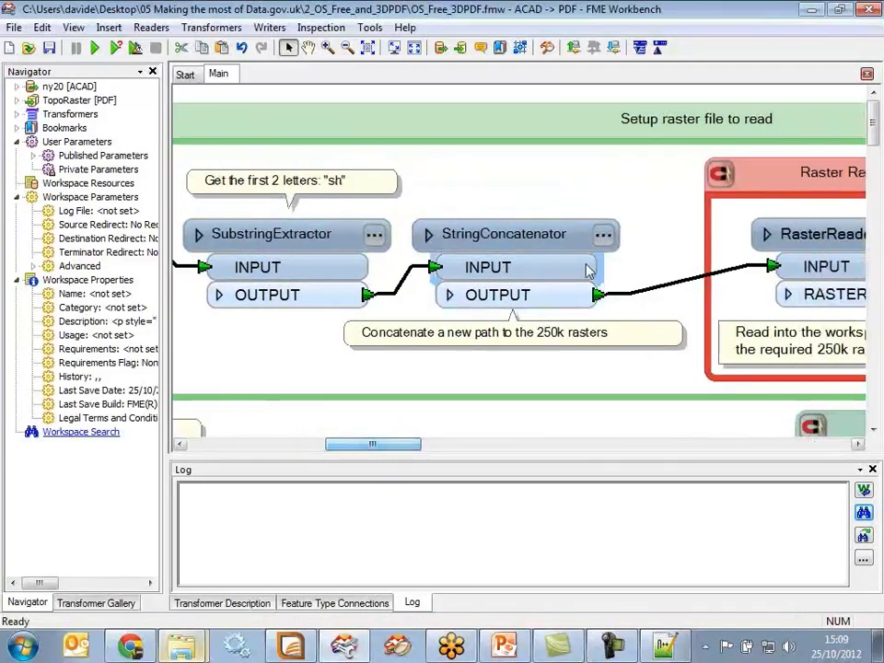
pyautogui.click(597, 234)
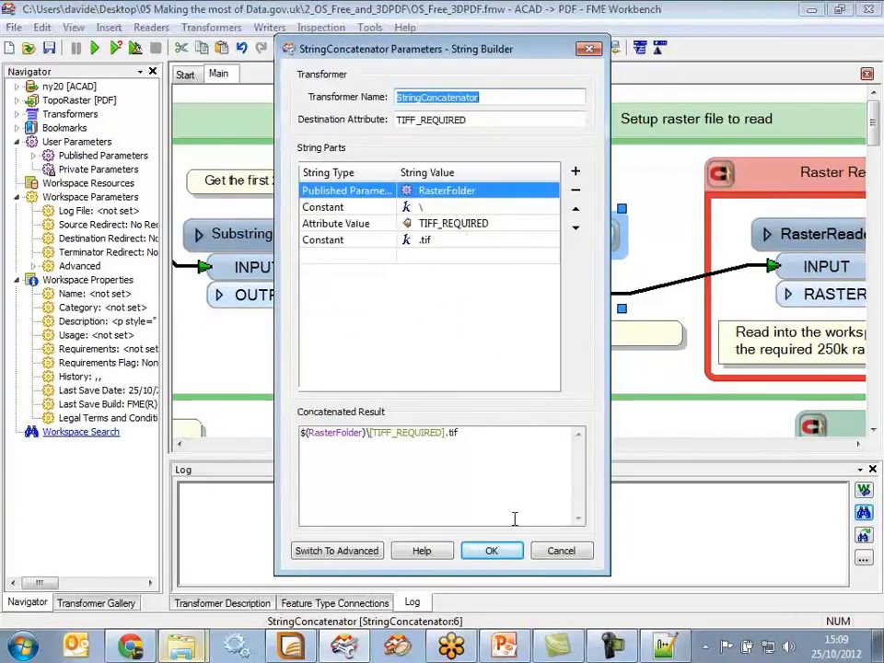
pyautogui.click(550, 554)
# Review the RasterReader_2 parameters for reading the required 250k raster tile, and close them without changes.
pyautogui.moveTo(356, 451); pyautogui.dragTo(396, 451)
pyautogui.click(674, 236)
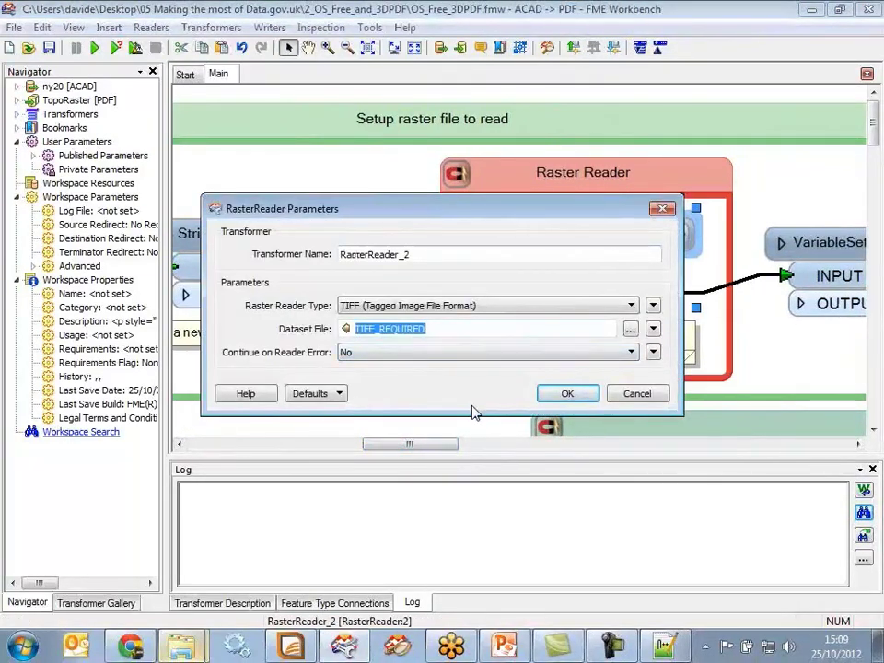
pyautogui.click(635, 394)
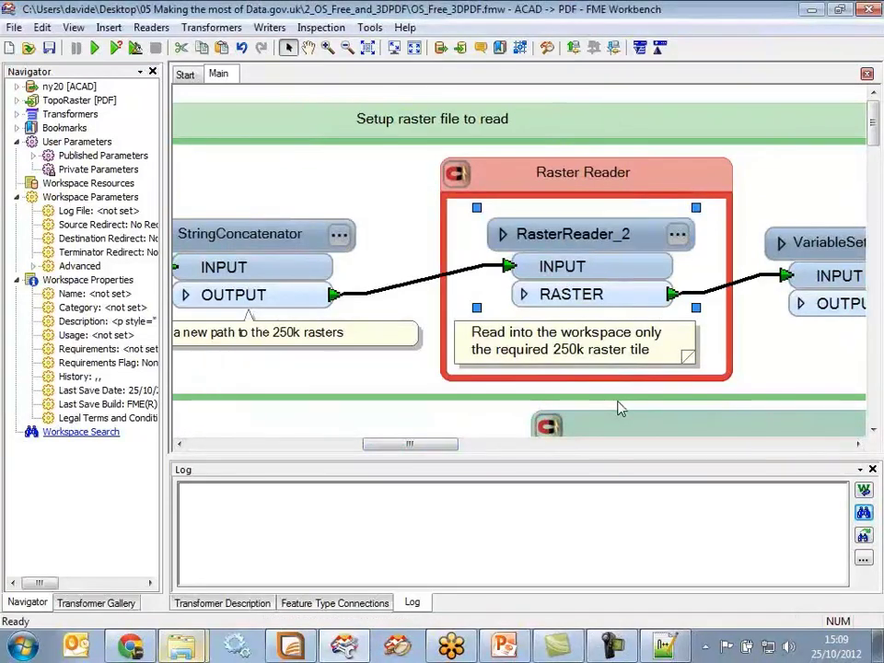
pyautogui.moveTo(443, 450); pyautogui.dragTo(449, 450)
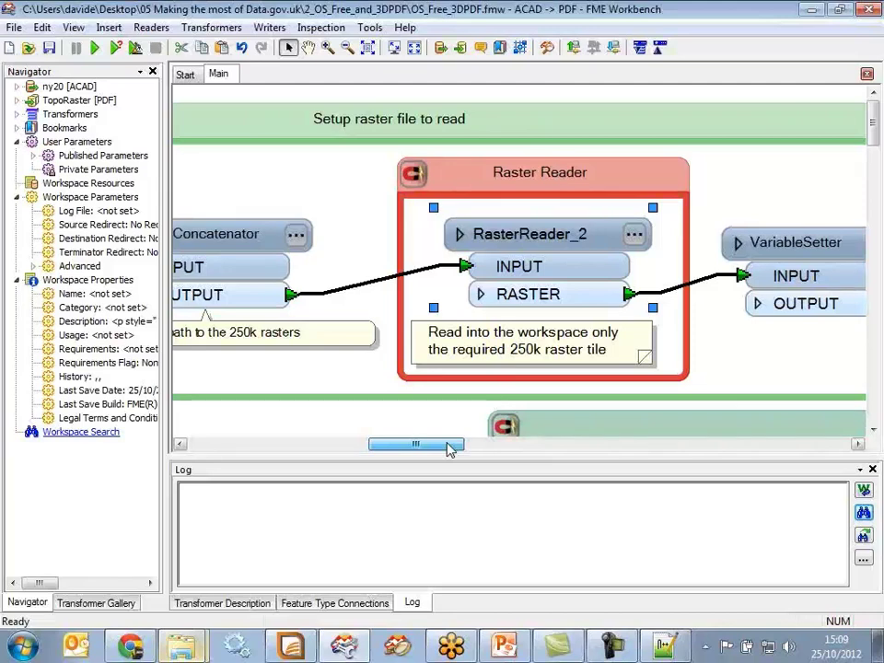
# Move along the workspace to the Clipper, and open TopoRaster_ny20.pdf from the Out folder of 2_OS_Free_and_3DPDF.
pyautogui.moveTo(451, 449); pyautogui.dragTo(530, 457)
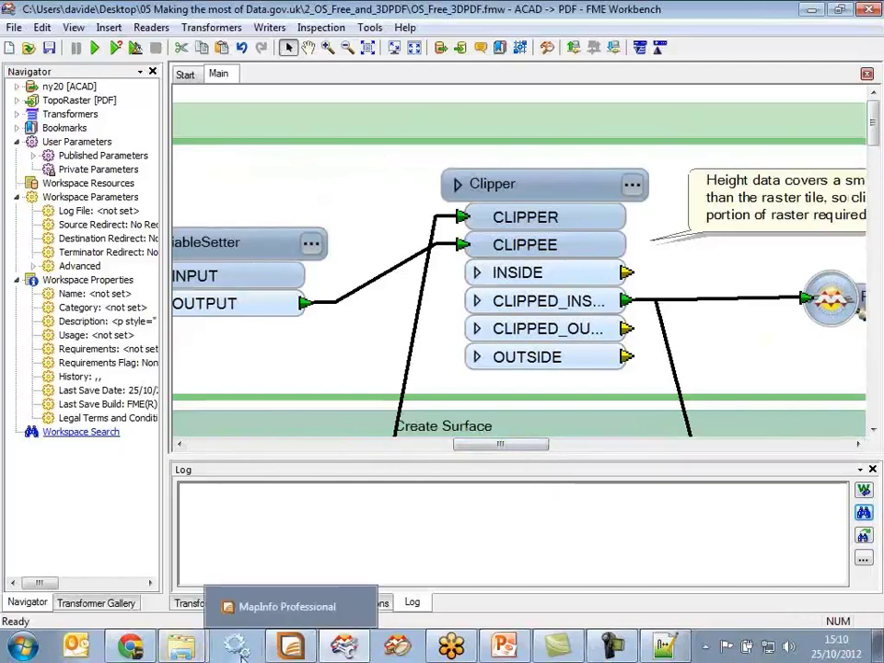
pyautogui.moveTo(193, 652)
pyautogui.click(210, 608)
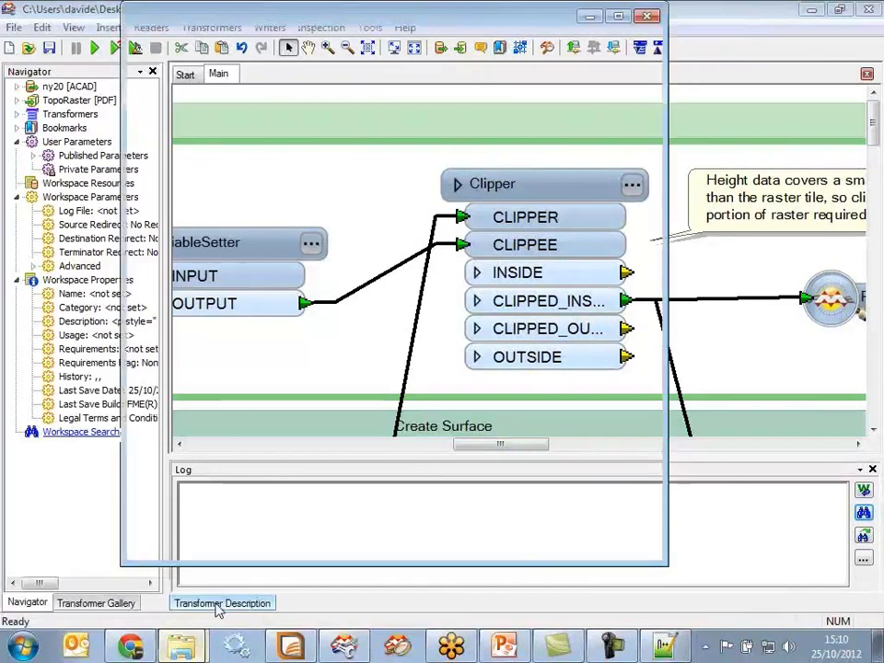
pyautogui.doubleClick(409, 157)
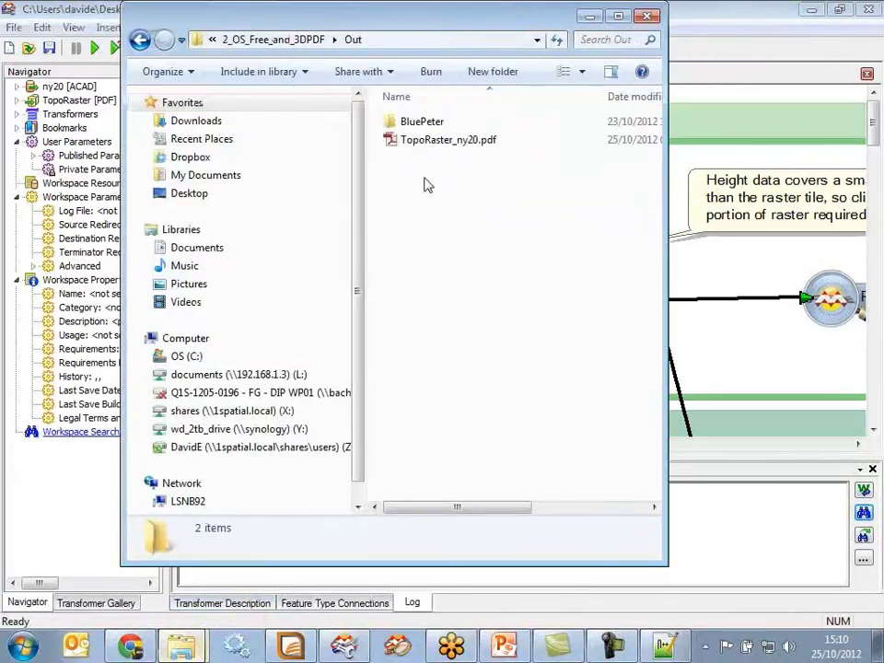
pyautogui.doubleClick(433, 141)
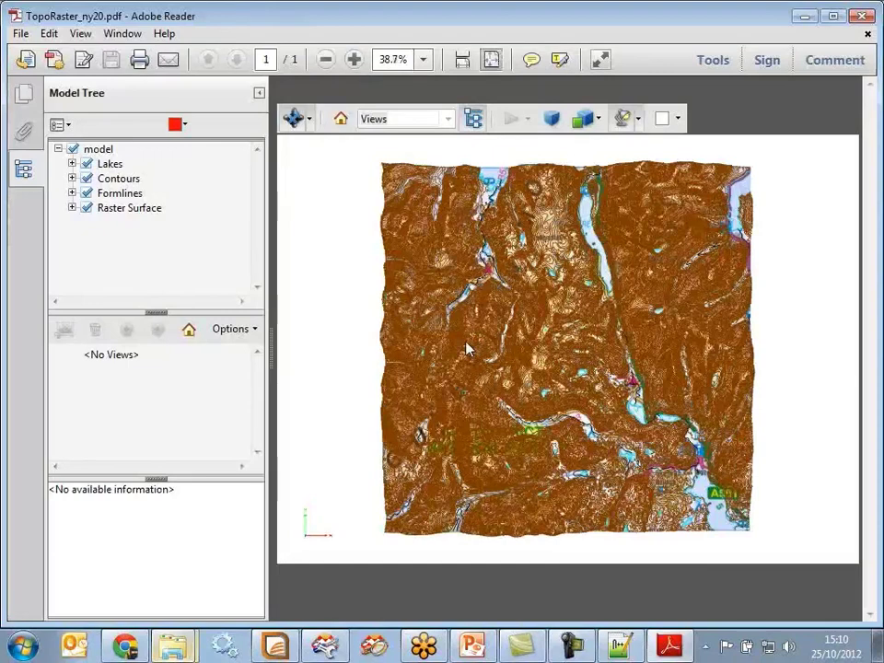
# Show only the Lakes layer in the 3D model, and inspect the attributes of the long narrow lake near the upper edge.
pyautogui.click(72, 148)
pyautogui.click(87, 163)
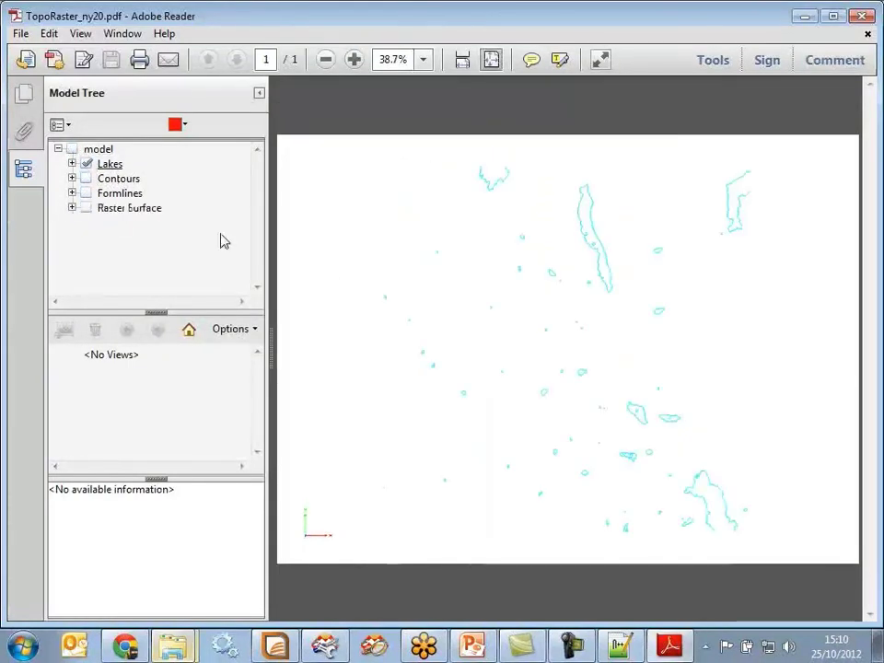
pyautogui.click(612, 281)
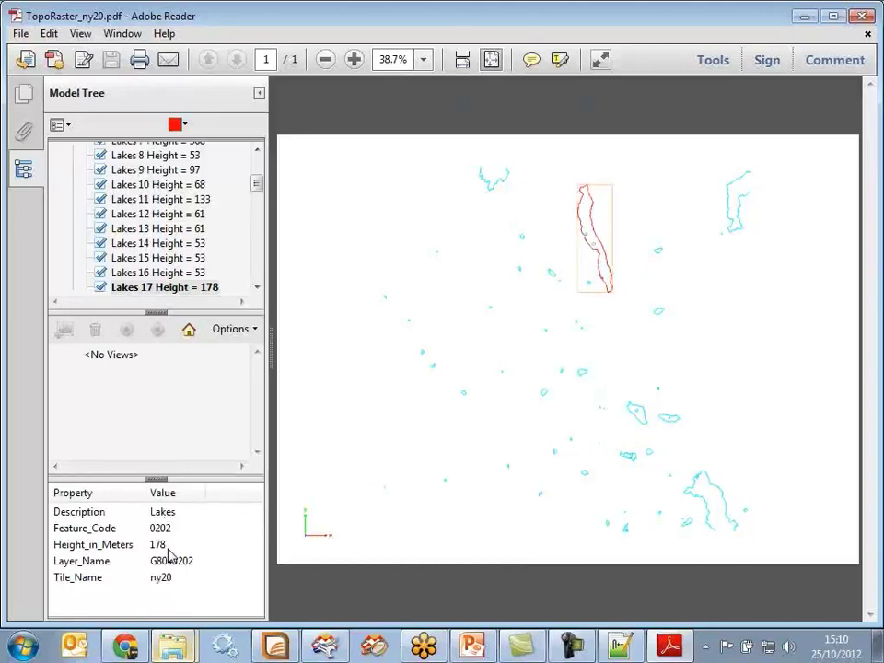
pyautogui.moveTo(261, 188); pyautogui.dragTo(256, 166)
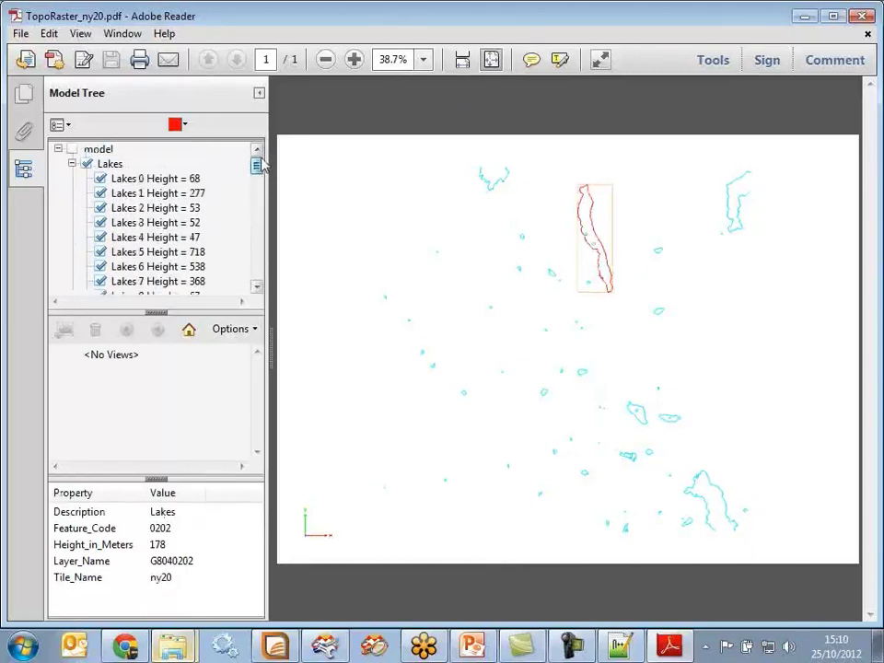
pyautogui.click(72, 163)
# Display only the Contours layer, tilt the model into a perspective view, and inspect one contour's height attributes.
pyautogui.click(87, 179)
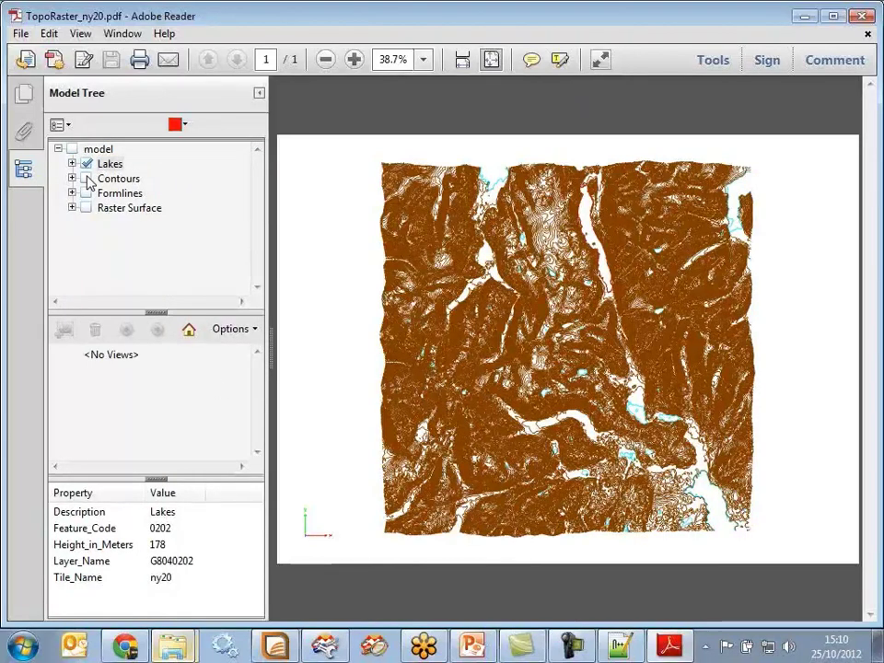
pyautogui.click(87, 179)
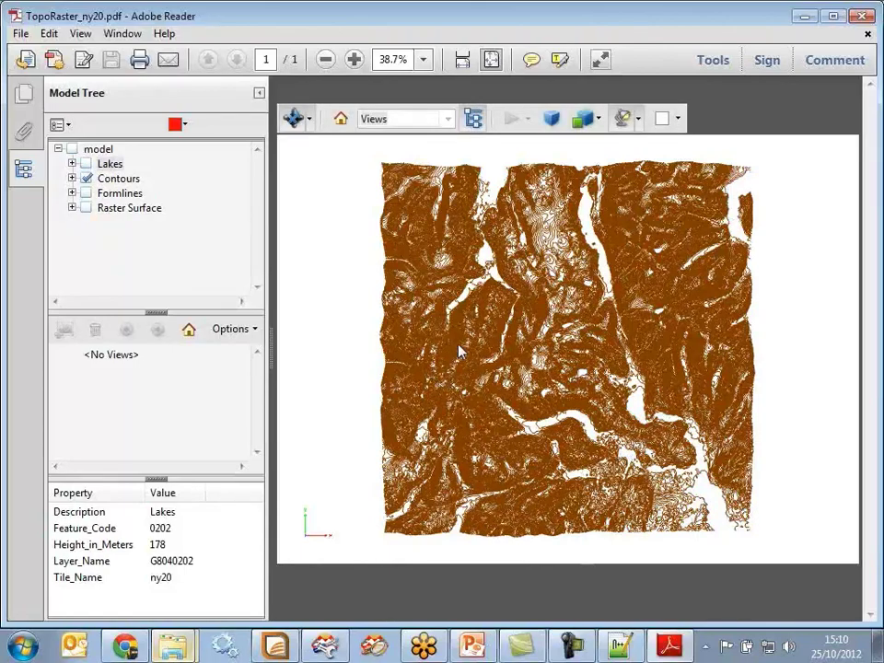
pyautogui.moveTo(374, 274); pyautogui.dragTo(580, 433)
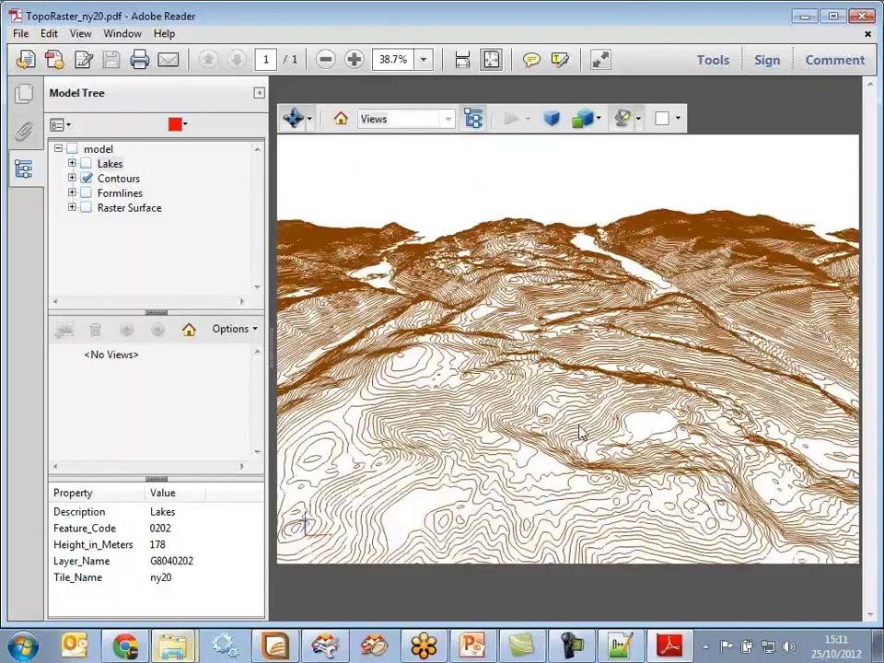
pyautogui.click(458, 420)
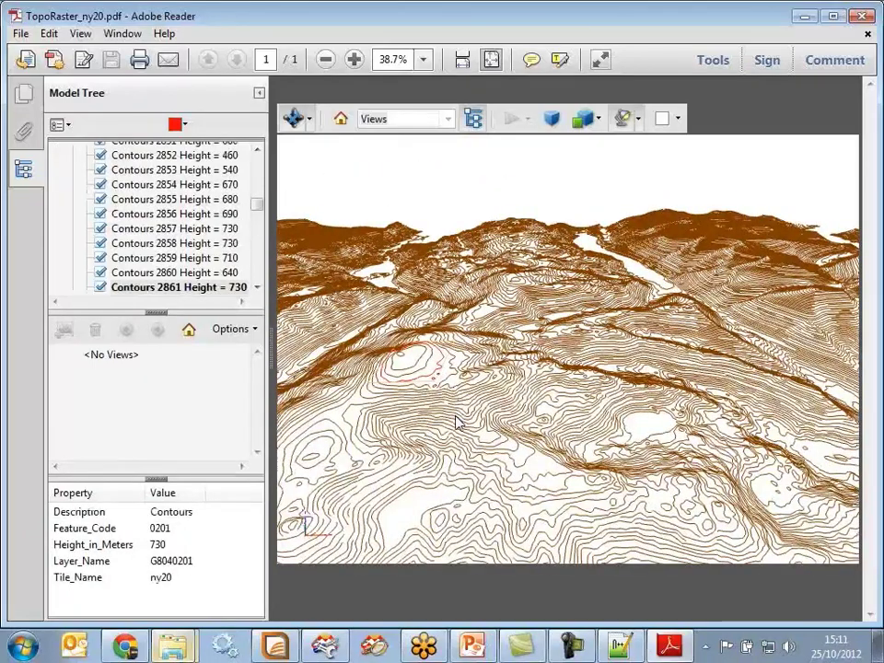
pyautogui.scroll(15, 184, 166)
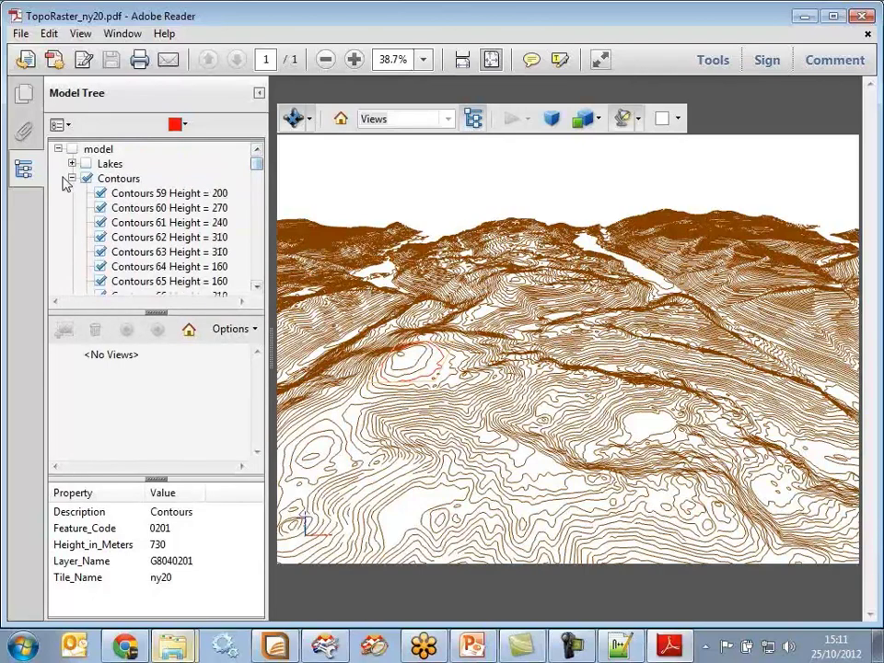
pyautogui.click(72, 177)
# Replace the Contours layer with the Raster Surface layer, and orbit the model to examine the draped terrain.
pyautogui.click(85, 178)
pyautogui.click(86, 208)
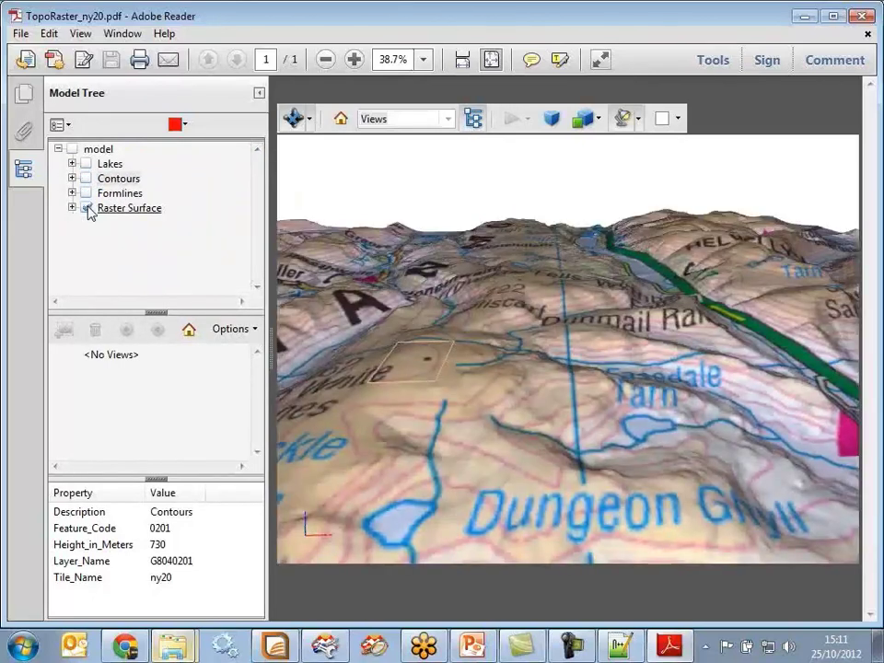
pyautogui.moveTo(464, 395); pyautogui.dragTo(499, 402)
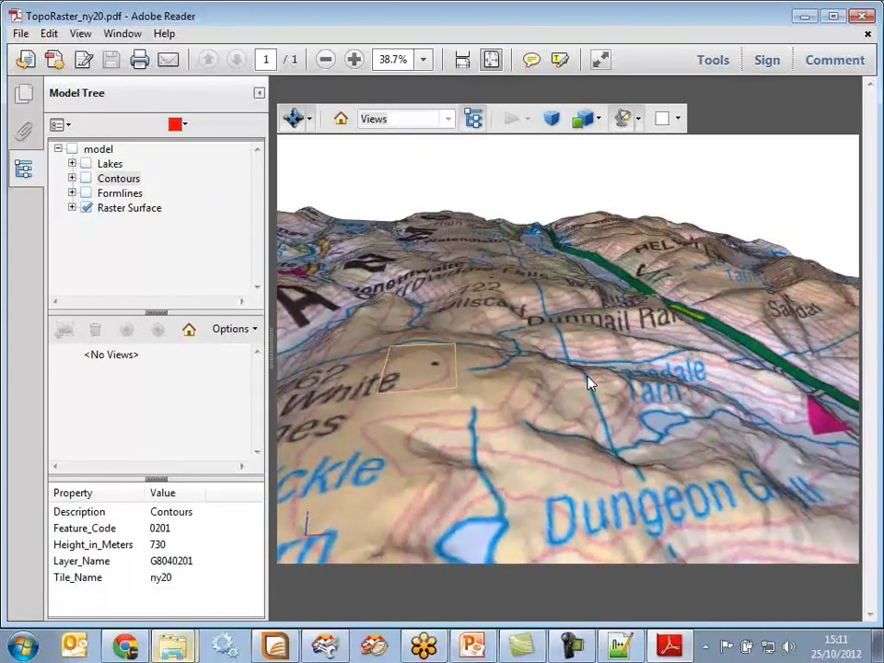
pyautogui.moveTo(602, 377); pyautogui.dragTo(613, 367)
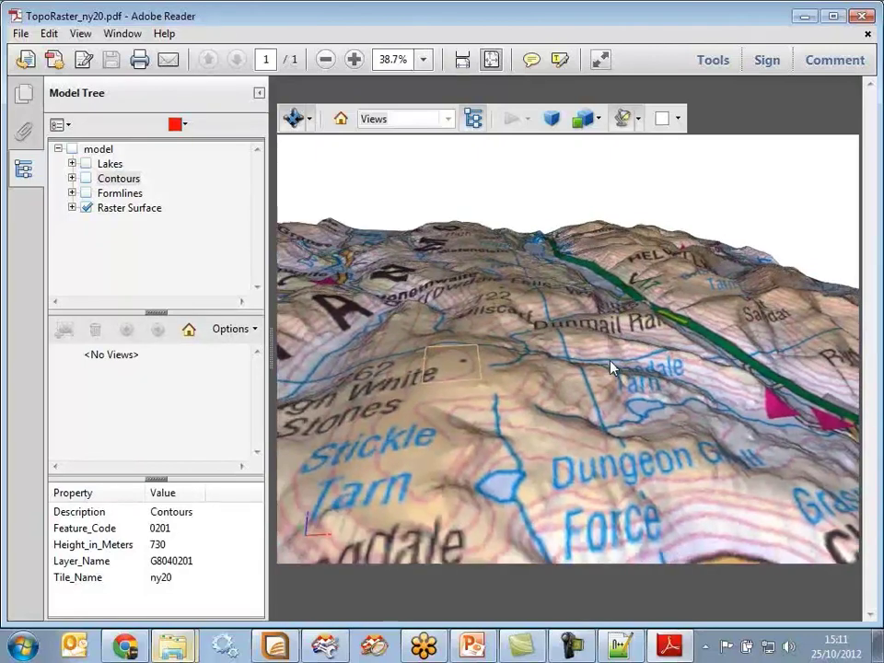
# Close the PDF, switch to the PowerPoint presentation, and advance to the Data.gov.uk – Linked Data slide.
pyautogui.click(863, 16)
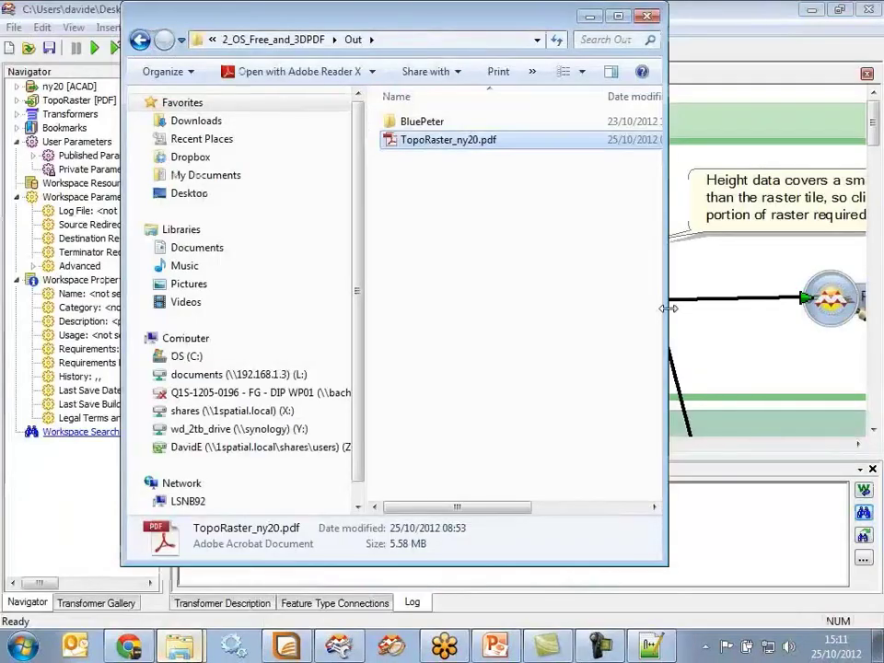
pyautogui.click(497, 649)
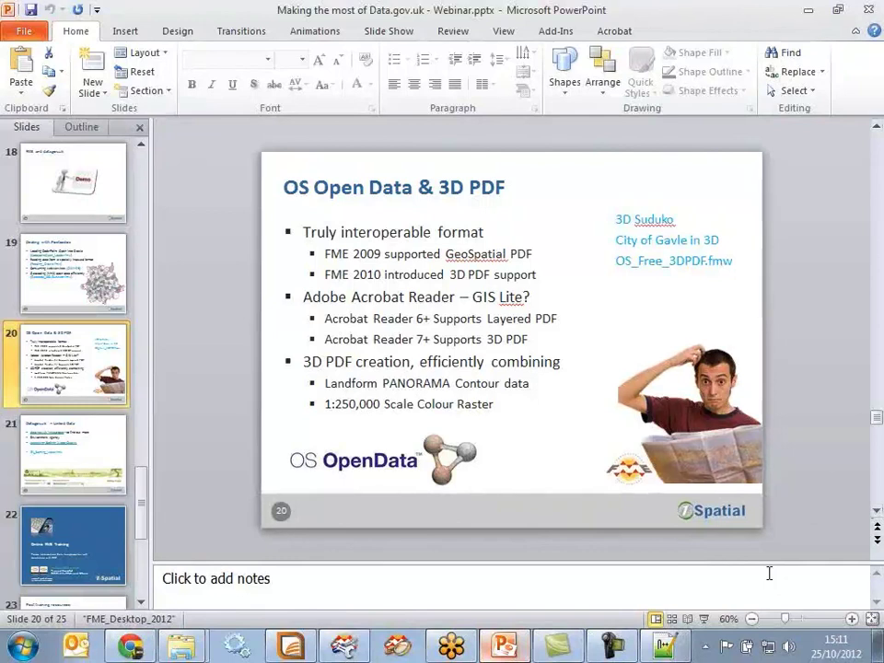
pyautogui.click(878, 512)
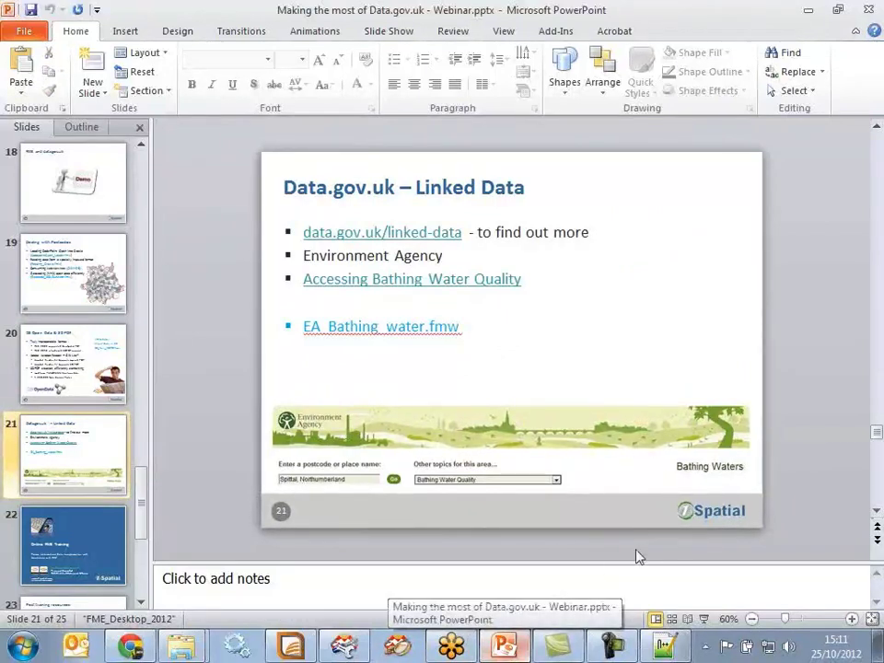
# Switch to Chrome, load data.gov.uk, and look over its Linked Data page.
pyautogui.click(132, 647)
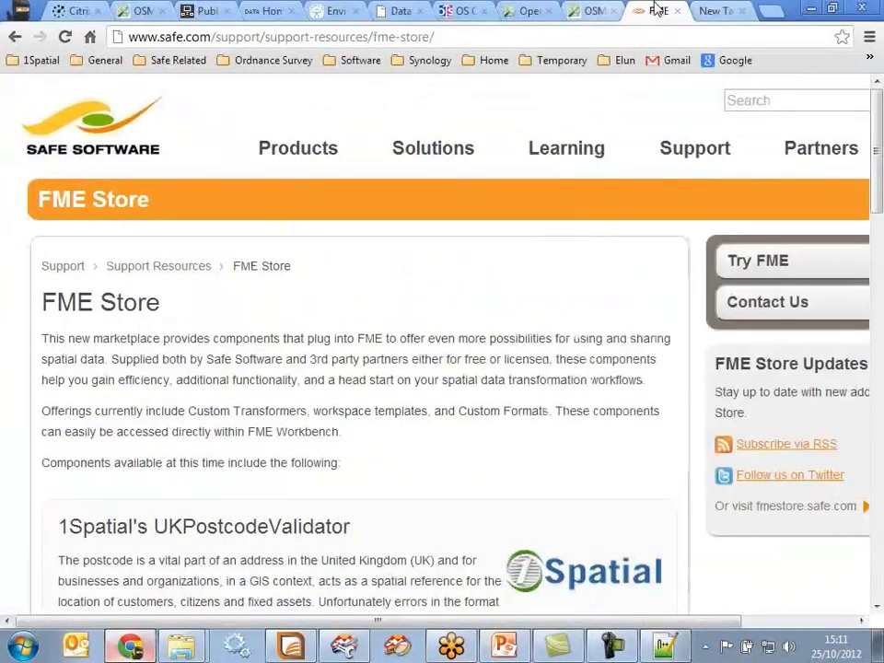
pyautogui.click(525, 28)
pyautogui.write('data.gov.uk')
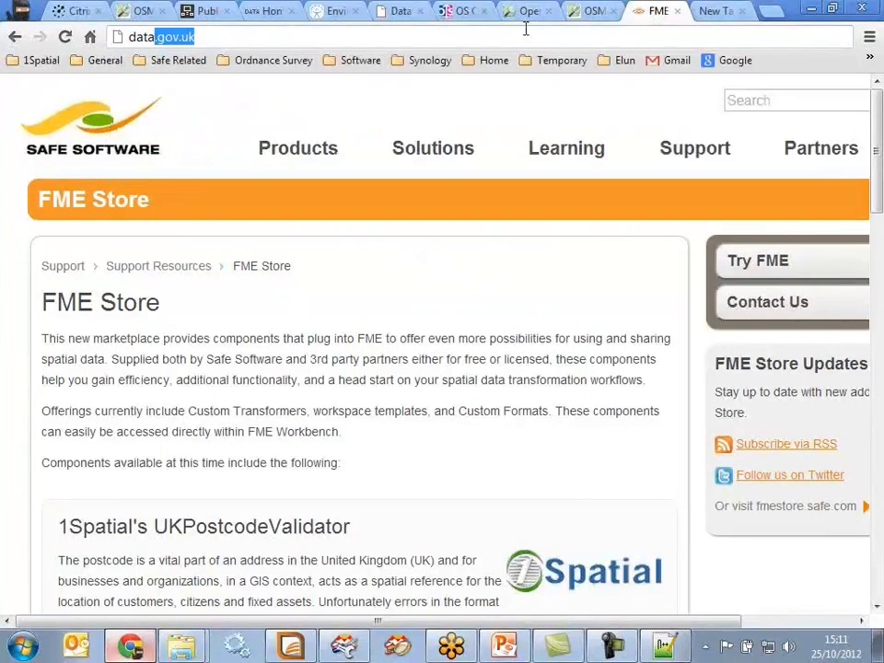
pyautogui.press('Return')
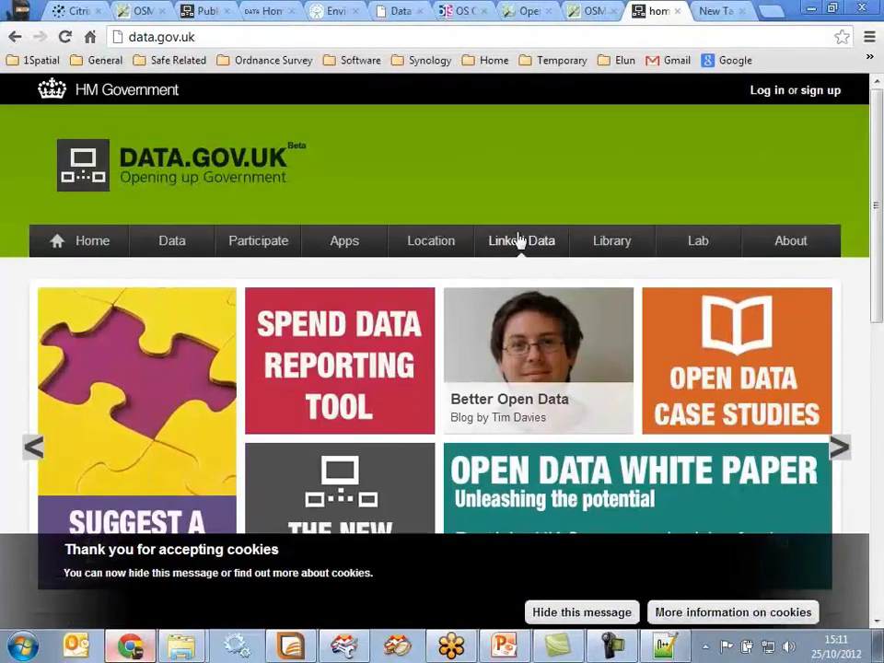
pyautogui.click(521, 242)
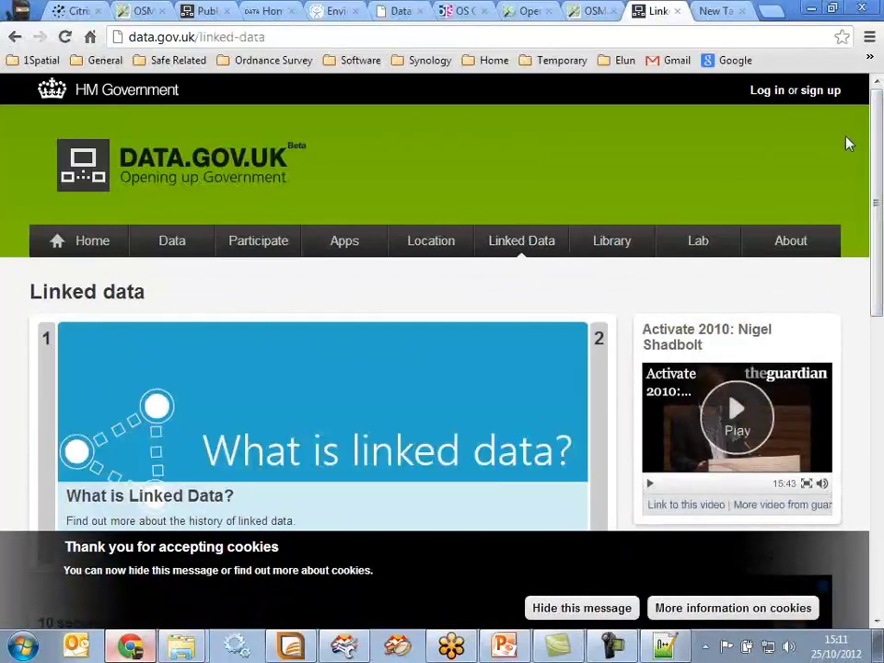
pyautogui.moveTo(877, 158); pyautogui.dragTo(877, 245)
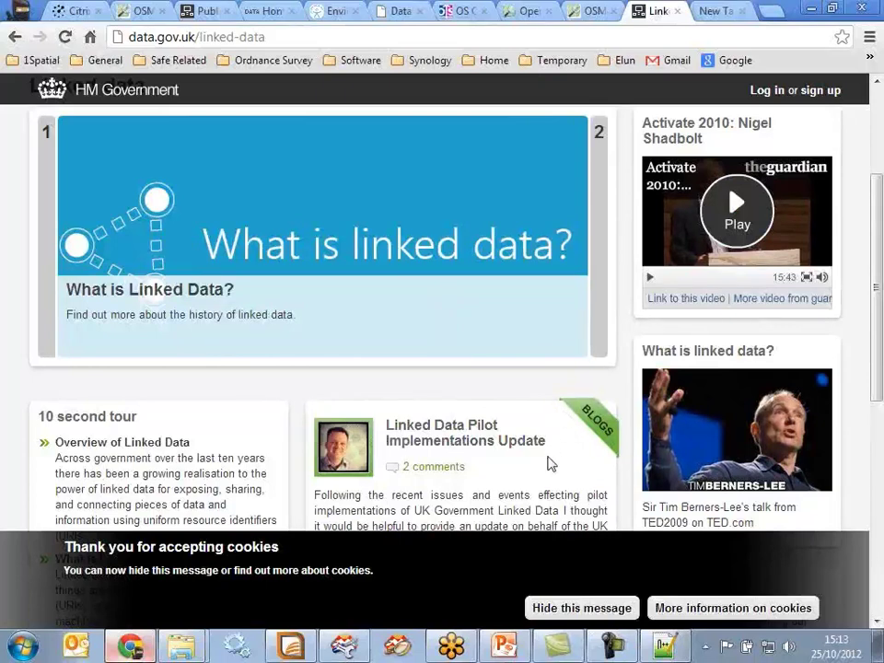
# Return to PowerPoint, run the slide show from the Linked Data slide, and follow its link to the Environment Agency bathing water quality page.
pyautogui.click(811, 9)
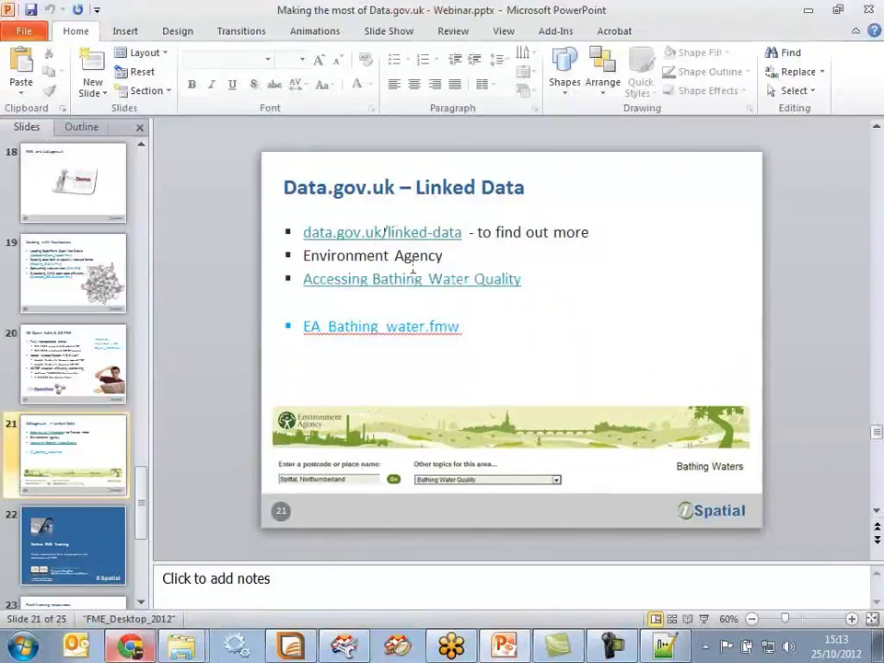
pyautogui.click(705, 619)
pyautogui.click(334, 233)
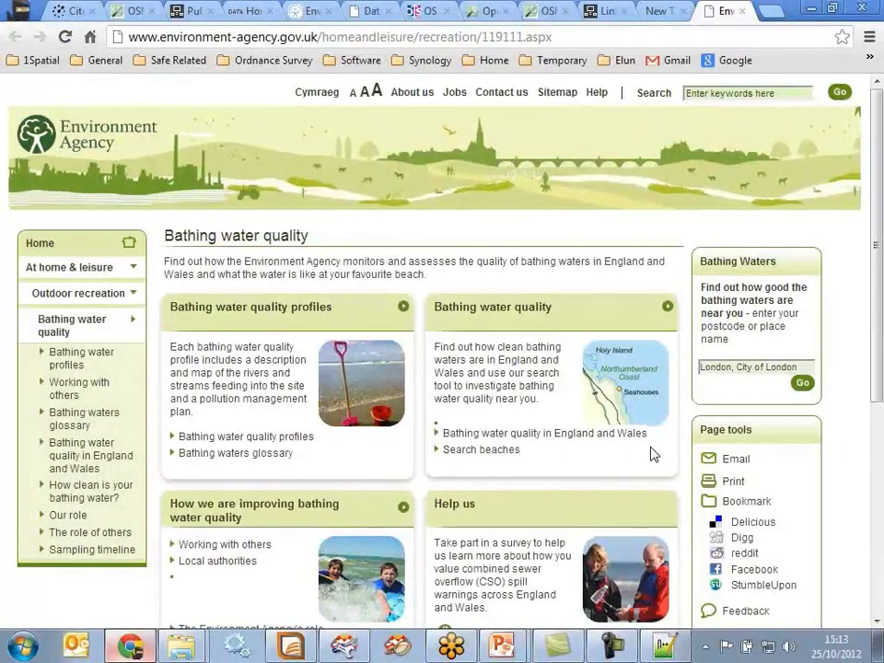
# Open the beach search map in the Bathing Water Data Explorer, and choose the Rest Bay Porthcawl site on it.
pyautogui.click(494, 456)
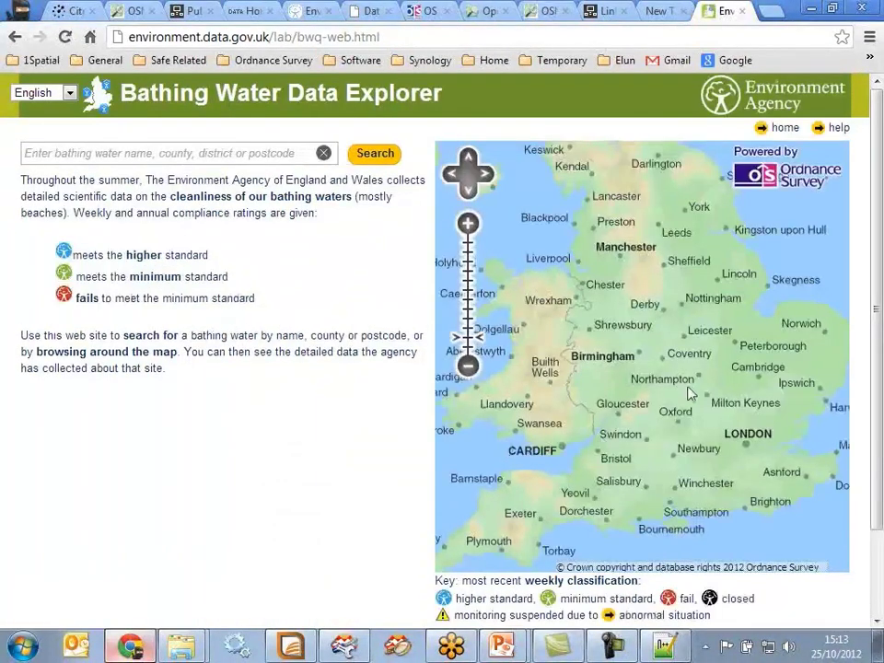
pyautogui.scroll(1, 545, 440)
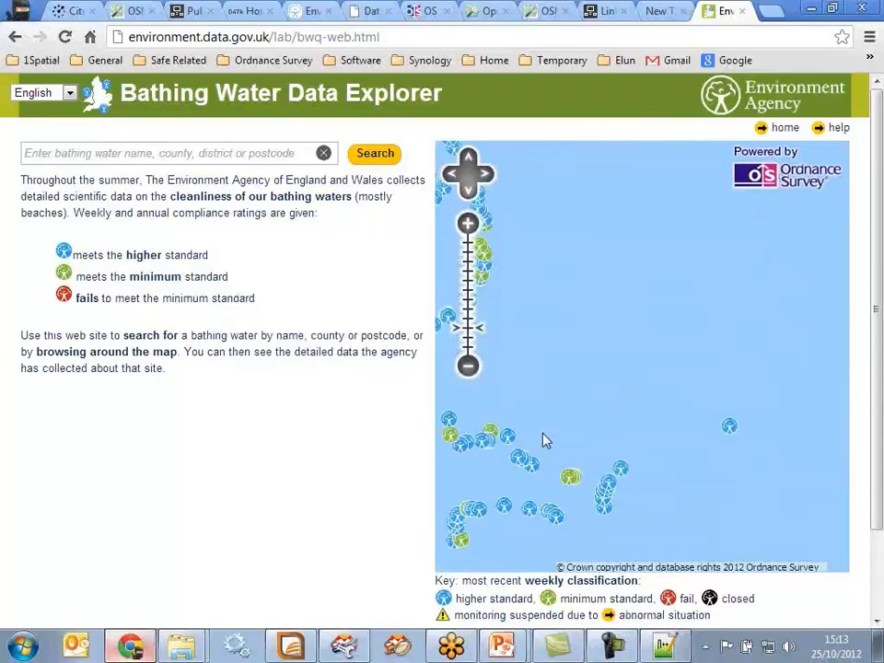
pyautogui.click(626, 499)
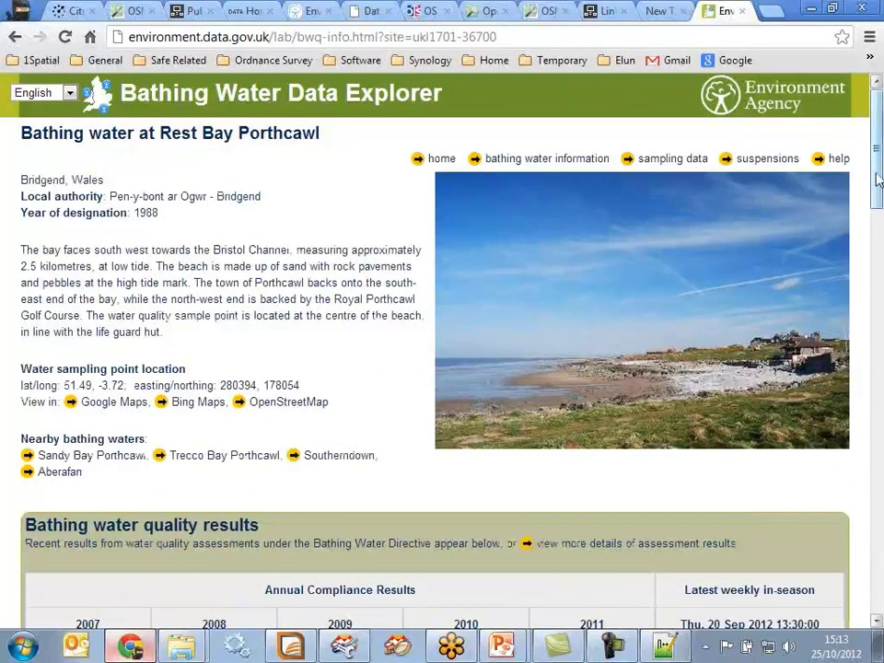
# Review the Rest Bay Porthcawl page's compliance results, catchment and bathing water maps, and pollution descriptions, and return to its beginning.
pyautogui.scroll(-1, 877, 210)
pyautogui.moveTo(877, 182); pyautogui.dragTo(876, 280)
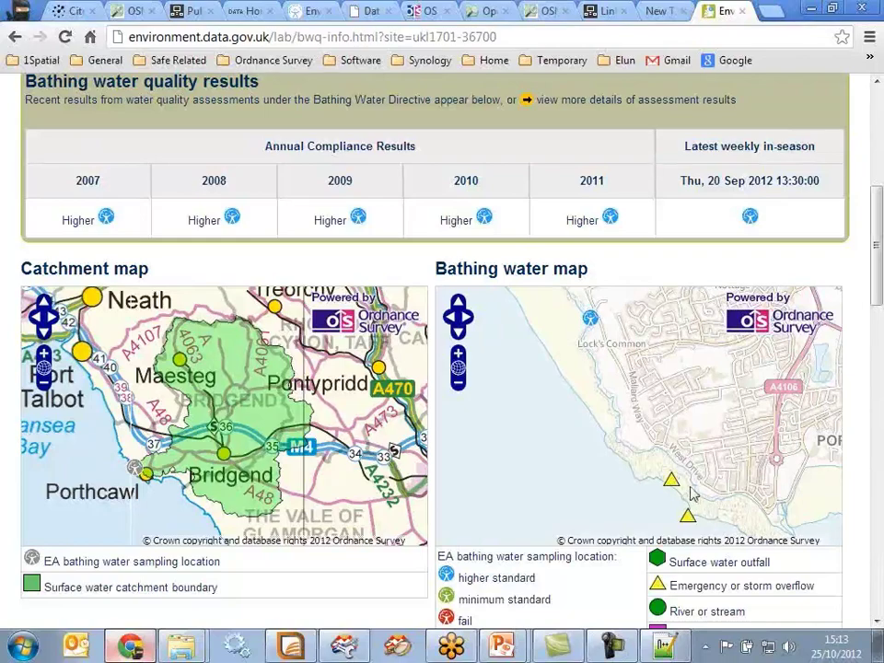
pyautogui.scroll(-5, 735, 474)
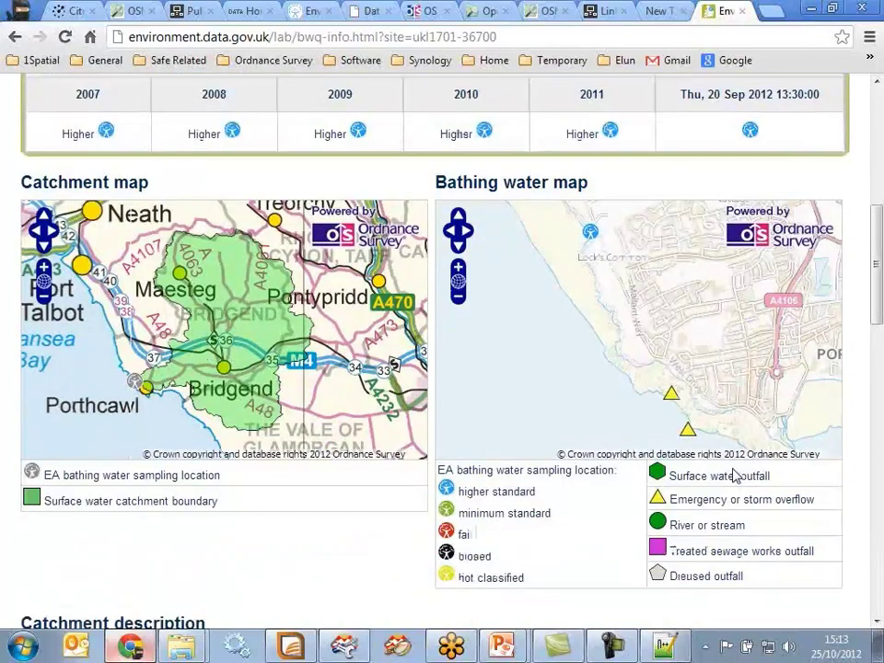
pyautogui.scroll(-7, 737, 478)
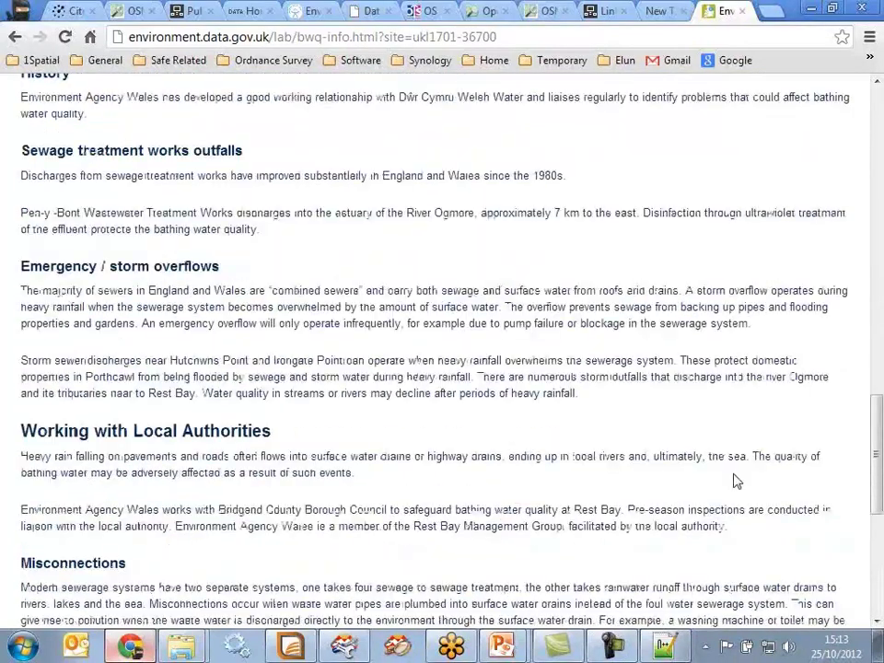
pyautogui.scroll(-4, 735, 480)
pyautogui.press('Home')
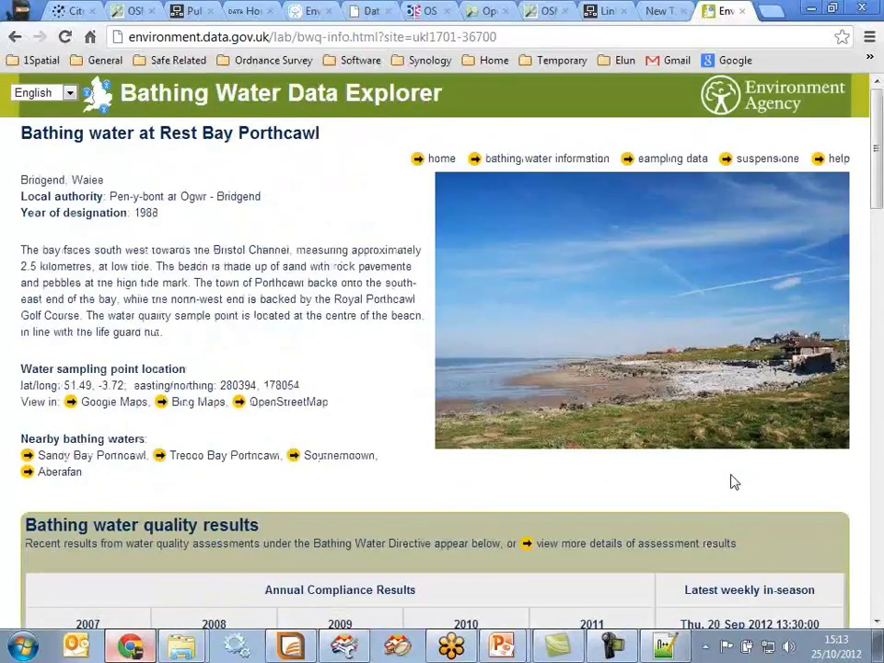
# Open the sampling data for Rest Bay Porthcawl, and view its source data download links and sample graphs.
pyautogui.click(562, 164)
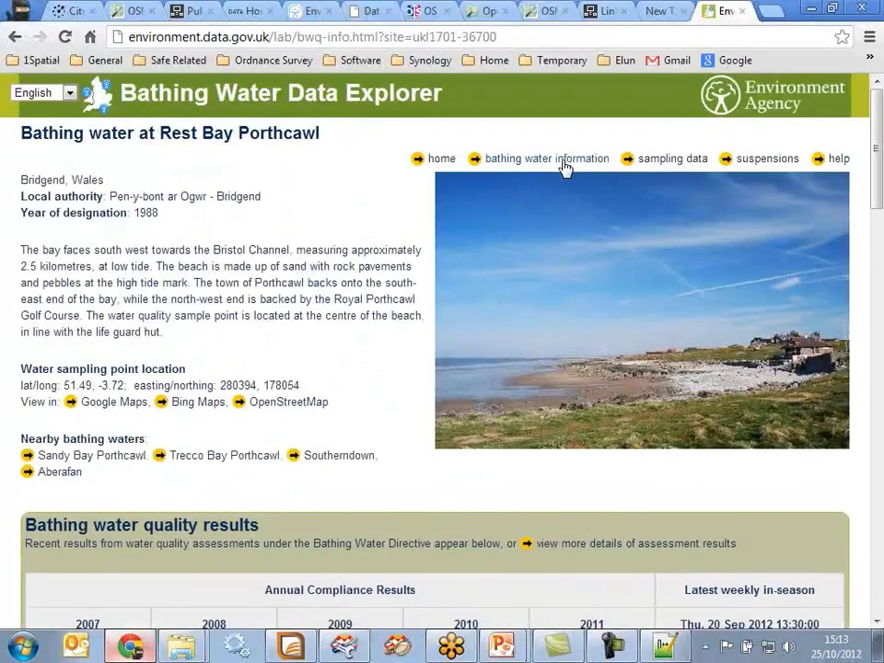
pyautogui.click(667, 162)
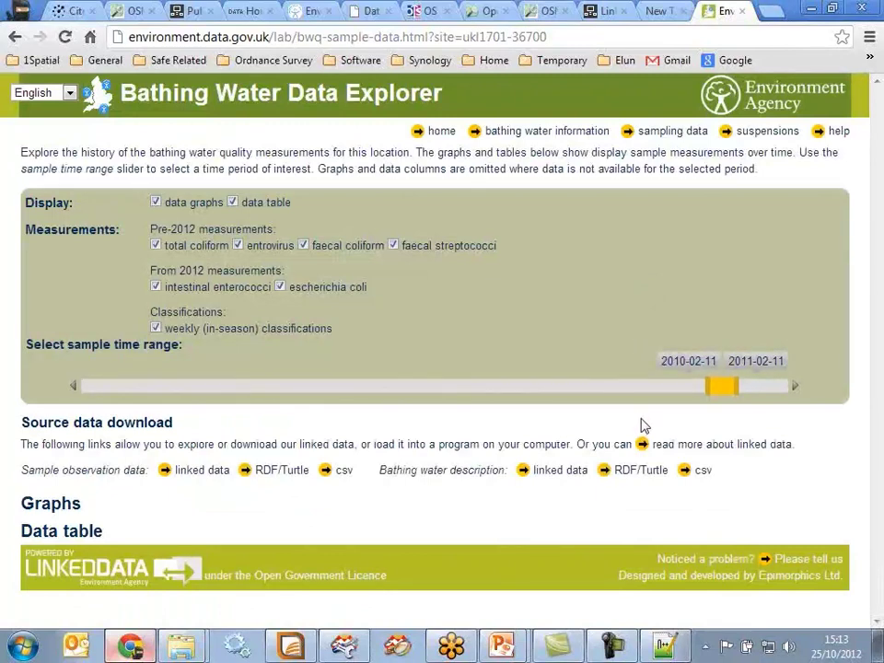
pyautogui.scroll(-1, 642, 426)
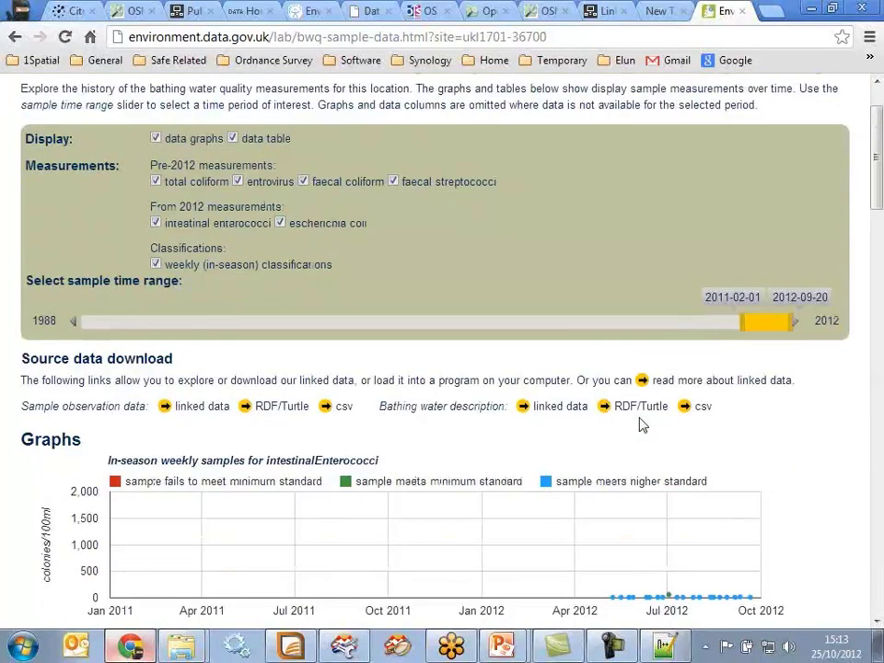
# Look over the Rest Bay Porthcawl source downloads and graphs, return to the PowerPoint Linked Data slide, and end the slide show.
pyautogui.scroll(-3, 642, 426)
pyautogui.scroll(2, 829, 573)
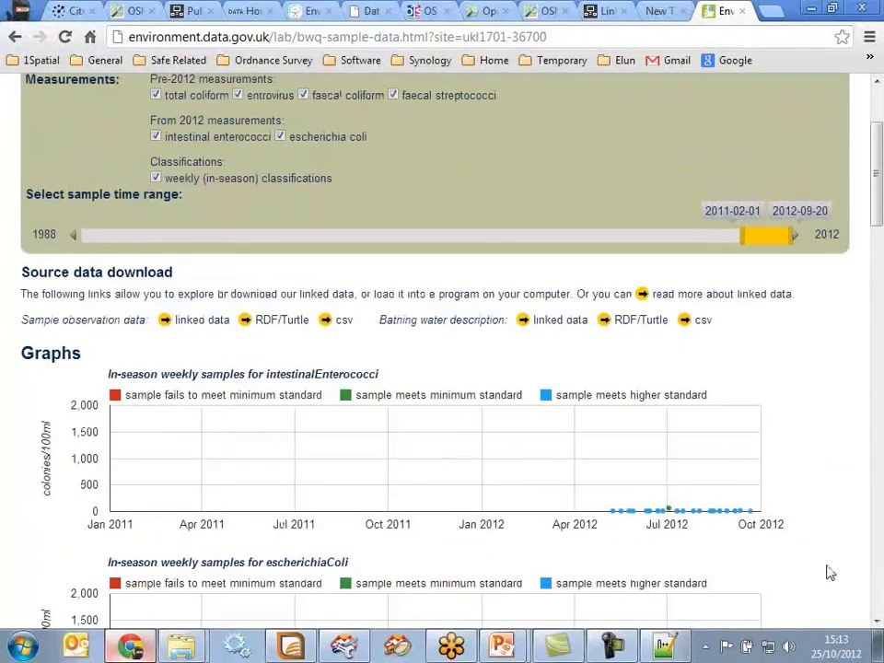
pyautogui.scroll(2, 829, 573)
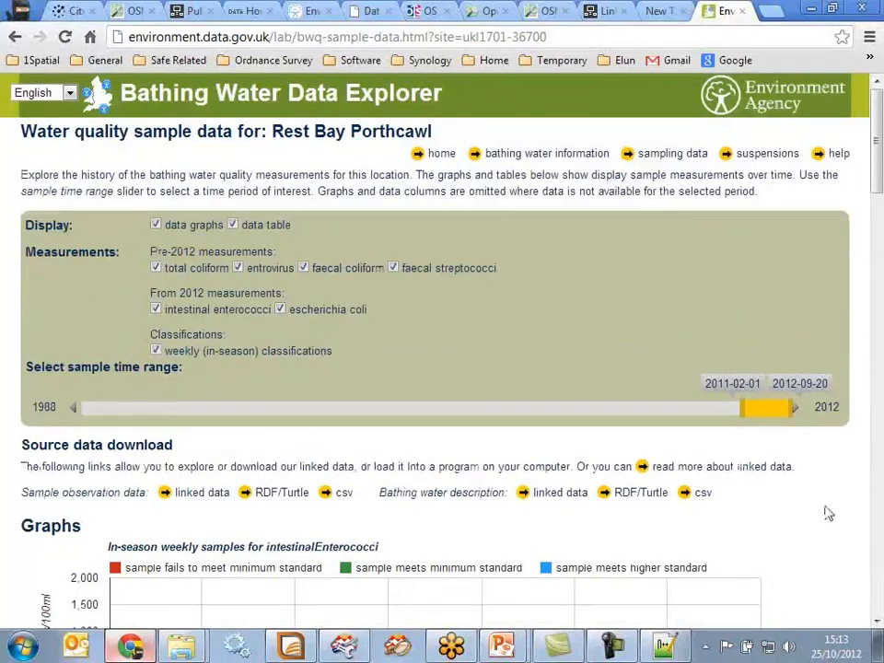
pyautogui.click(811, 9)
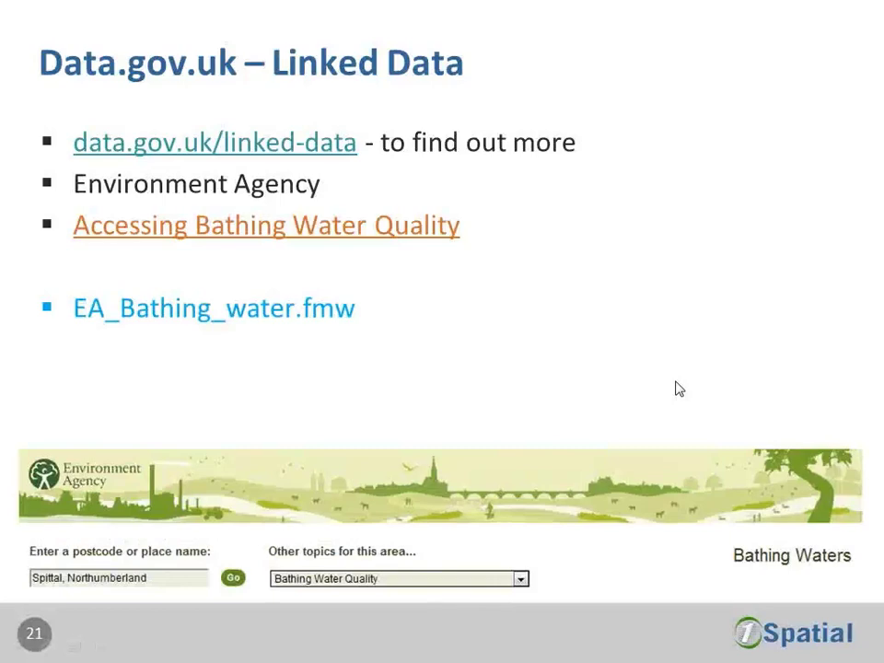
pyautogui.press('Escape')
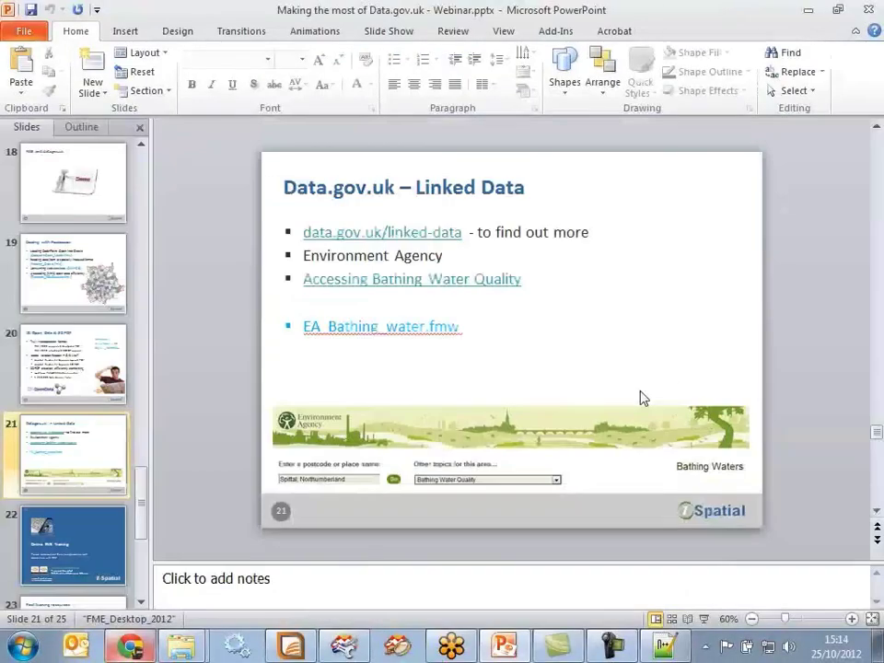
# Switch to FME Workbench and close the OS_Free_3DPDF.fmw workspace without saving its changes.
pyautogui.click(354, 652)
pyautogui.click(14, 27)
pyautogui.moveTo(42, 27)
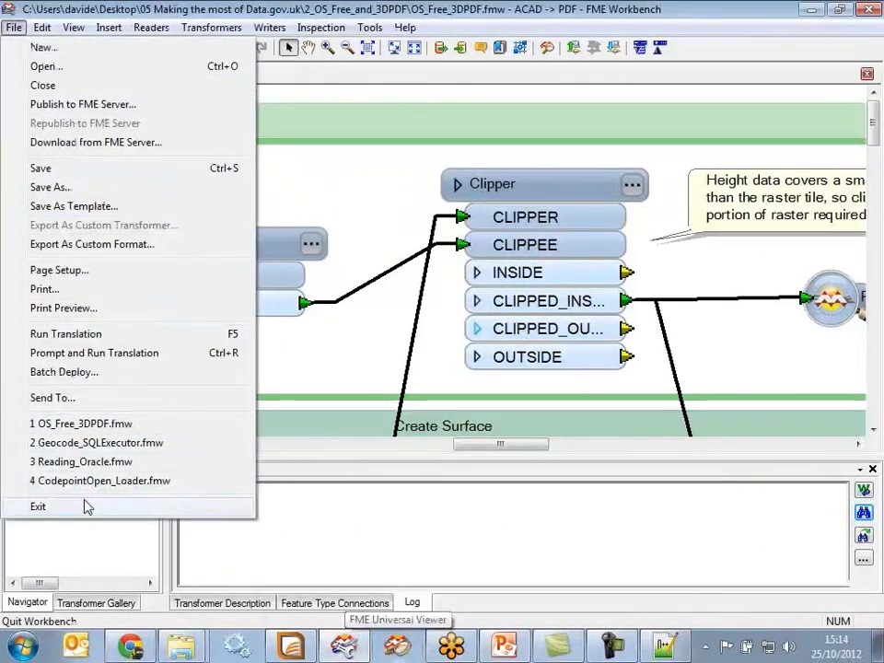
pyautogui.click(50, 87)
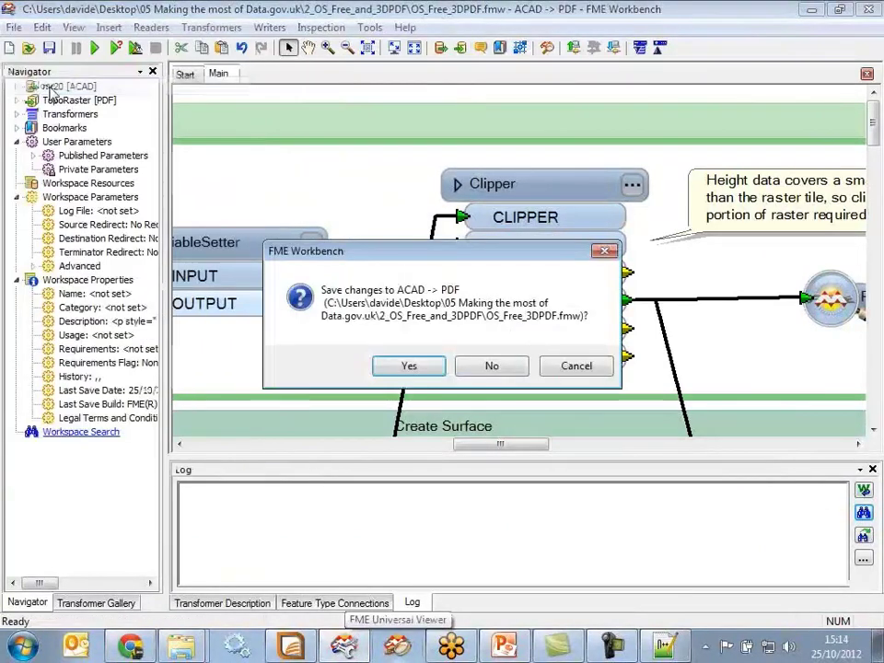
pyautogui.click(498, 365)
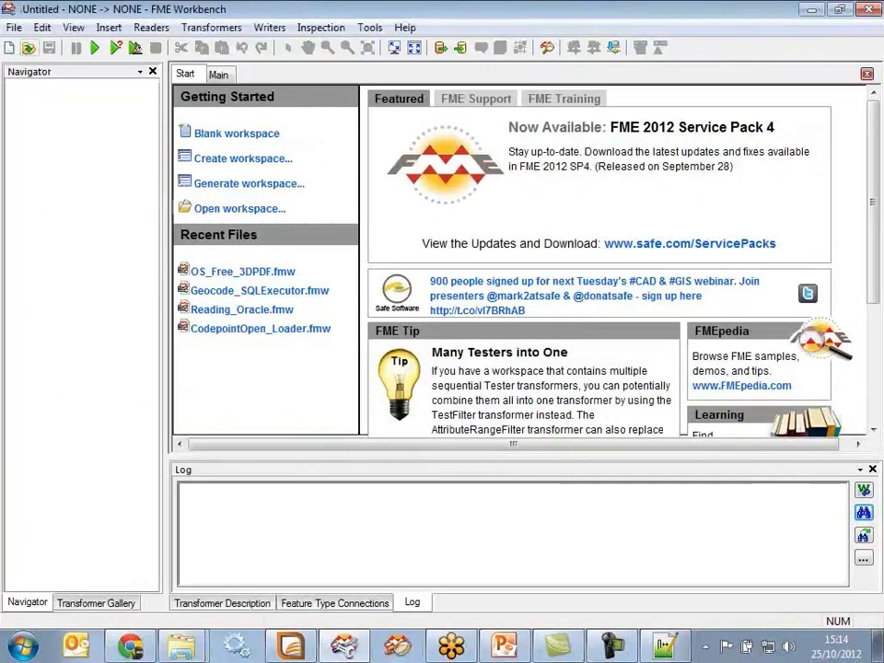
# Open EA_Bathing_water.fmw from the 3_EA_bathing_water_linked_data folder in FME Workbench, and bring the workspace to the front.
pyautogui.click(182, 648)
pyautogui.click(247, 609)
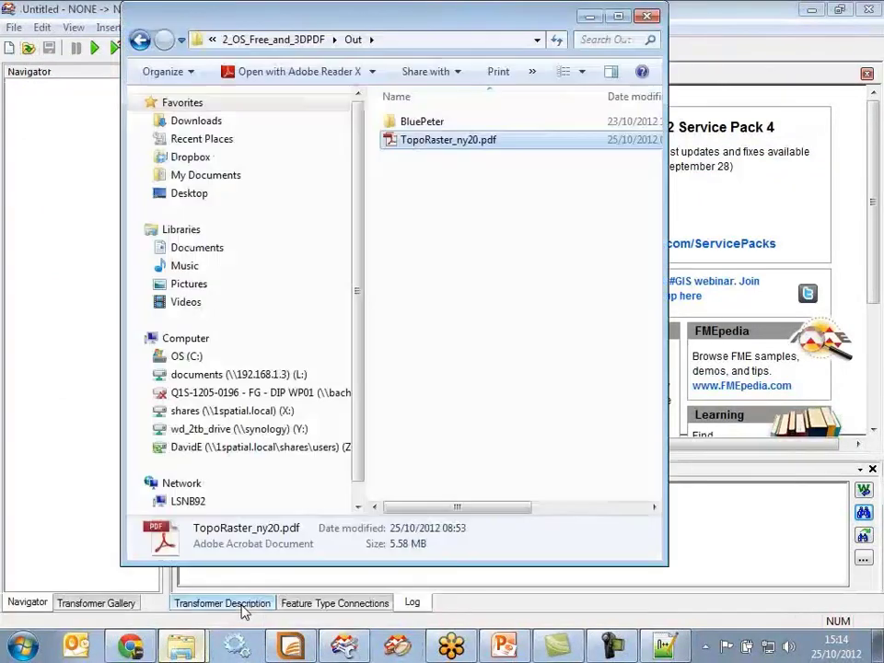
pyautogui.click(275, 41)
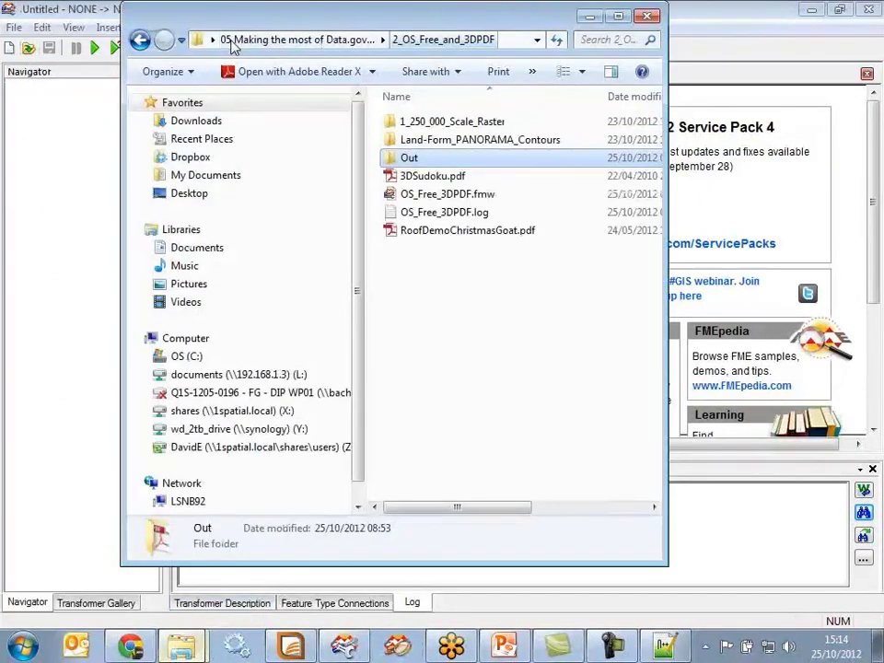
pyautogui.click(332, 41)
pyautogui.doubleClick(433, 158)
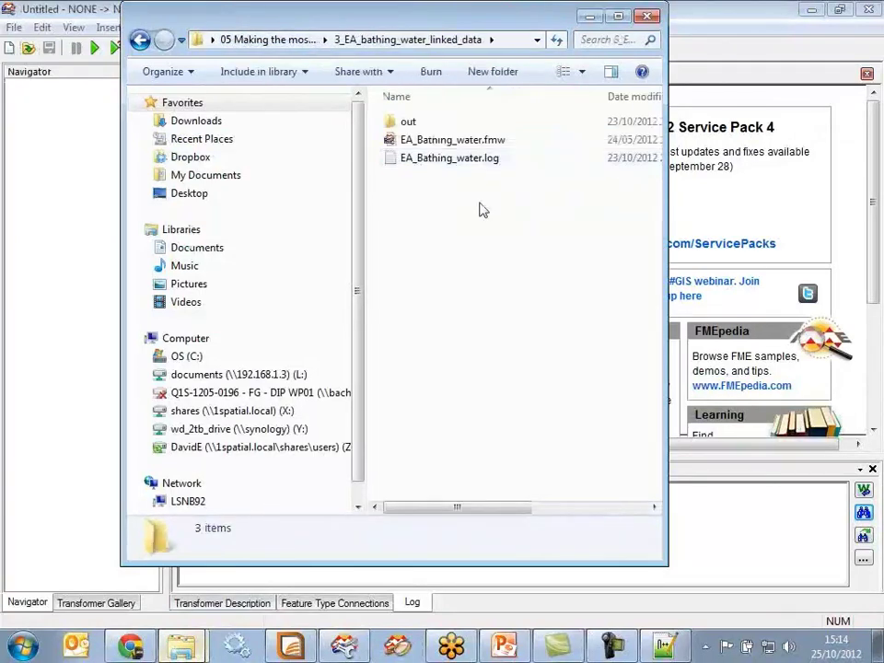
pyautogui.doubleClick(444, 140)
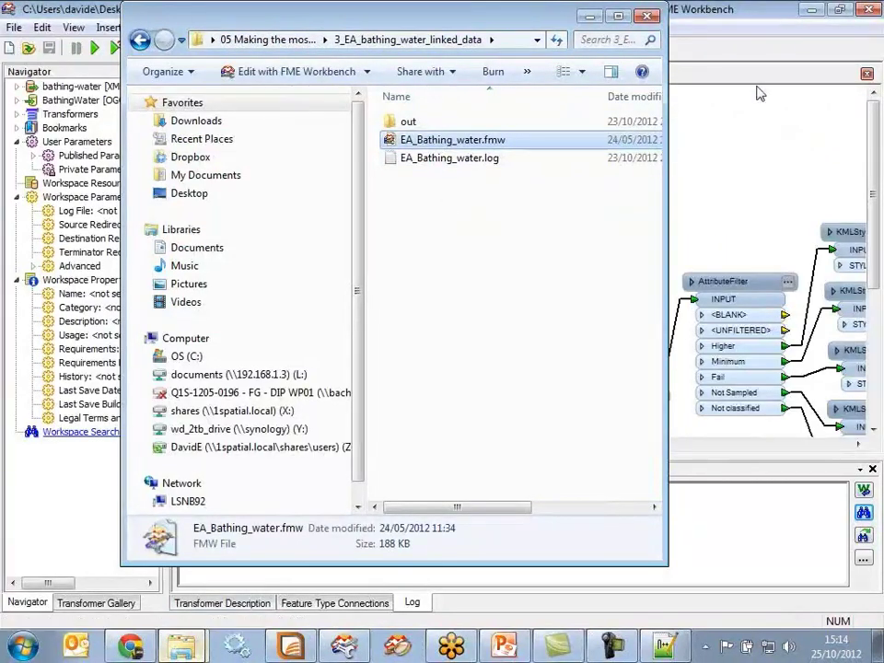
pyautogui.click(744, 9)
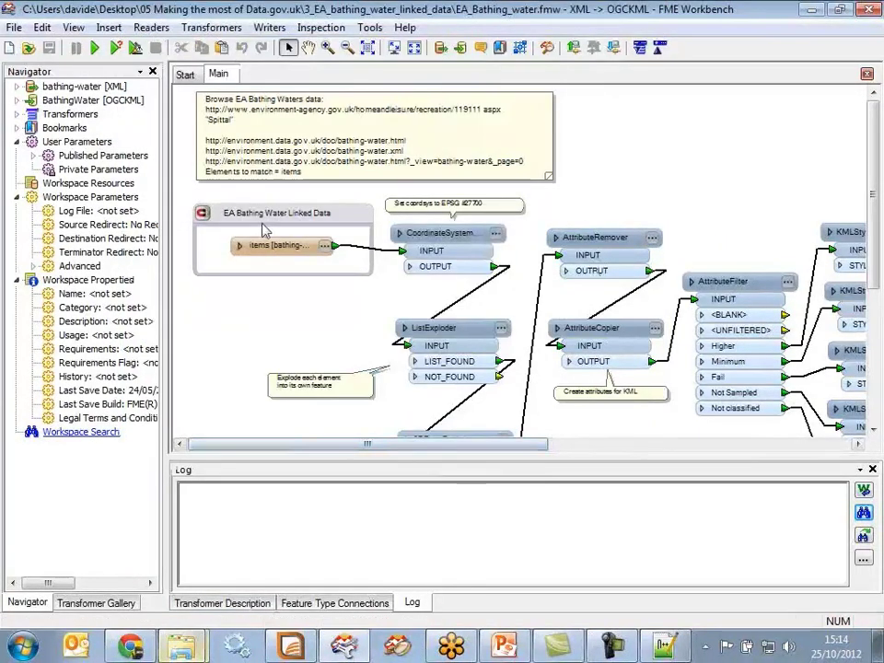
# Try to load the bathing-water.html page address in Chrome by copying the last two lines of the workspace's browse annotation.
pyautogui.click(412, 161)
pyautogui.doubleClick(412, 161)
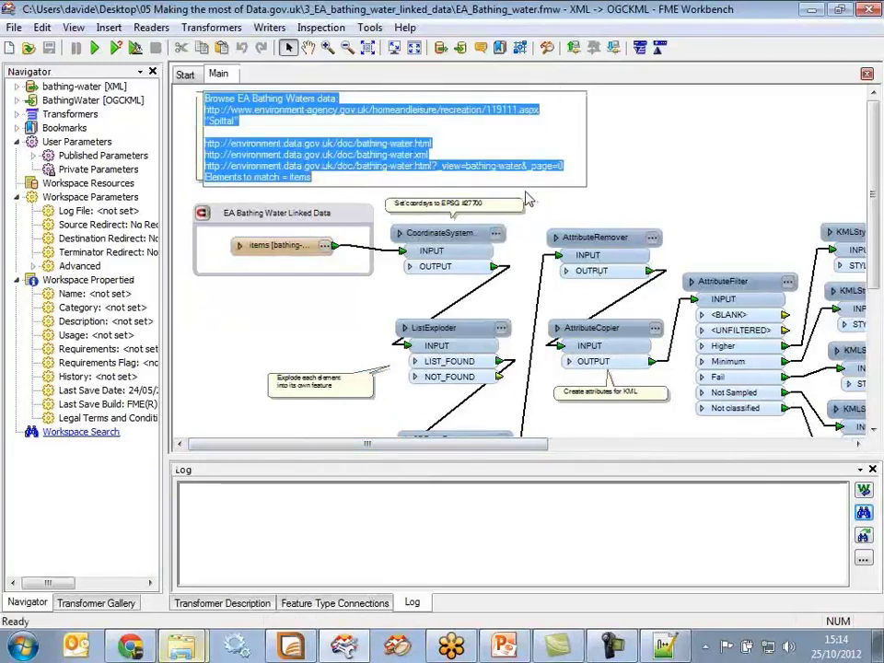
pyautogui.moveTo(313, 177)
pyautogui.mouseDown()
pyautogui.moveTo(210, 180)
pyautogui.moveTo(204, 167)
pyautogui.mouseUp()
pyautogui.hotkey('ctrl', 'c')
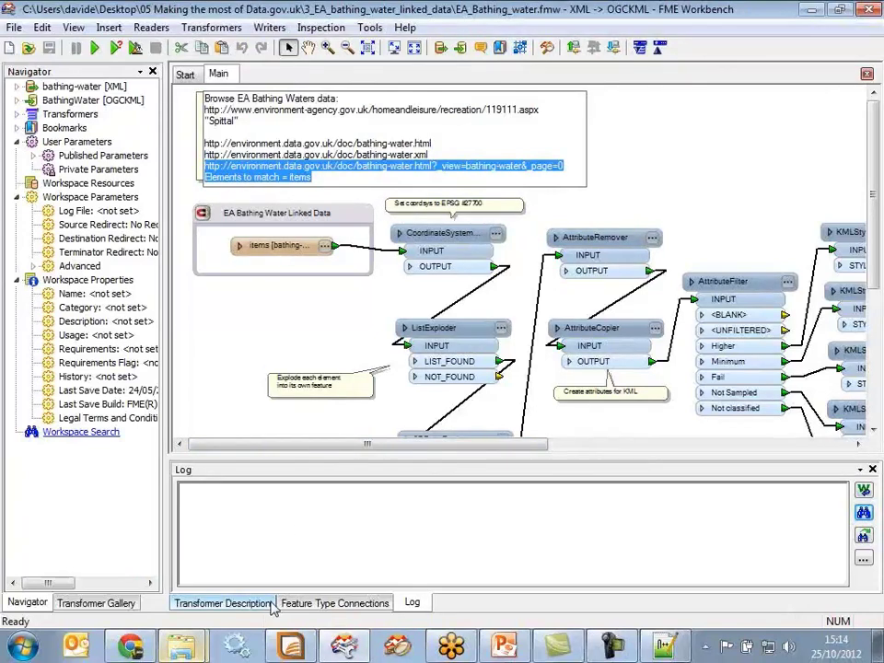
pyautogui.moveTo(188, 648)
pyautogui.moveTo(130, 648)
pyautogui.click(139, 608)
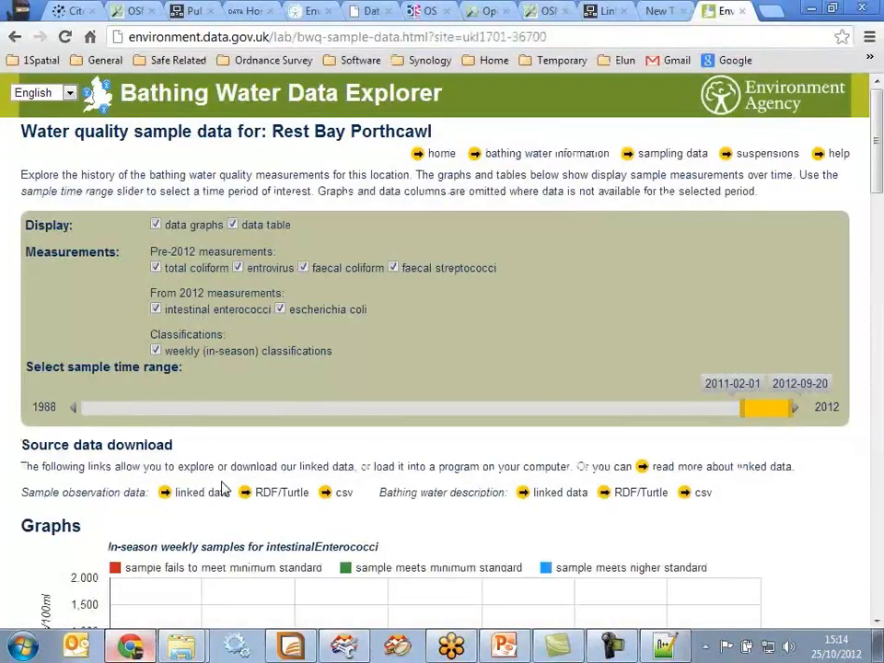
pyautogui.click(398, 36)
pyautogui.hotkey('ctrl', 'v')
pyautogui.press('Return')
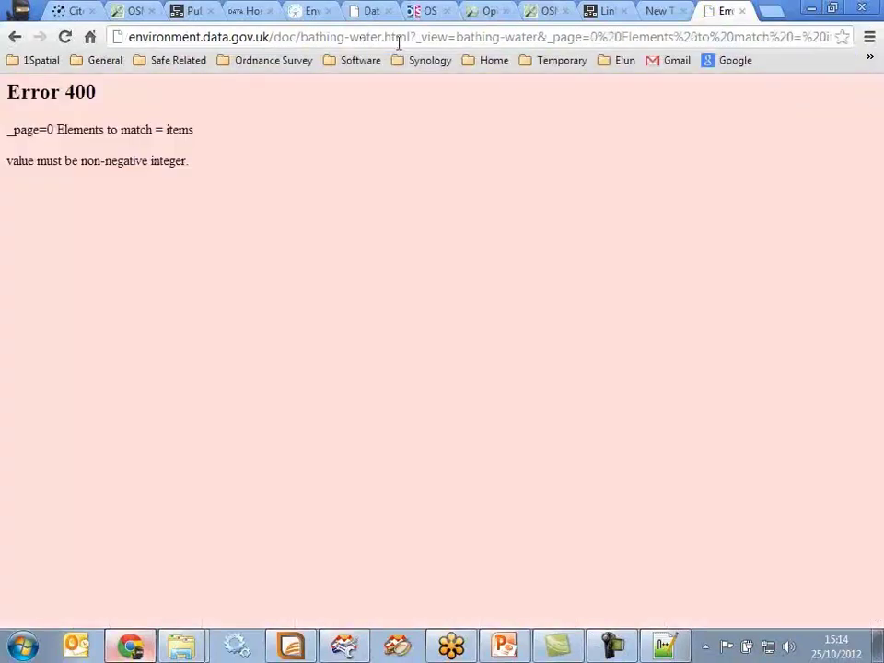
# Return to FME Workbench, copy the bathing-water XML reader's source file address, and load that address in Chrome.
pyautogui.click(811, 9)
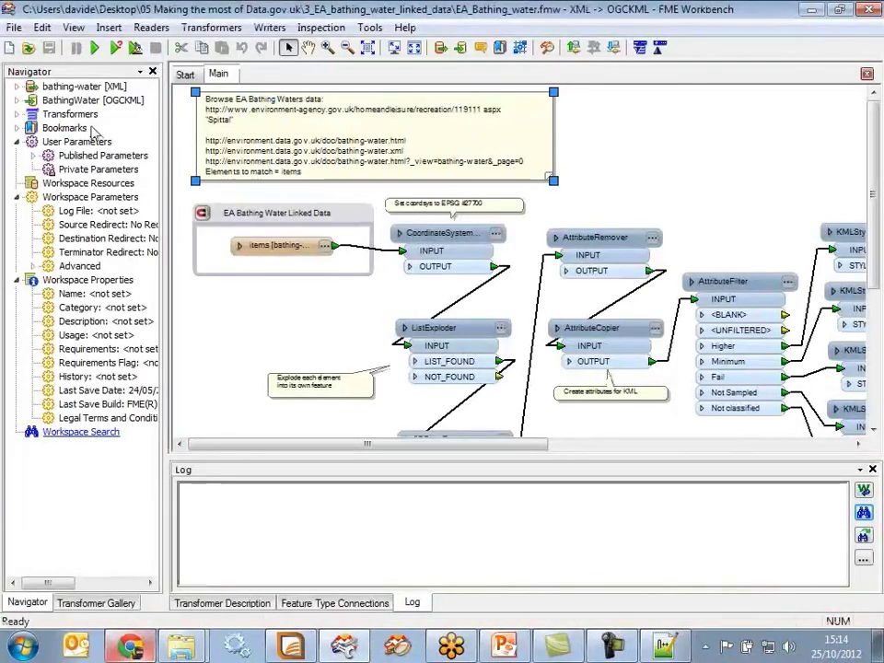
pyautogui.click(16, 85)
pyautogui.doubleClick(110, 128)
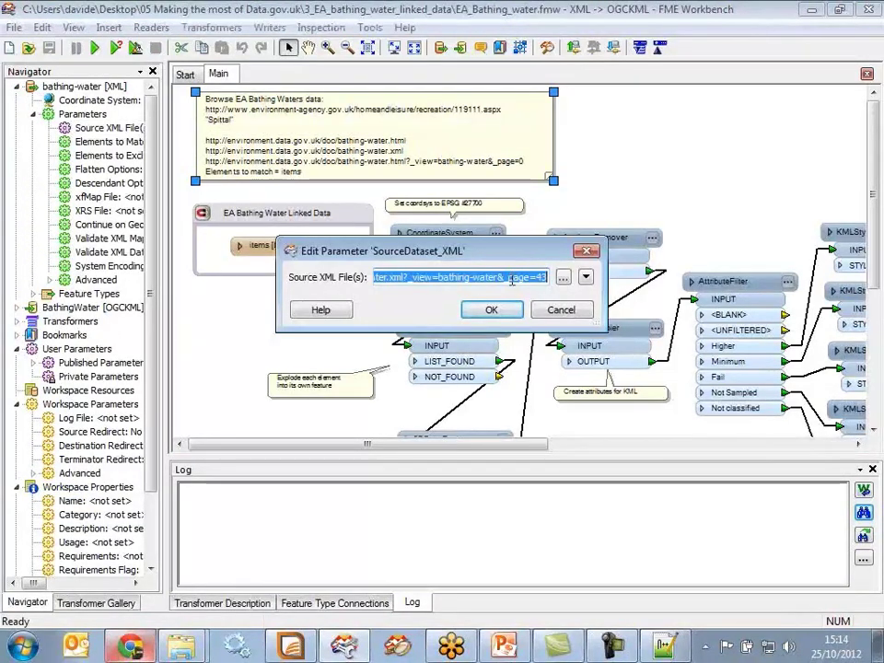
pyautogui.click(510, 310)
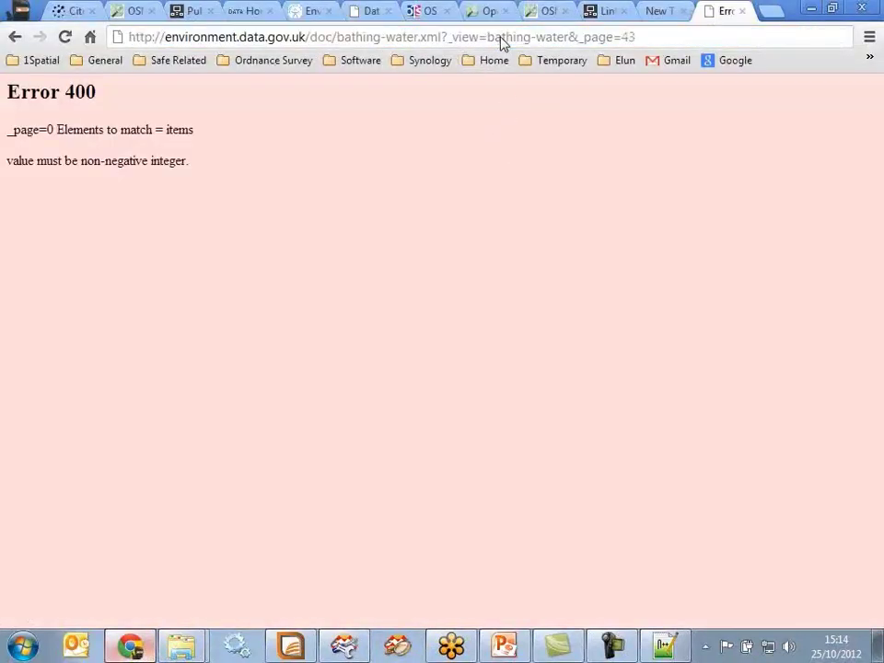
pyautogui.press('Return')
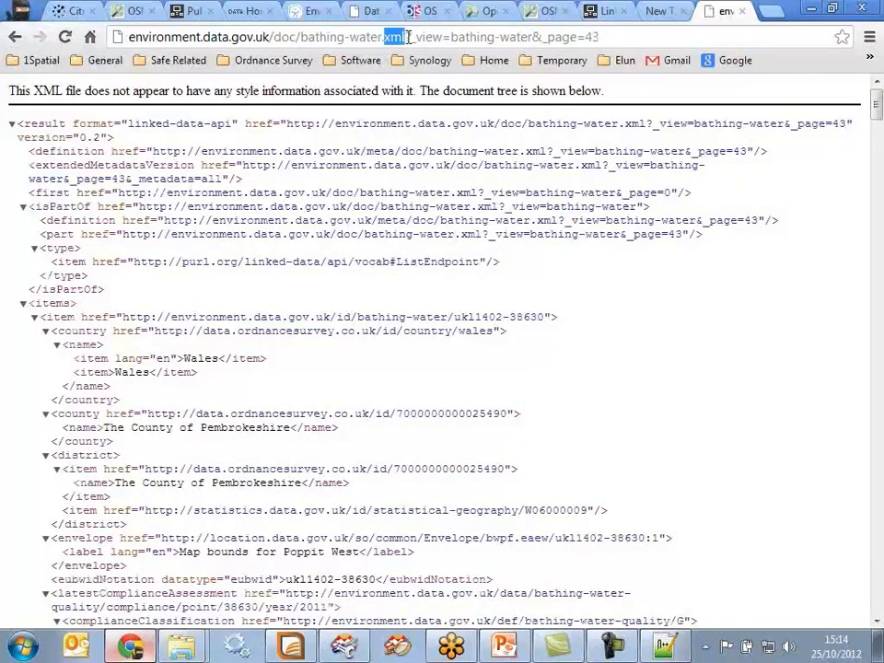
# Change the address's format from xml to html, load the Linked Data API page, view its csv version, and go back.
pyautogui.write('htm')
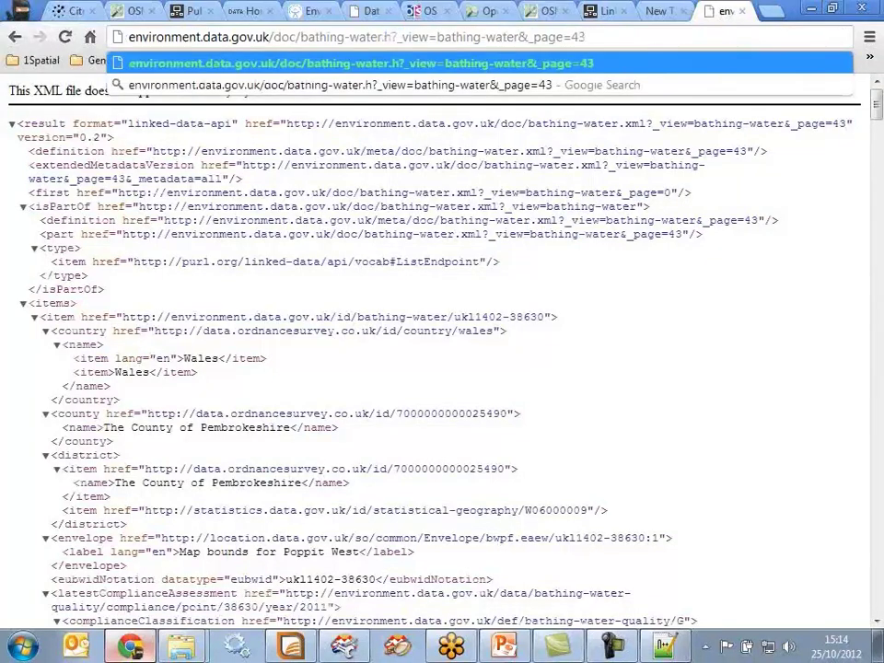
pyautogui.write('l')
pyautogui.press('Return')
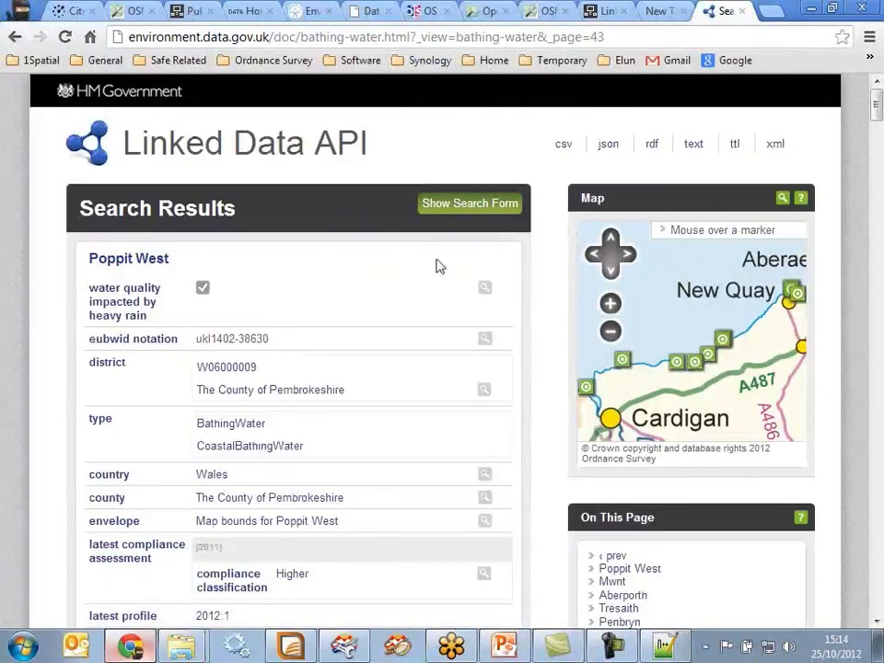
pyautogui.click(564, 147)
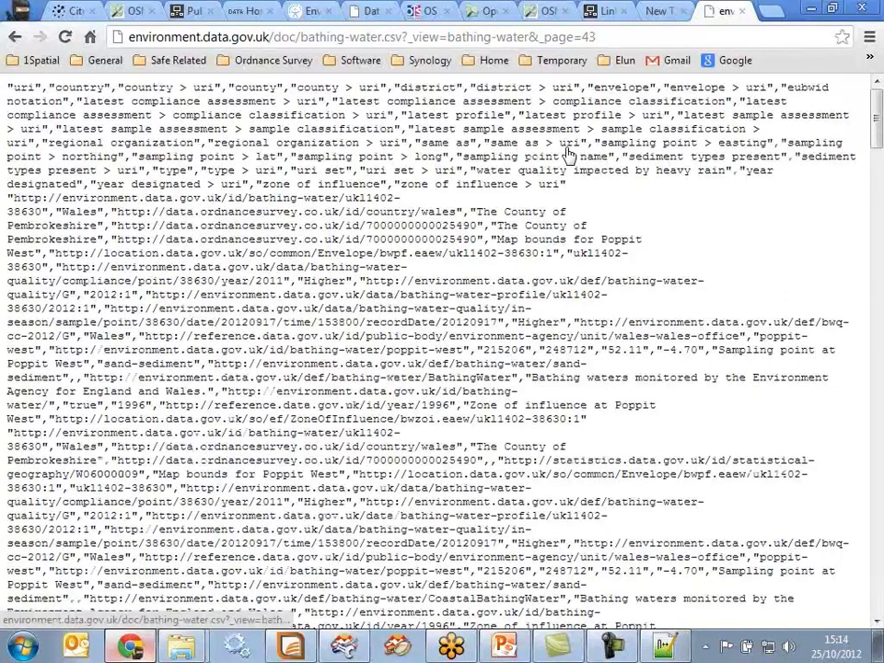
pyautogui.hotkey('alt', 'Left')
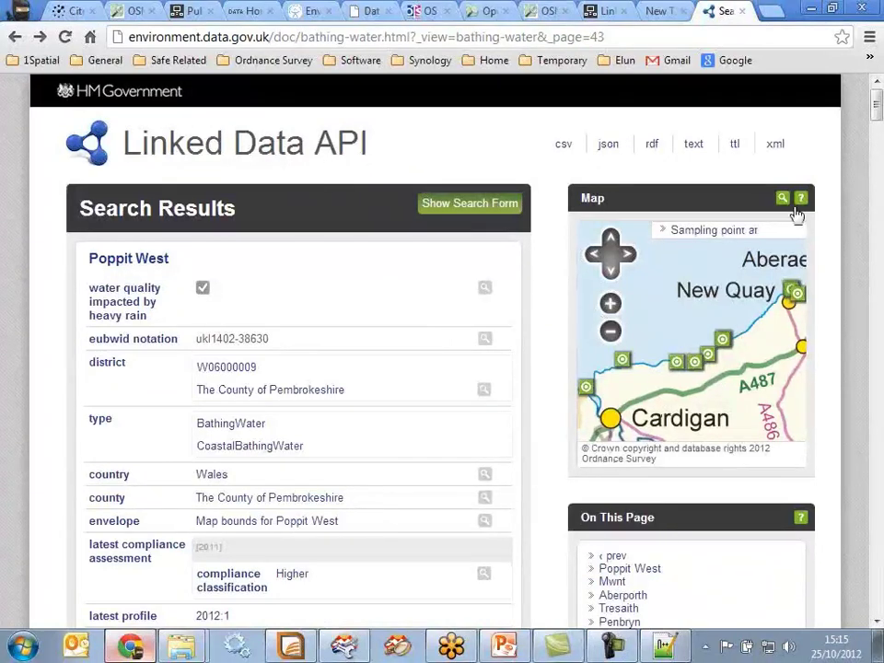
# Return to FME Workbench, enlarge the canvas, and examine the AttributeFilter parameters and the workflow through to the BathingWater KML output.
pyautogui.click(807, 13)
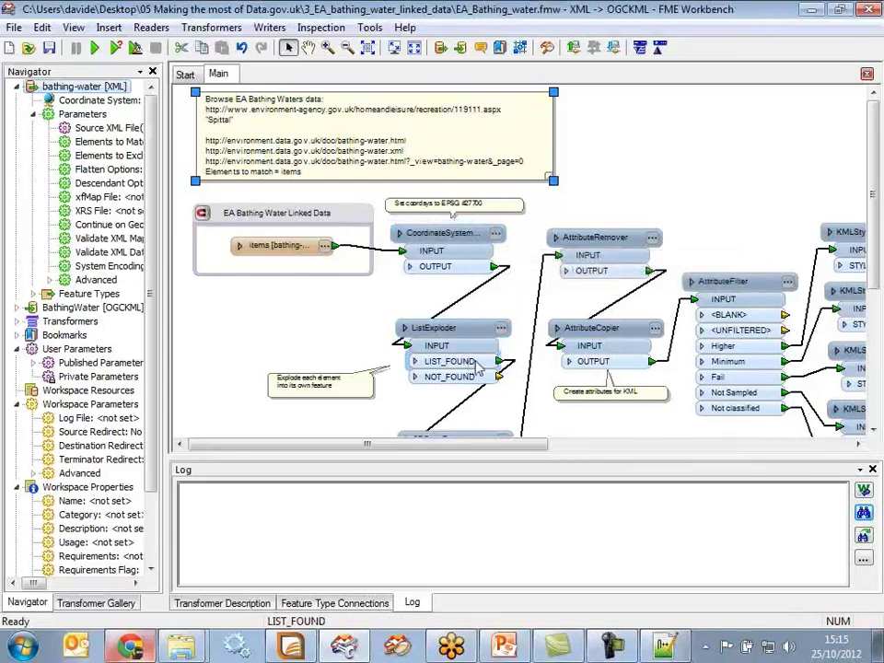
pyautogui.moveTo(587, 455); pyautogui.dragTo(614, 526)
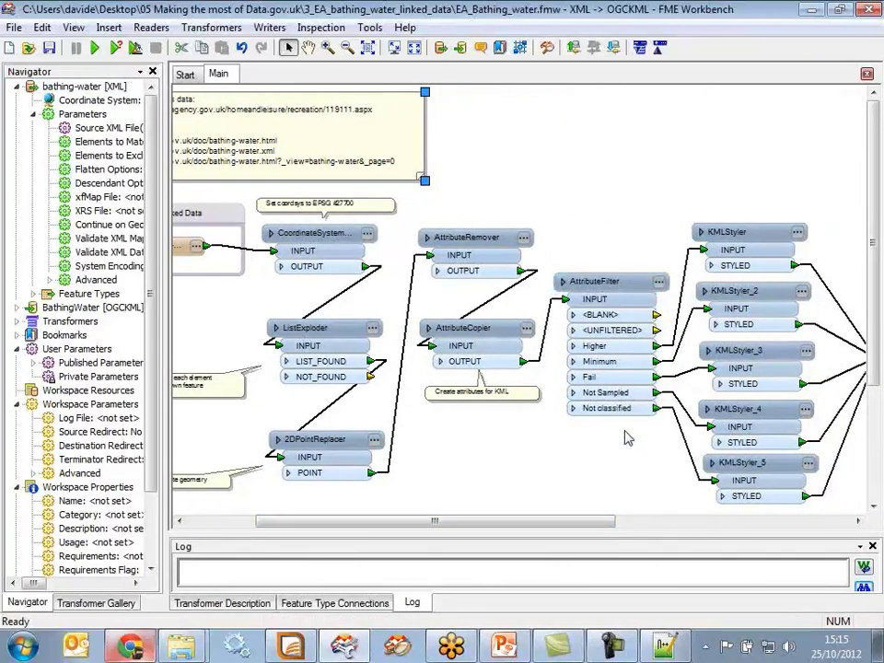
pyautogui.click(659, 282)
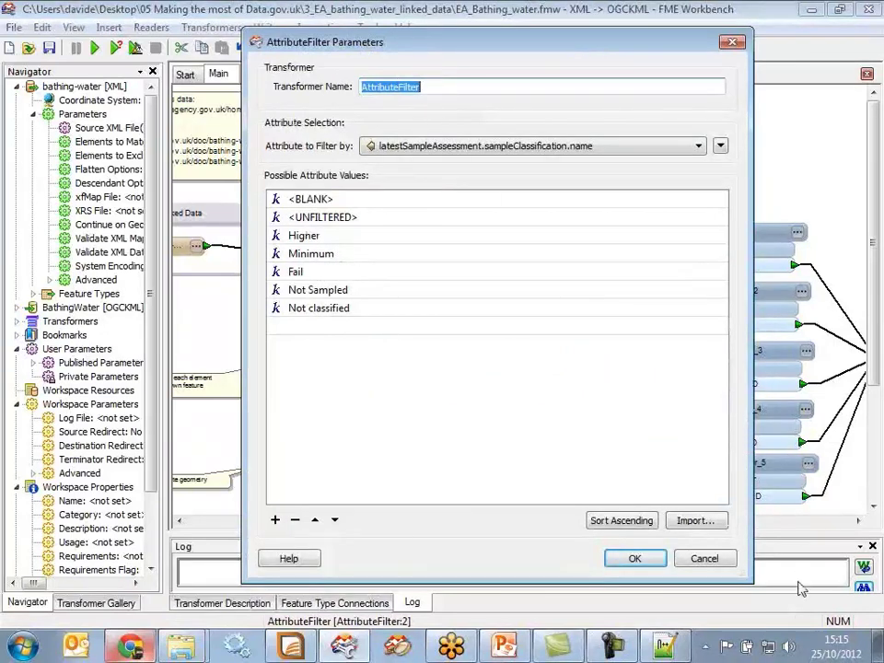
pyautogui.click(655, 559)
pyautogui.moveTo(595, 521); pyautogui.dragTo(685, 532)
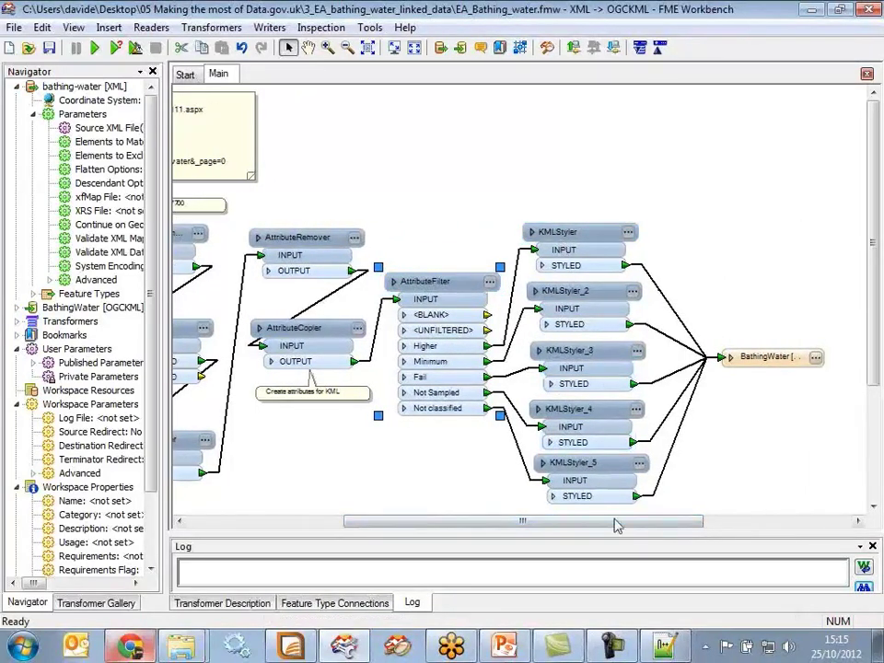
pyautogui.moveTo(616, 528); pyautogui.dragTo(470, 529)
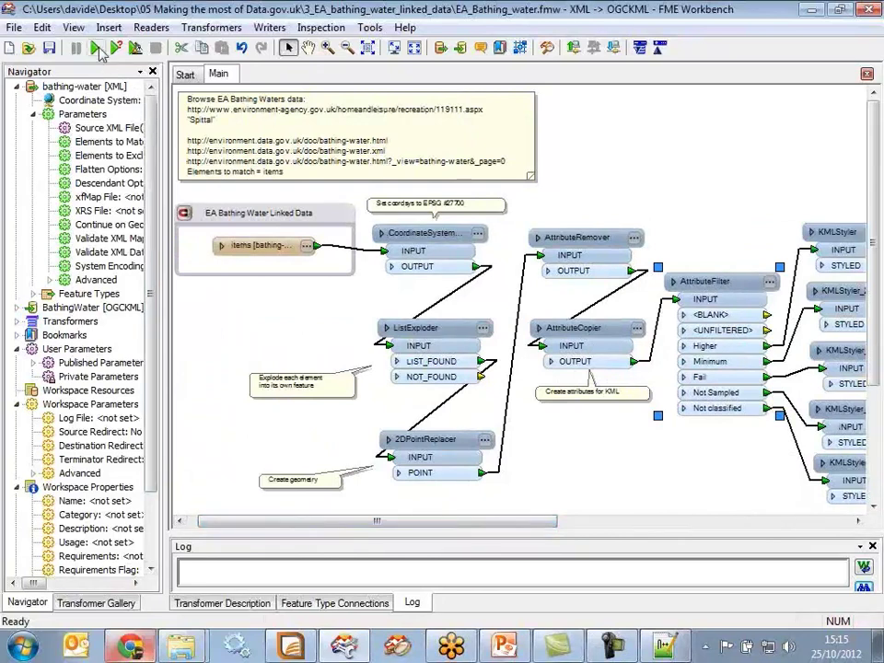
# Run the EA_Bathing_water translation, and open the folder containing the BathingWater writer's output.
pyautogui.click(94, 47)
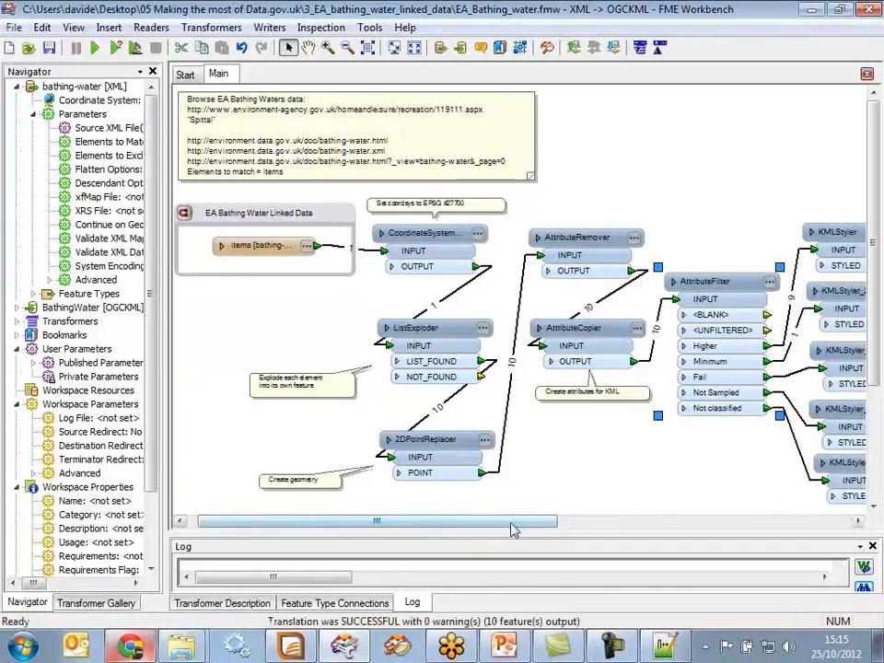
pyautogui.moveTo(513, 526); pyautogui.dragTo(671, 525)
pyautogui.rightClick(789, 370)
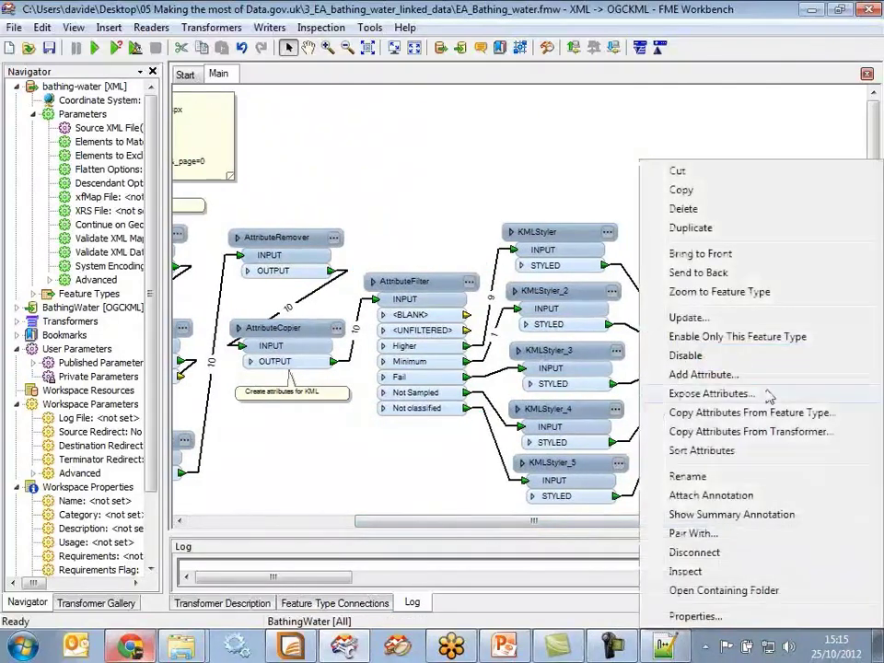
pyautogui.click(747, 593)
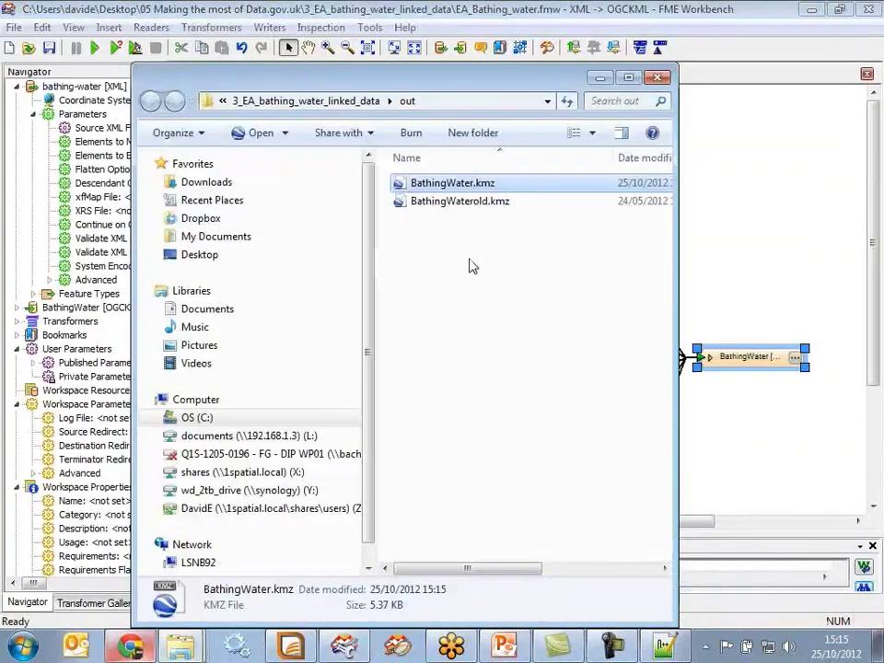
# Open BathingWater.kmz in Google Earth, expand its doc entry, and zoom in on the bathing water flags along the Welsh coast.
pyautogui.doubleClick(452, 184)
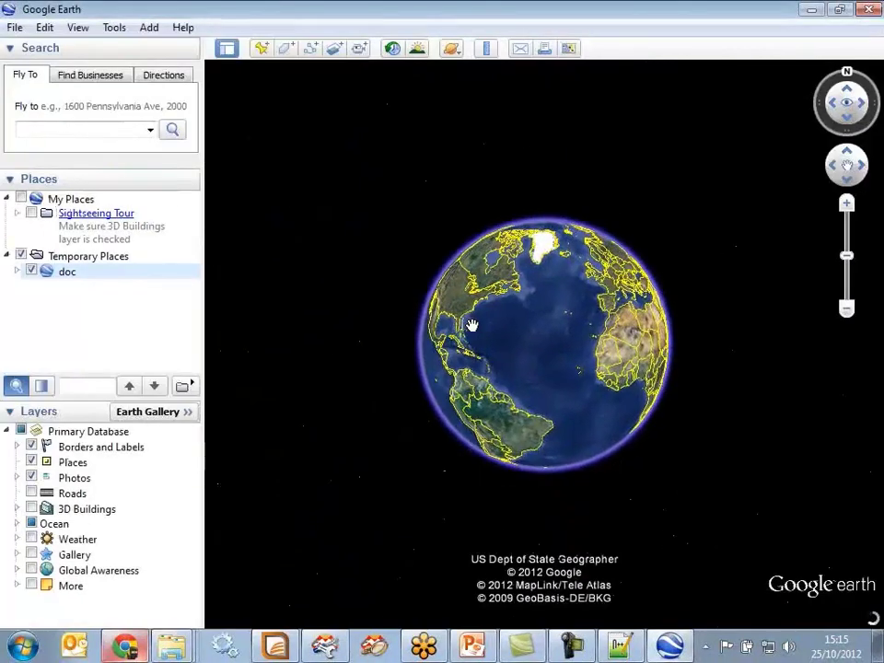
pyautogui.click(16, 272)
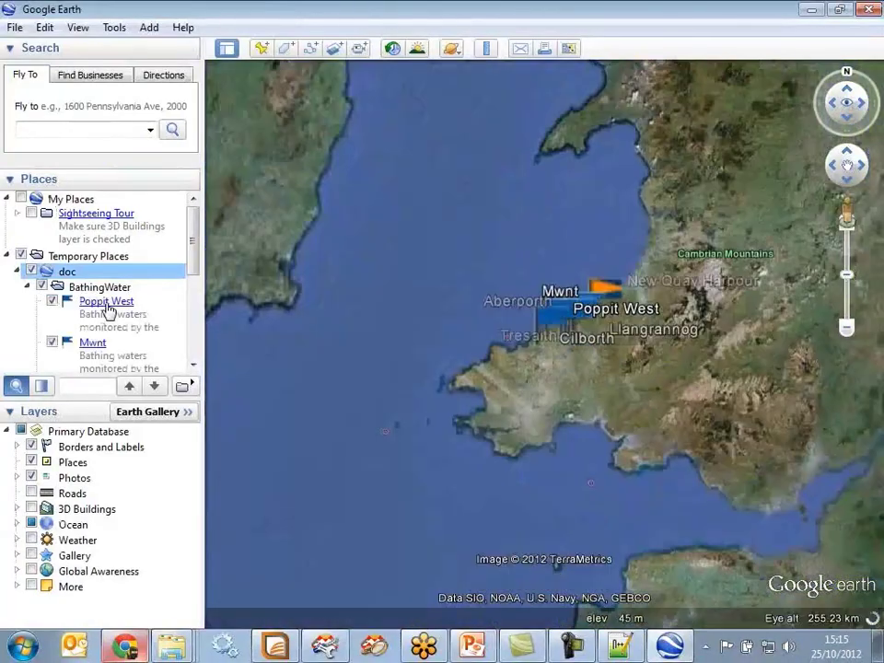
pyautogui.scroll(3, 544, 396)
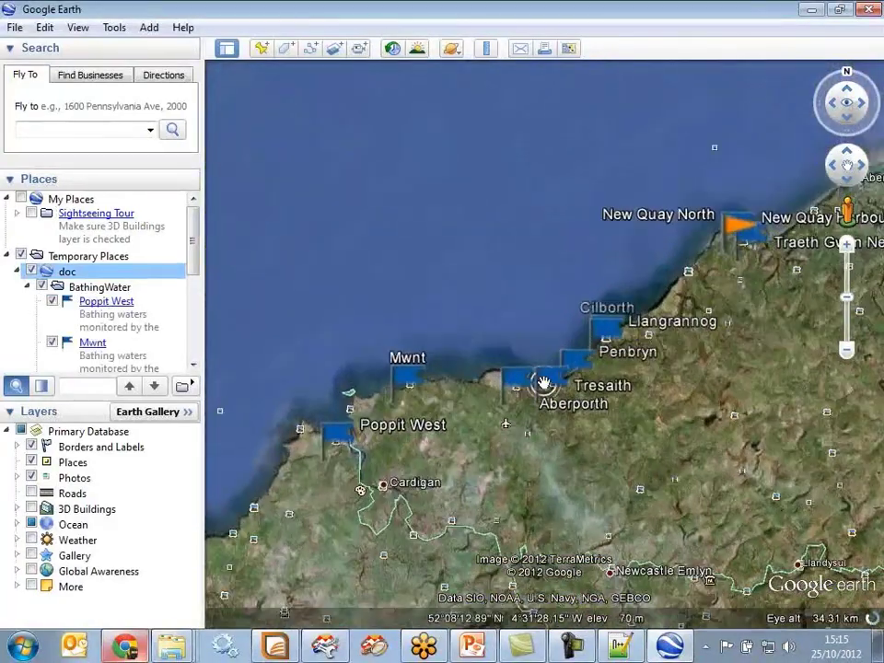
# Zoom in on the Tresaith flag, examine its bathing water attributes down to the sampling point details, and close the description balloon.
pyautogui.scroll(3, 555, 405)
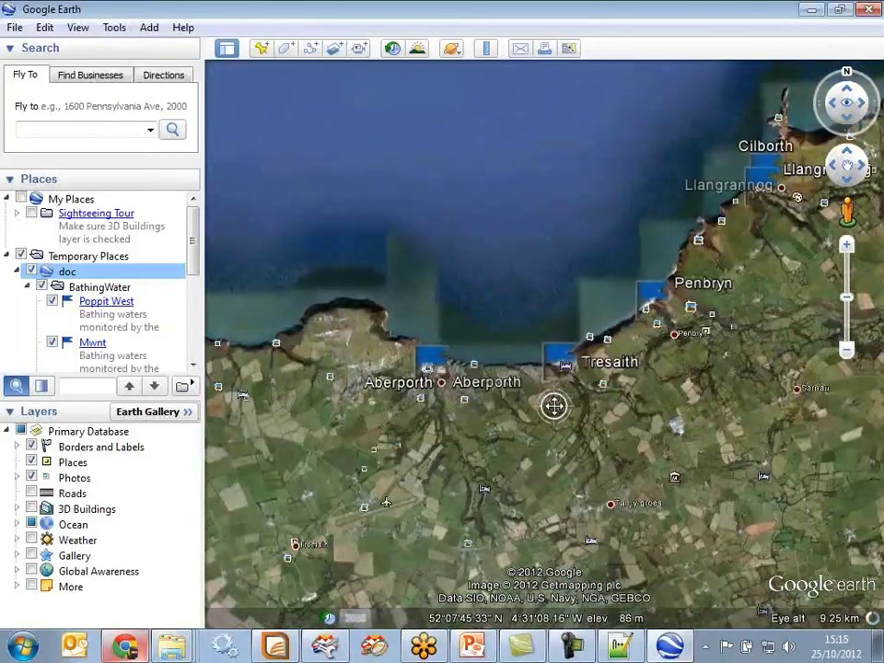
pyautogui.click(557, 419)
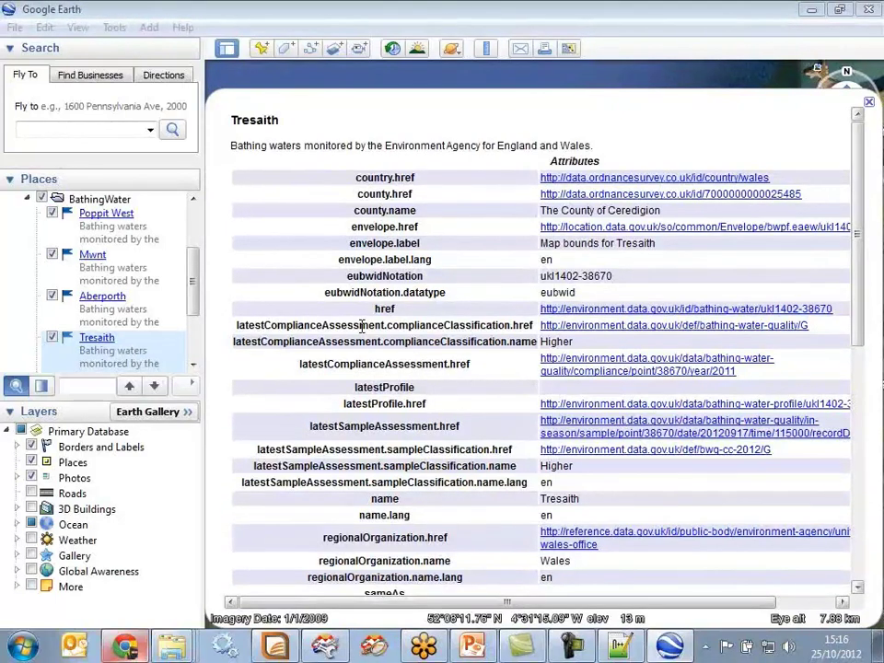
pyautogui.scroll(-1, 420, 367)
pyautogui.scroll(-4, 421, 367)
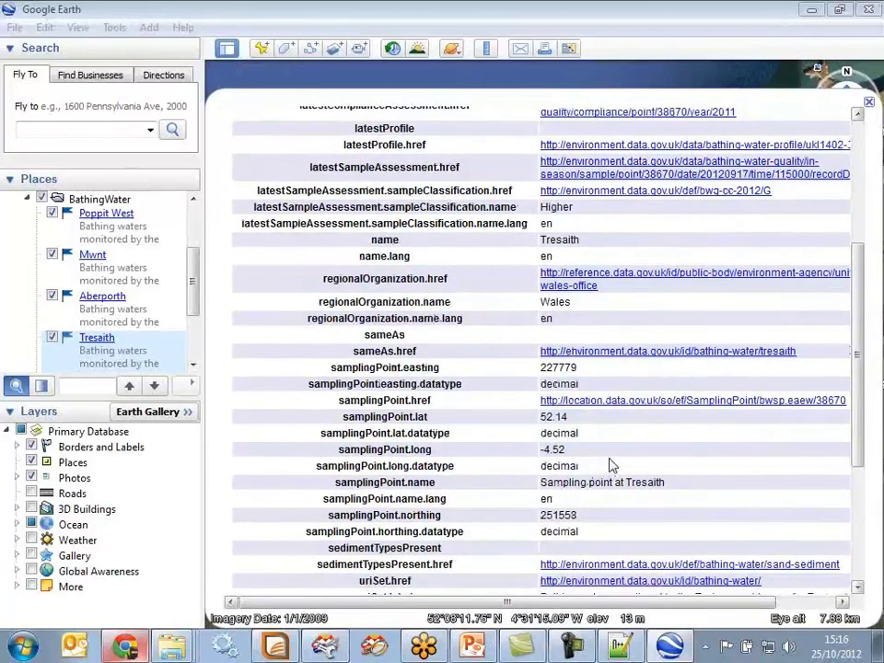
pyautogui.click(622, 400)
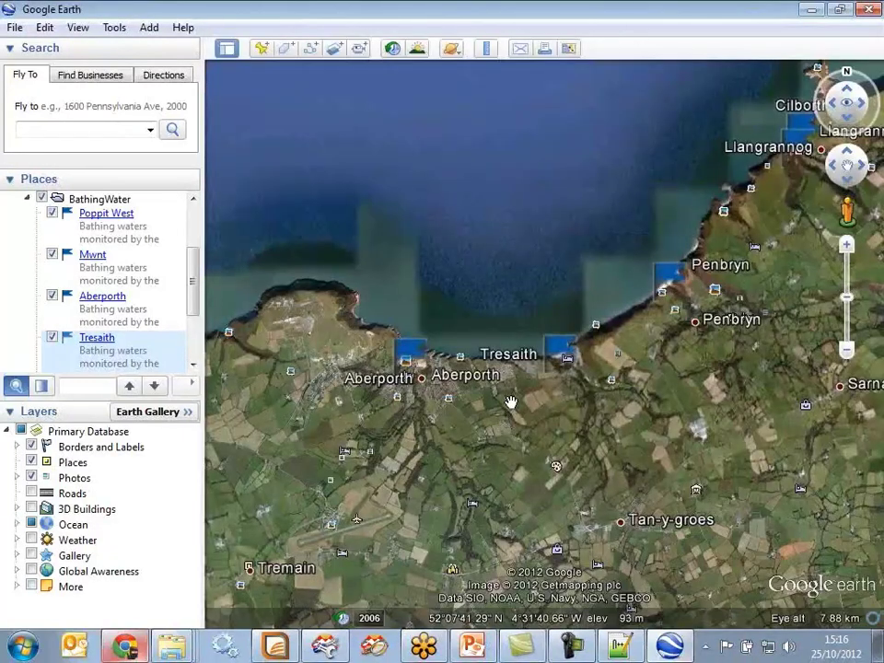
pyautogui.click(279, 49)
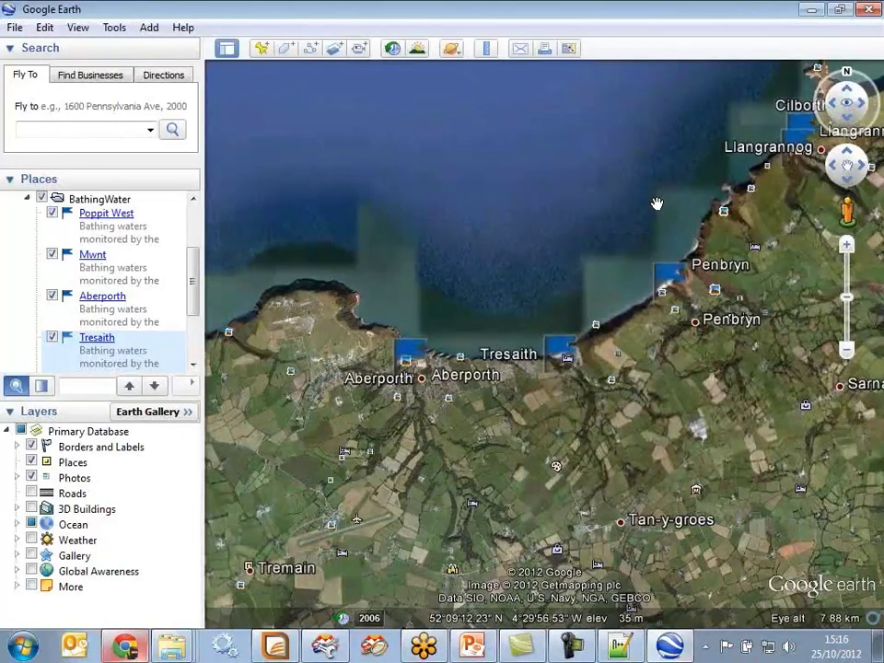
# Return to FME Workbench and review the workflow from the EA Bathing Water Linked Data reader to the KMLStyler transformers.
pyautogui.click(813, 11)
pyautogui.click(776, 237)
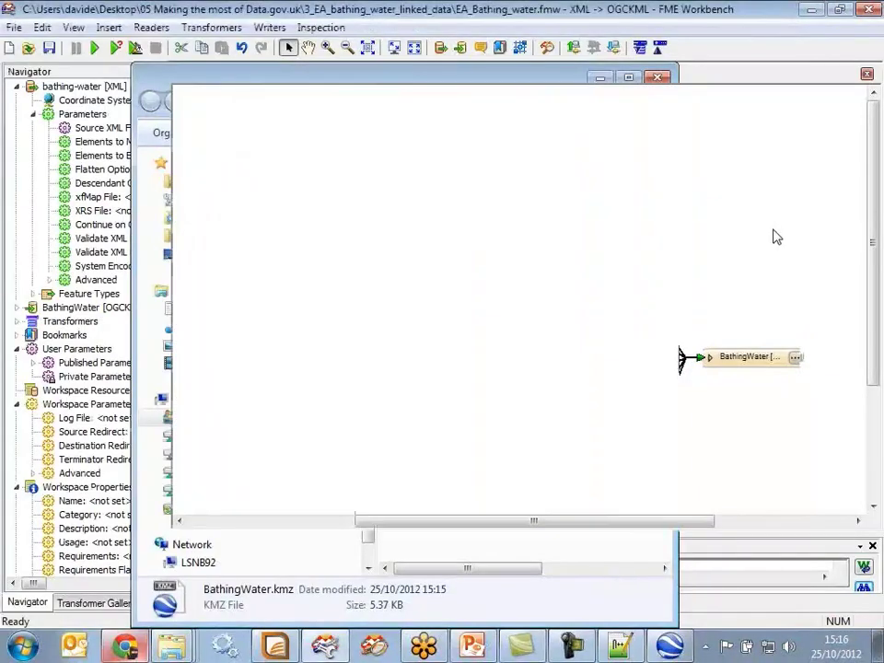
pyautogui.moveTo(696, 522); pyautogui.dragTo(534, 523)
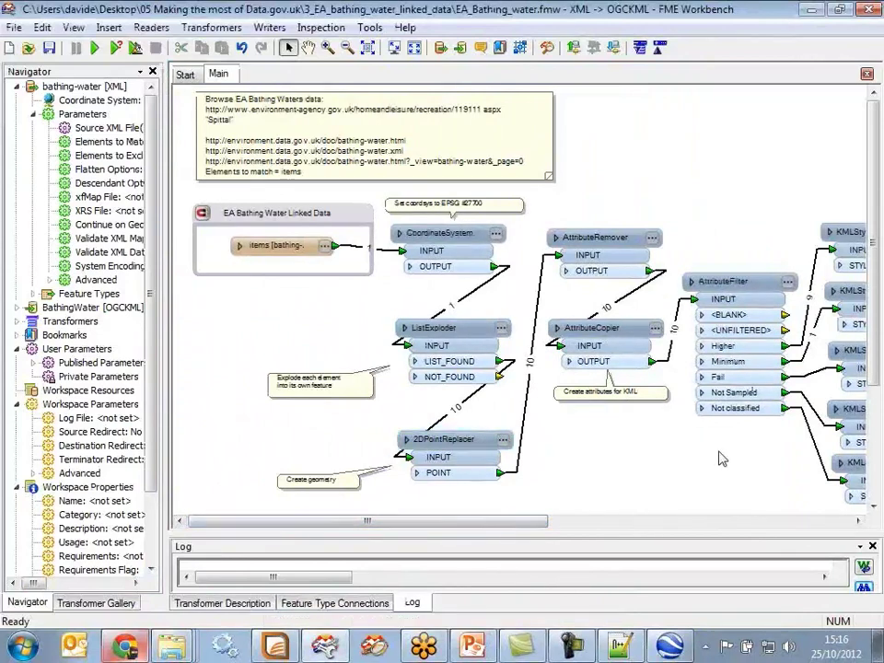
pyautogui.moveTo(313, 522); pyautogui.dragTo(367, 522)
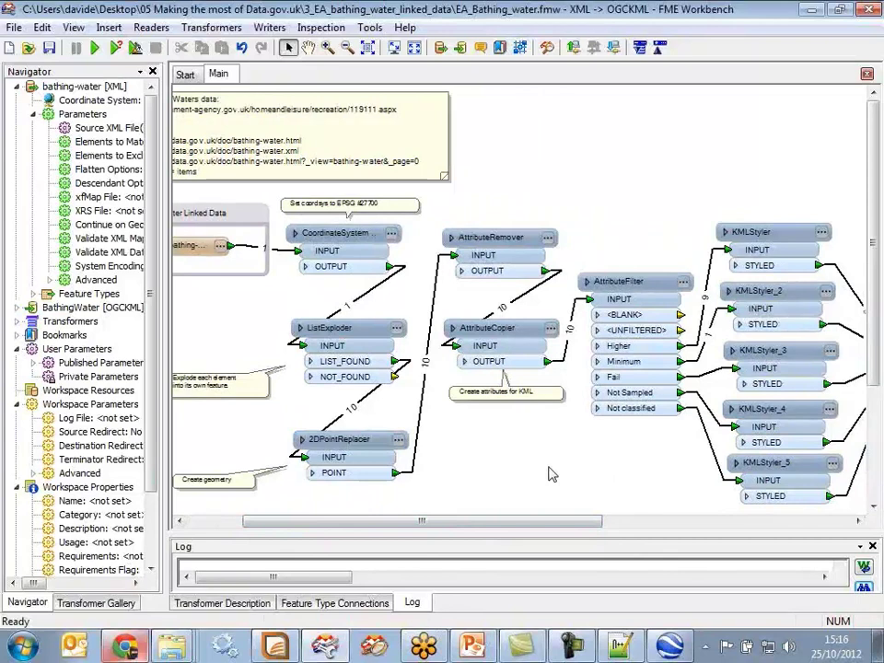
# Minimize FME Workbench, the out folder window and the 3_EA_bathing_water_linked_data folder window.
pyautogui.click(818, 12)
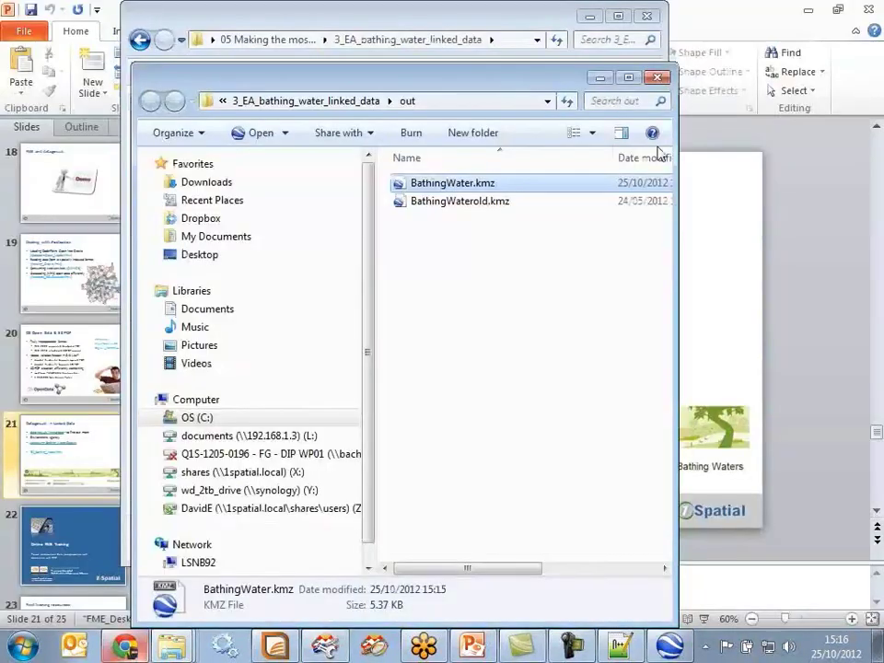
pyautogui.click(599, 80)
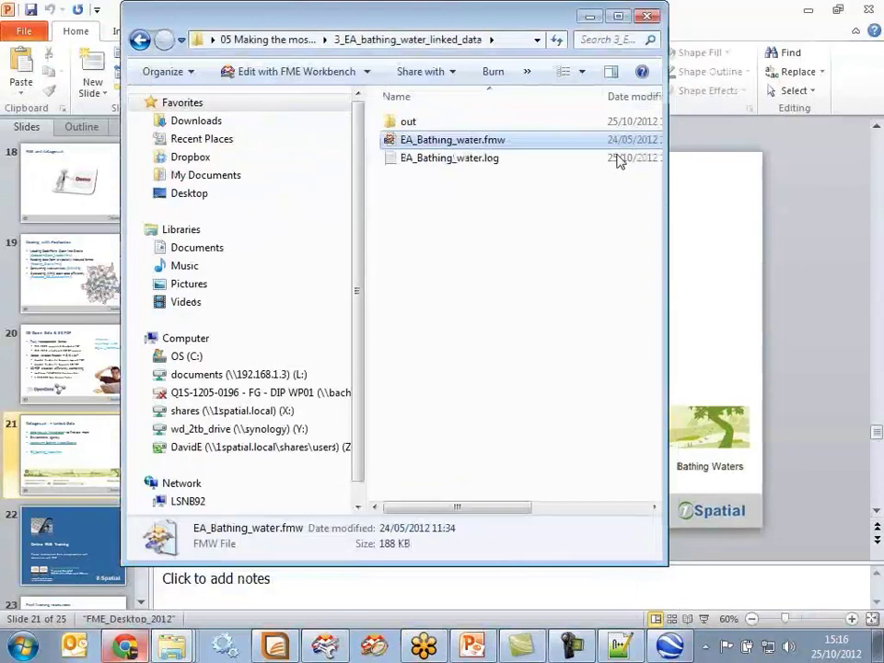
pyautogui.click(594, 20)
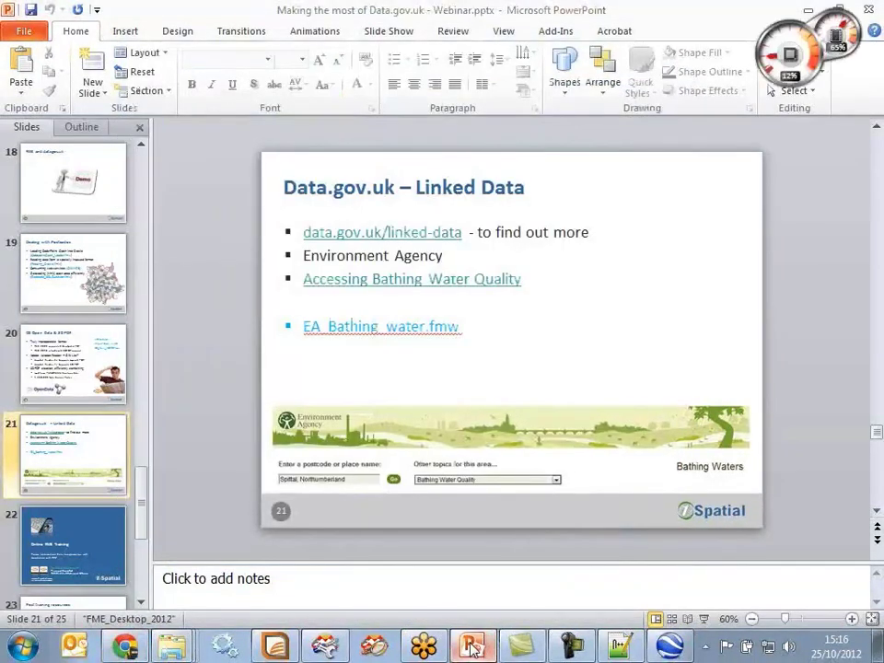
# Switch to PowerPoint, start the slide show from the Data.gov.uk – Linked Data slide, and advance to the Post training resources slide.
pyautogui.click(483, 632)
pyautogui.click(483, 631)
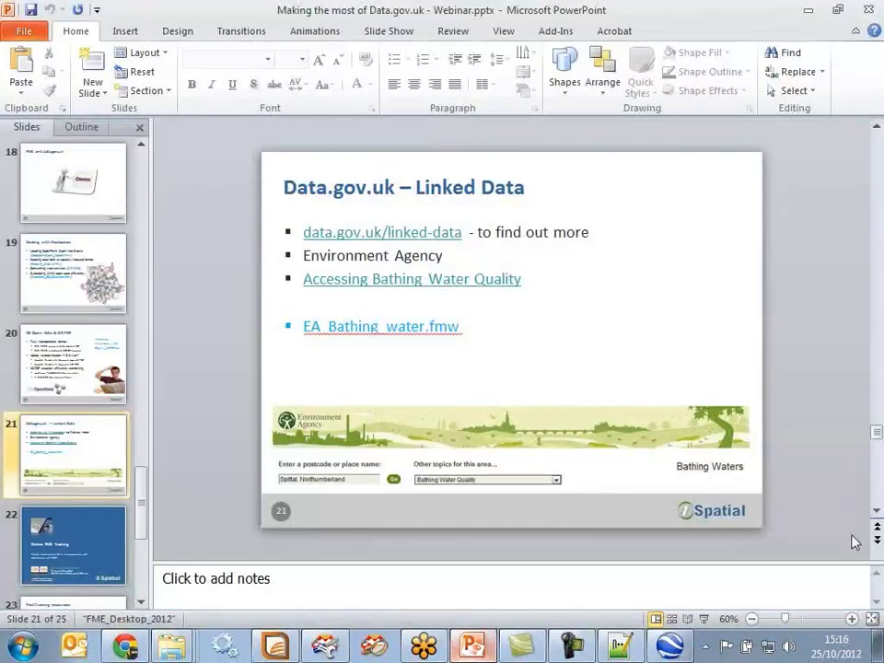
pyautogui.click(704, 619)
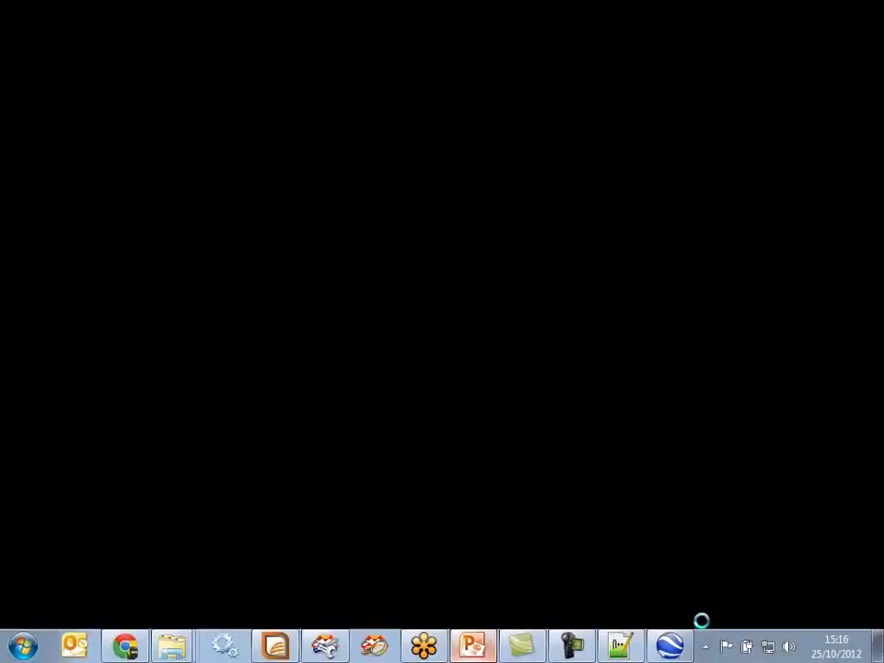
pyautogui.press('Right')
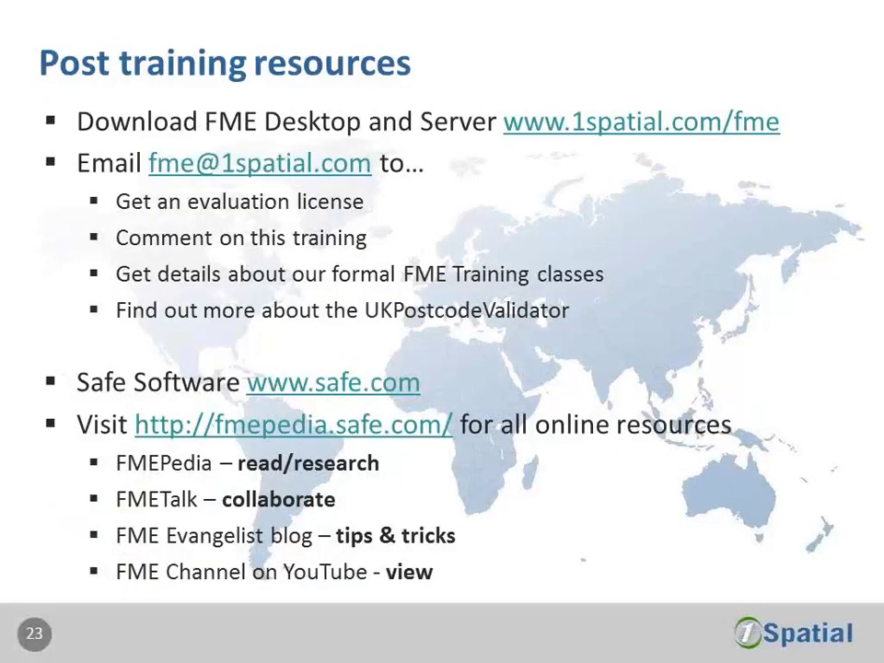